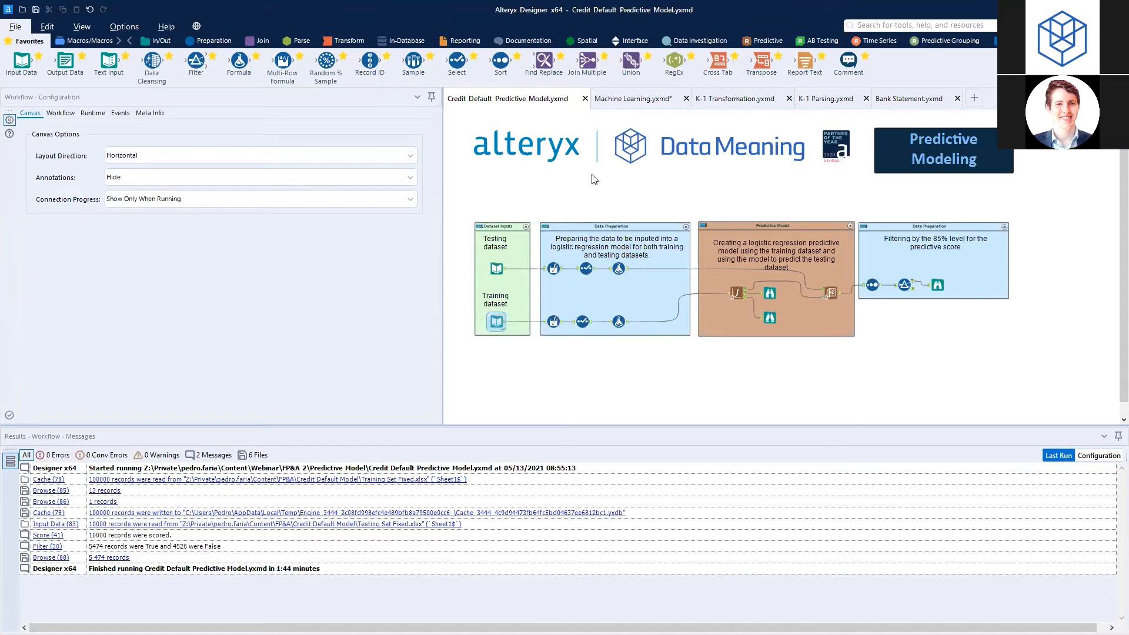
Step: Review the supported file types and data source connections available for the testing dataset's input, leaving the current connection in place
click(496, 266)
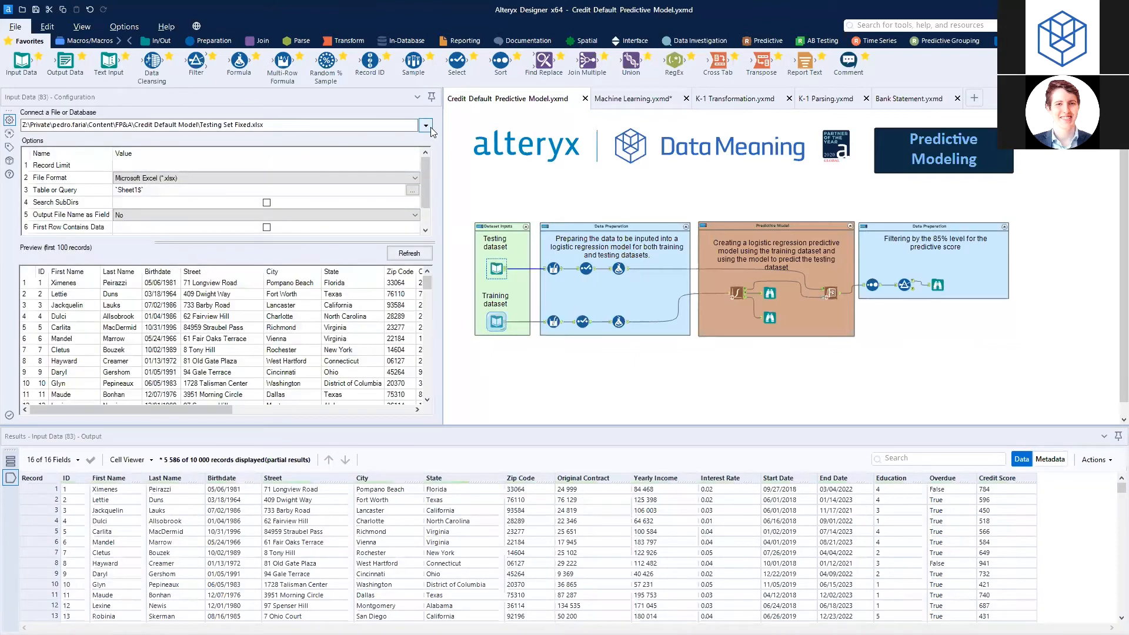
click(430, 127)
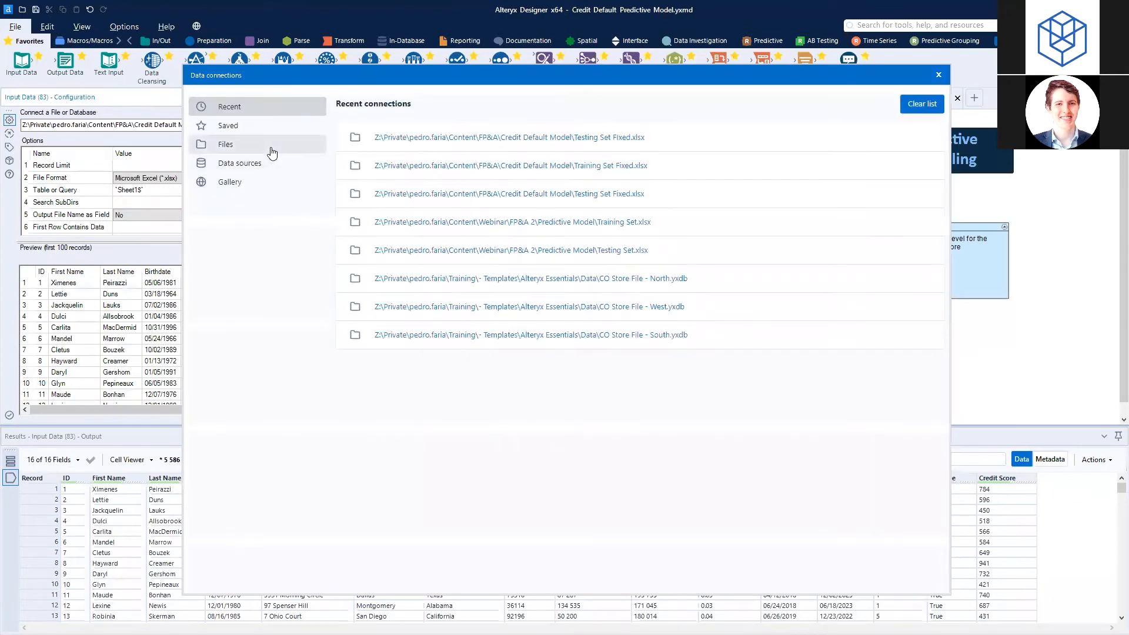
click(272, 153)
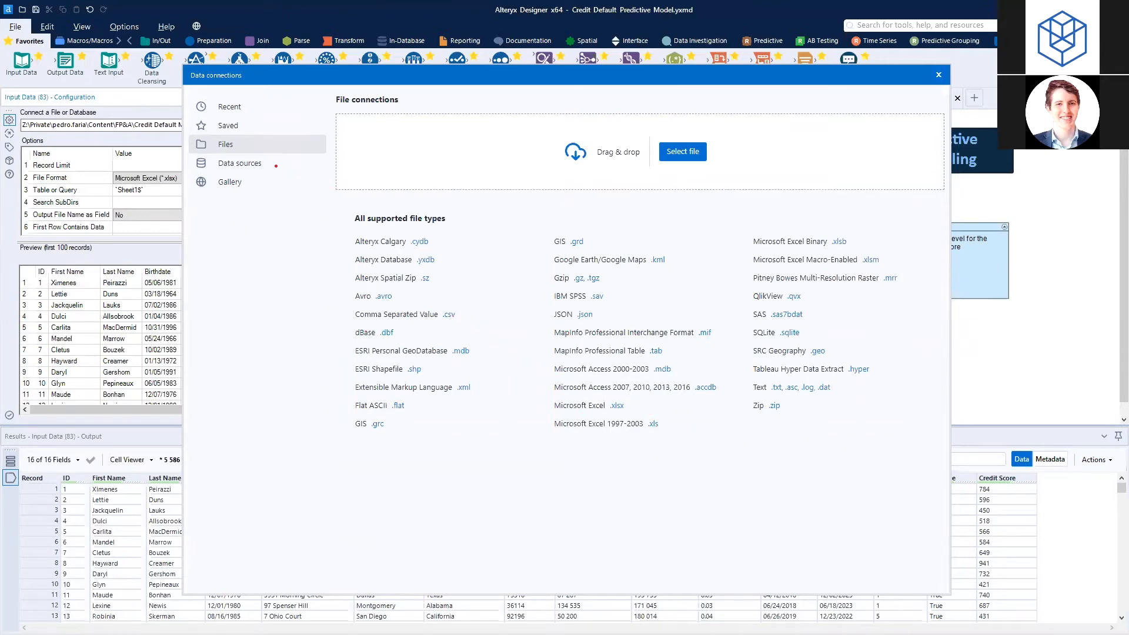
click(268, 162)
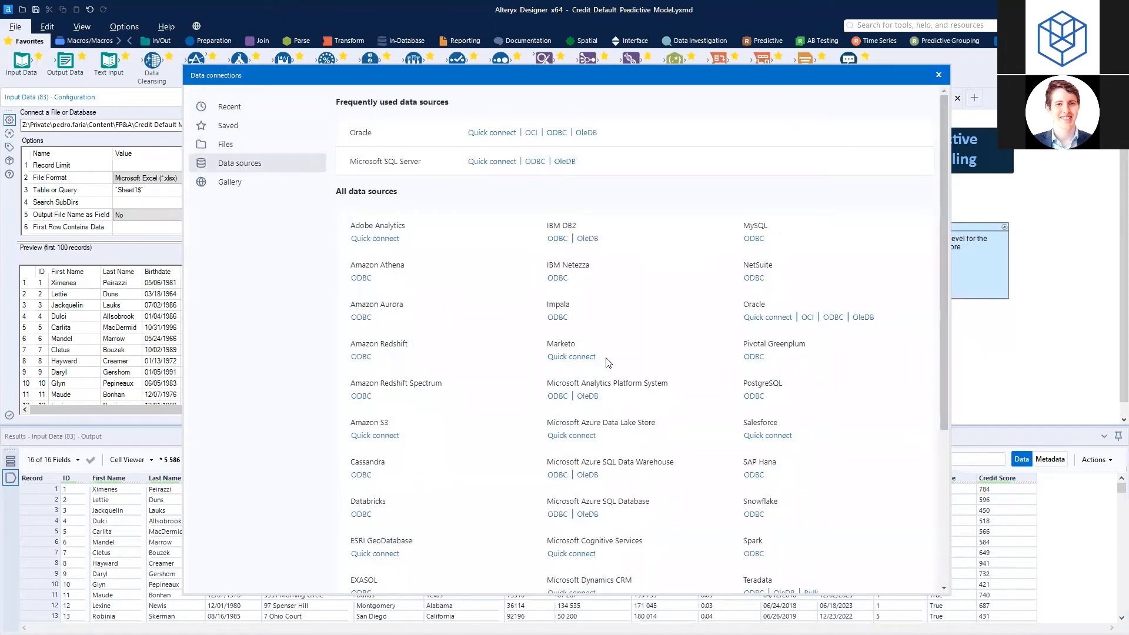
scroll(608, 363, down, 3)
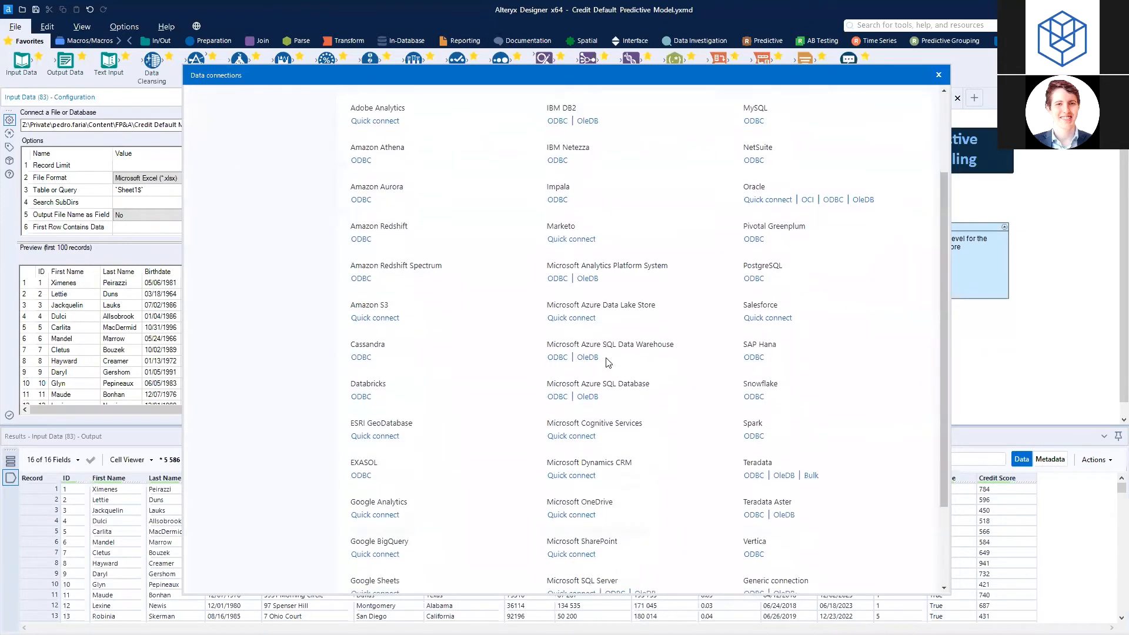
scroll(609, 363, down, 3)
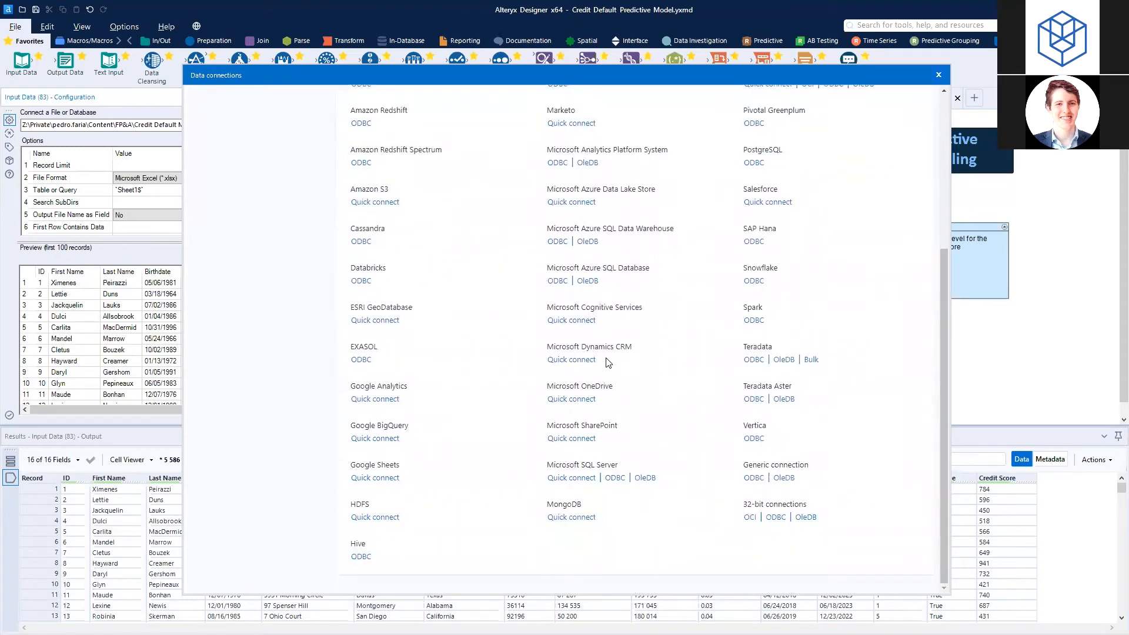
scroll(794, 422, up, 3)
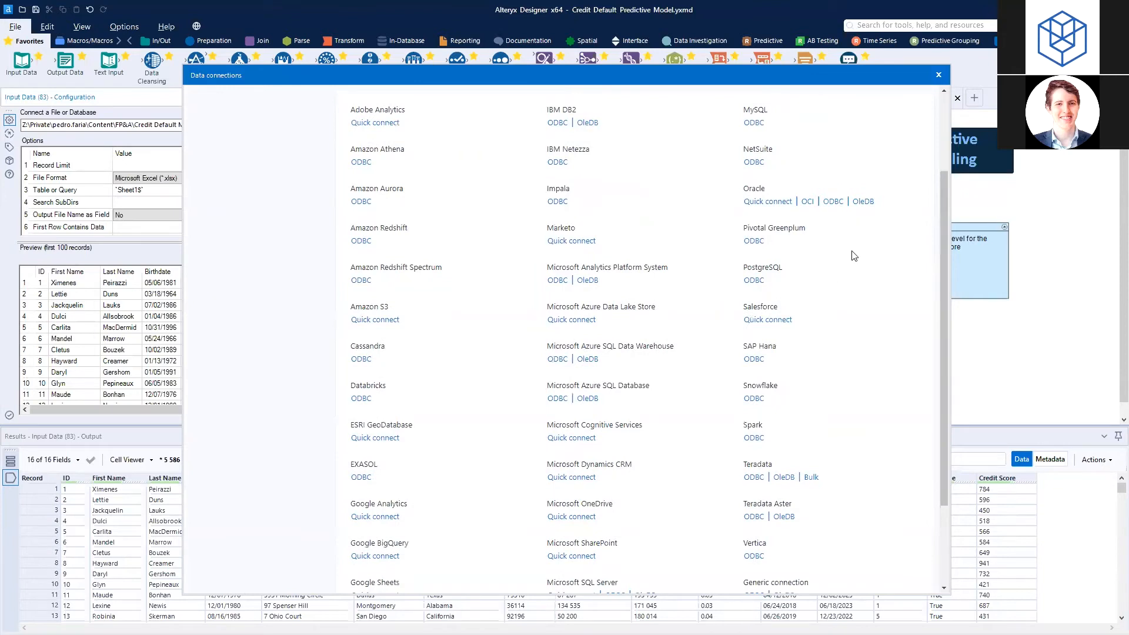
click(939, 75)
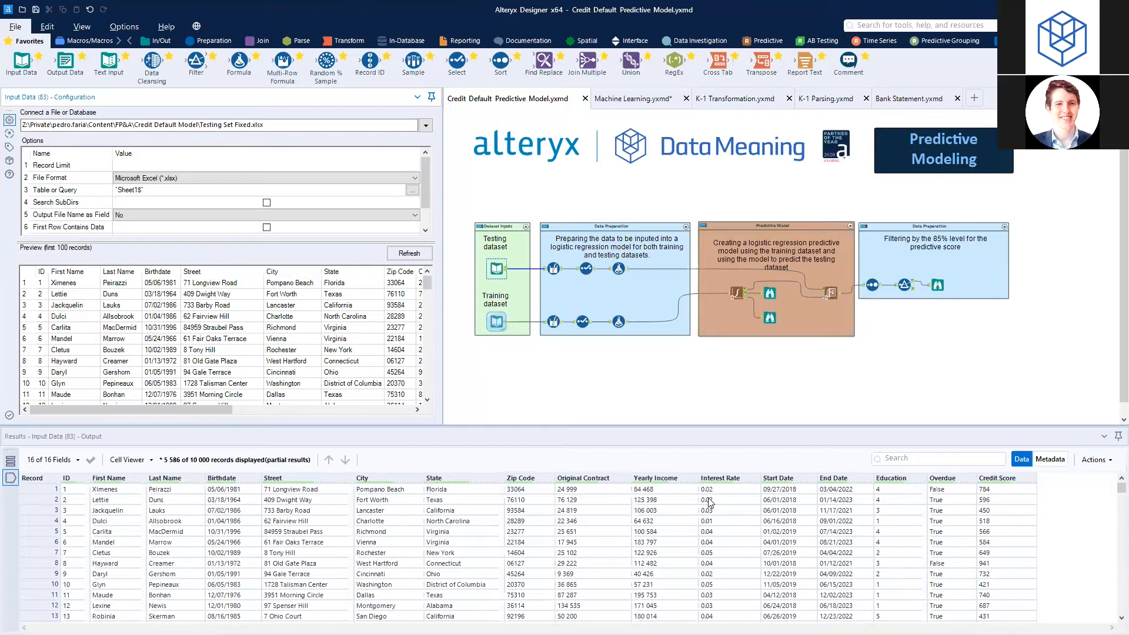
Step: Inspect the training dataset's output, checking its record count, customer name fields and Original Contract values
click(507, 325)
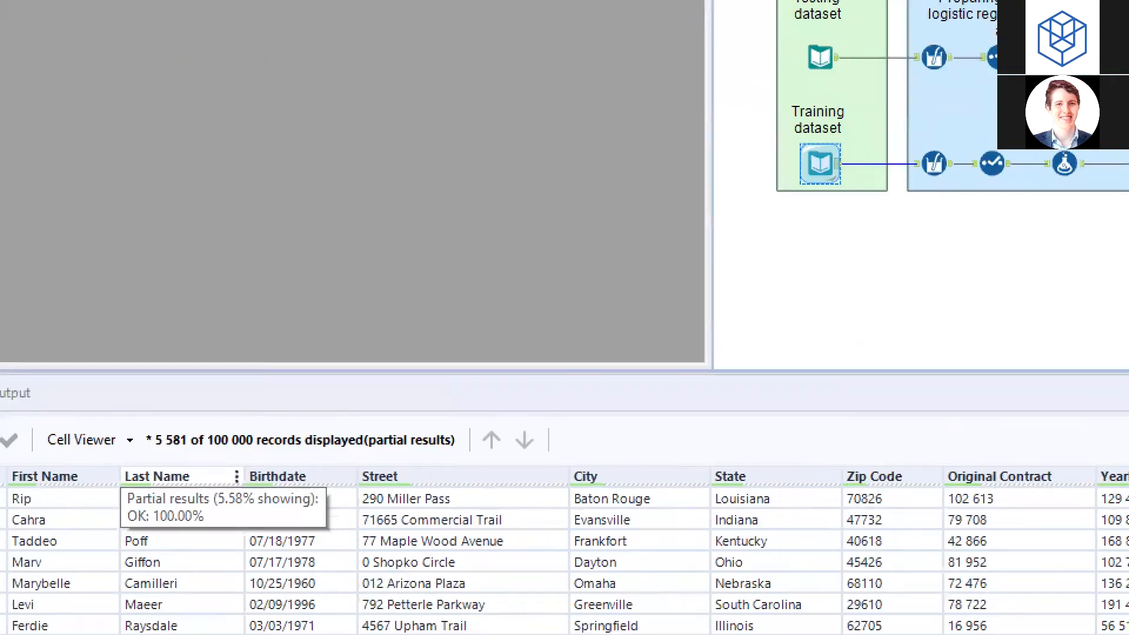
click(89, 472)
drag(196, 456, 246, 462)
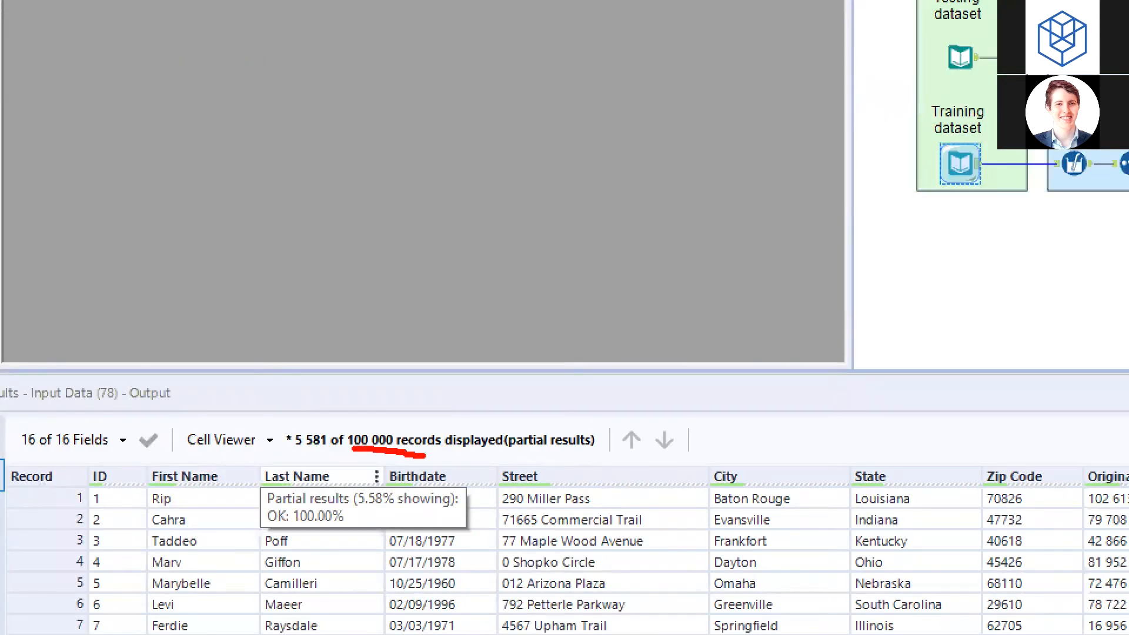
click(676, 562)
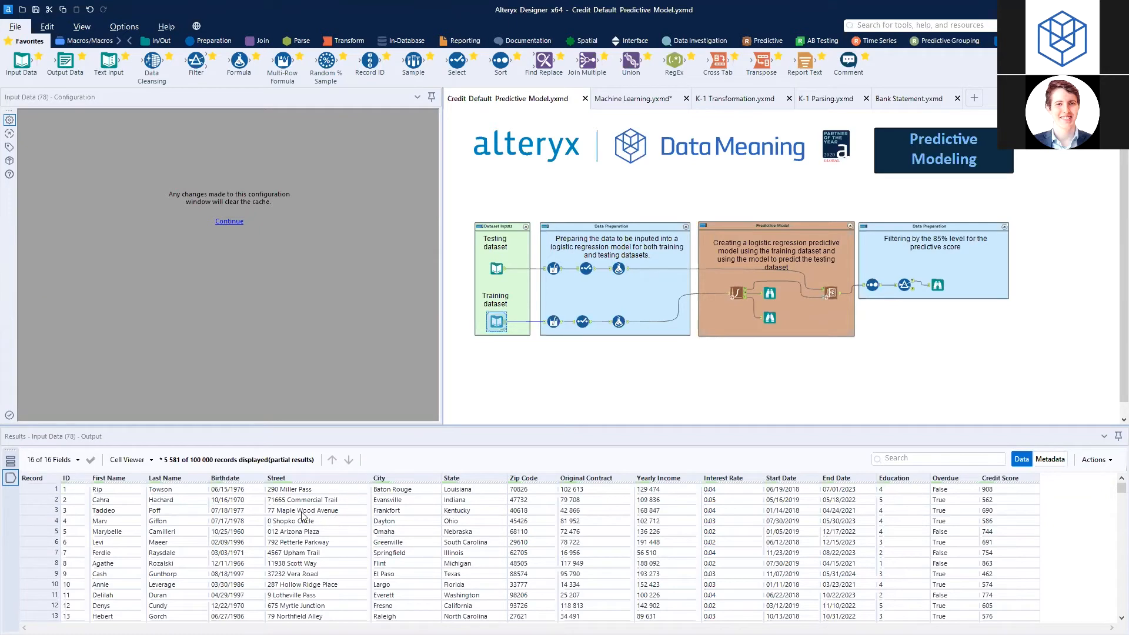
click(126, 498)
click(205, 511)
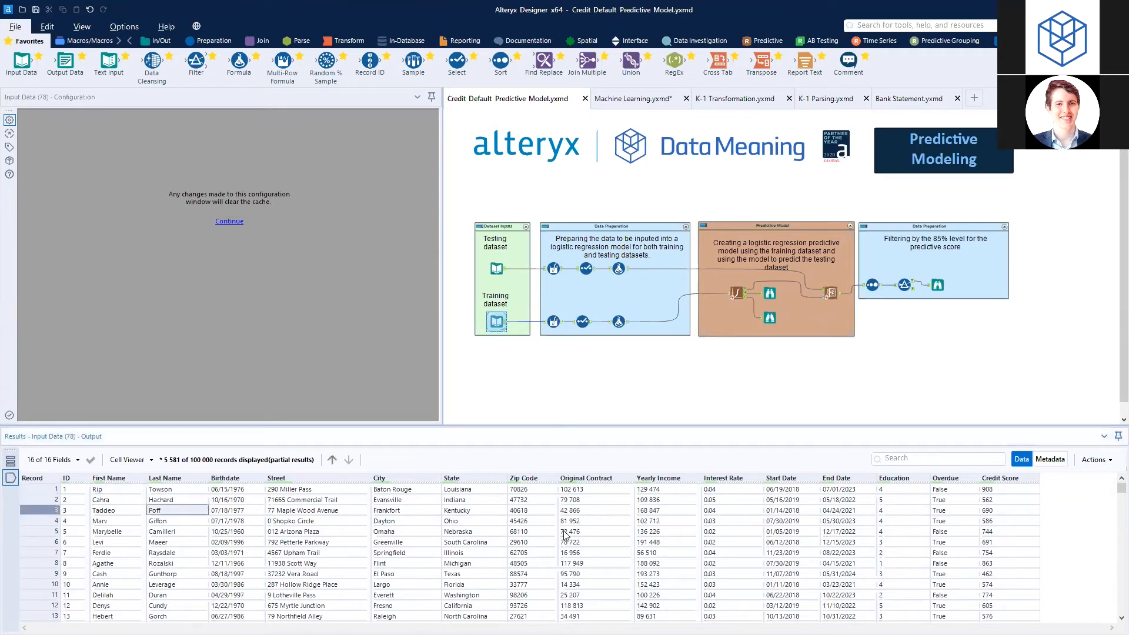
drag(591, 488, 621, 605)
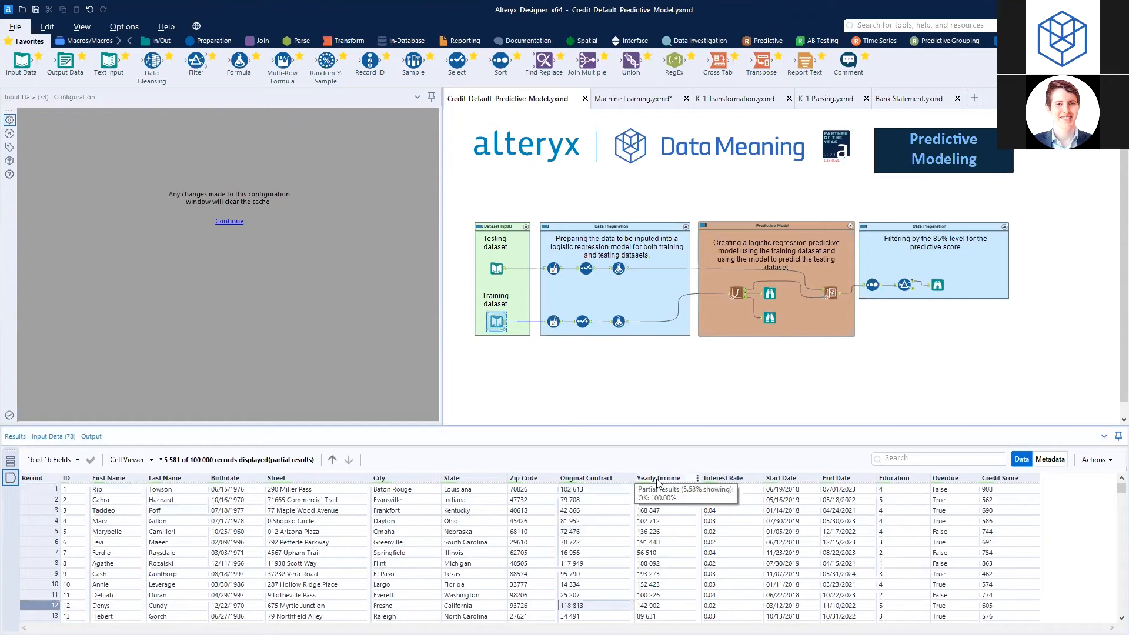
Step: Examine the Education, Credit Score and Overdue values in the first records of the training dataset
click(895, 491)
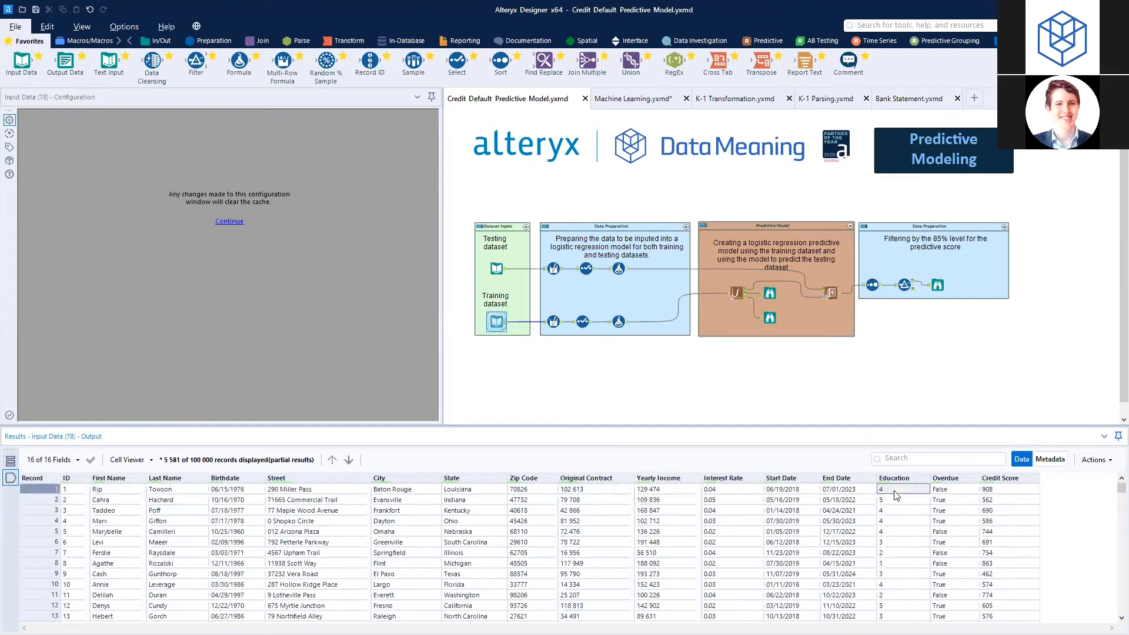
click(1003, 492)
click(964, 491)
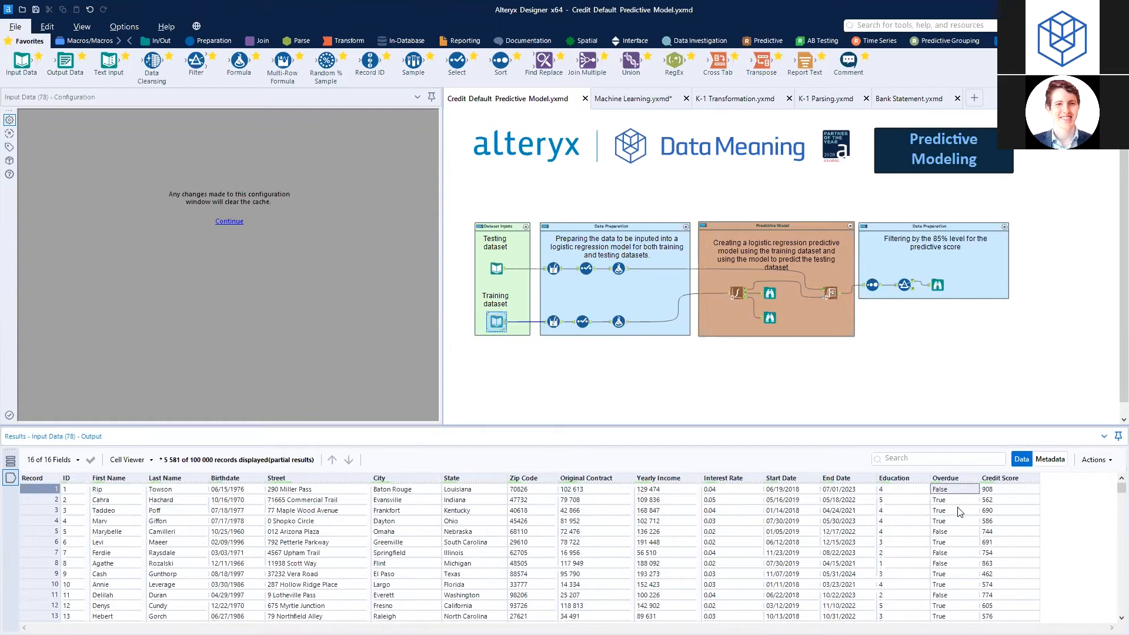
click(926, 564)
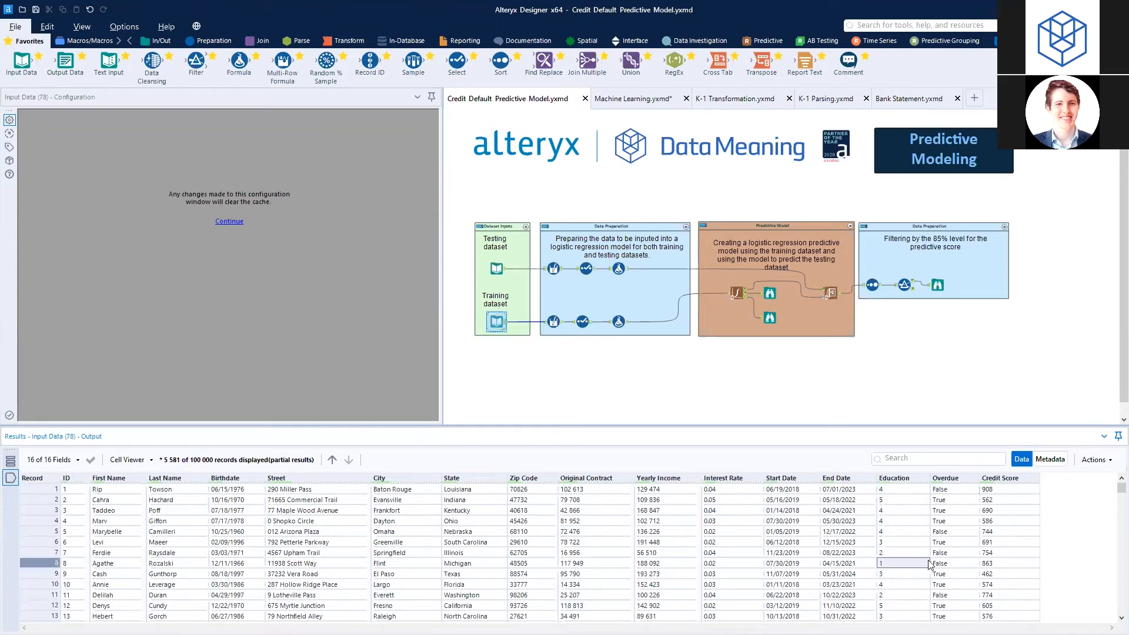
click(956, 531)
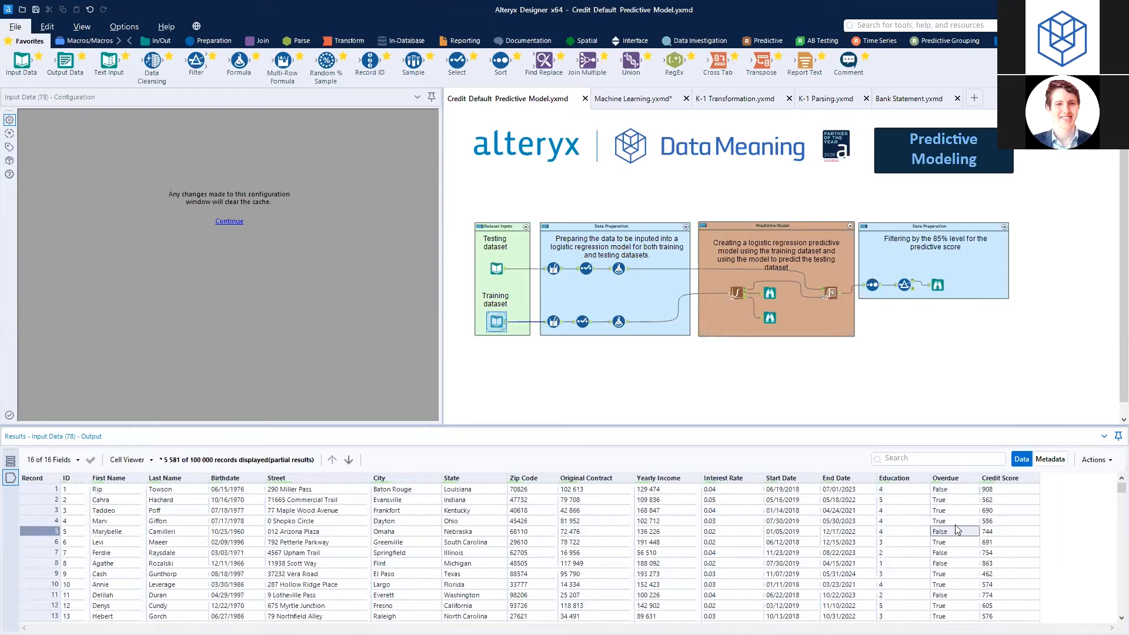
click(956, 522)
click(956, 511)
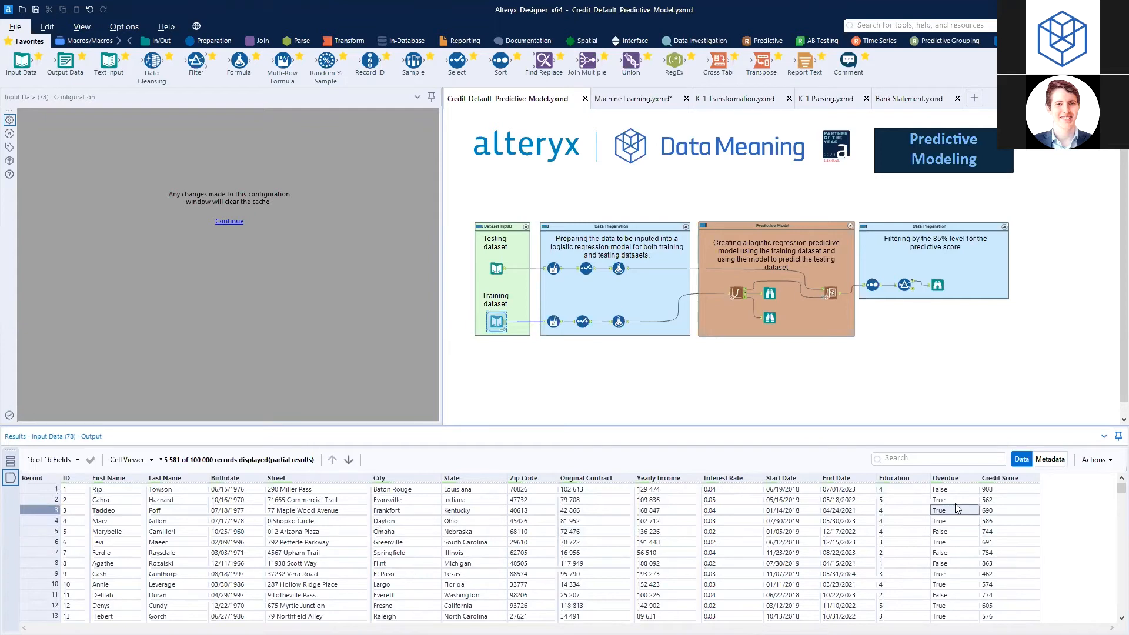
click(956, 500)
click(954, 492)
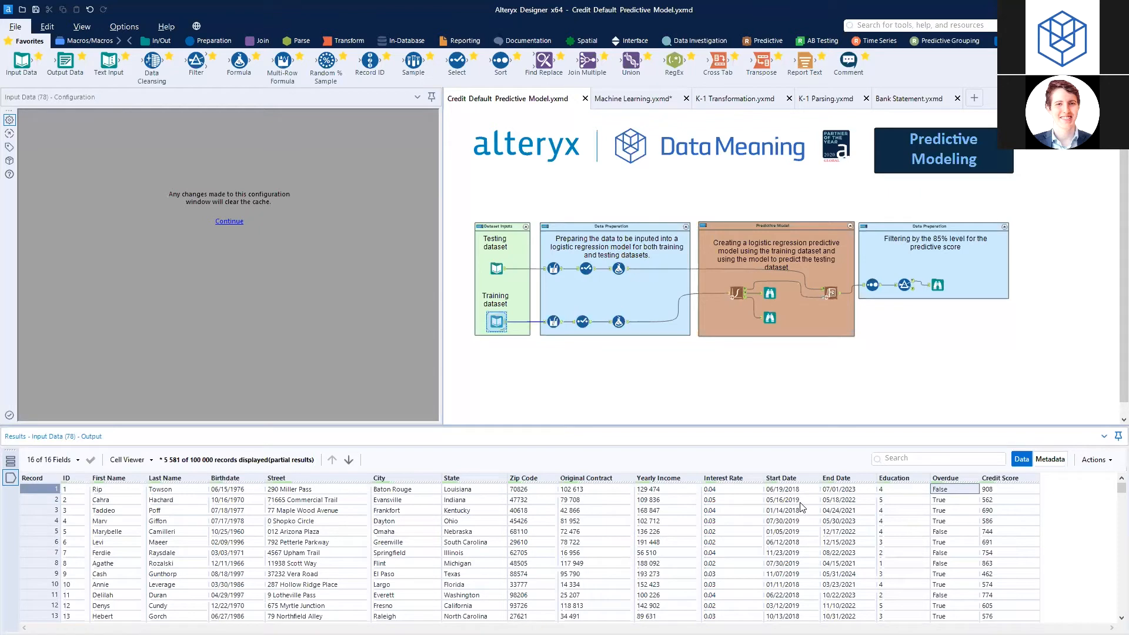
Step: Display the predictive tools and inspect the training branch's Formula tool with its Age, Period and Monthly Payment output columns
click(774, 45)
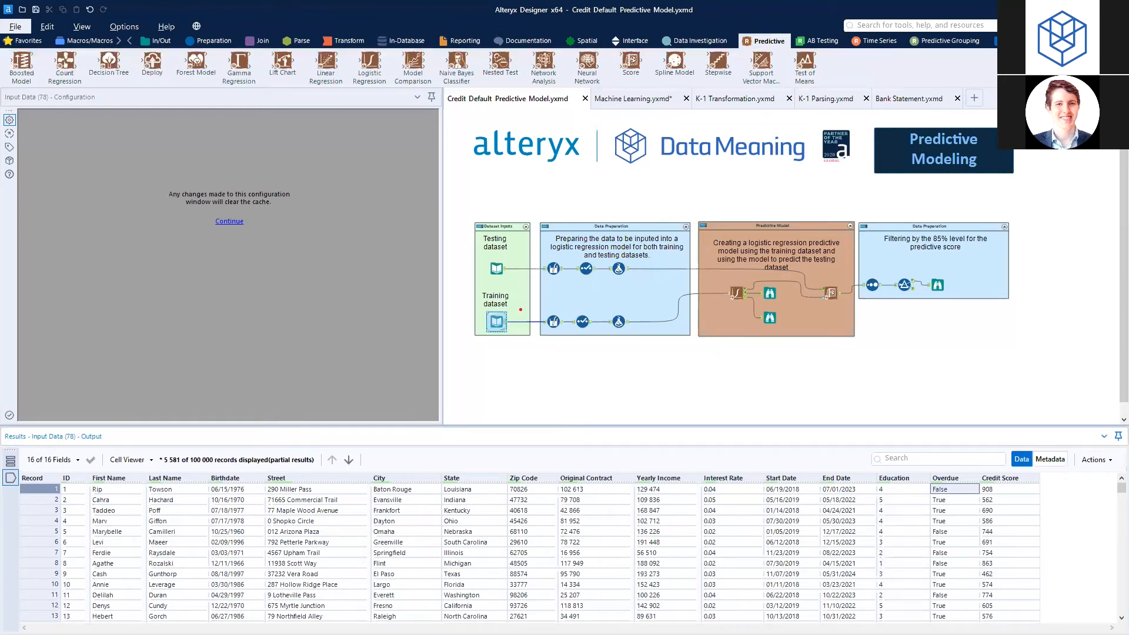
click(619, 322)
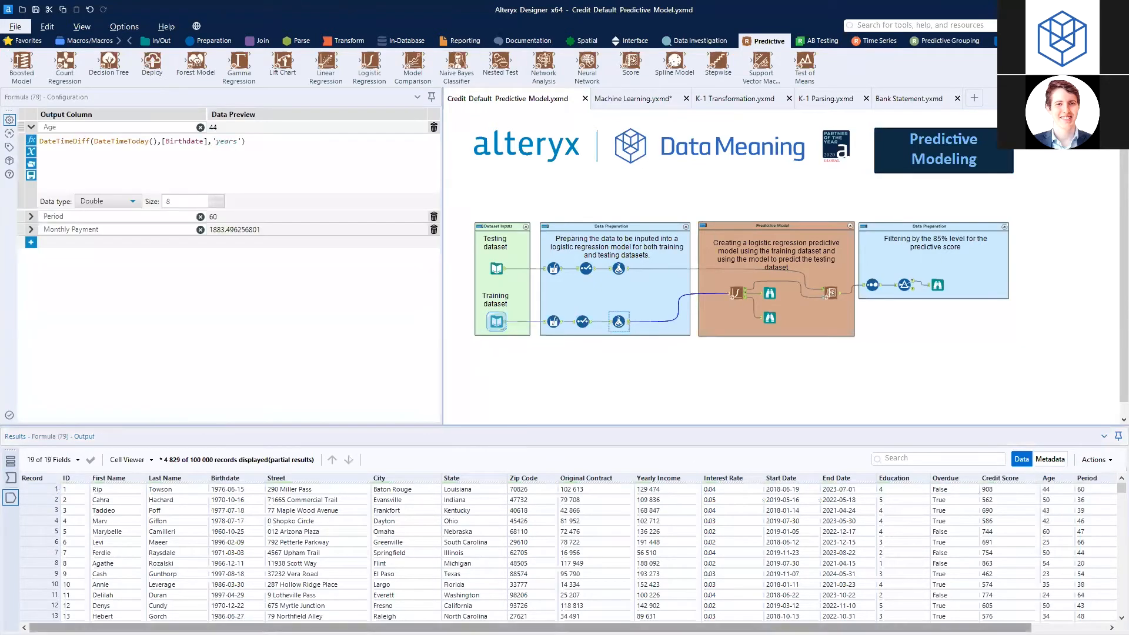
scroll(573, 553, right, 3)
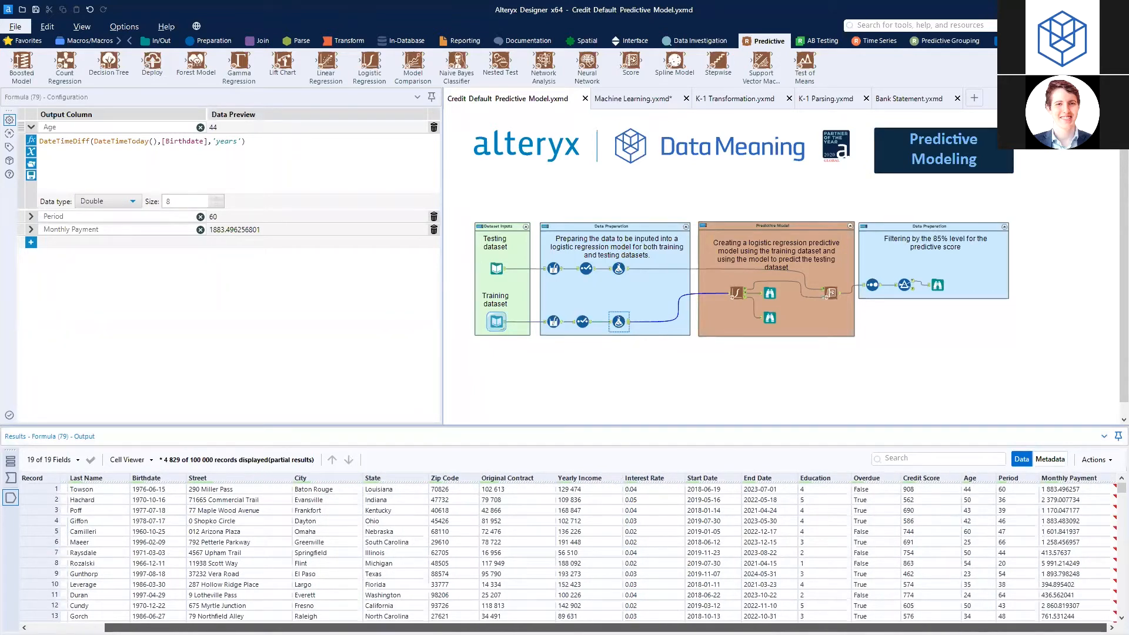
Step: Open the Logistic Regression tool's configuration in the workflow, look through its predictor variables and locate the same tool among the predictive tools
click(736, 292)
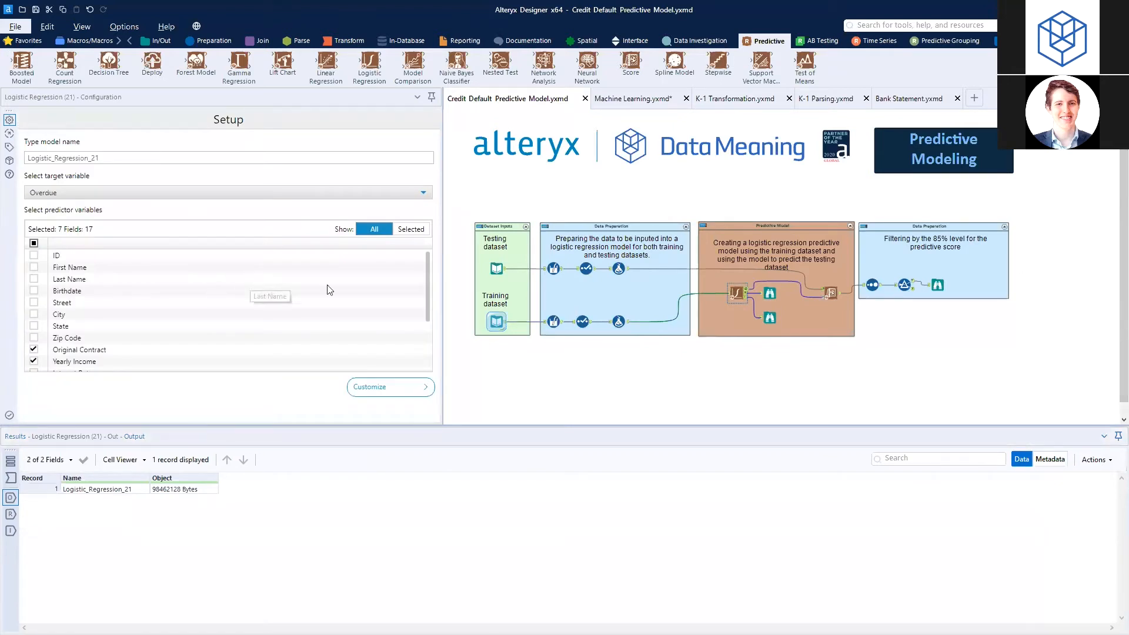
scroll(431, 279, down, 1)
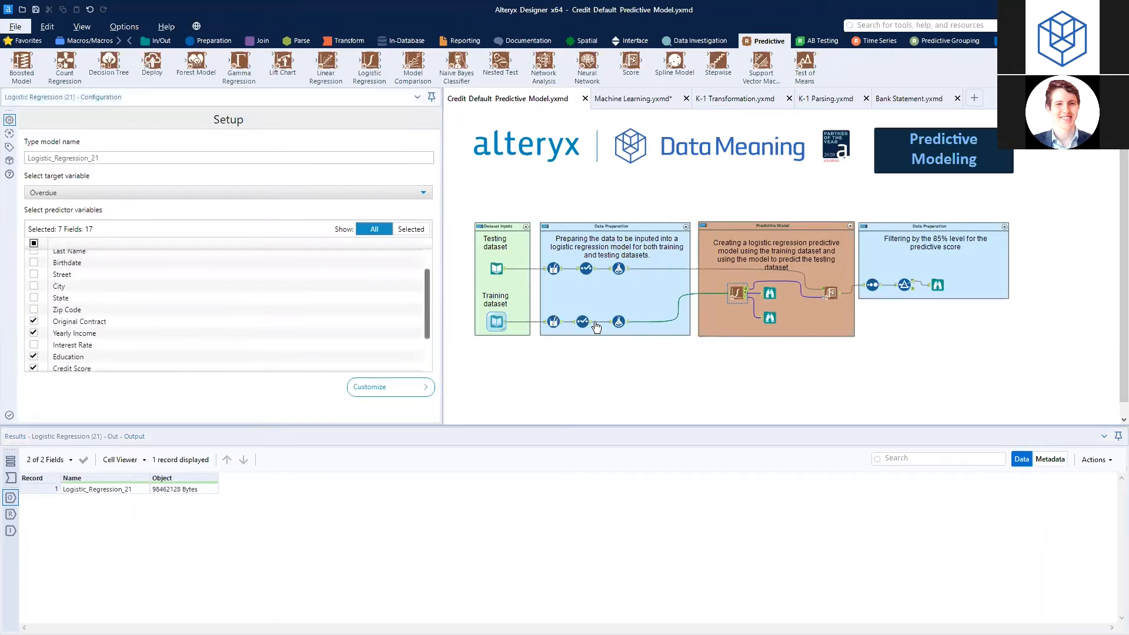
drag(717, 268, 763, 322)
drag(371, 90, 371, 159)
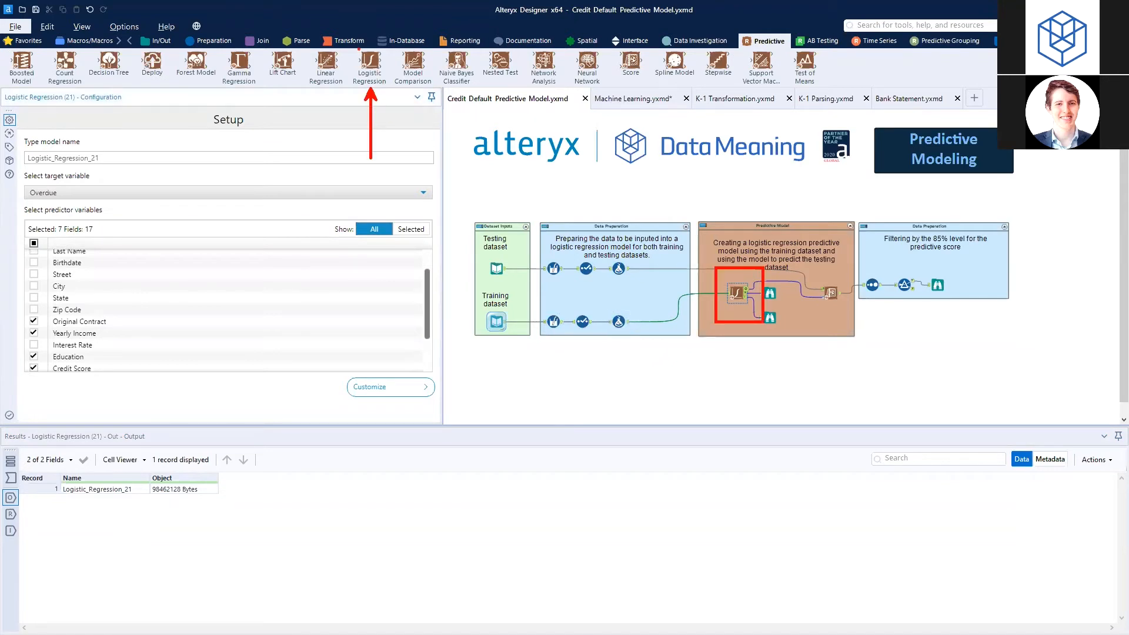
drag(343, 45, 395, 96)
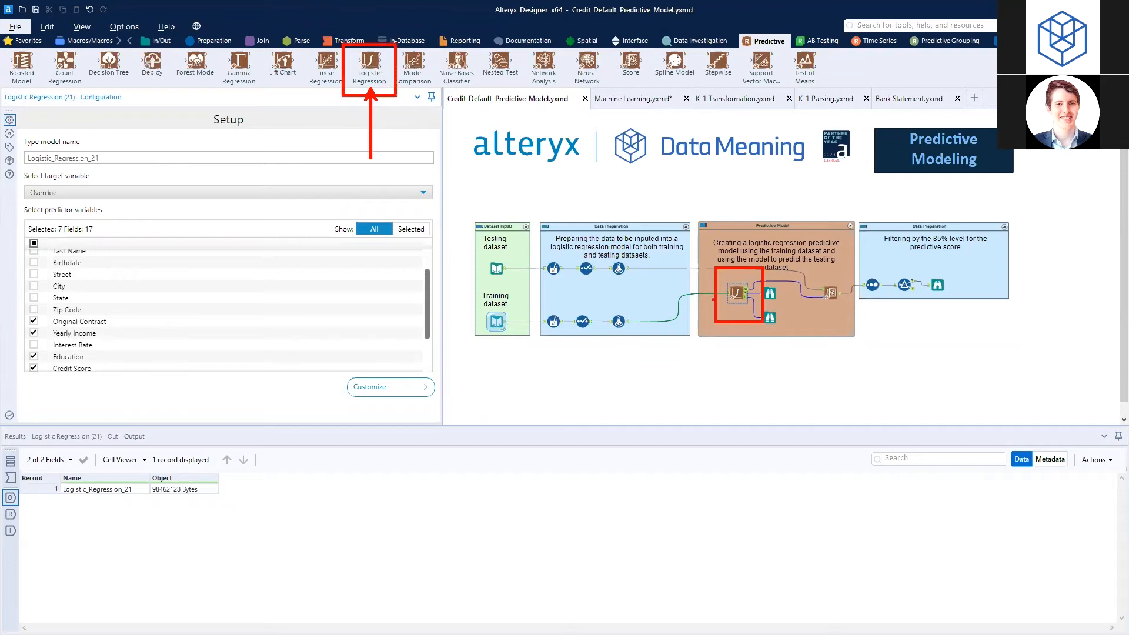
key(e)
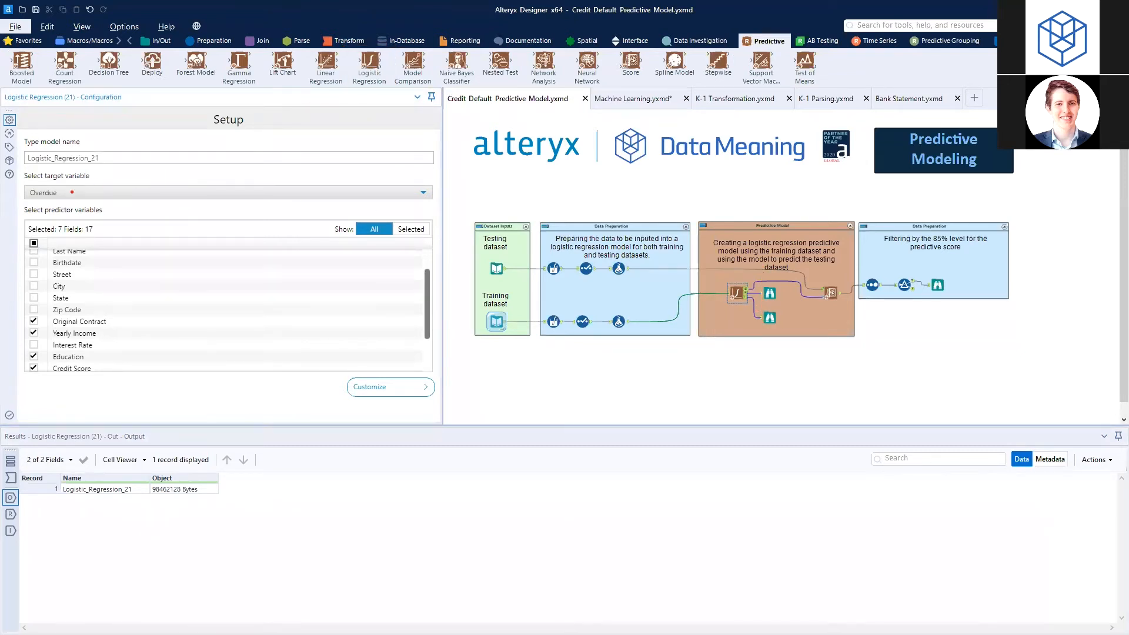
Step: Show the Logistic Regression tool's input data and compare its Overdue column with the target variable and the full list of predictor variables
click(11, 478)
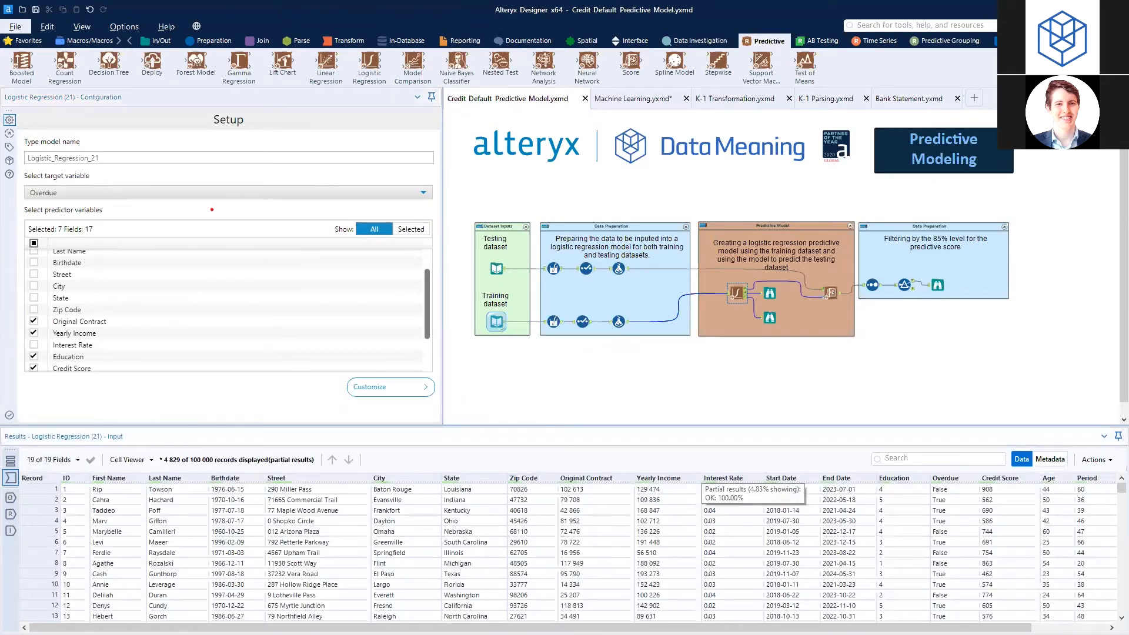
drag(17, 167, 131, 206)
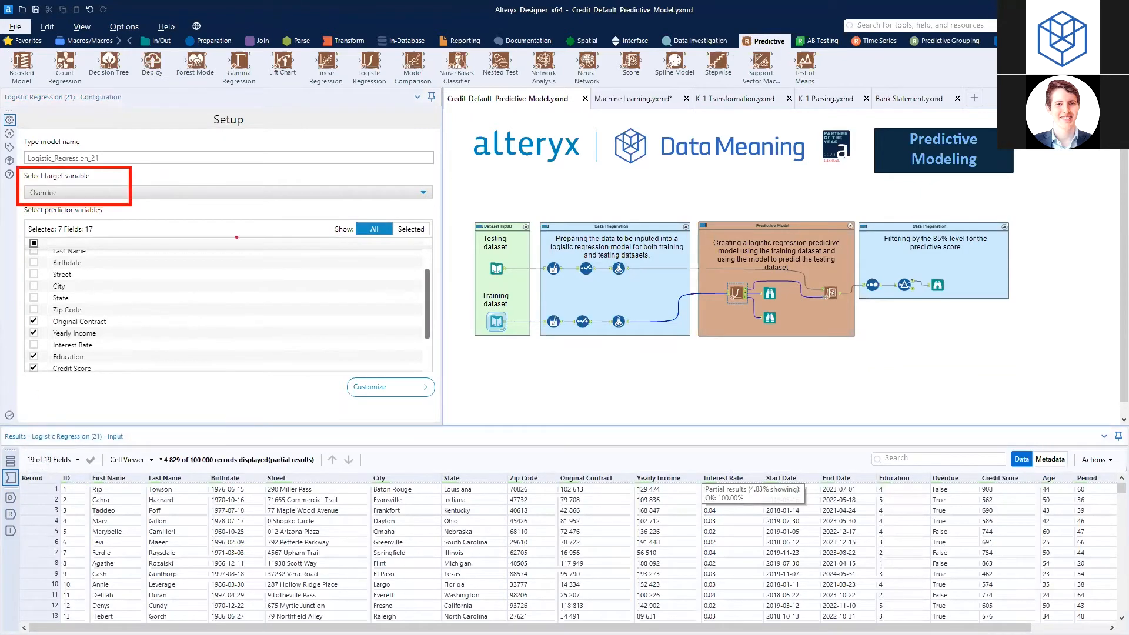
drag(928, 471, 982, 626)
mouse_move(11, 298)
mouse_down()
mouse_move(176, 395)
mouse_move(197, 392)
mouse_up()
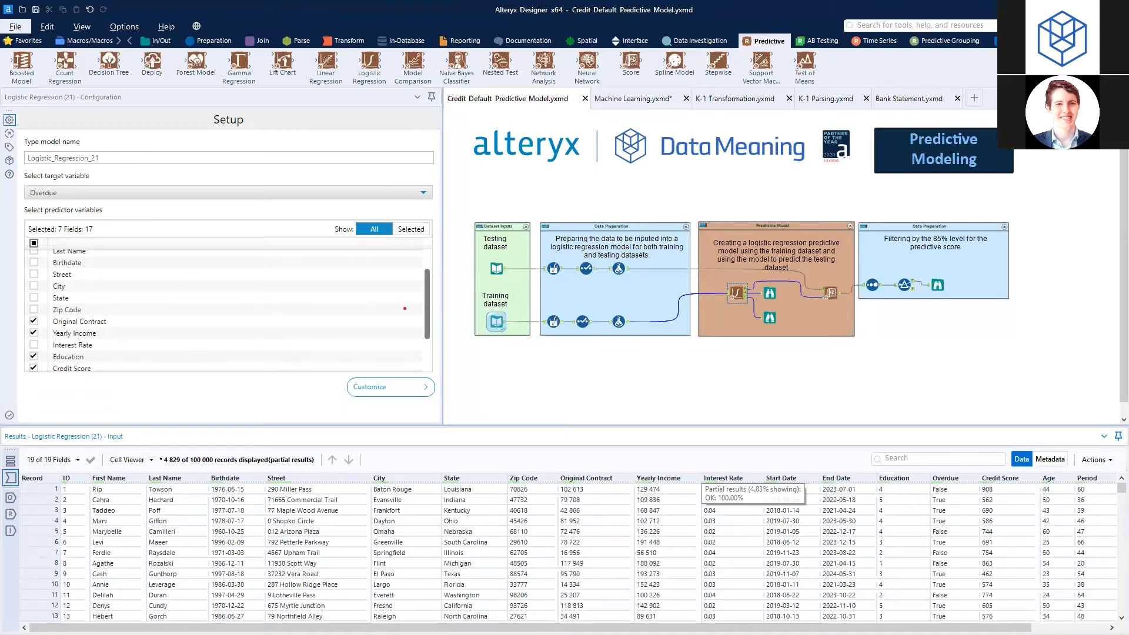
drag(425, 307, 423, 330)
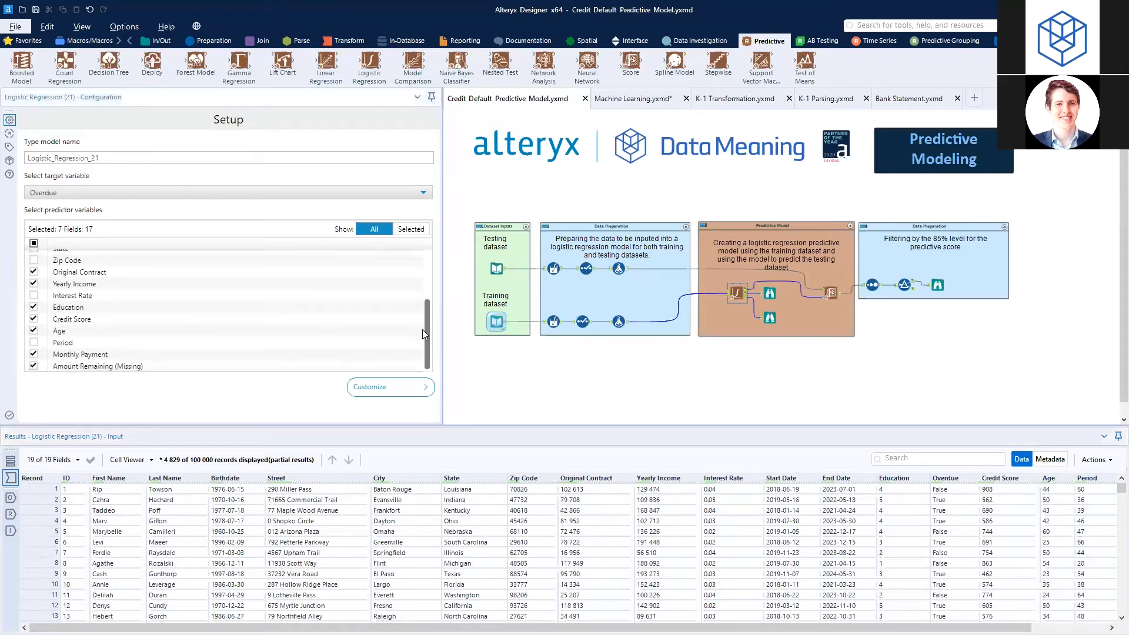
Step: Check the Original Contract, Credit Score and Education values in the model's input data, and display the data investigation tools
click(593, 490)
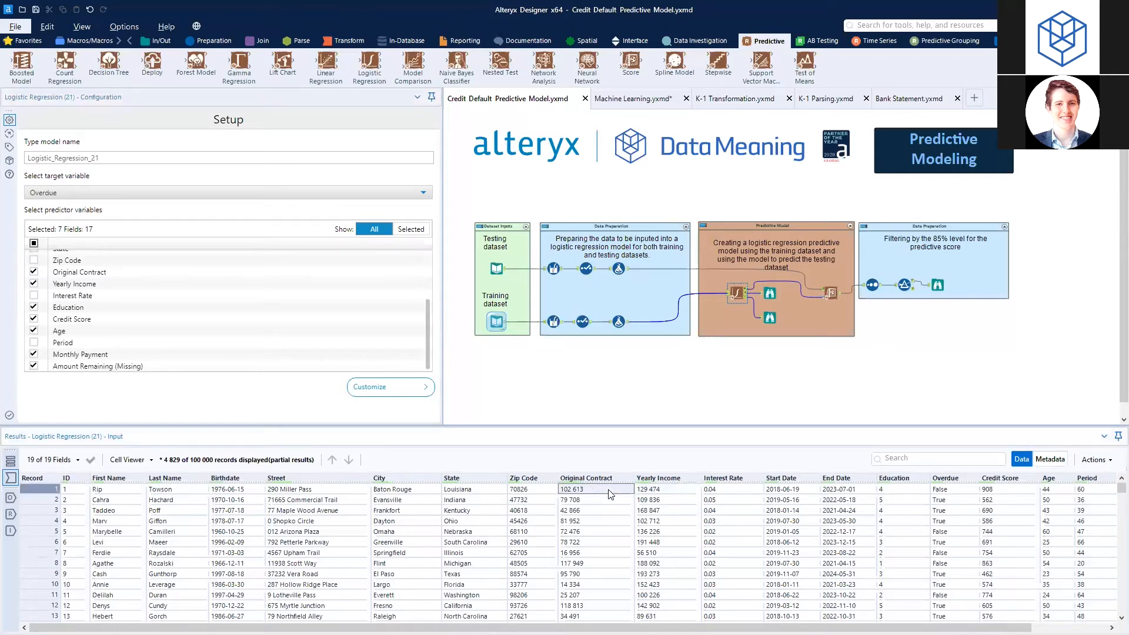
click(1000, 489)
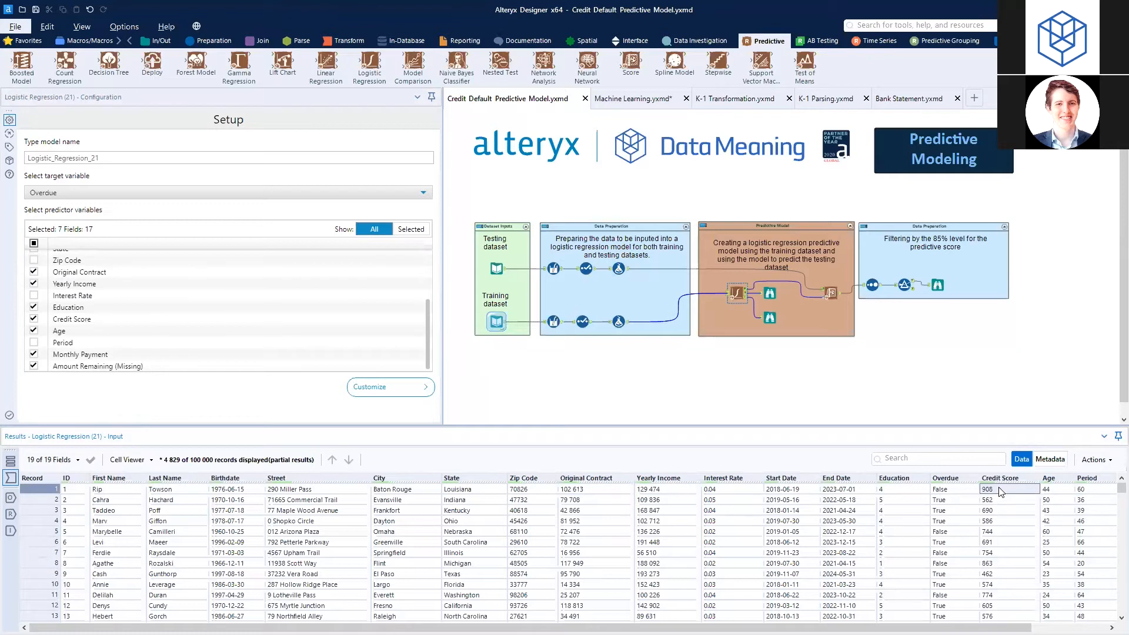
click(904, 492)
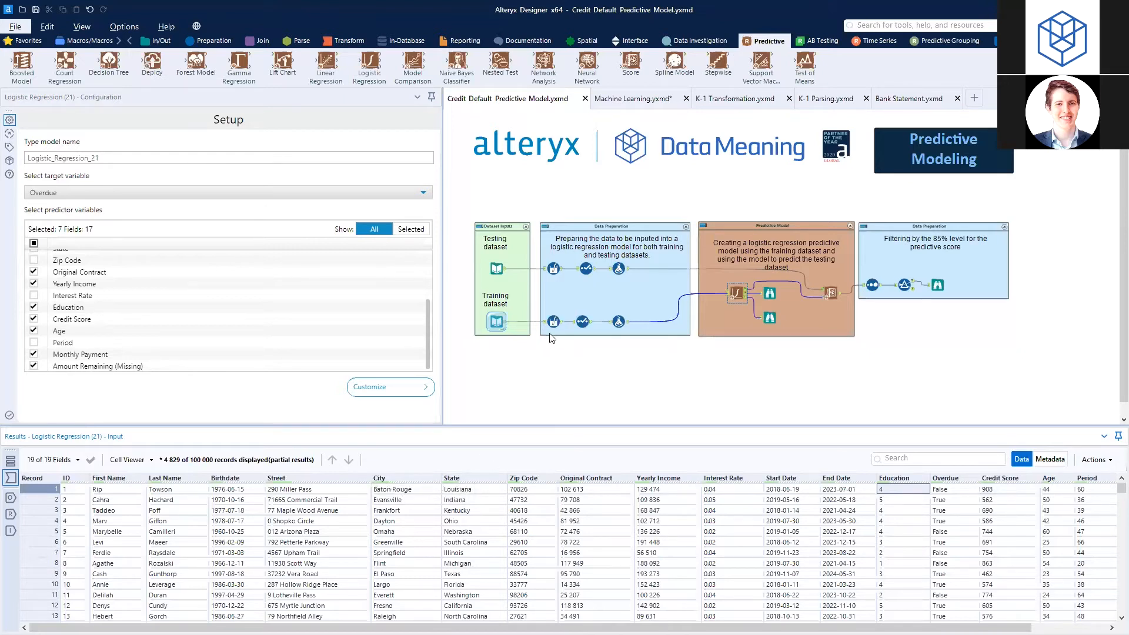
click(681, 46)
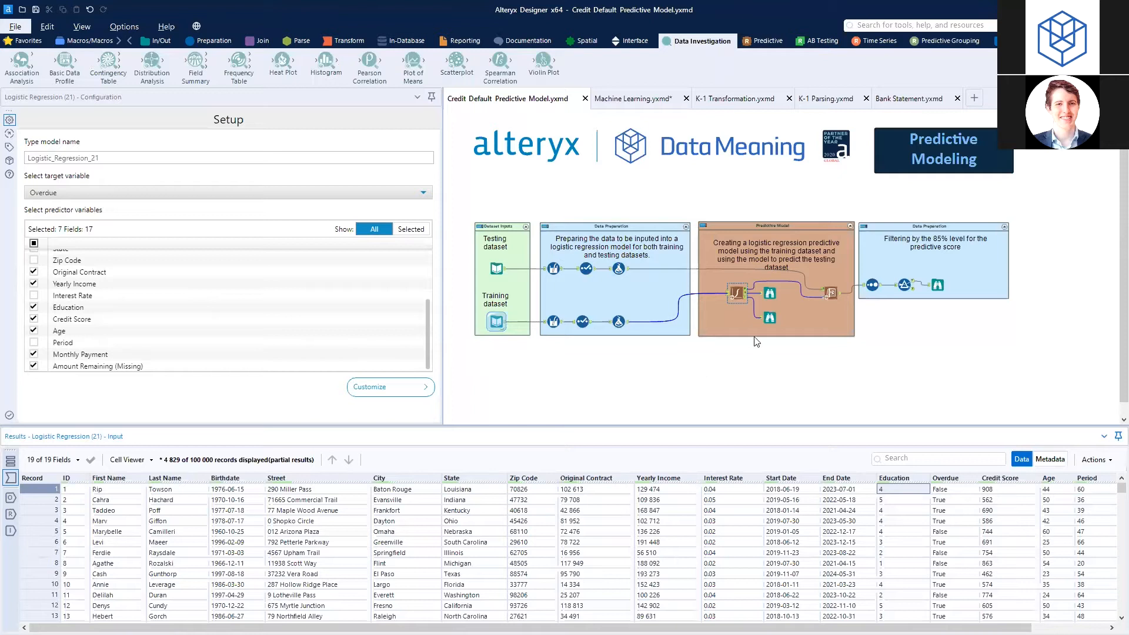
Step: Show the Logistic Regression tool's model output and select the Object value of its single record
scroll(744, 306, up, 3)
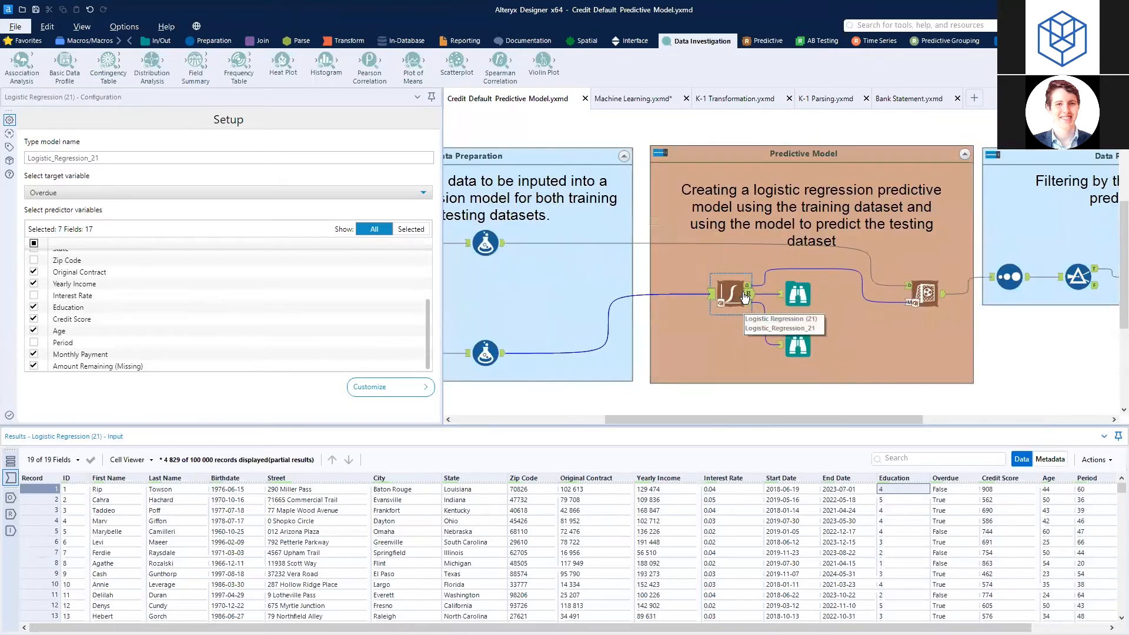
scroll(913, 232, down, 3)
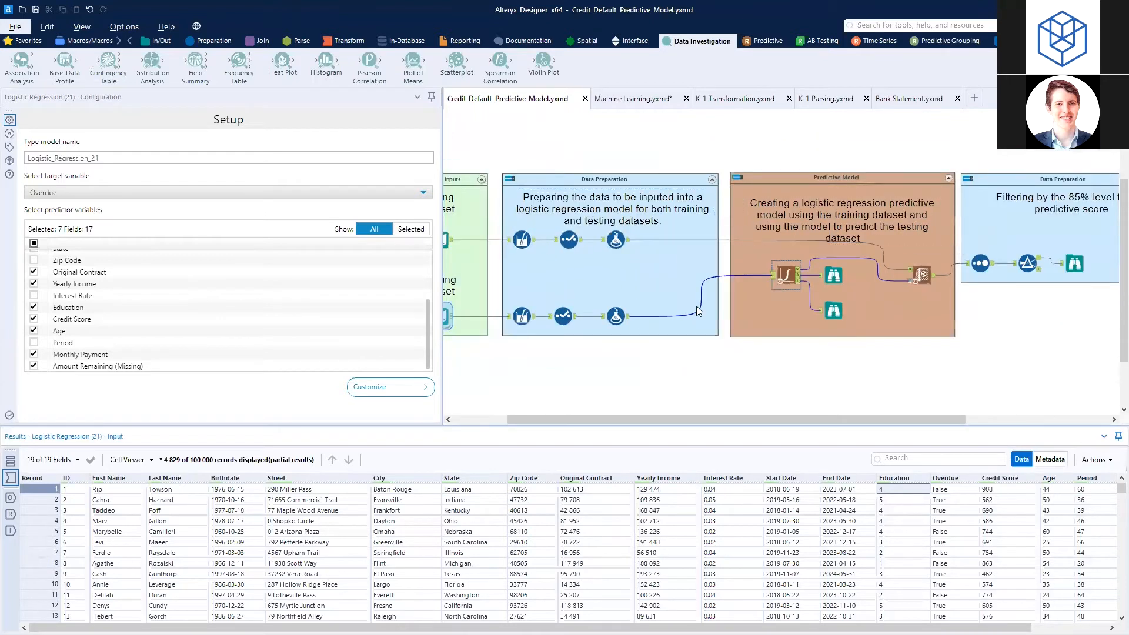
click(799, 270)
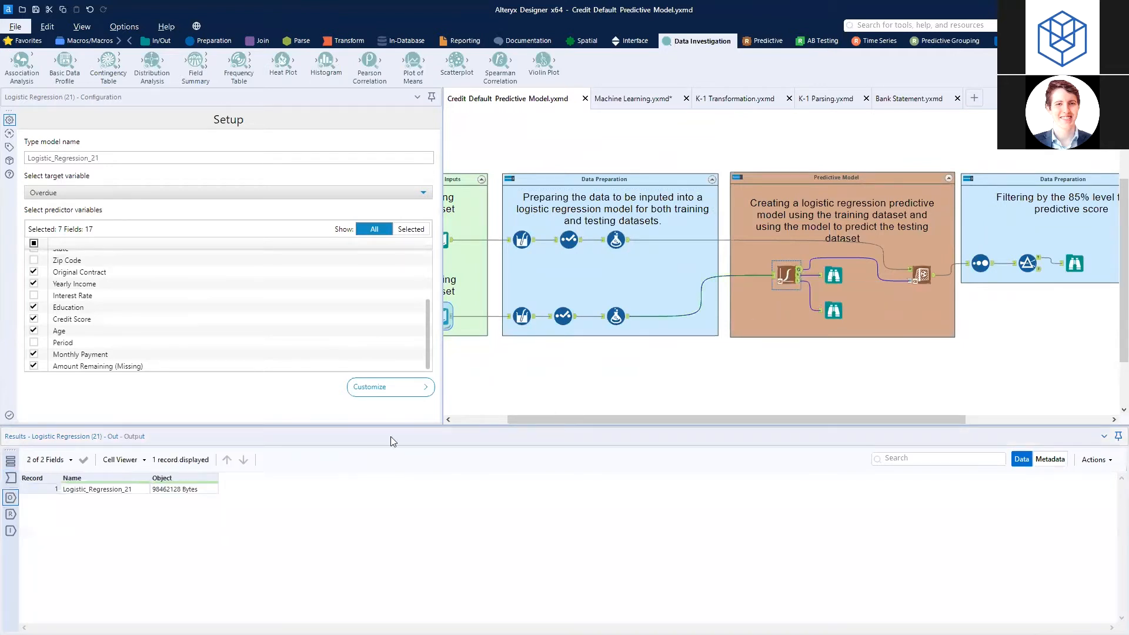
click(167, 492)
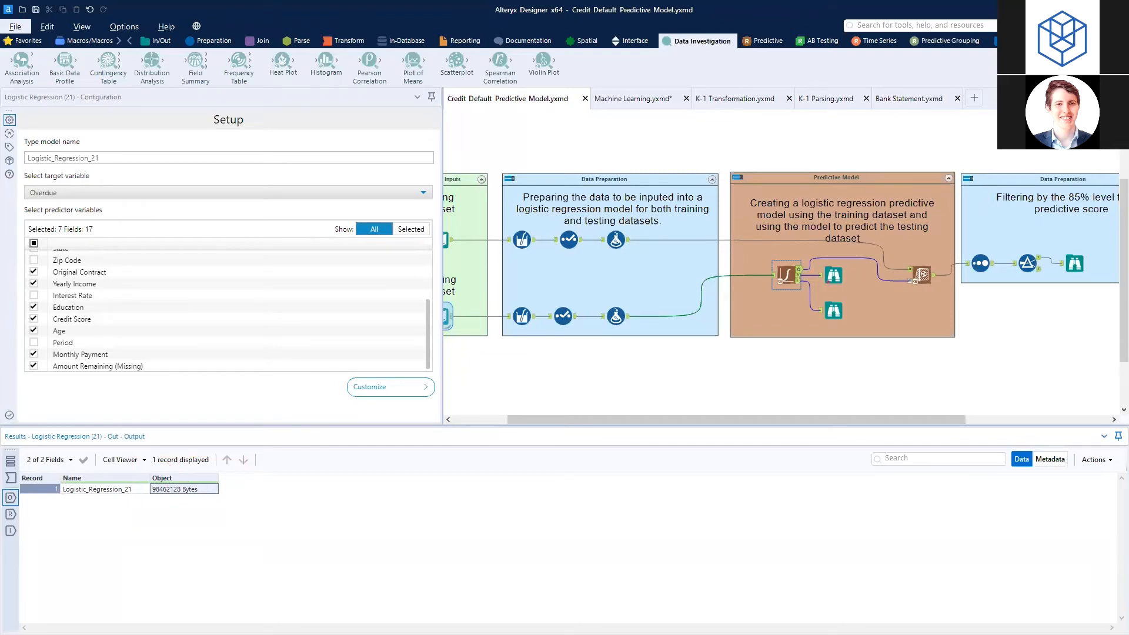
Step: Open the Browse report of the logistic regression model, enlarge it, and examine its coefficients and McFadden R-Squared
click(833, 275)
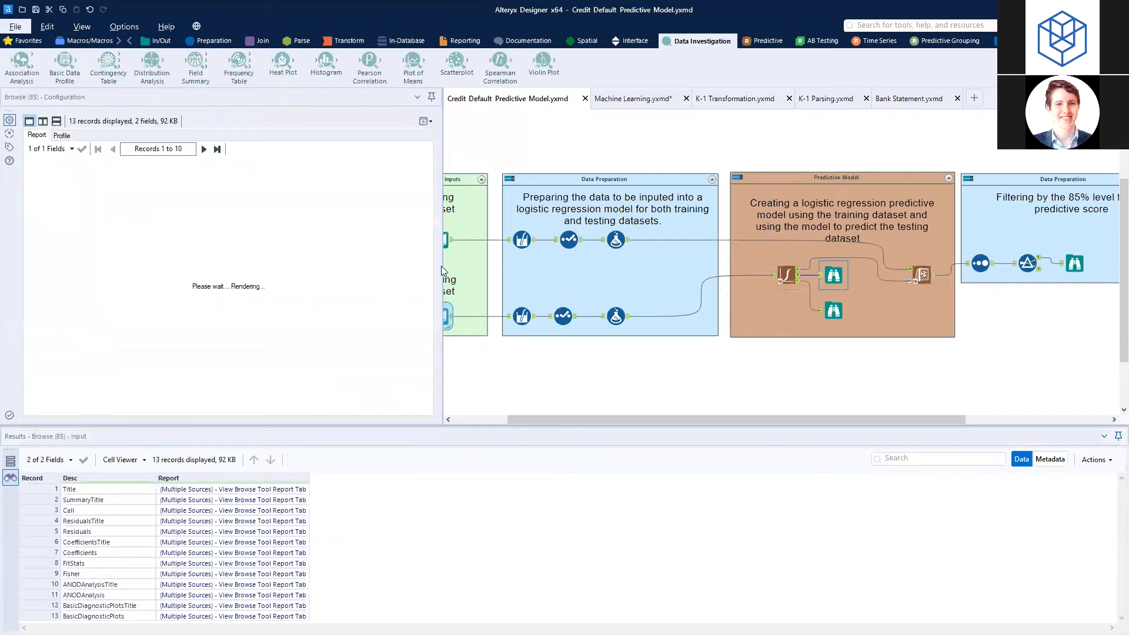
drag(441, 266, 606, 266)
scroll(470, 346, down, 3)
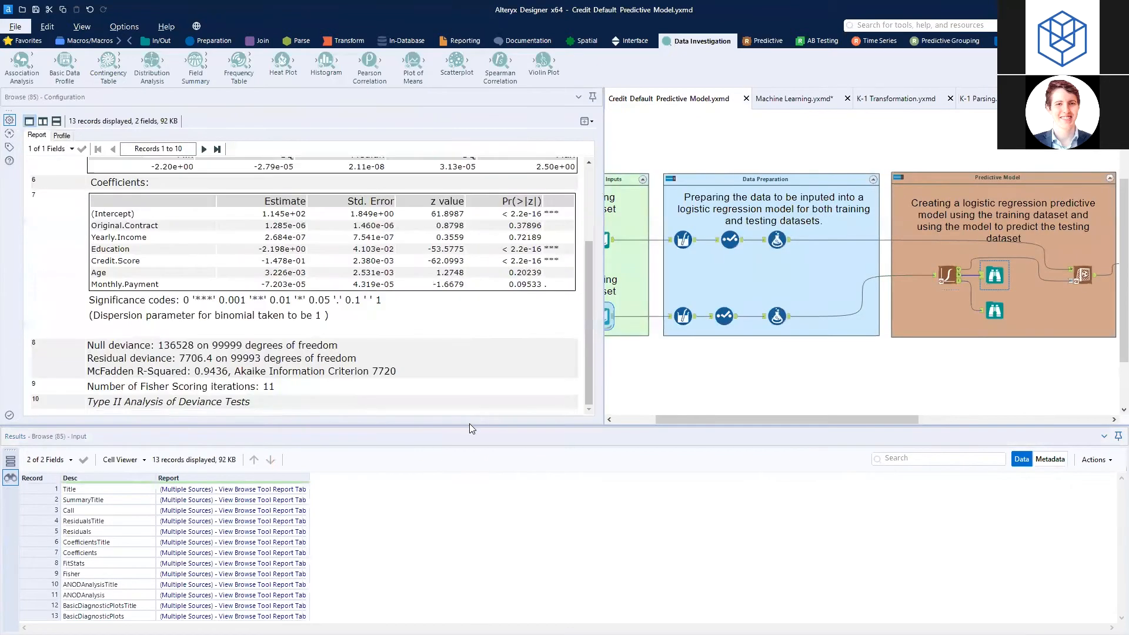
drag(467, 425, 469, 544)
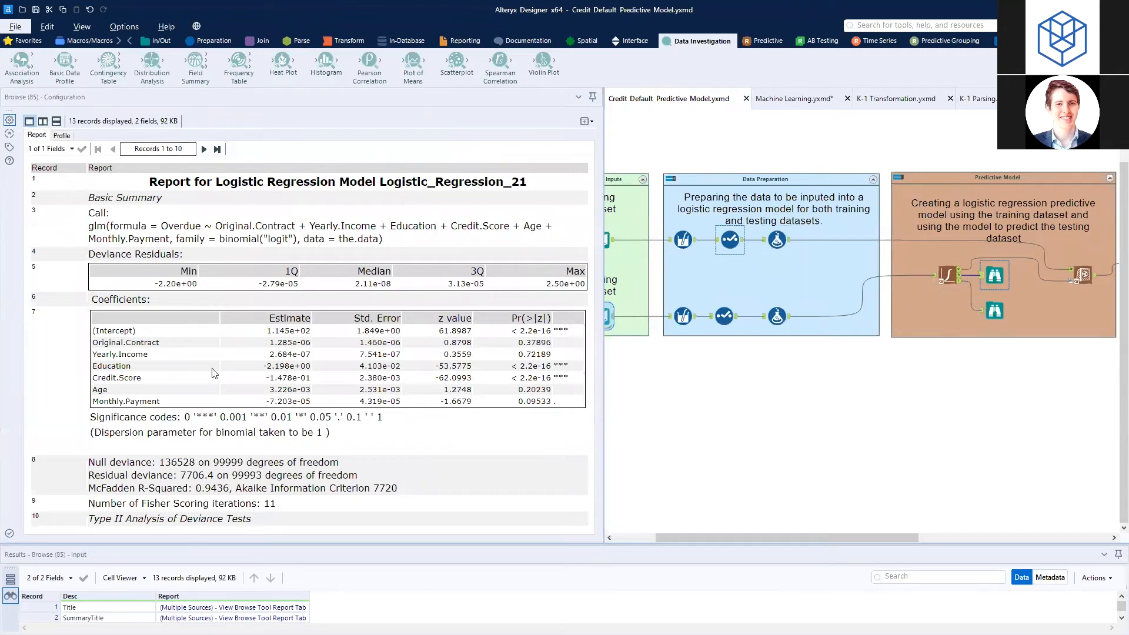
mouse_move(81, 478)
mouse_down()
mouse_move(176, 501)
mouse_move(237, 501)
mouse_up()
Step: Open the interactive model report in the other Browse tool and examine its accuracy and its predicted-versus-actual positives
click(995, 310)
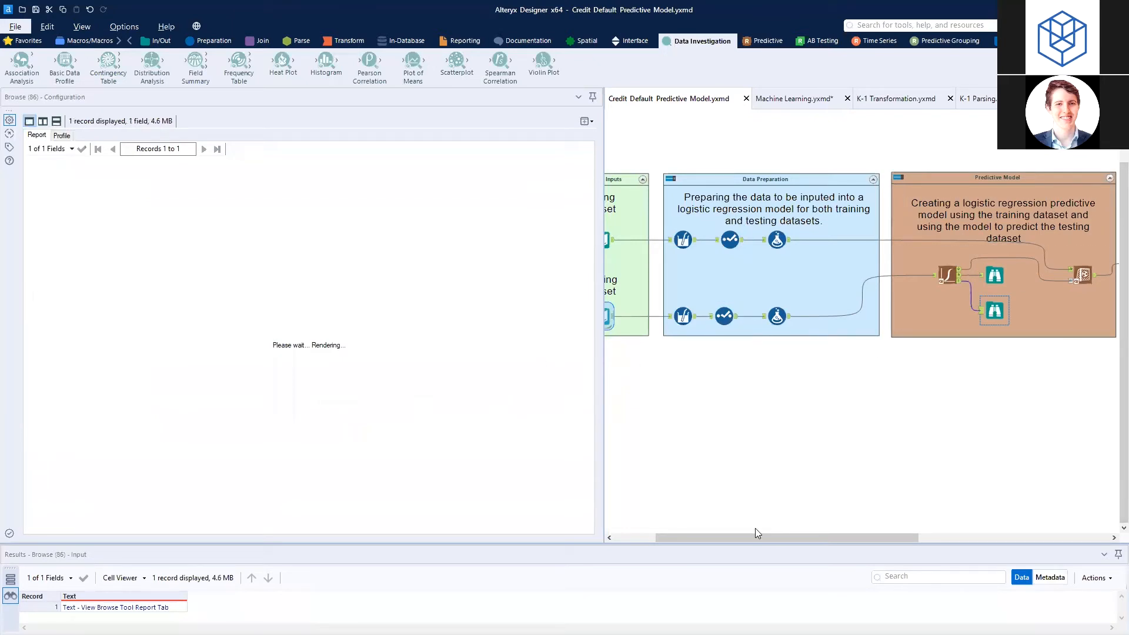
scroll(761, 539, right, 2)
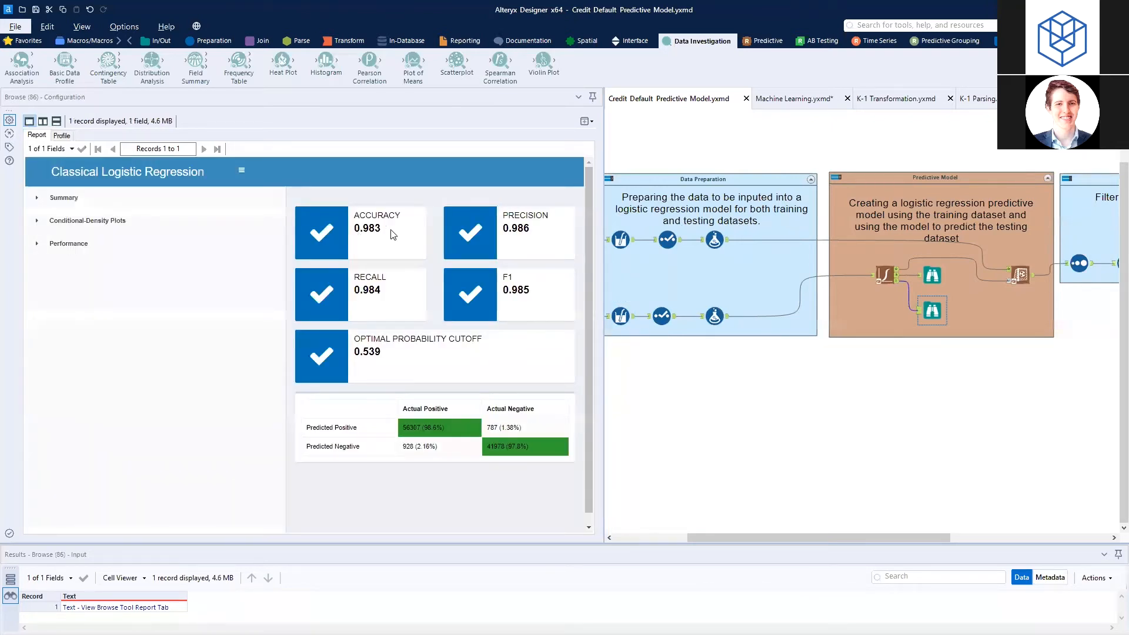
drag(431, 192, 297, 266)
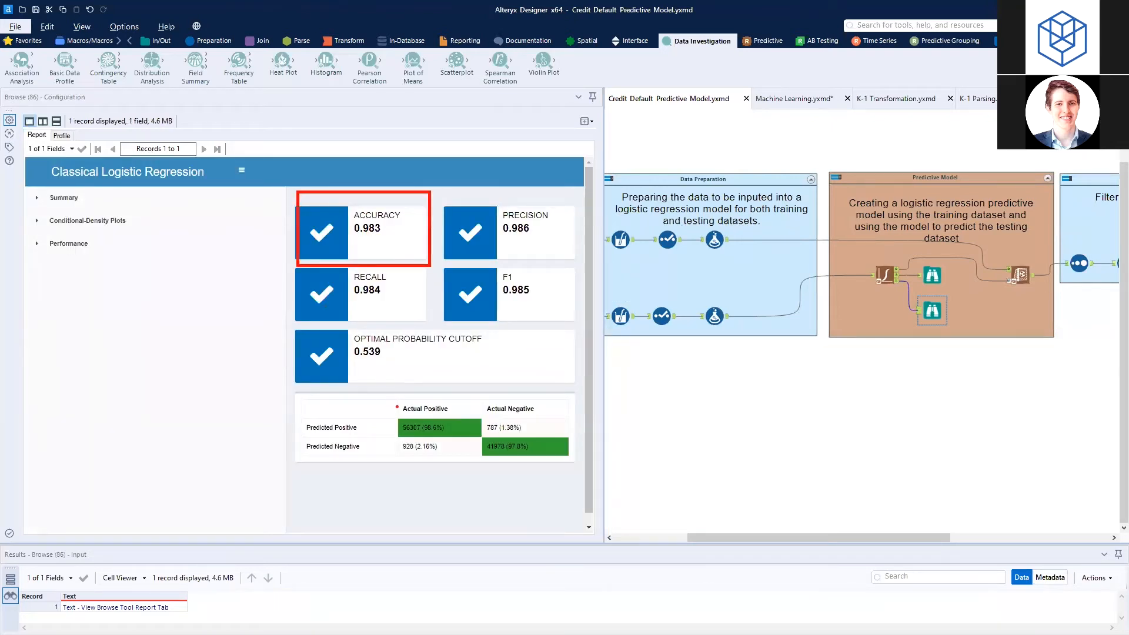
mouse_move(389, 394)
mouse_down()
mouse_move(496, 441)
mouse_move(484, 438)
mouse_up()
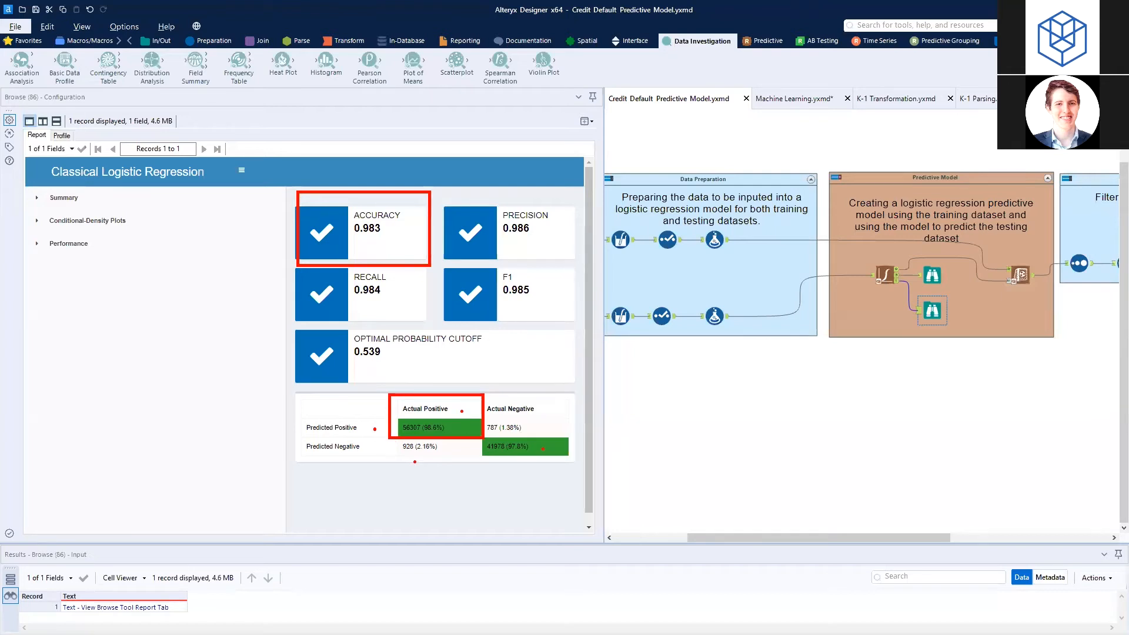
key(e)
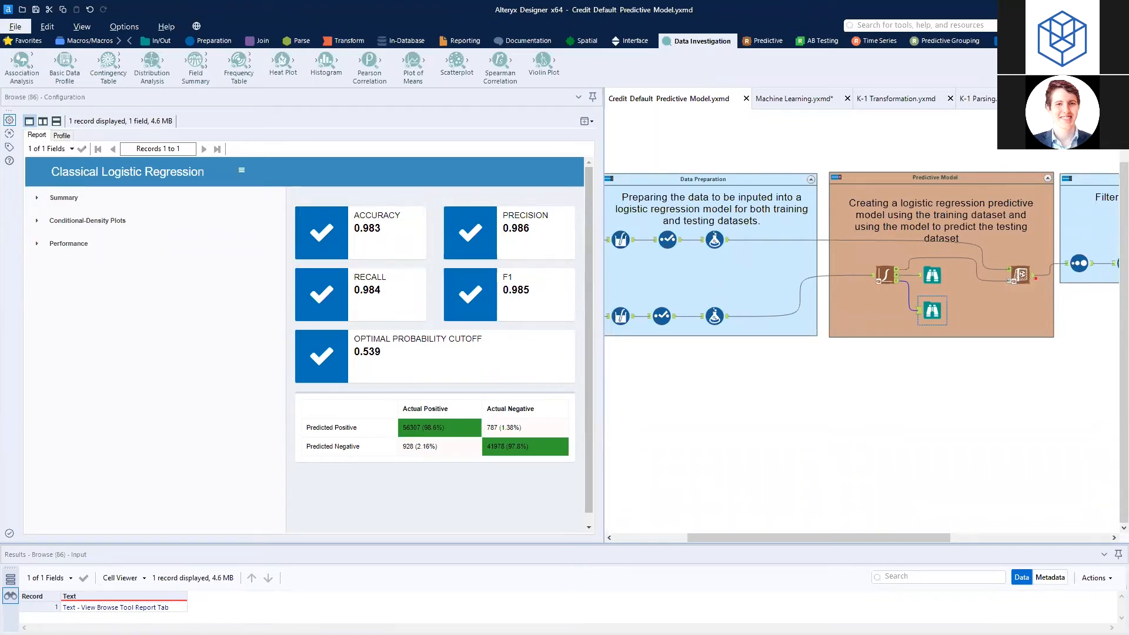
Step: Open the Score tool's configuration and inspect the testing data entering it through to the Monthly Payment column
drag(890, 540, 811, 536)
click(668, 237)
drag(761, 536, 913, 538)
click(903, 274)
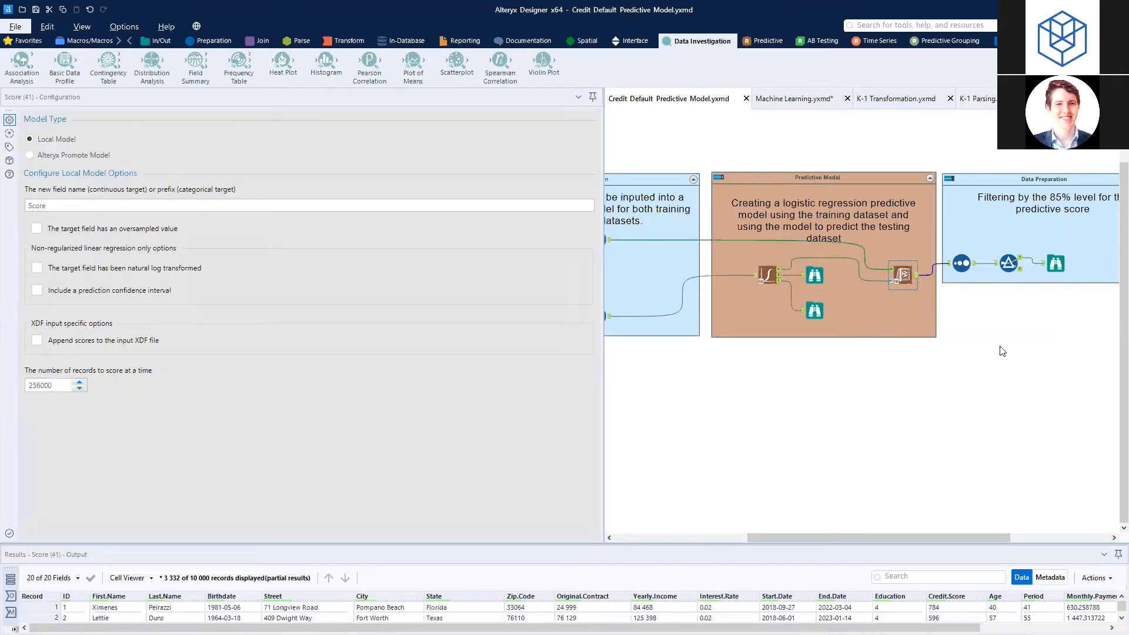
drag(858, 544, 850, 367)
click(890, 269)
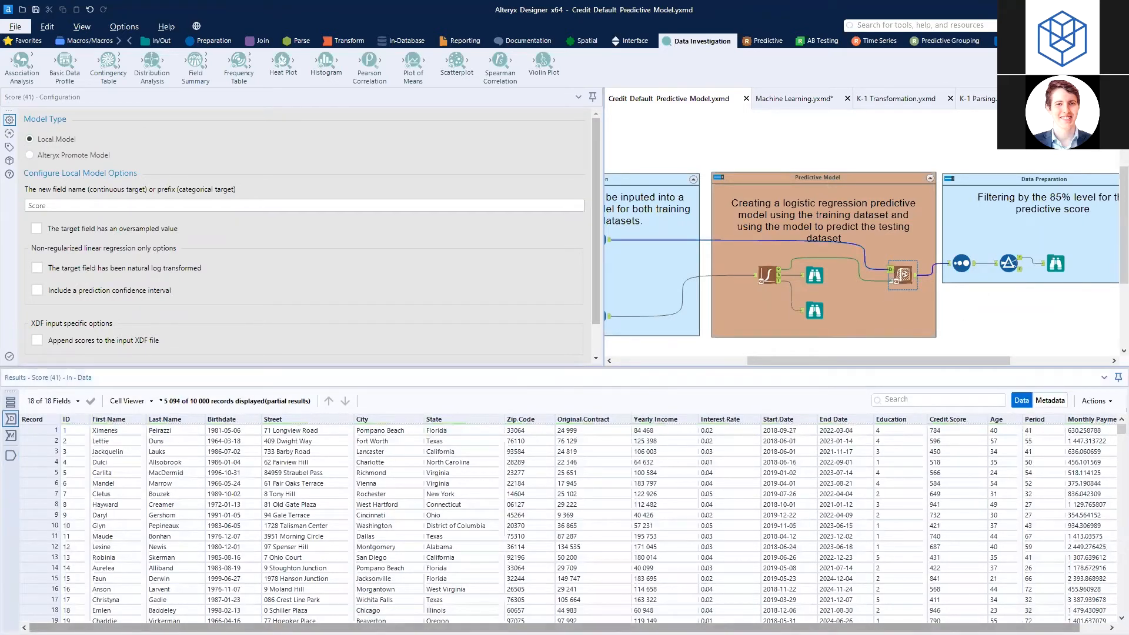
drag(706, 628, 735, 628)
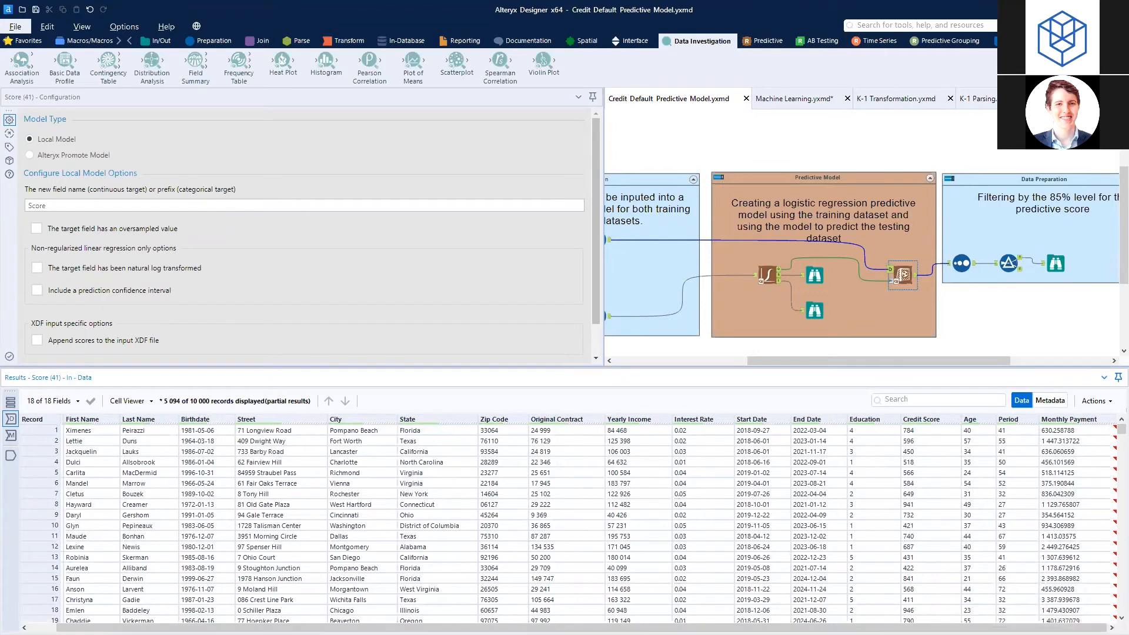
Step: Show the Score tool's output and check the first record's Score_False and Score_True values
click(916, 276)
click(916, 276)
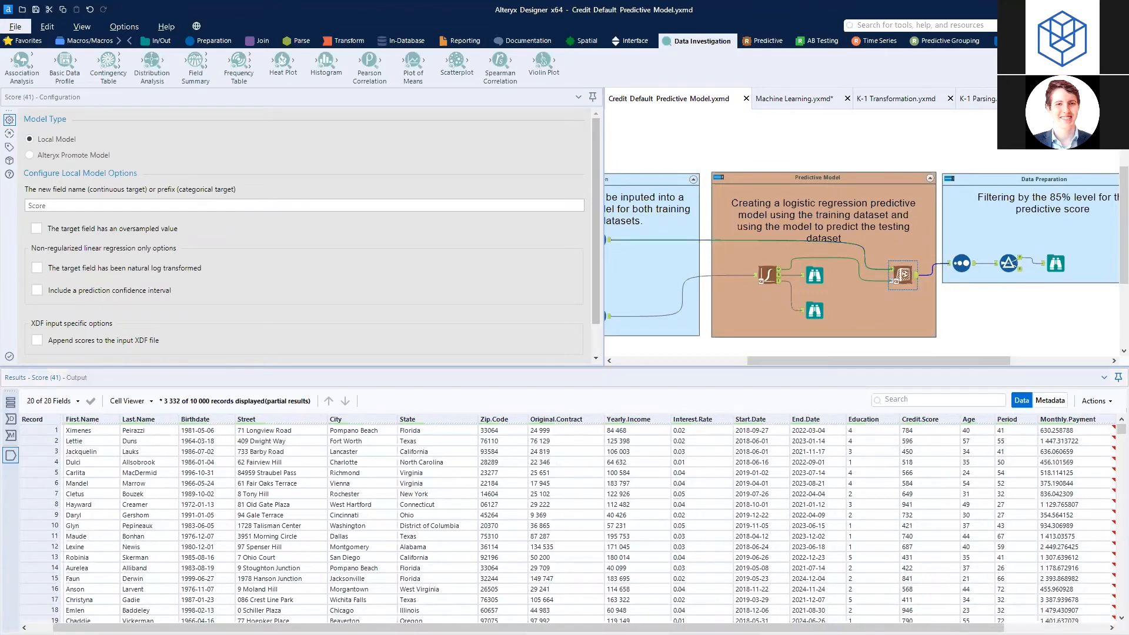
scroll(1071, 490, right, 3)
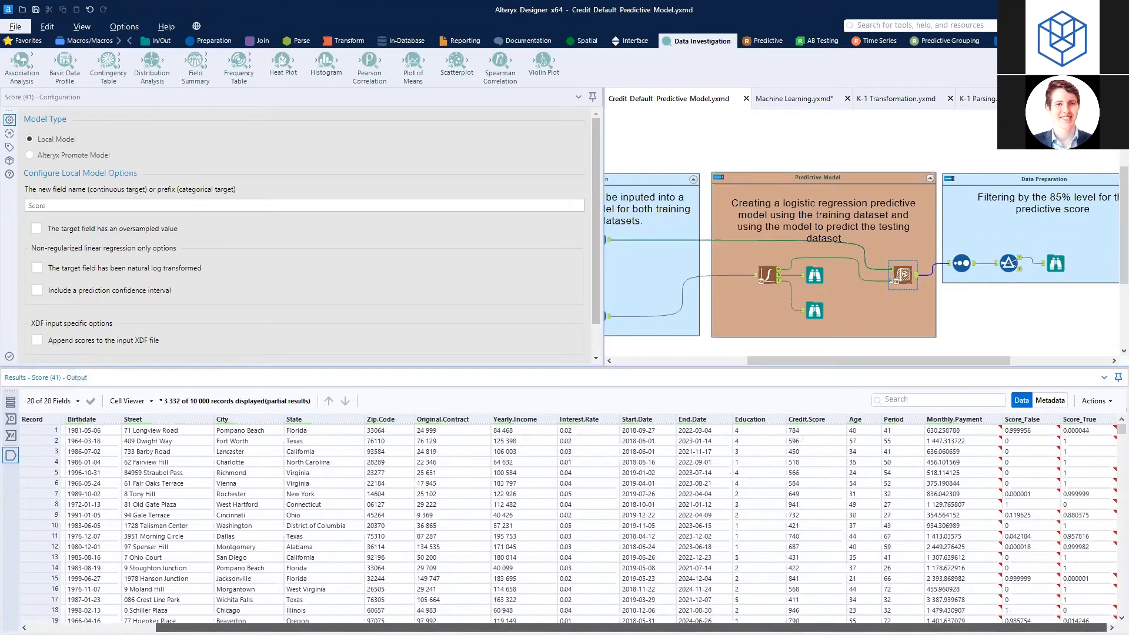
click(1035, 441)
click(1035, 430)
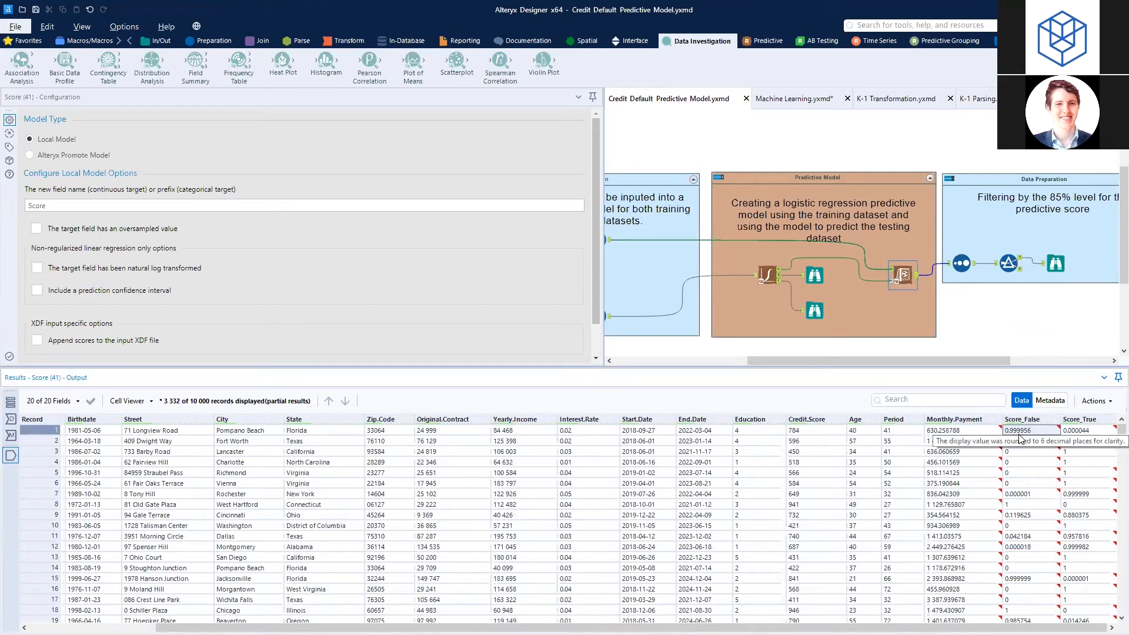
click(1089, 431)
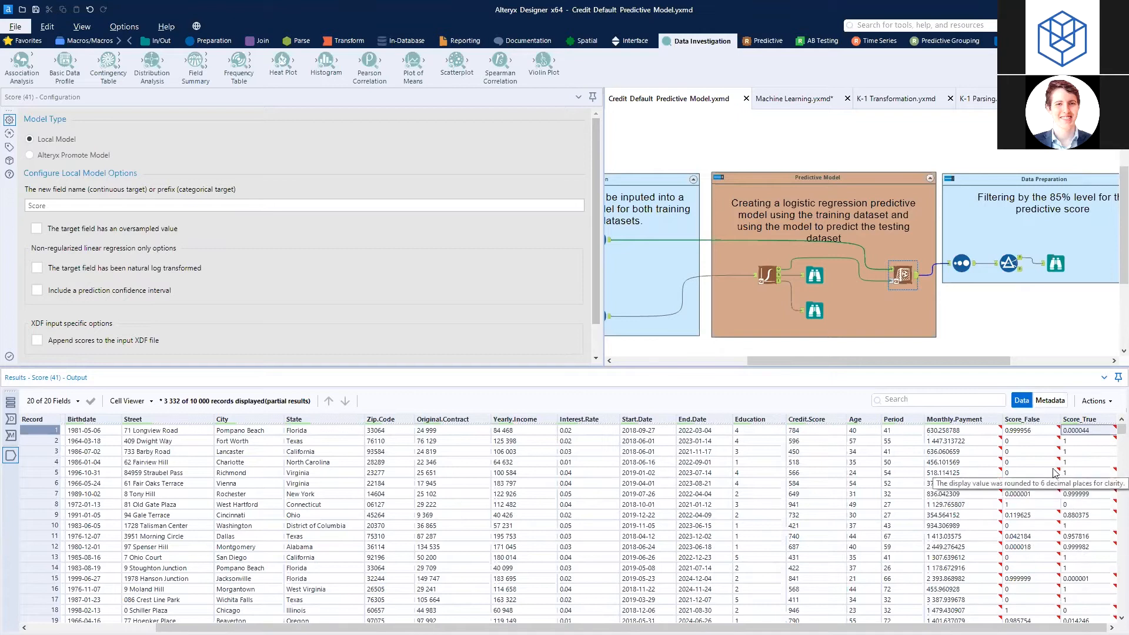
Step: Compare the Score_True values of the following records in the Score tool's output
key(Down)
key(Down)
key(Down)
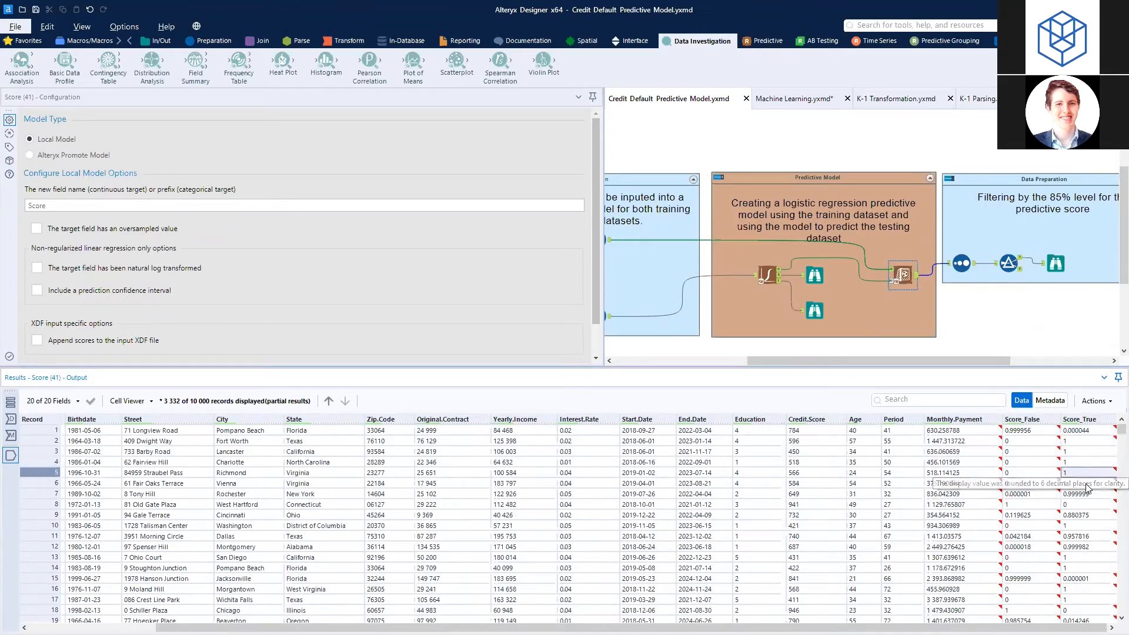
key(Up)
key(Up)
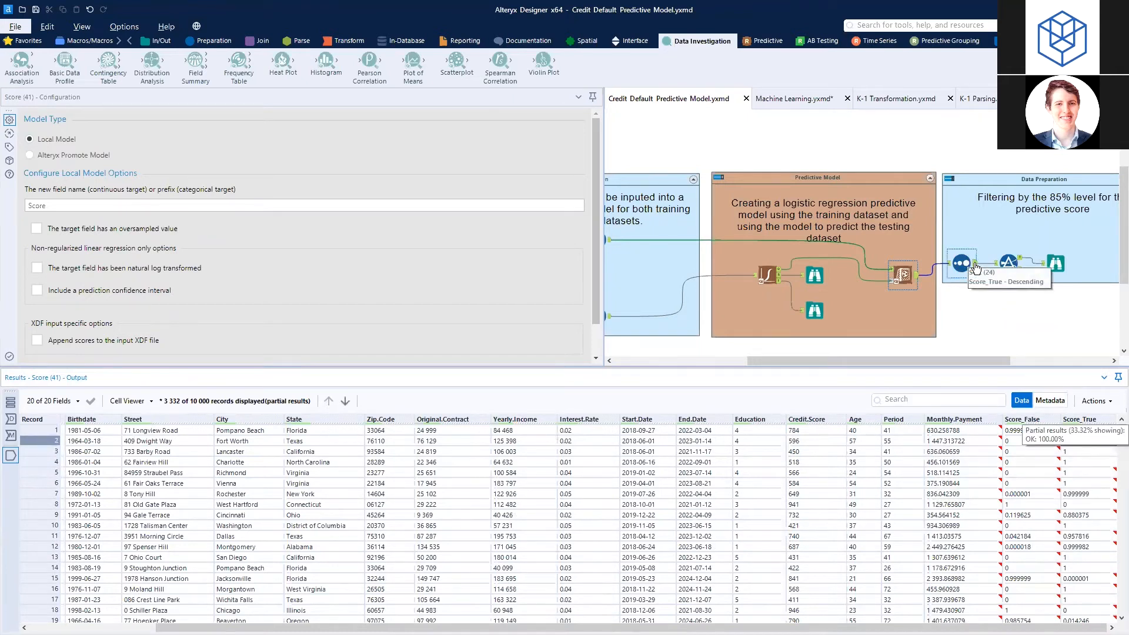
Step: Open the Filter tool after the sort and examine its Score_True condition, the true output's record count and Score_True column
drag(984, 358, 1015, 359)
click(947, 263)
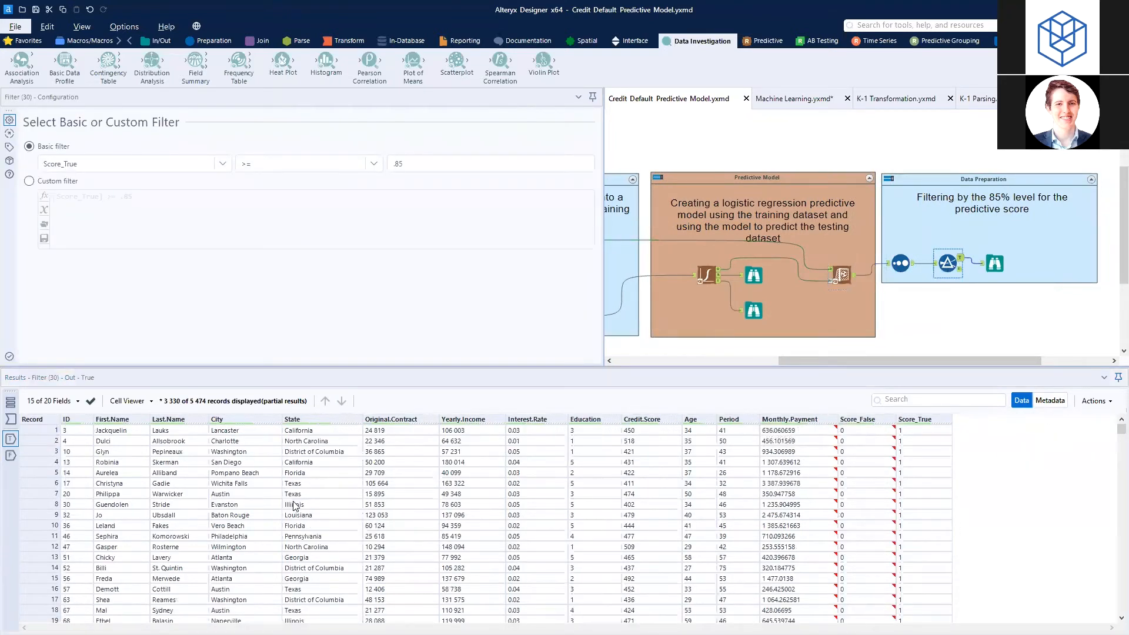
drag(156, 390, 312, 411)
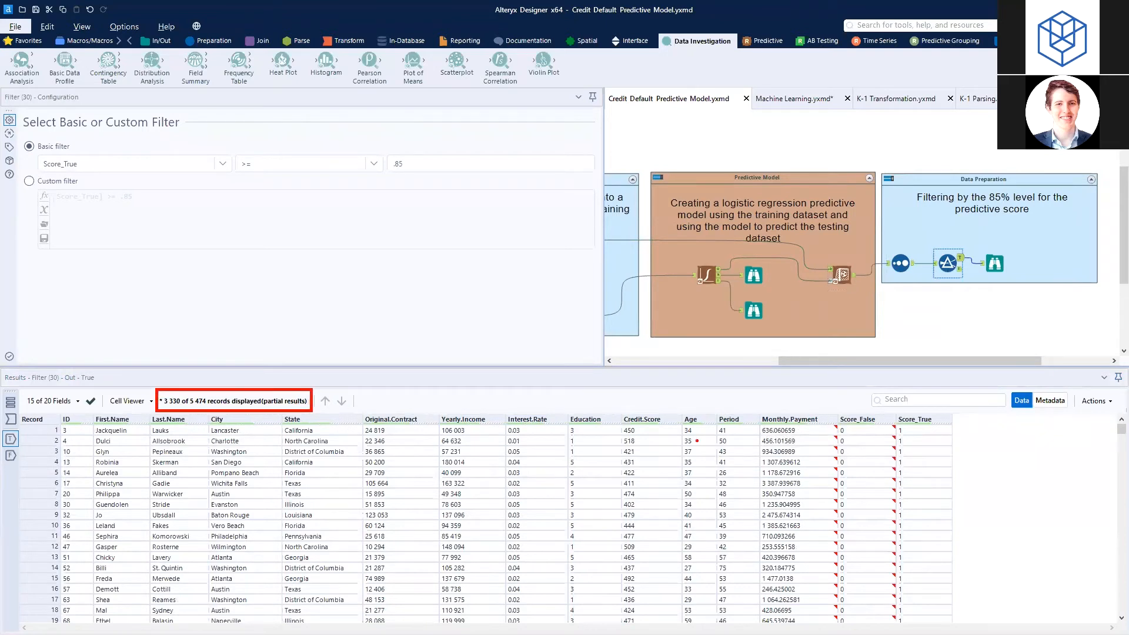
key(e)
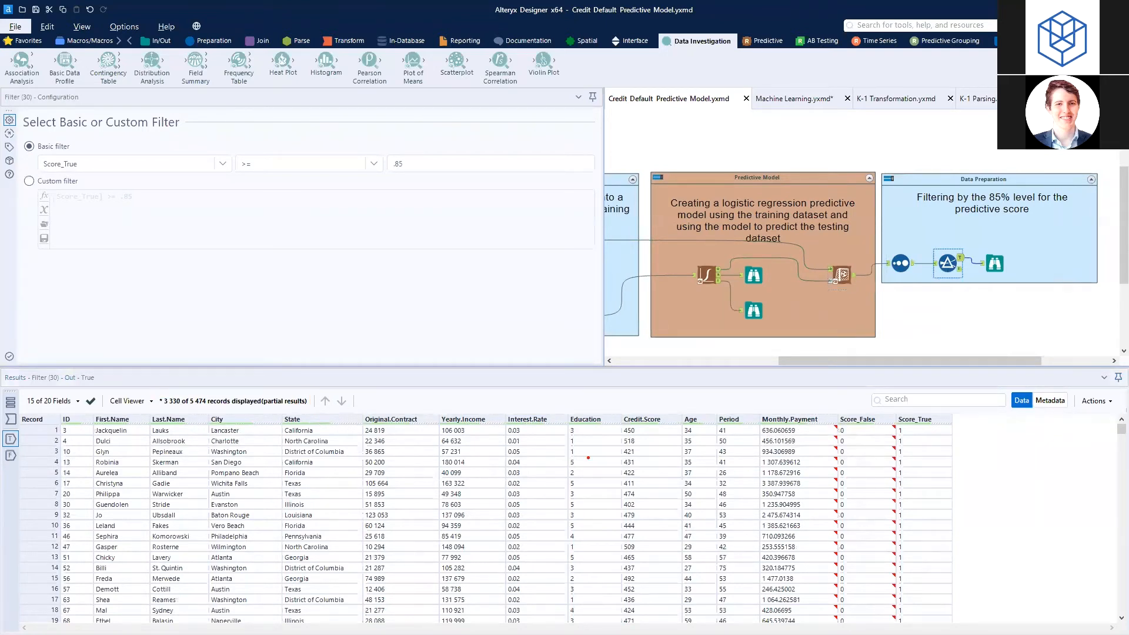
click(422, 431)
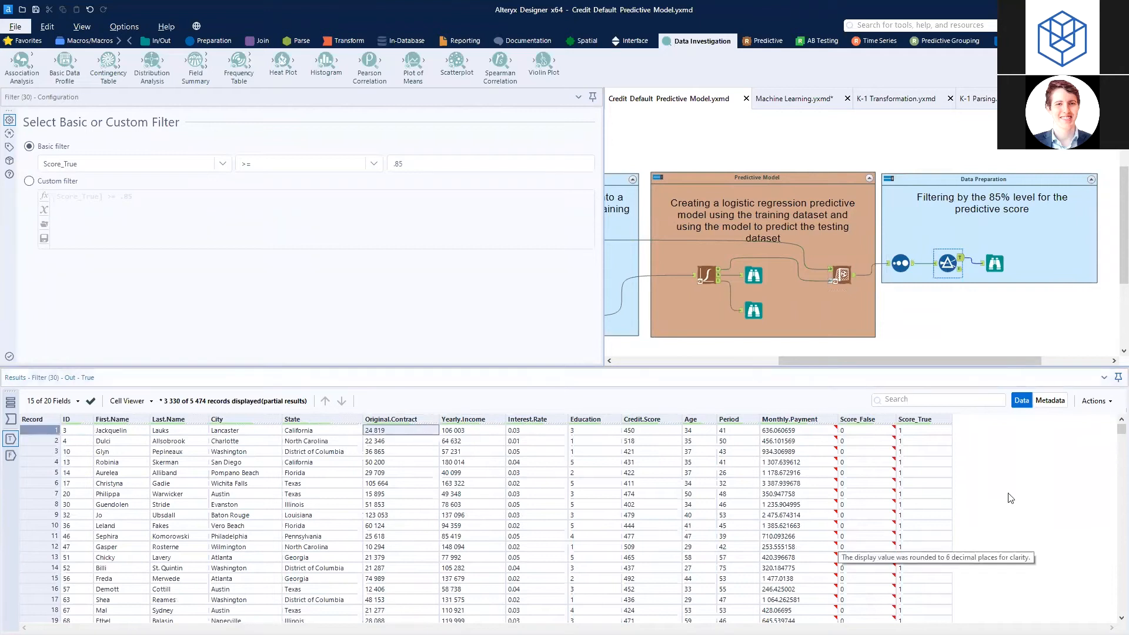
drag(974, 410, 888, 633)
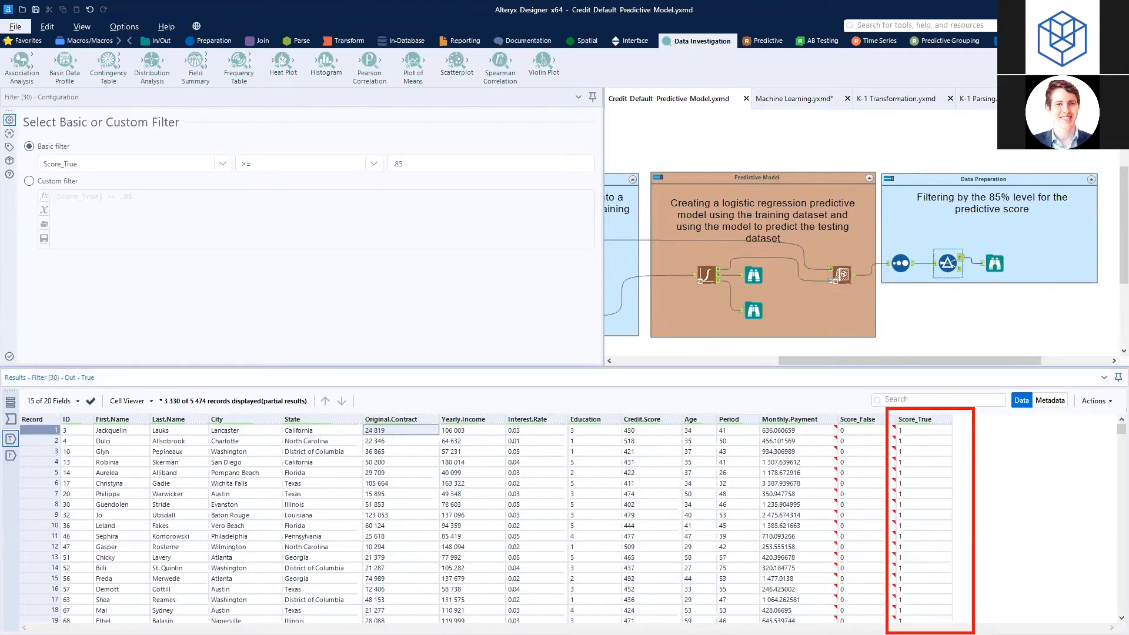
key(e)
Step: Look further down the Filter tool's true output to compare Score_True values across many records
scroll(915, 553, down, 20)
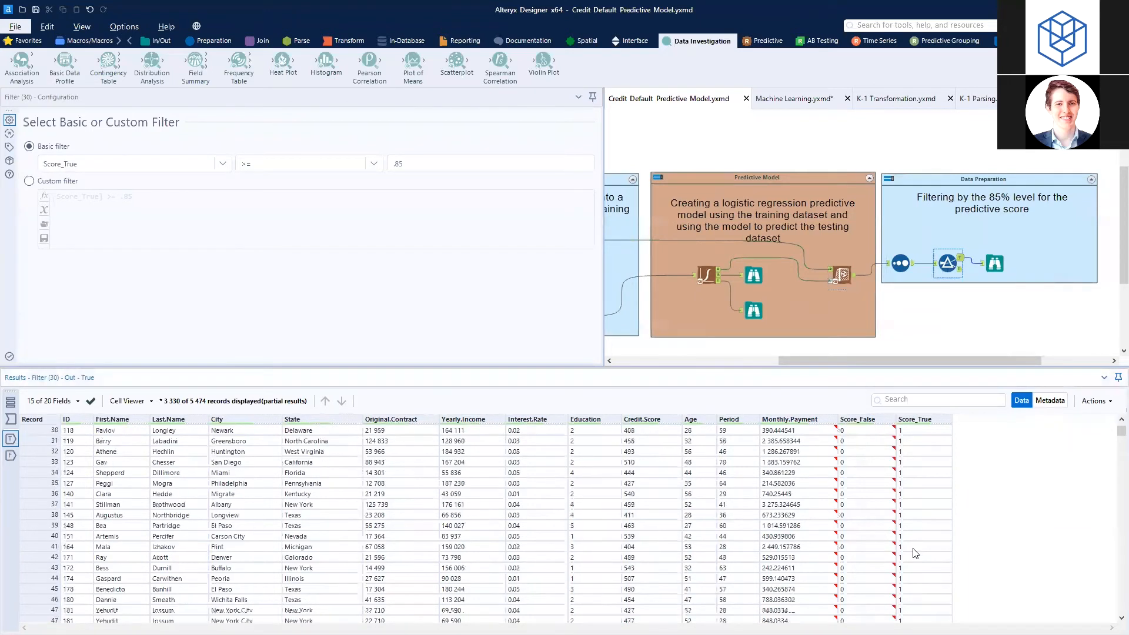
scroll(915, 553, down, 5)
drag(1121, 435, 752, 499)
scroll(647, 543, down, 12)
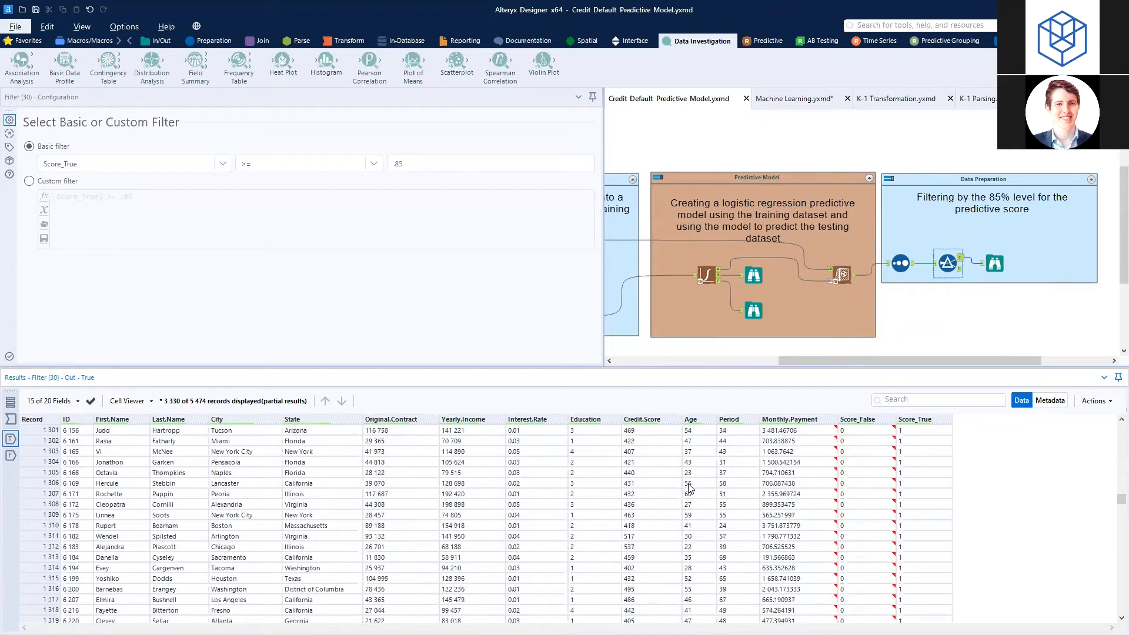
mouse_move(836, 486)
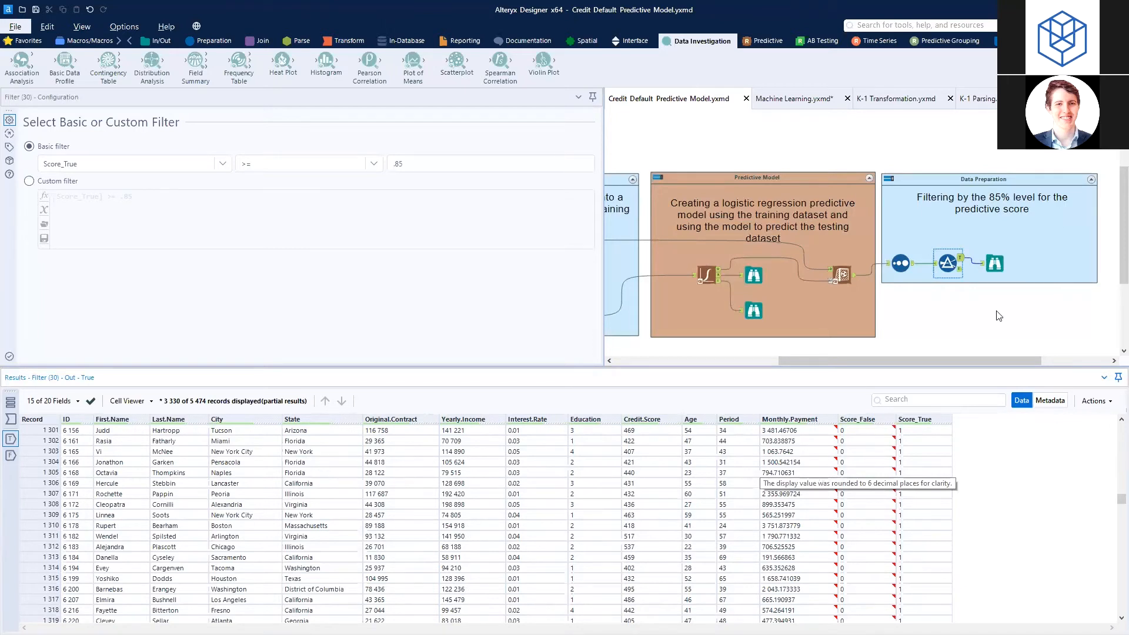
Step: Open the final Browse tool's data profile for the filtered records and bring the whole workflow into view
click(995, 263)
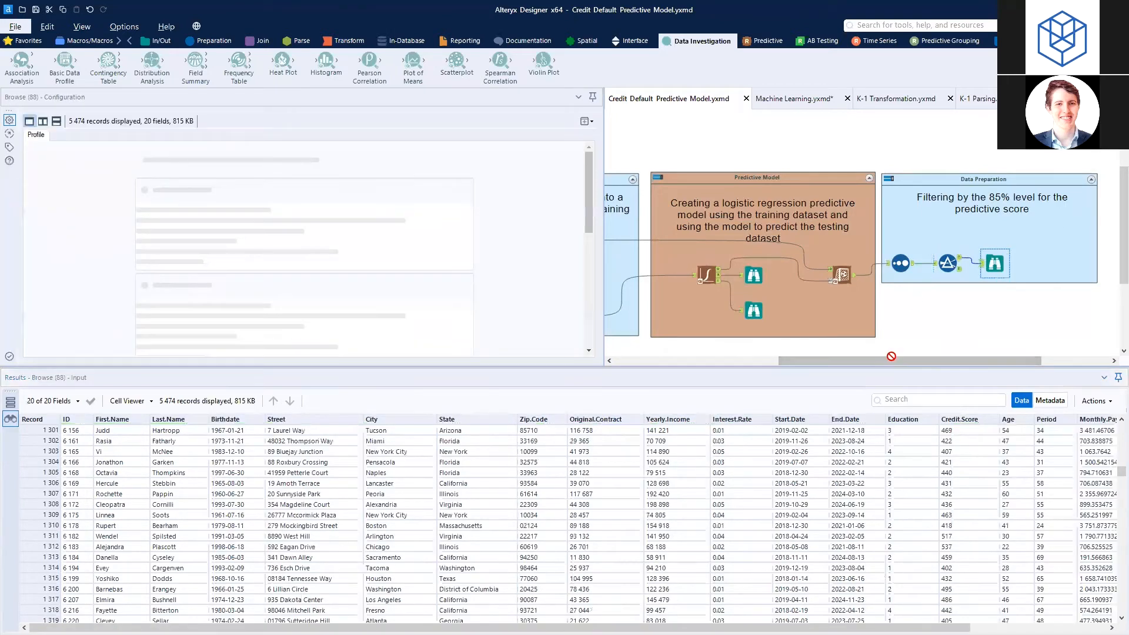
drag(806, 360, 695, 361)
scroll(706, 314, down, 2)
scroll(691, 332, down, 1)
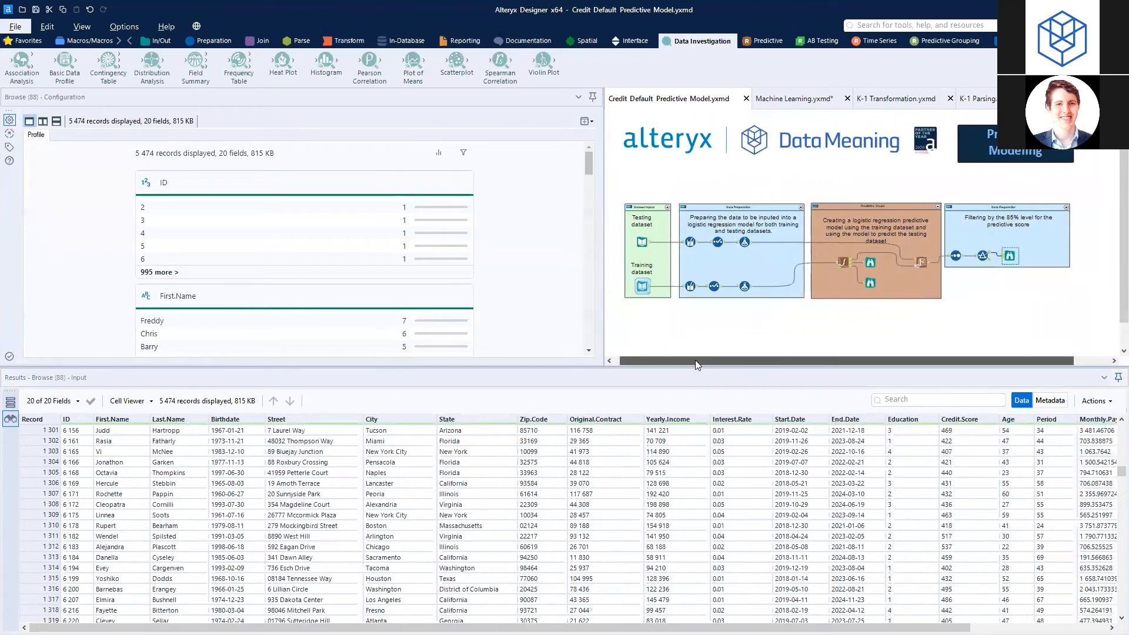
Step: Reopen the Logistic Regression configuration alongside the predictive tools, enlarge it, and switch to the Predictive Model presentation slide
click(844, 262)
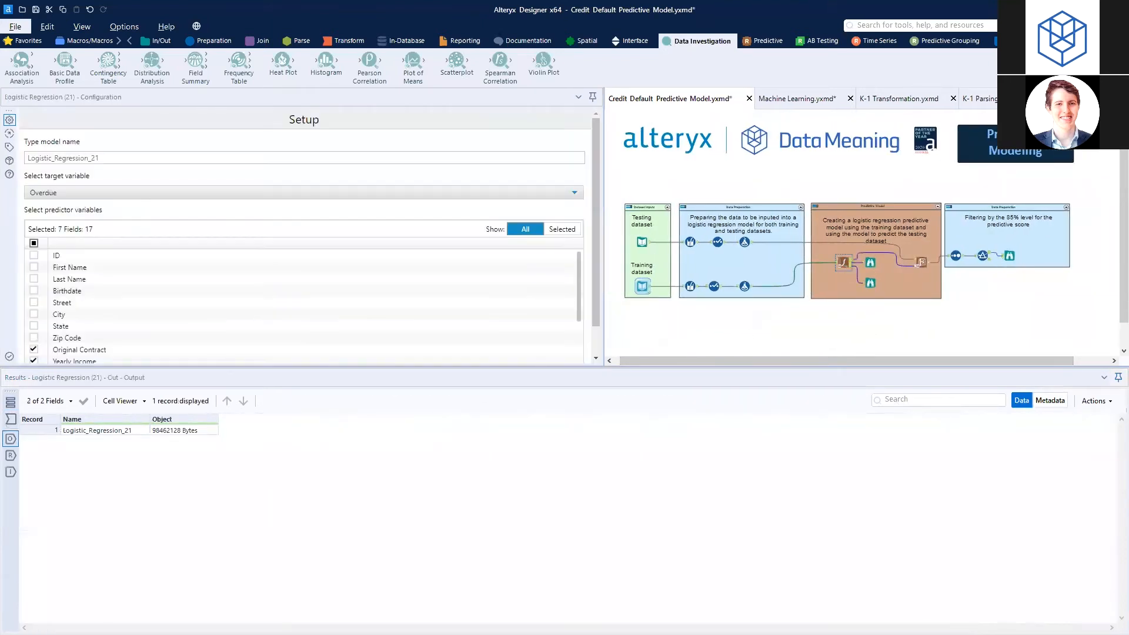
click(762, 40)
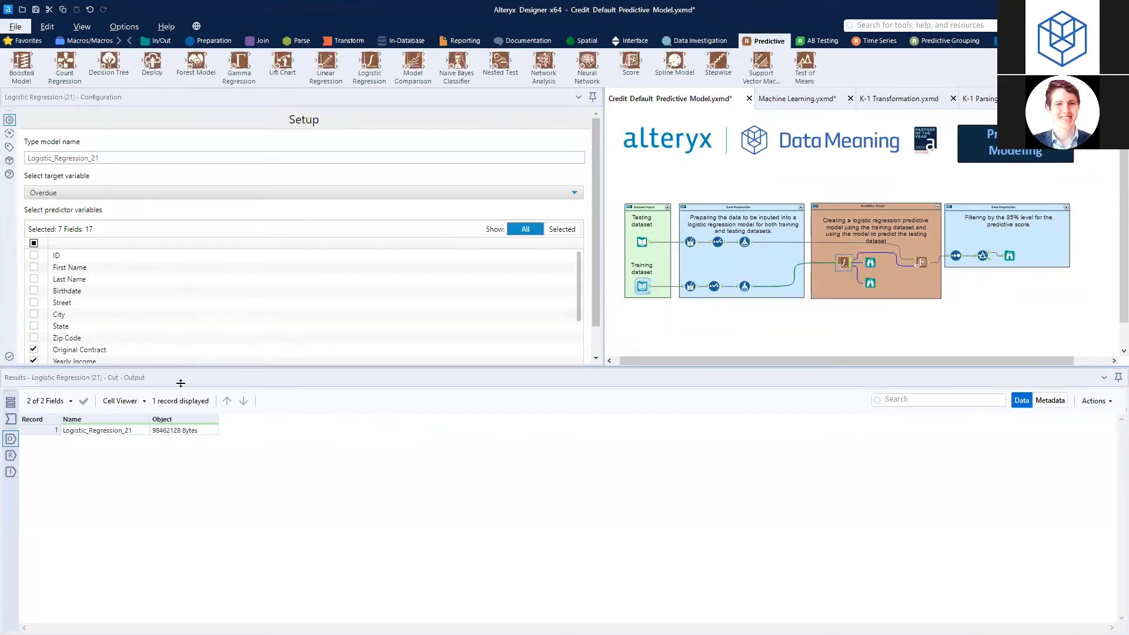
drag(182, 366, 183, 424)
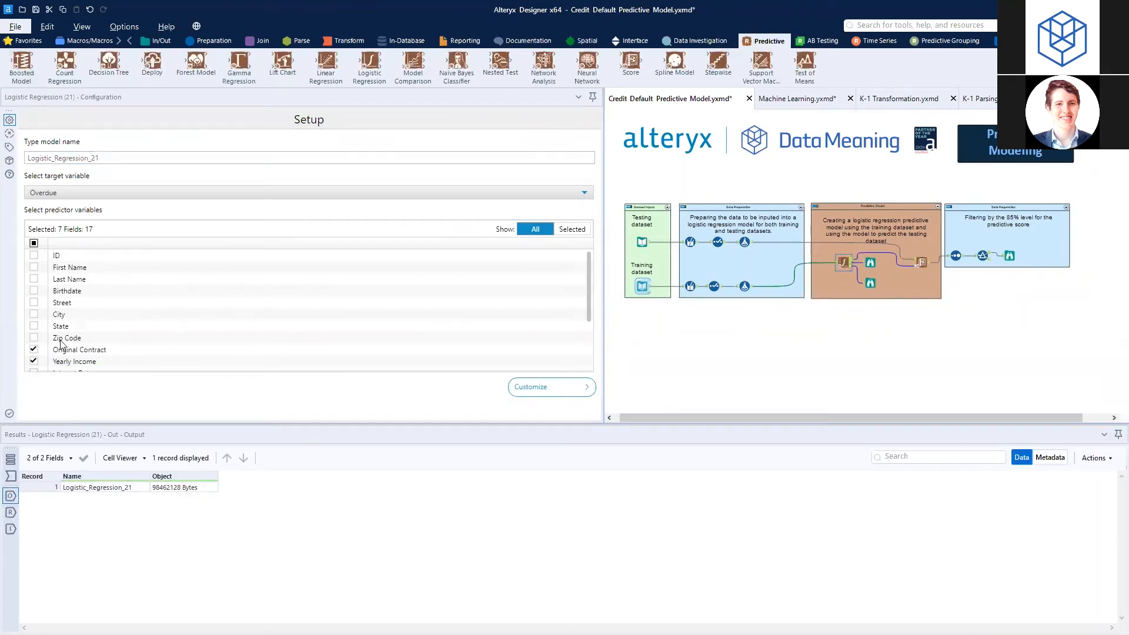
key(alt+Tab)
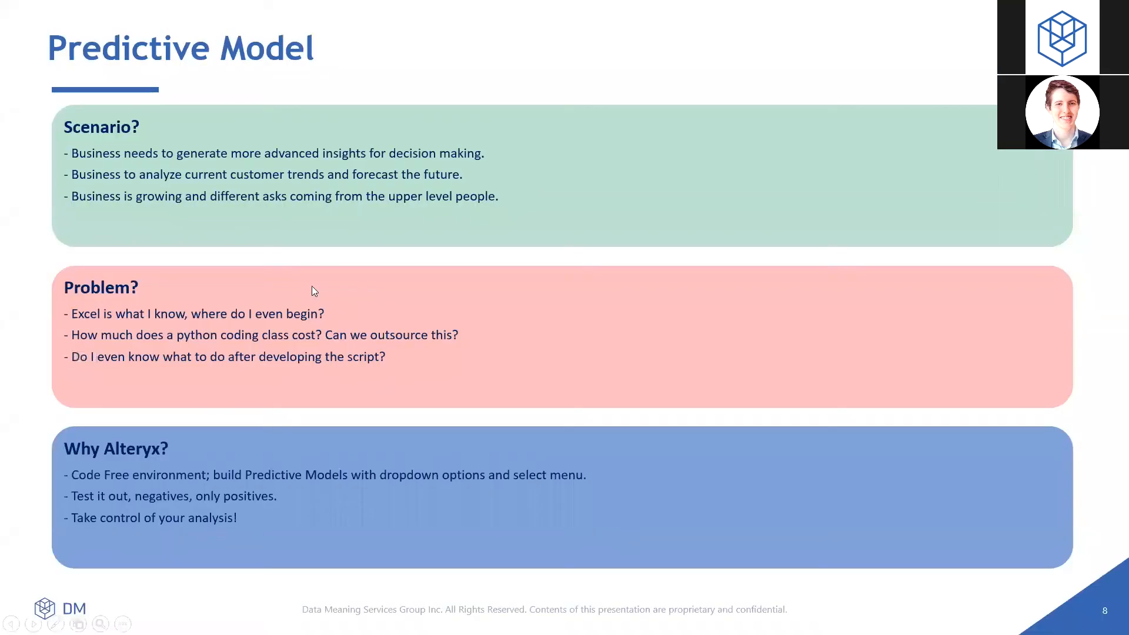
Step: Advance the presentation to the Machine Learning slide with its scenario, problem and reasons for using Alteryx
click(394, 232)
click(395, 232)
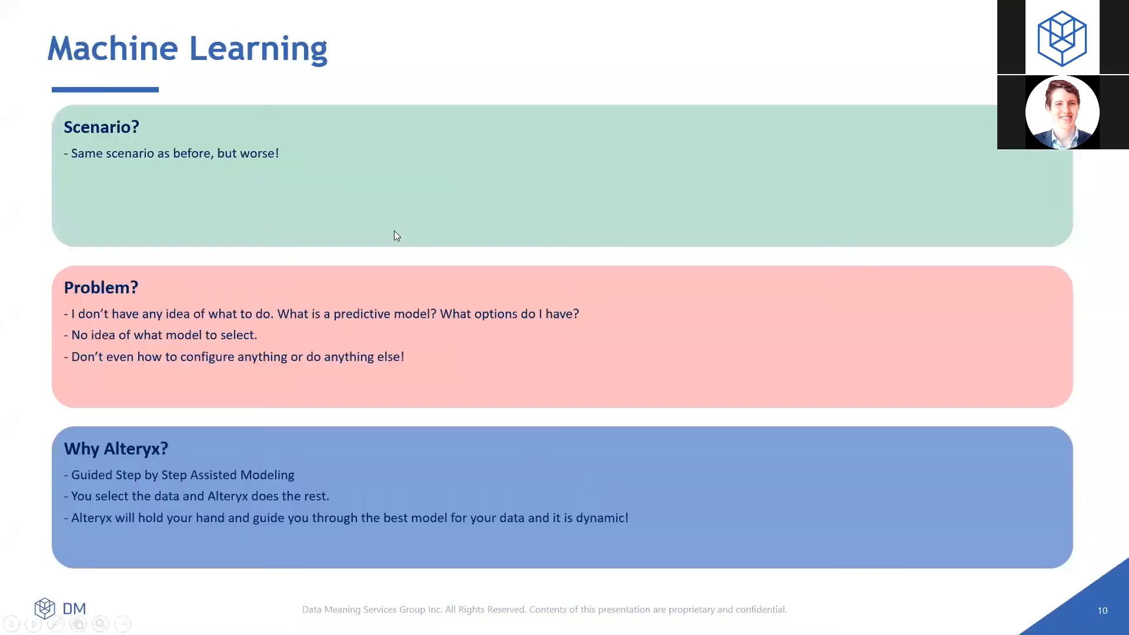
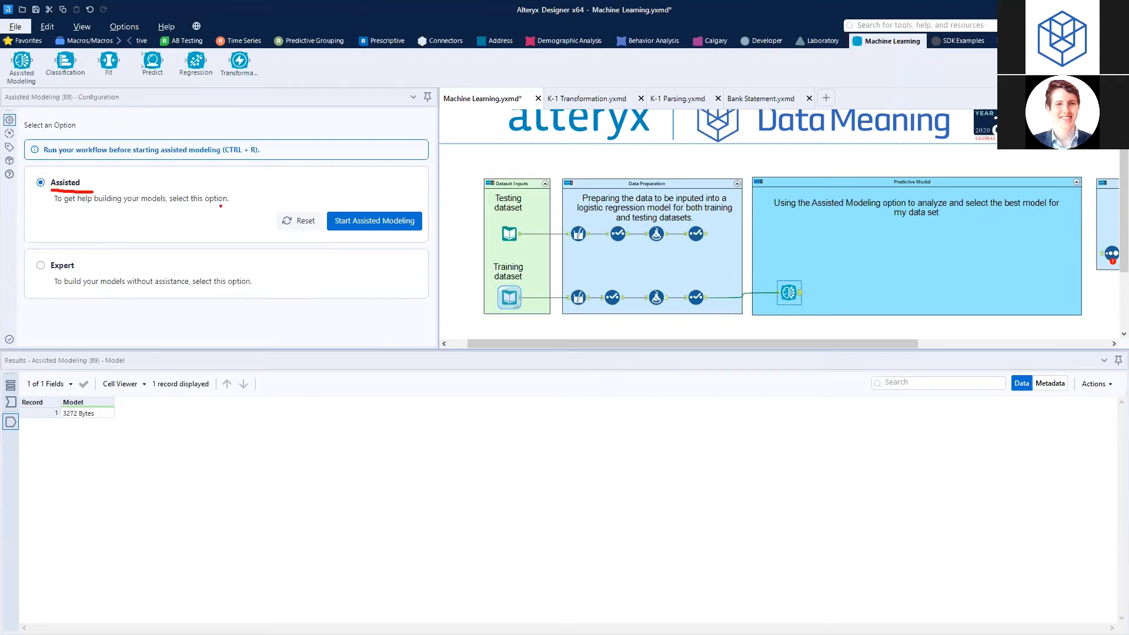
Step: Switch to Alteryx Designer, start building with Assisted Modeling, and set Overdue as the target with the Classification method
click(397, 220)
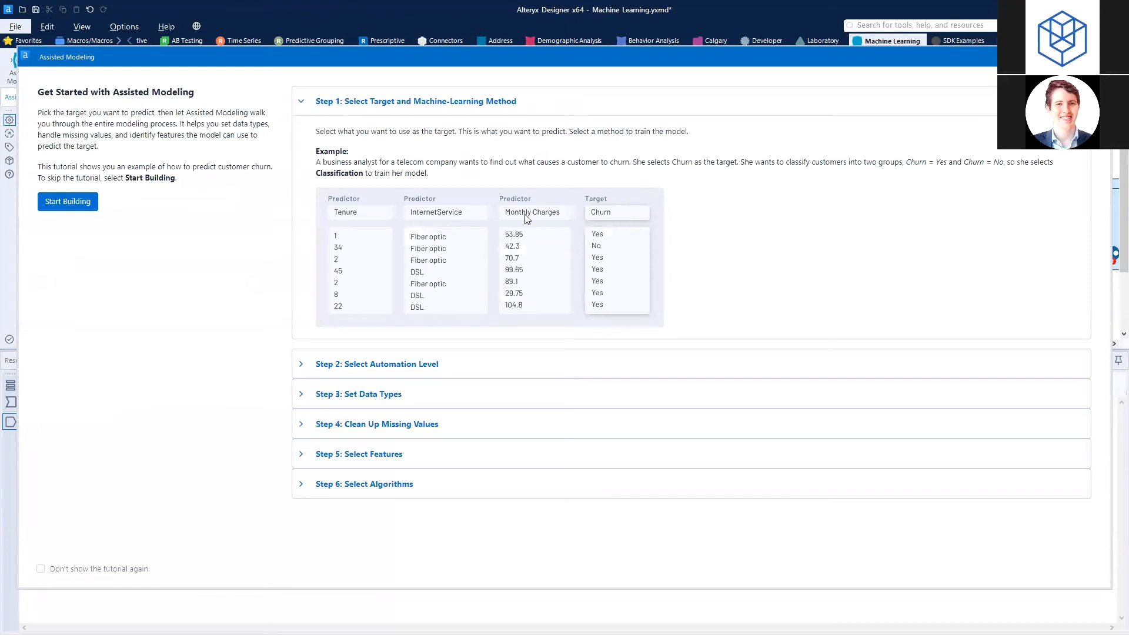
click(79, 206)
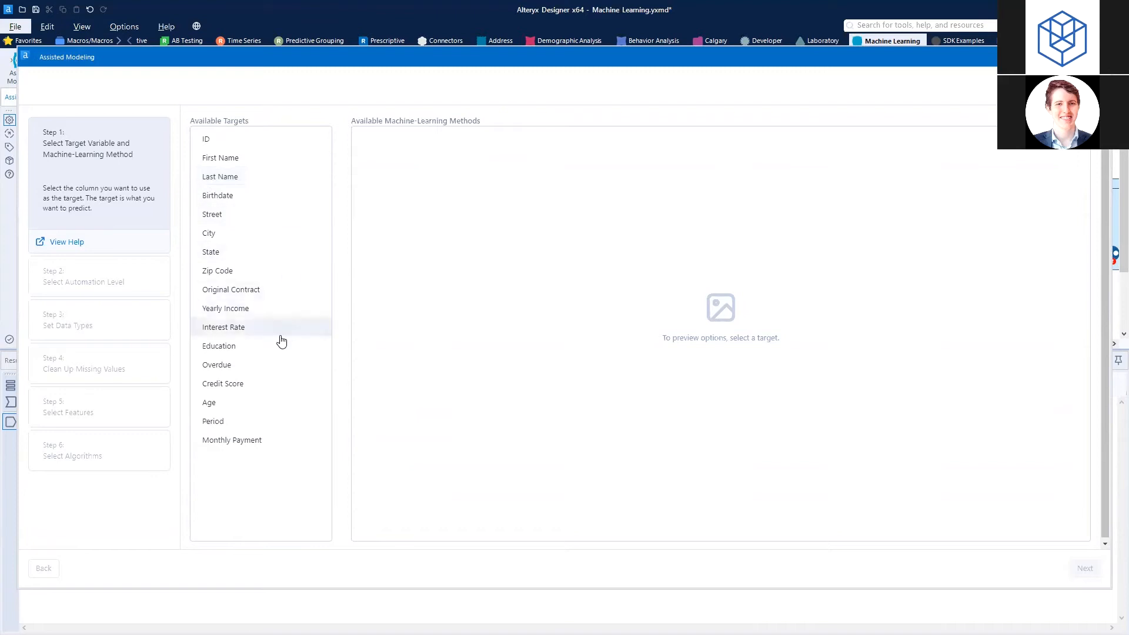
click(243, 369)
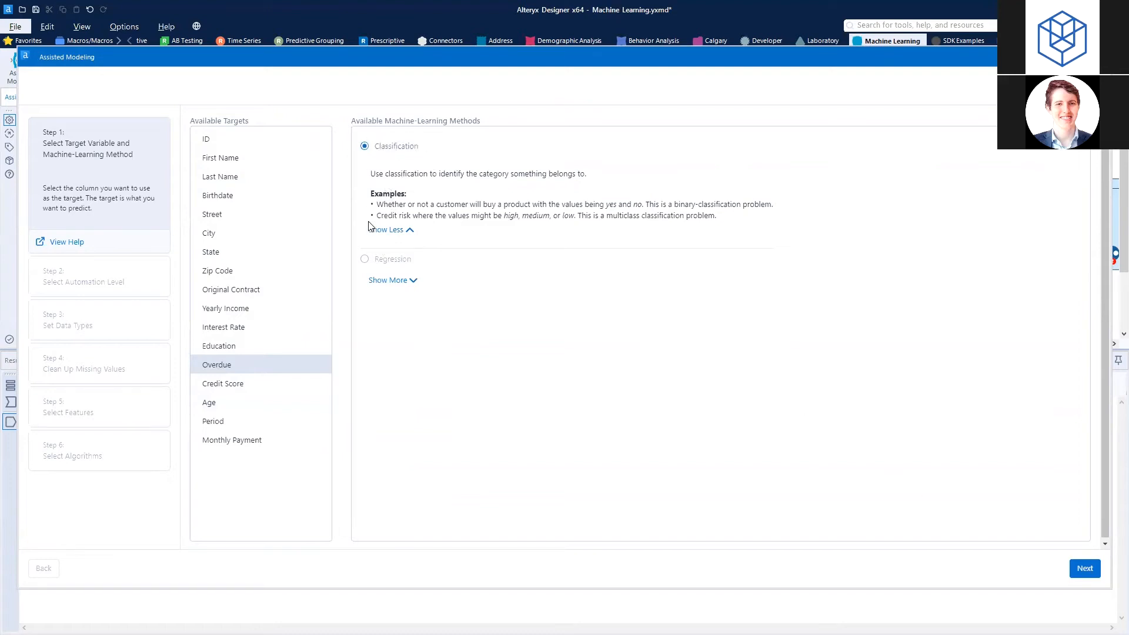
double_click(393, 204)
triple_click(399, 215)
click(382, 219)
drag(378, 216, 443, 218)
click(498, 216)
click(1076, 570)
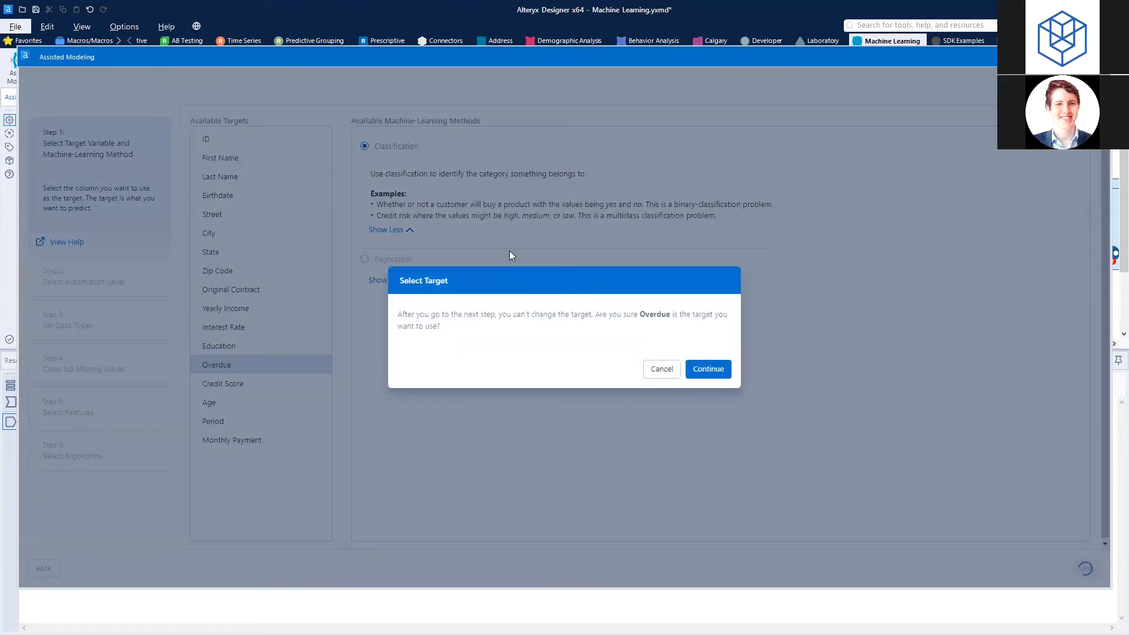
click(711, 373)
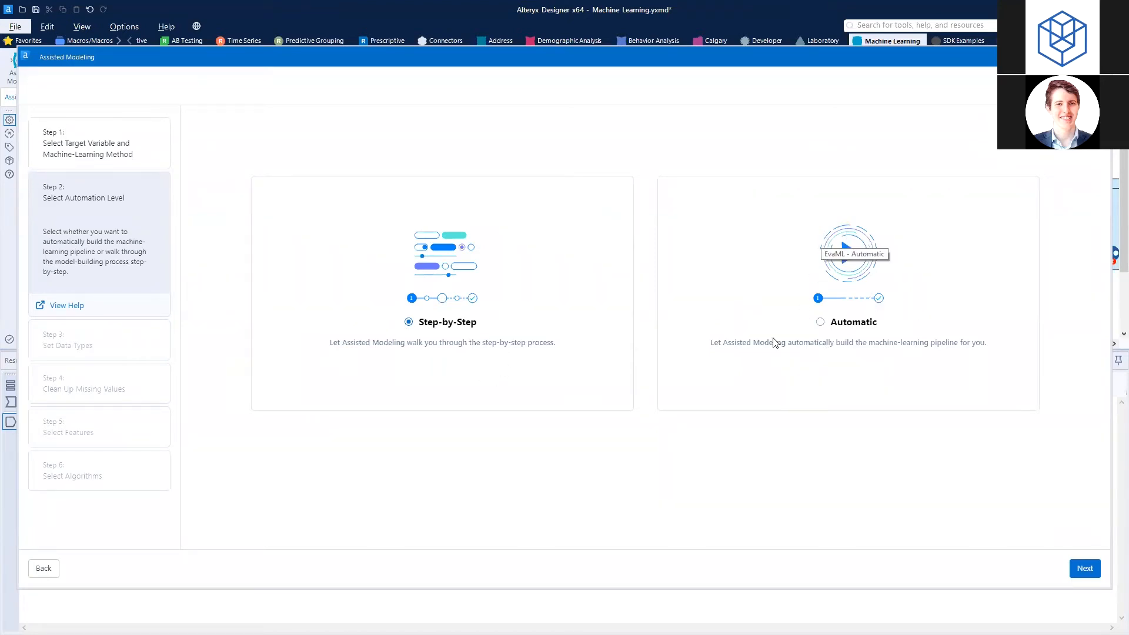
Step: Keep the Step-by-Step automation level and set the ID feature's data type to ID
click(1084, 569)
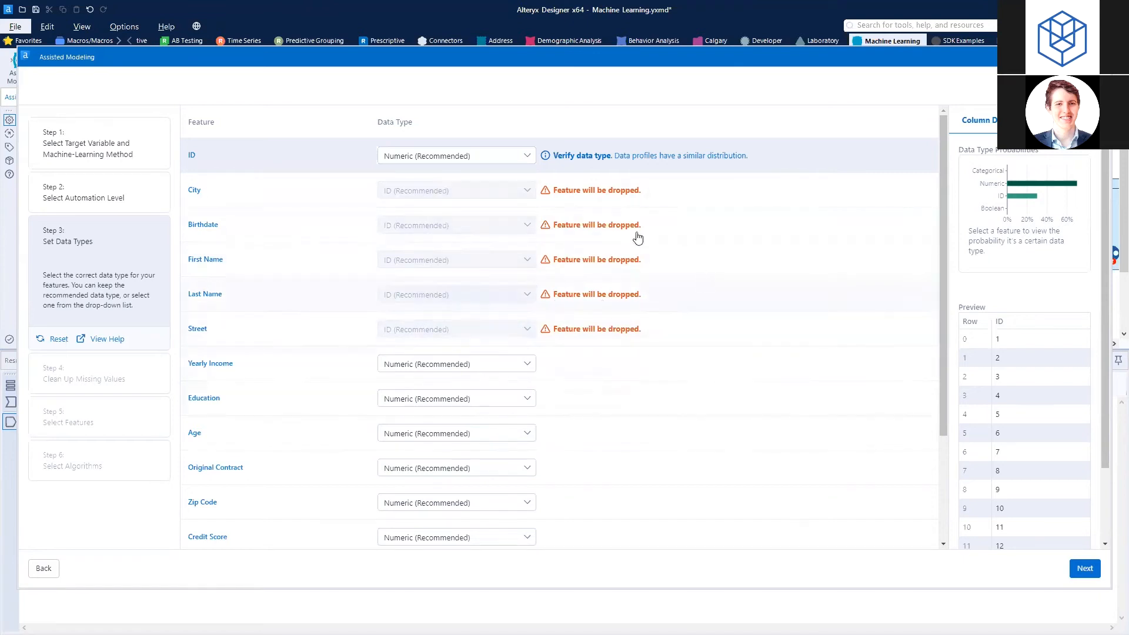
click(527, 158)
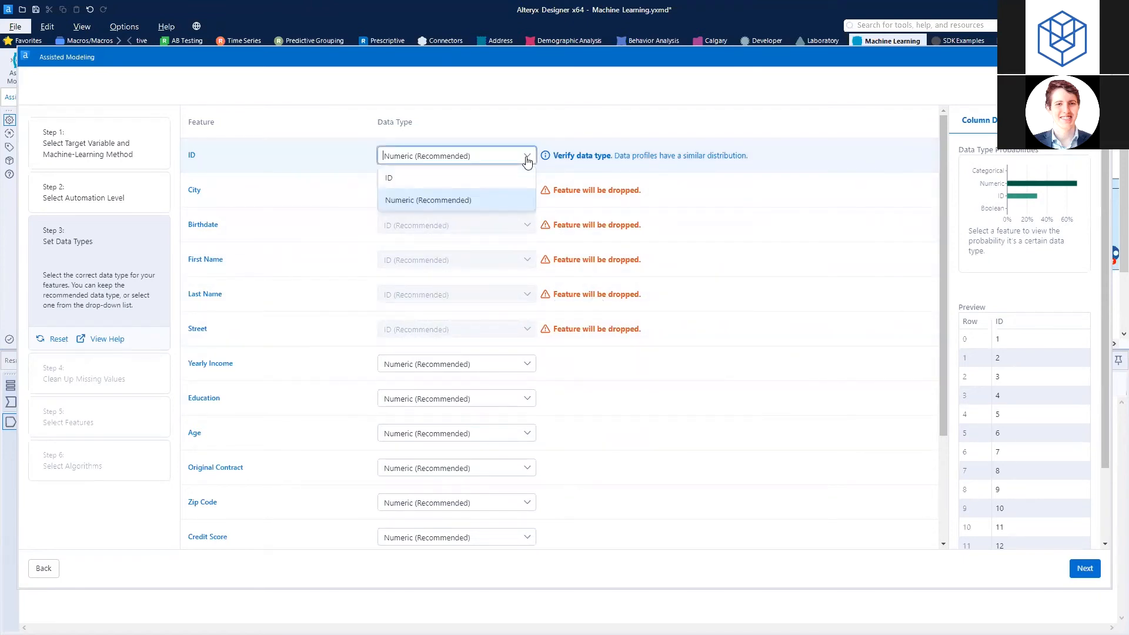
click(515, 179)
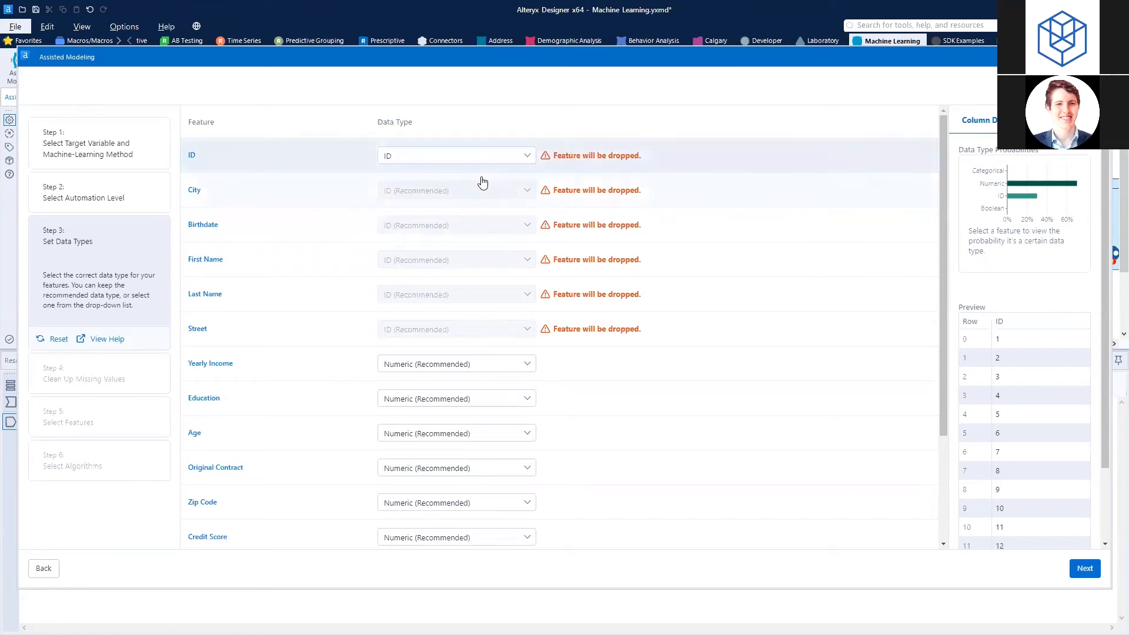
click(1092, 576)
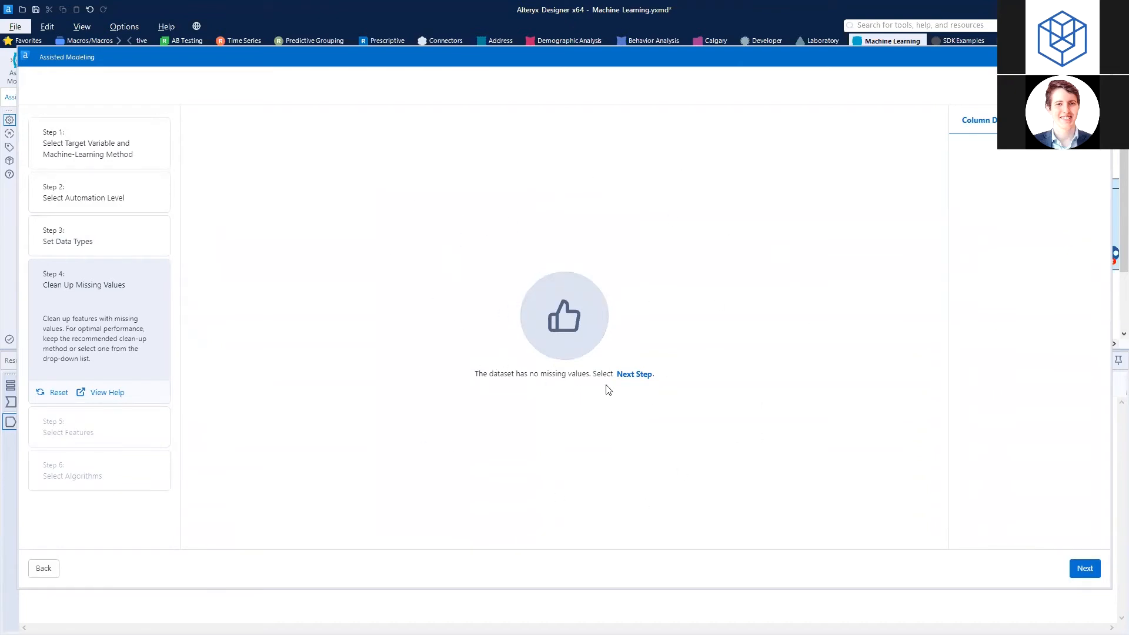
Step: Keep the recommended features and run the Decision Tree, Logistic Regression, Random Forest and XGBoost algorithms
click(1087, 568)
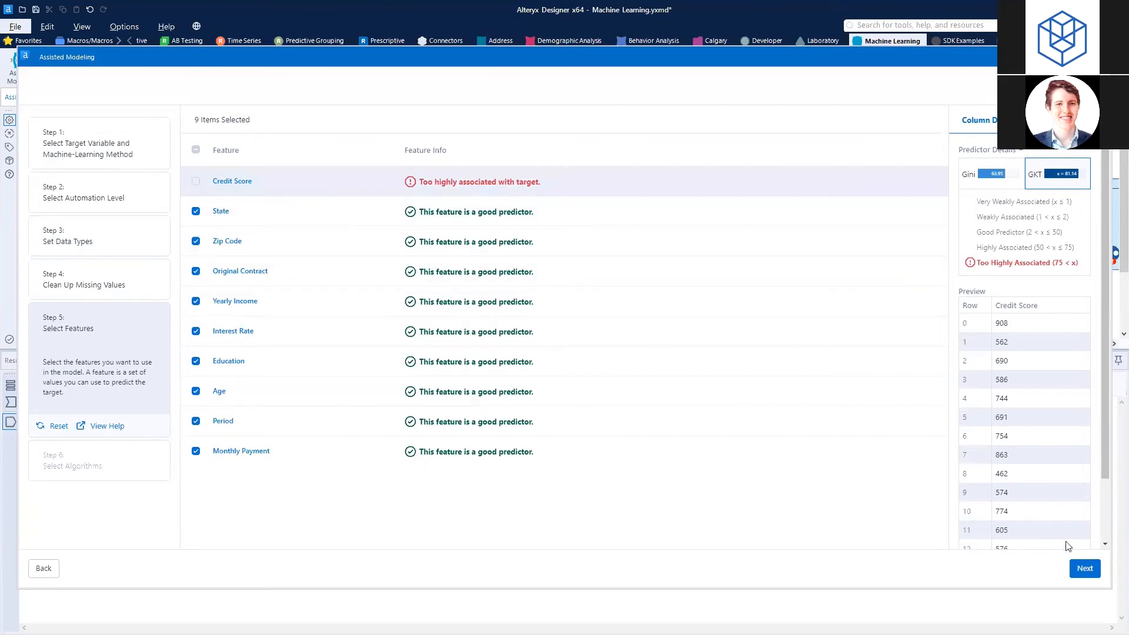
click(1083, 572)
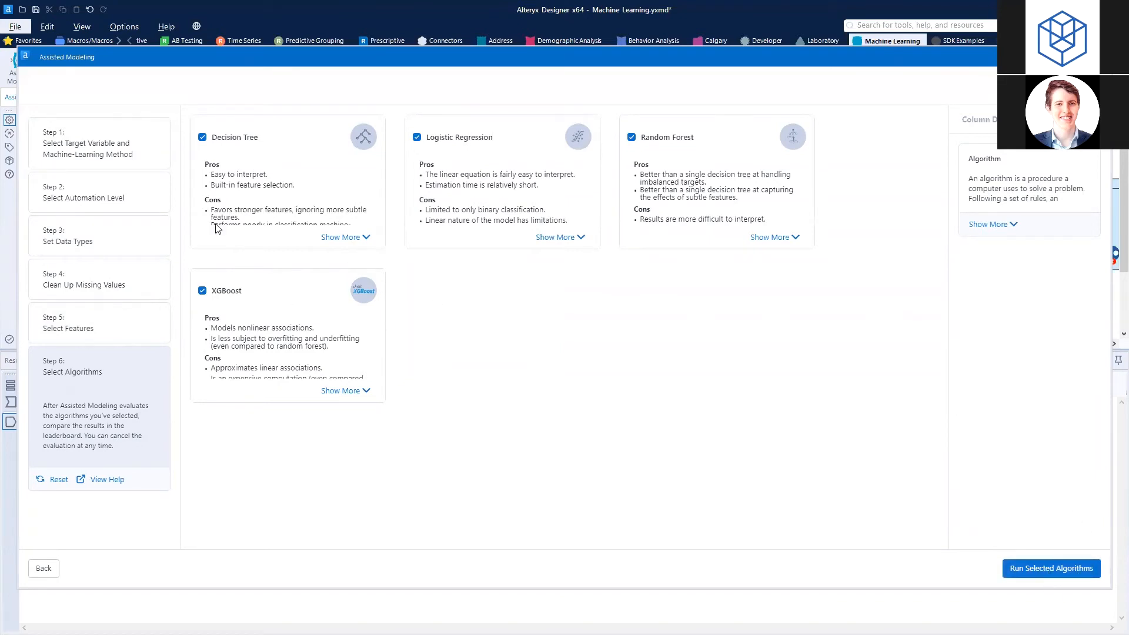
click(1059, 577)
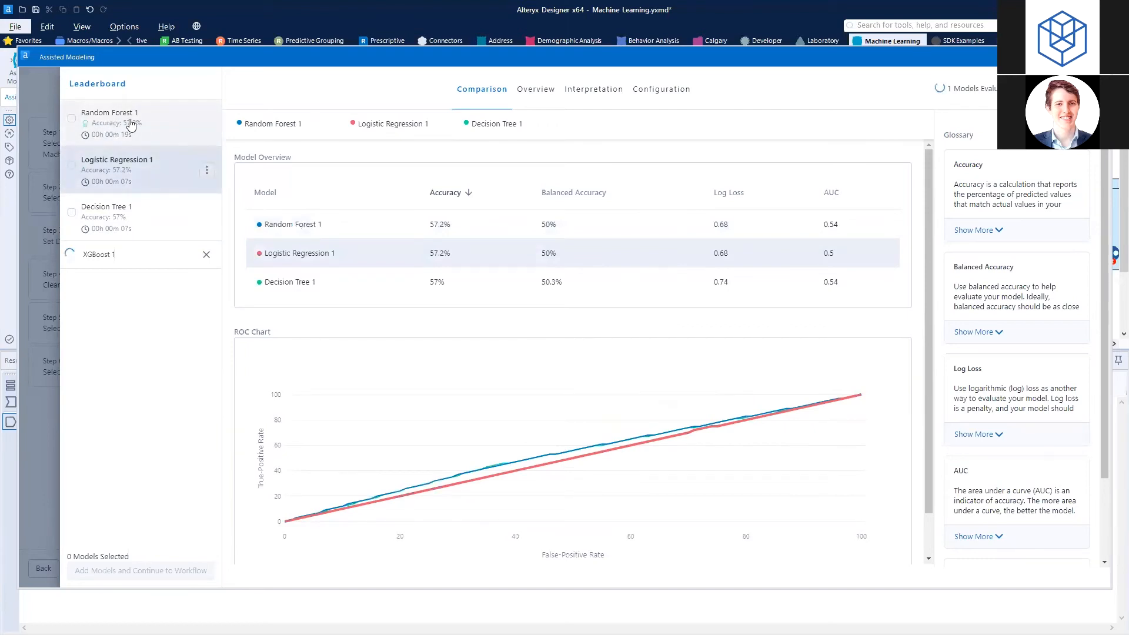
Step: Mark Random Forest 1 in the leaderboard as the only model for the workflow, leaving Logistic Regression 1 unselected
click(131, 124)
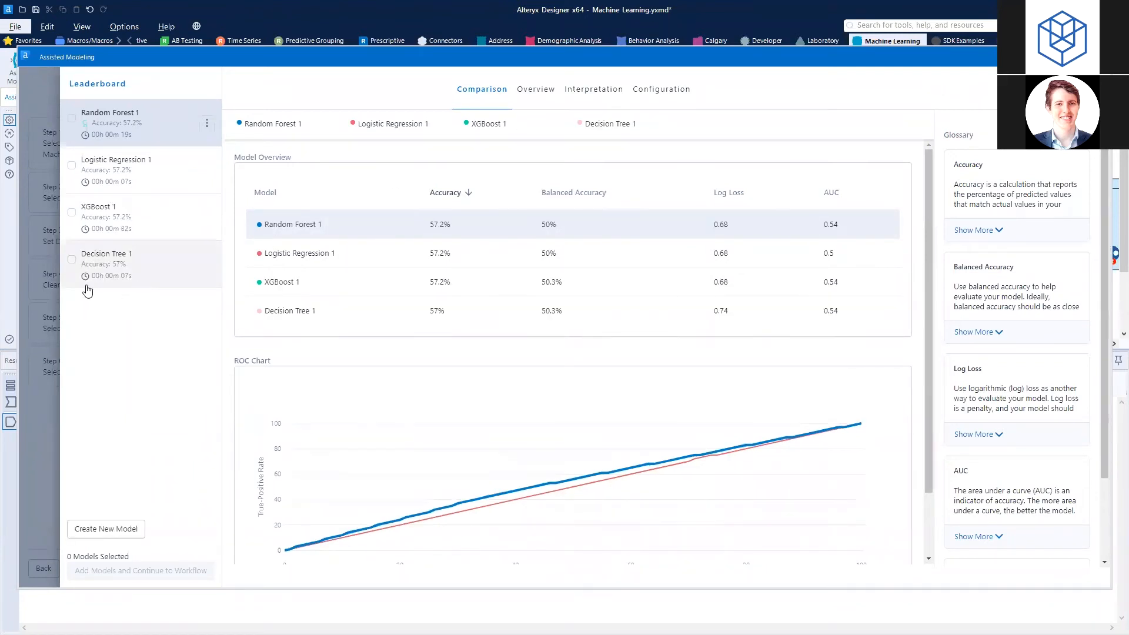
click(72, 120)
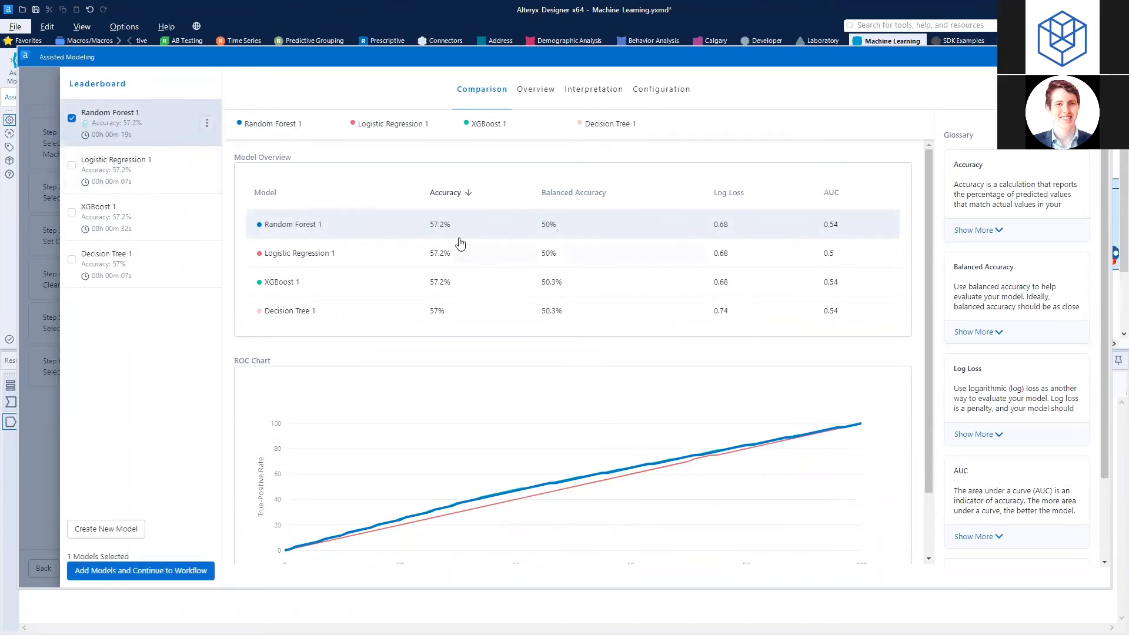
click(71, 165)
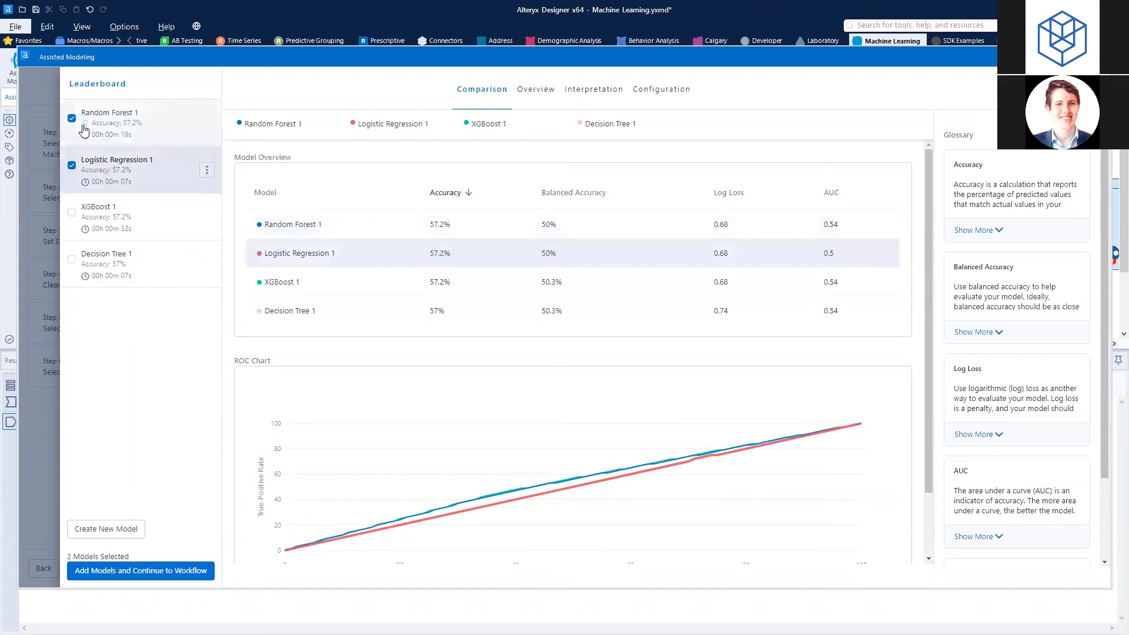
click(72, 165)
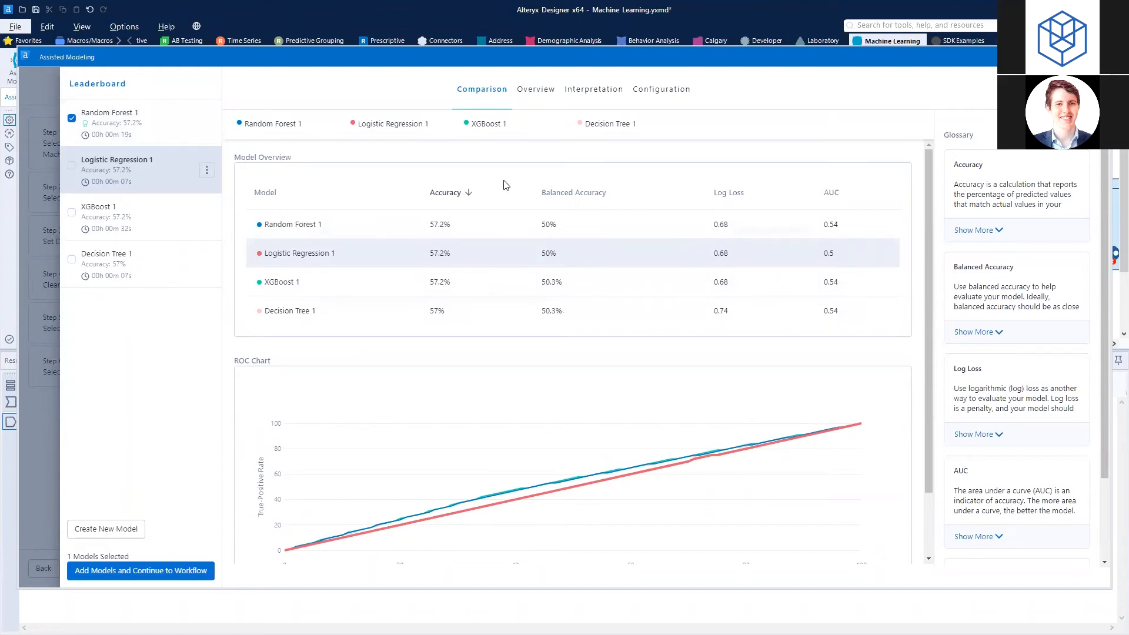
Step: Examine the Logistic Regression 1 overview and feature importance, the Random Forest 1 configuration, and the model comparison
click(521, 101)
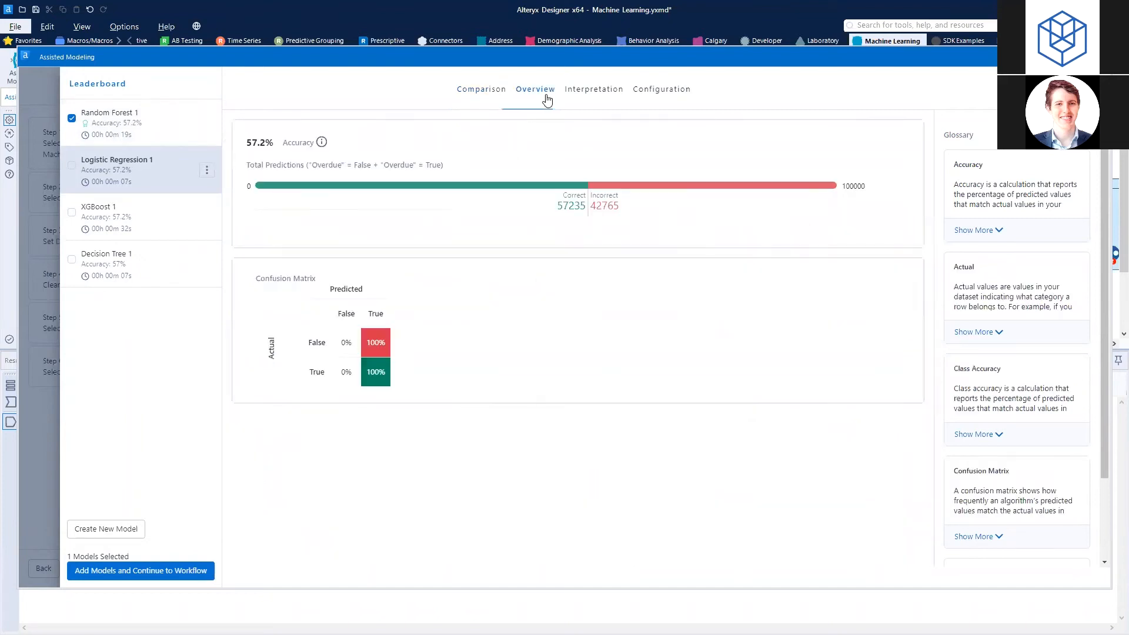
click(594, 88)
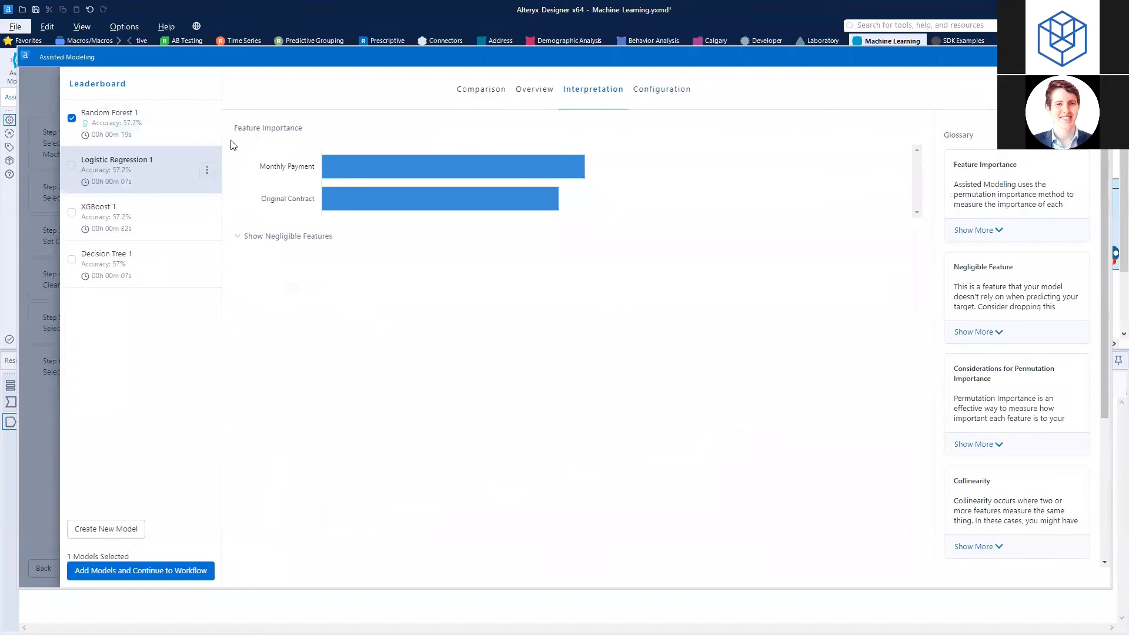
click(162, 139)
click(661, 100)
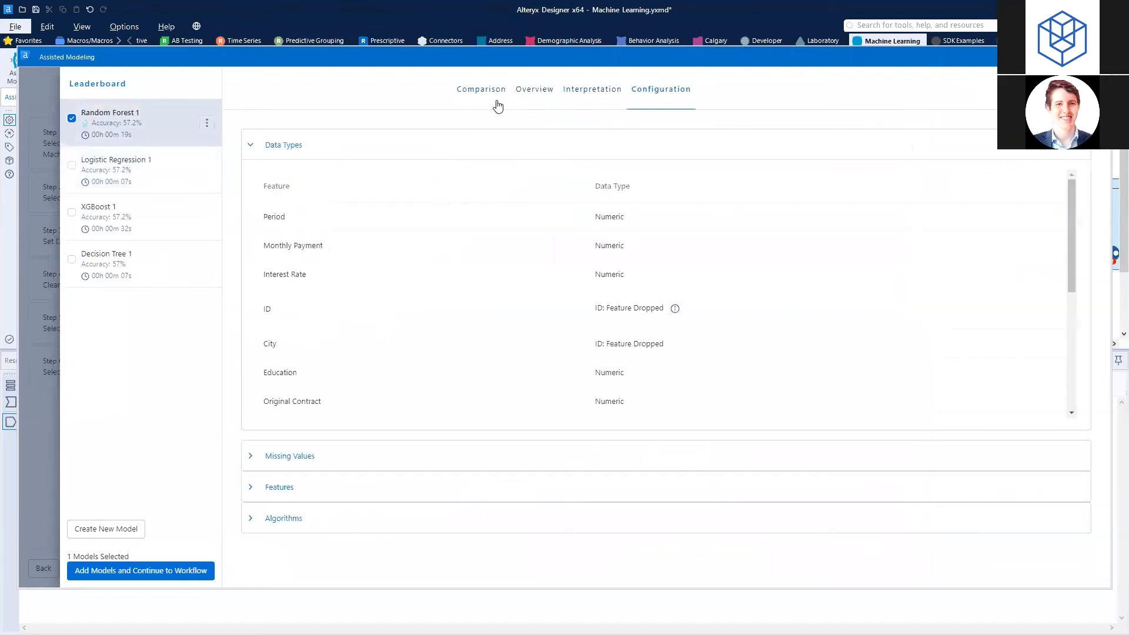
click(485, 97)
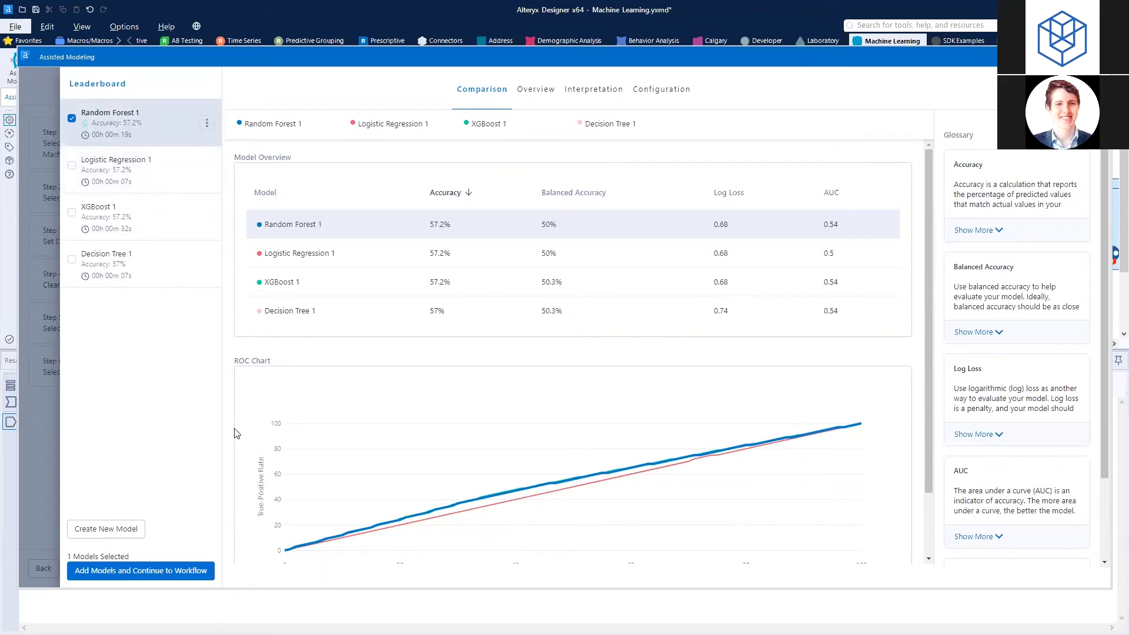
Step: Try to add the selected Random Forest 1 model to the workflow and check the Predictive Model container
click(149, 568)
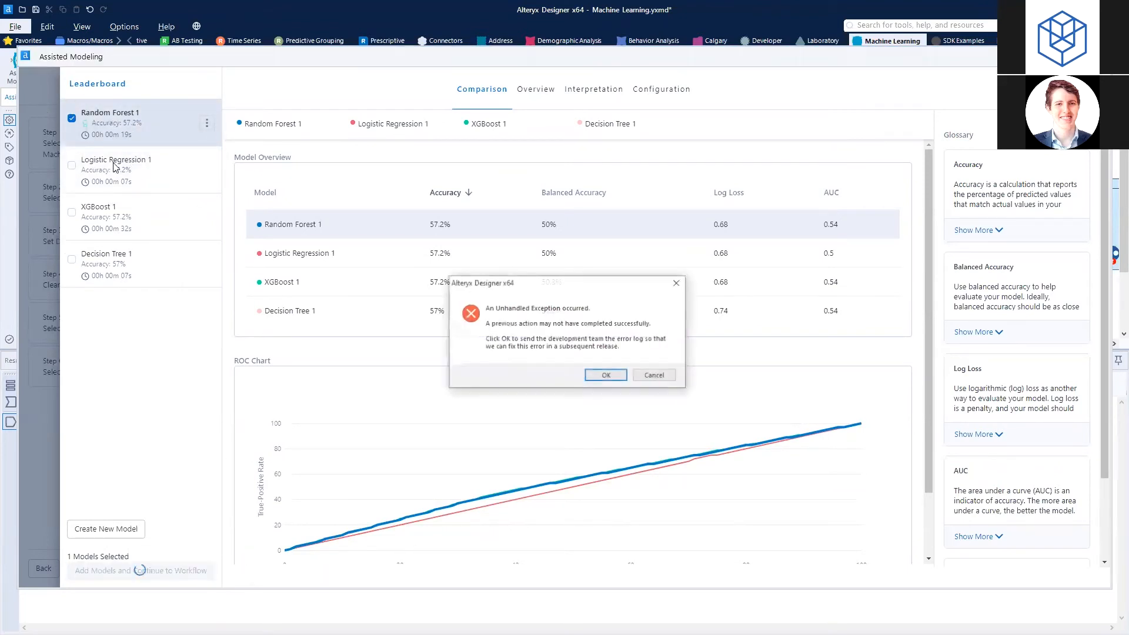
click(606, 375)
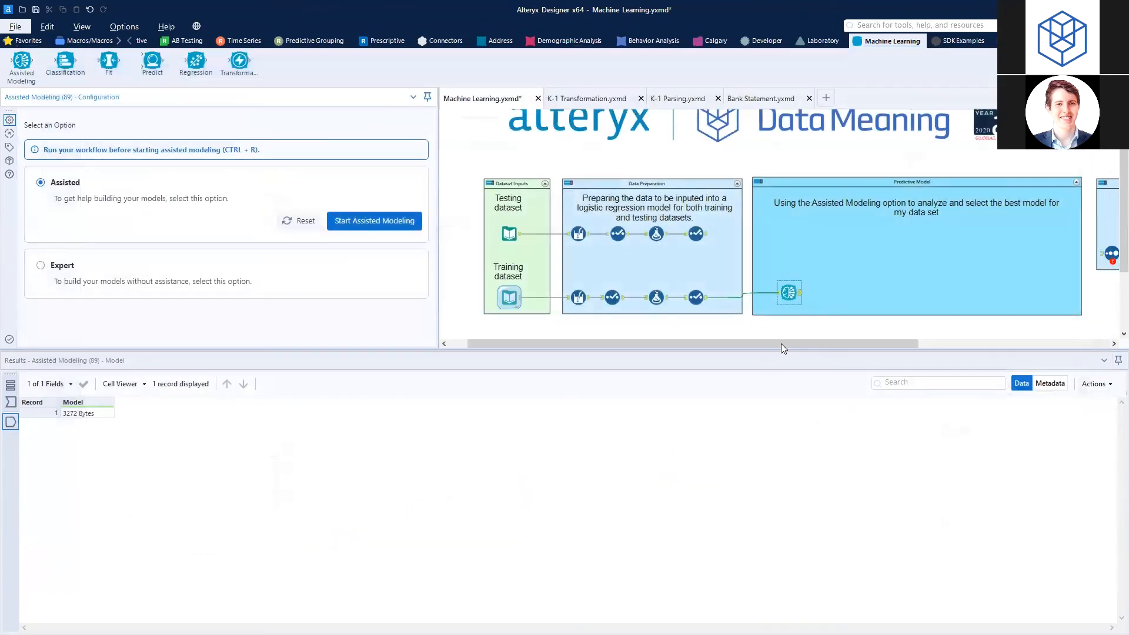
drag(764, 346, 837, 346)
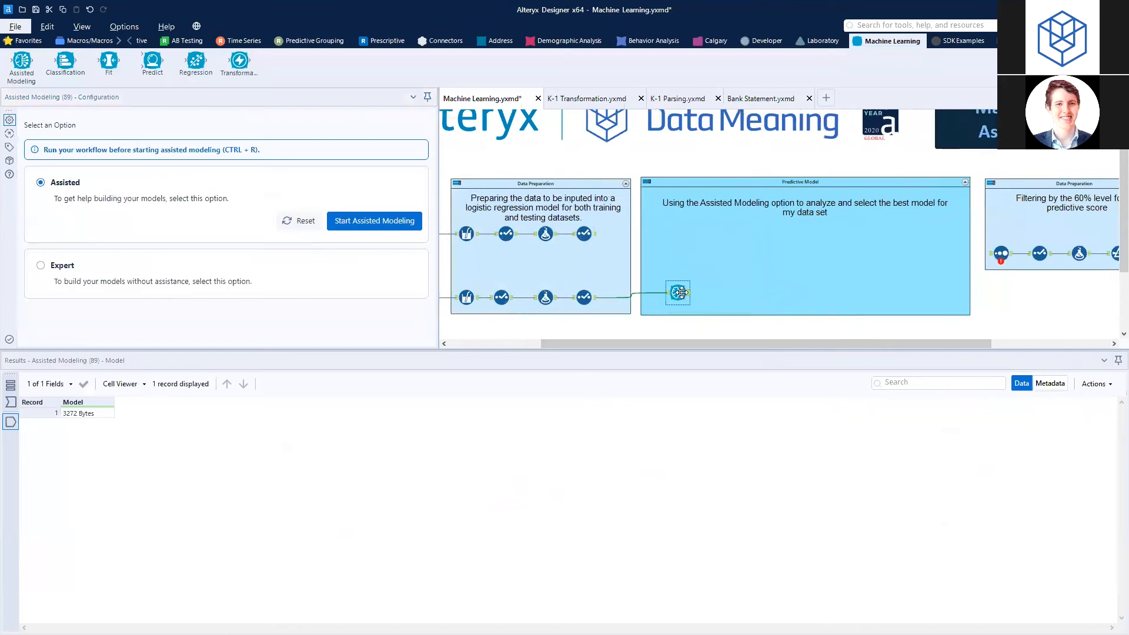
Step: Reopen Assisted Modeling and try again to add Random Forest 1 to the workflow
click(372, 222)
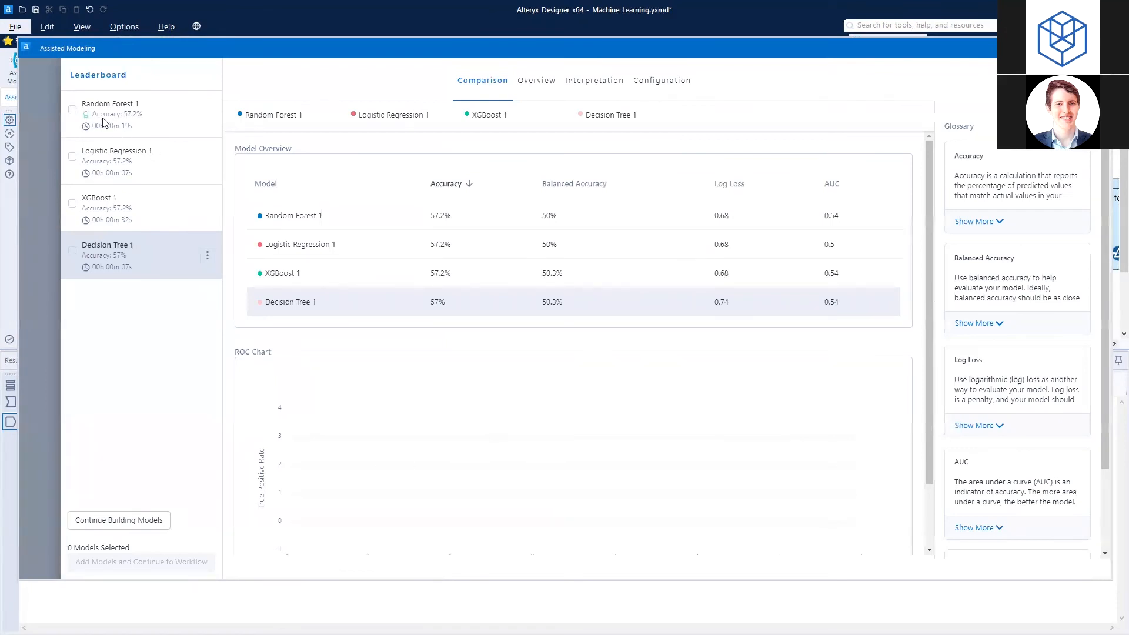
click(71, 109)
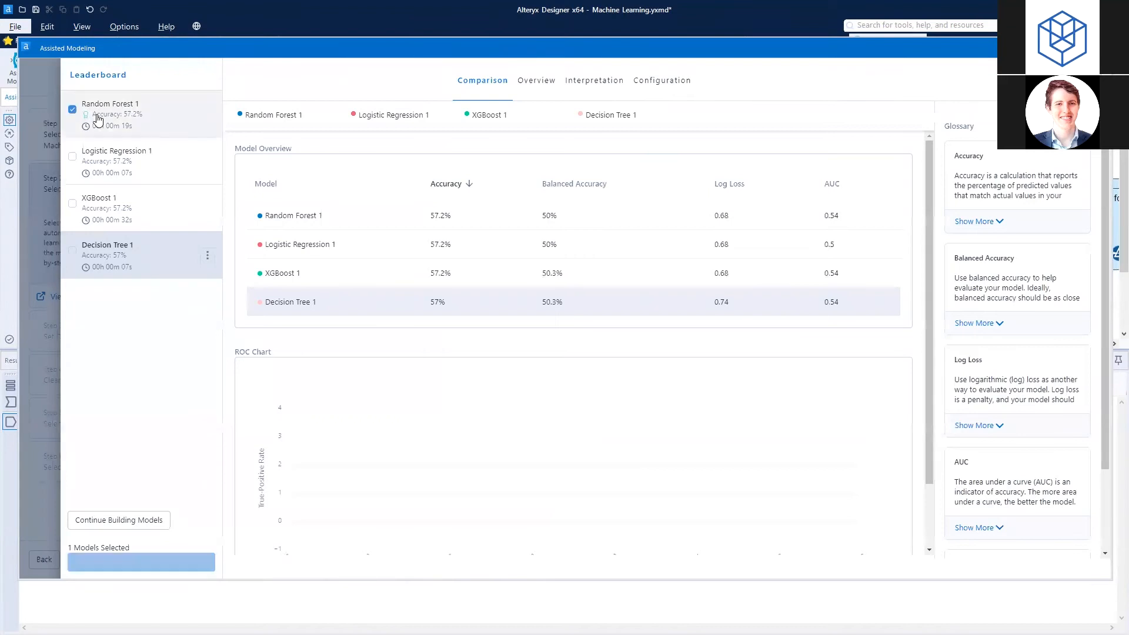
click(150, 562)
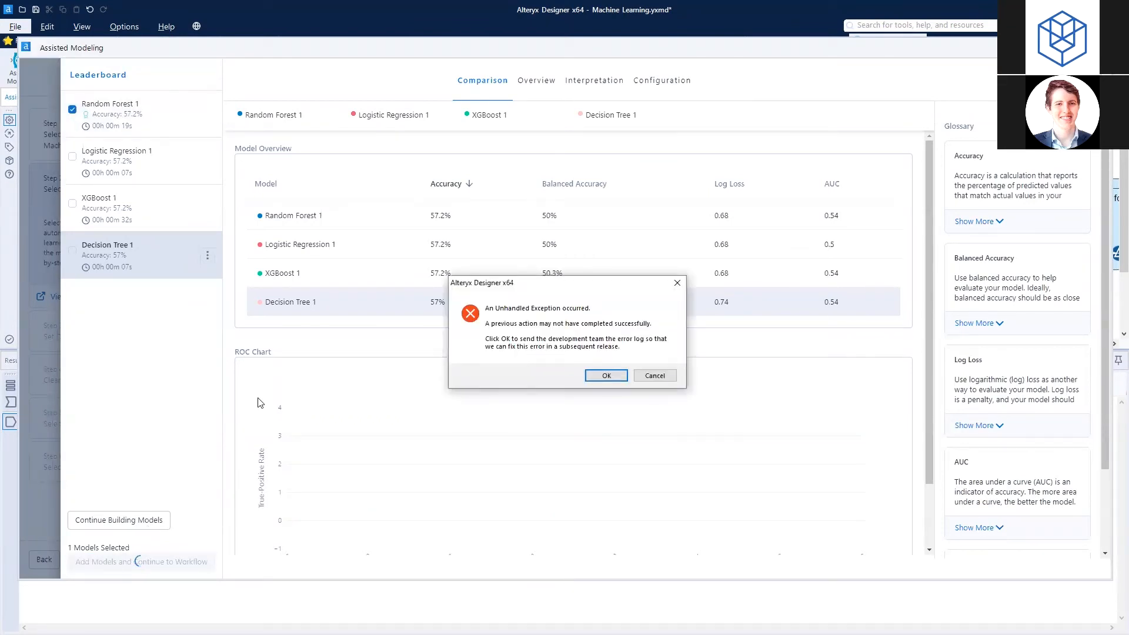
click(670, 378)
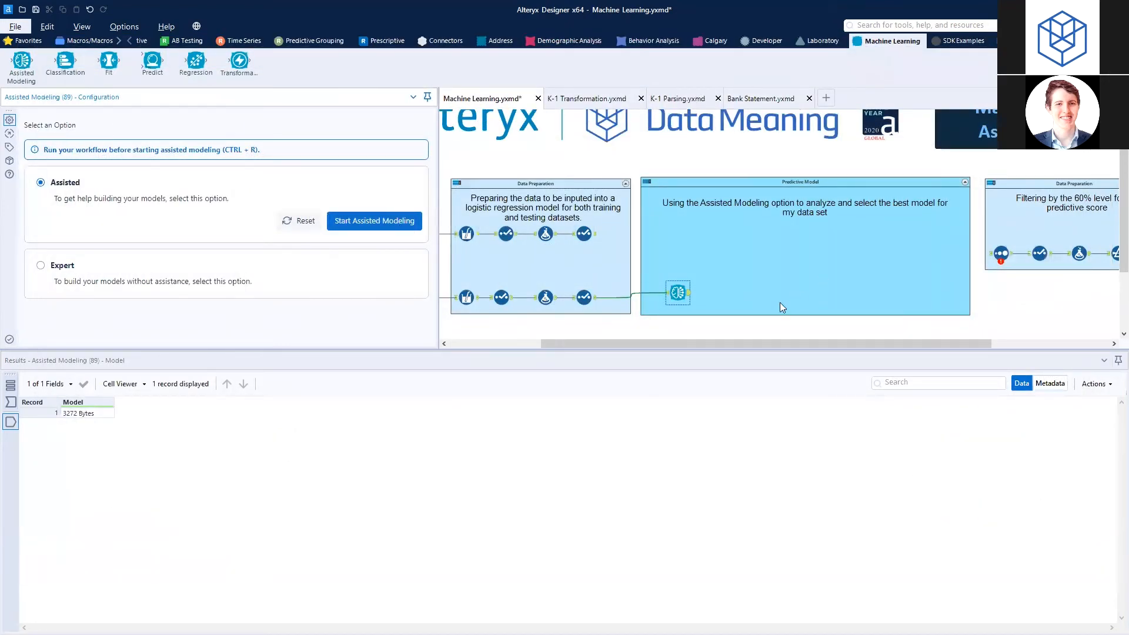
Step: Reopen Assisted Modeling, try to add Decision Tree 1 to the workflow, and return to the canvas
click(388, 221)
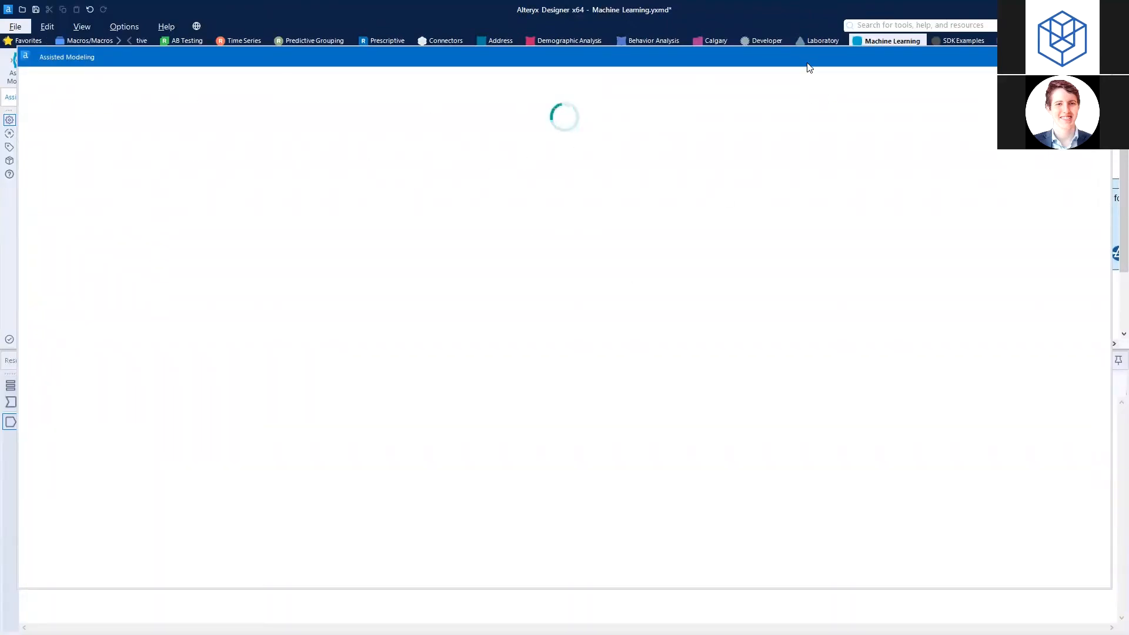
drag(808, 63, 821, 220)
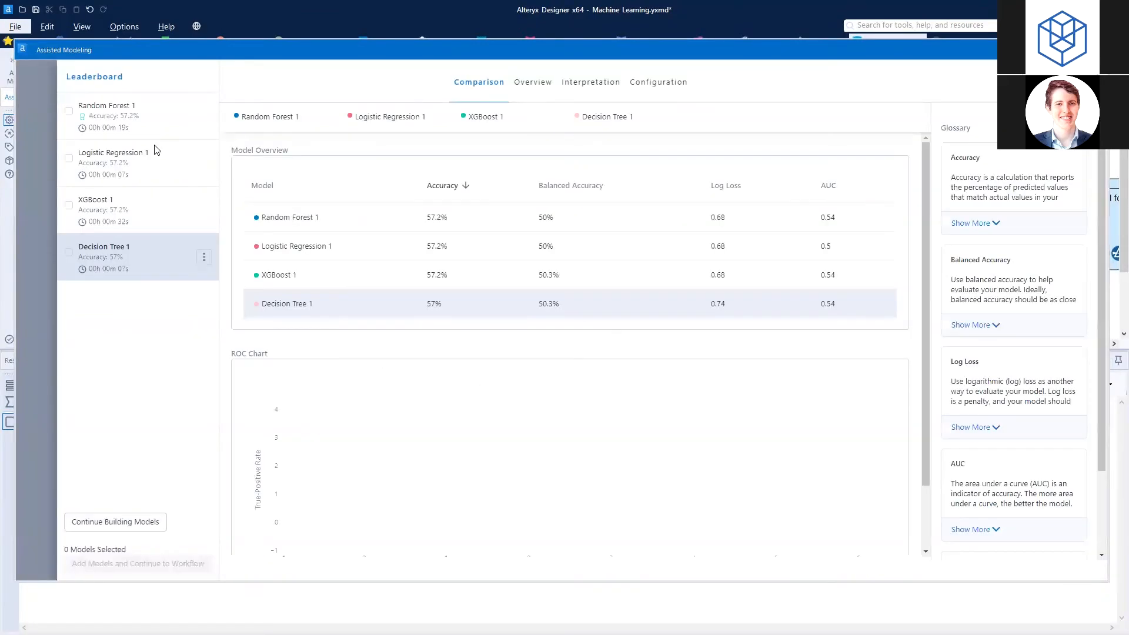
click(68, 253)
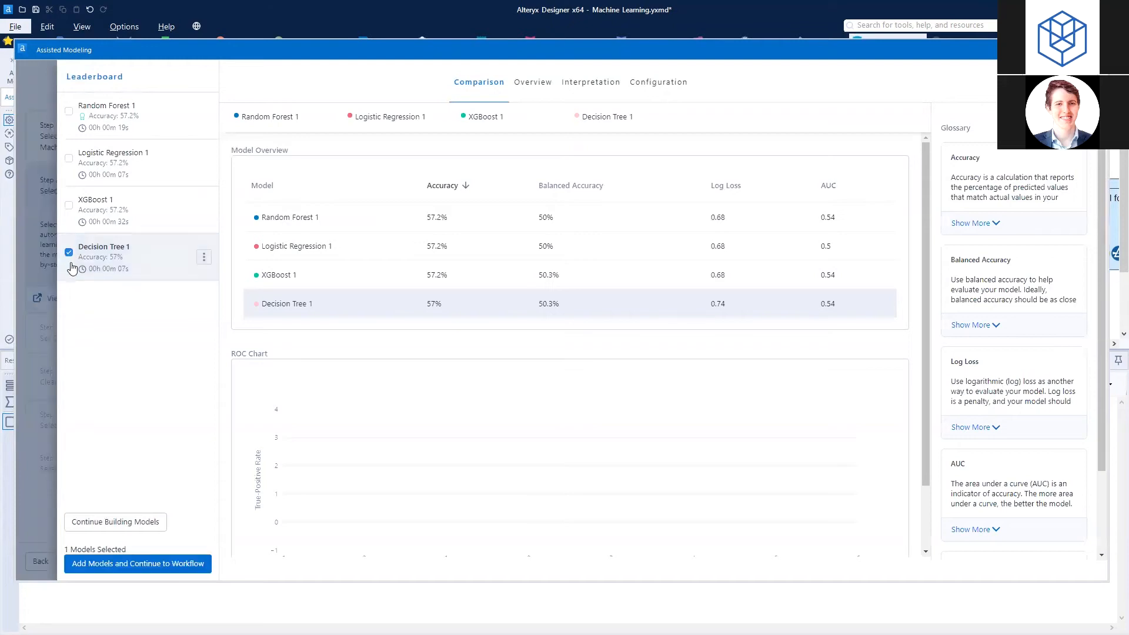
click(164, 565)
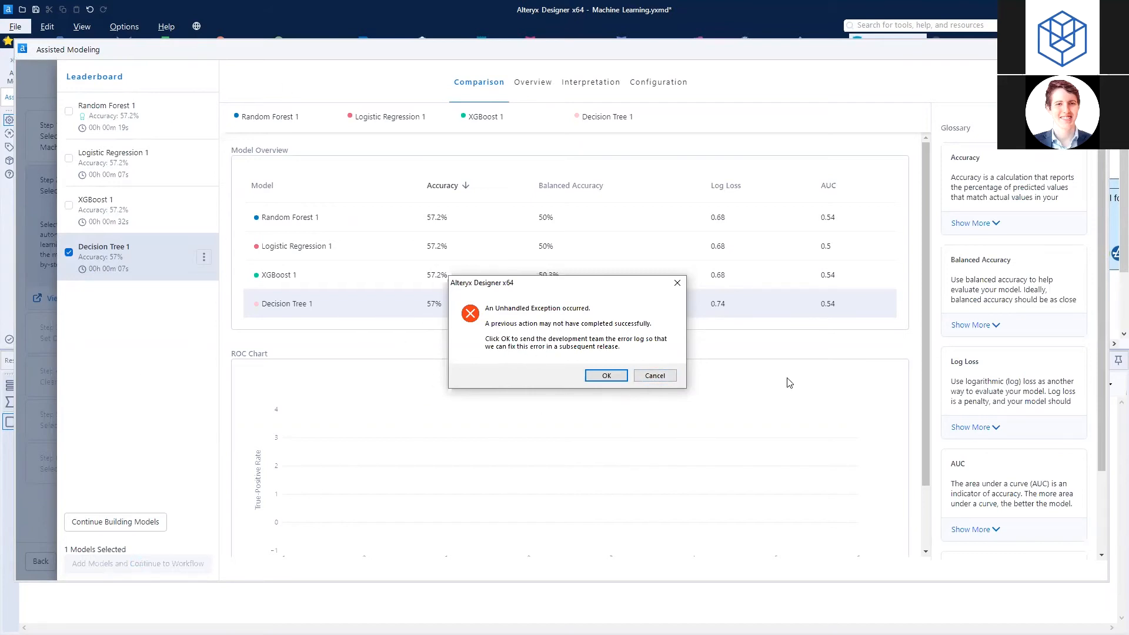
click(654, 375)
click(1096, 50)
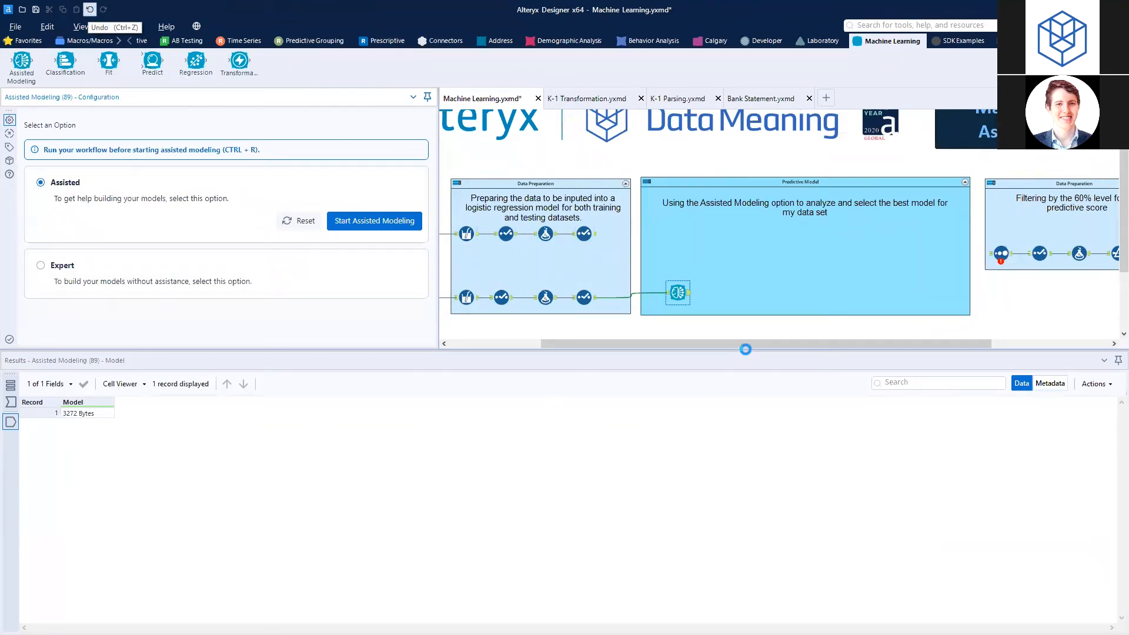
click(729, 336)
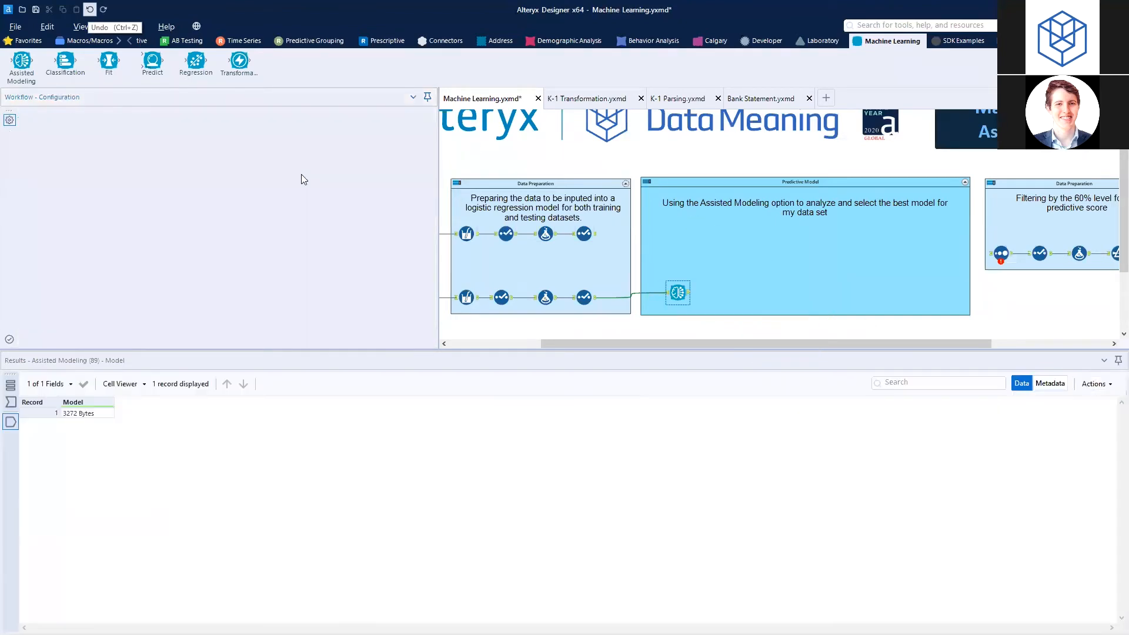
Step: Undo the recent changes around the Assisted Modeling tool in the machine learning workflow
click(585, 239)
click(90, 10)
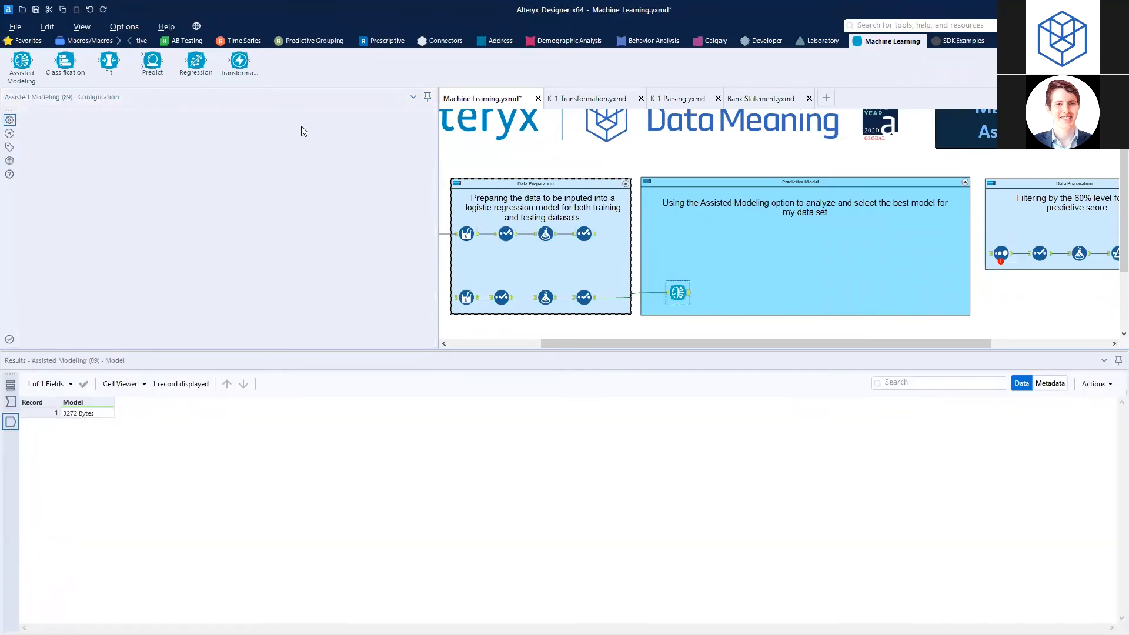
click(89, 9)
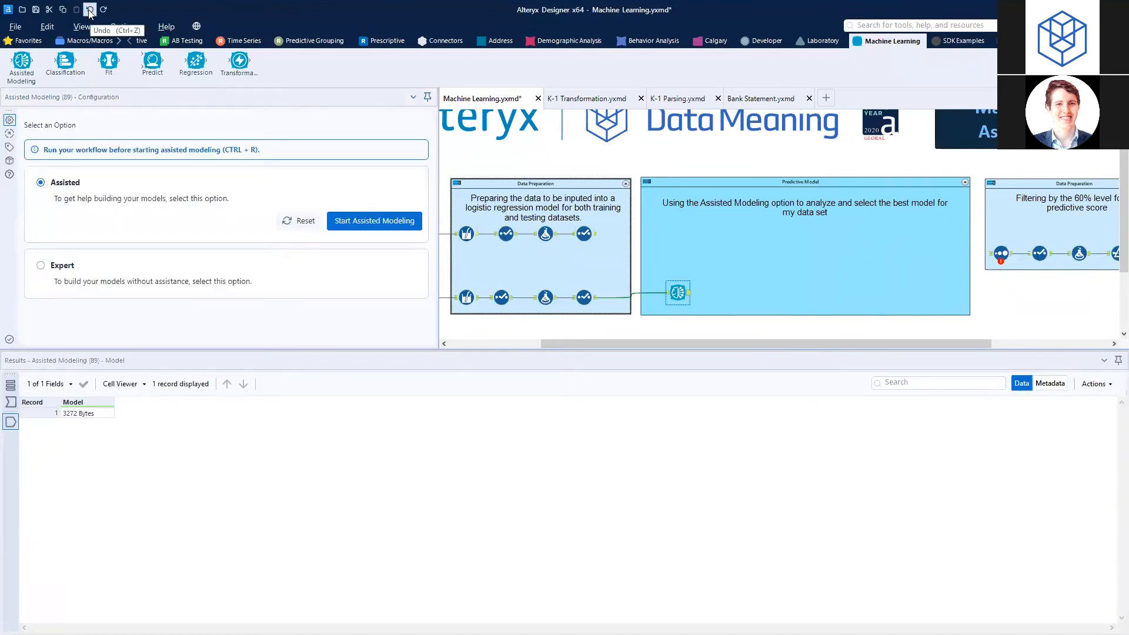
click(89, 9)
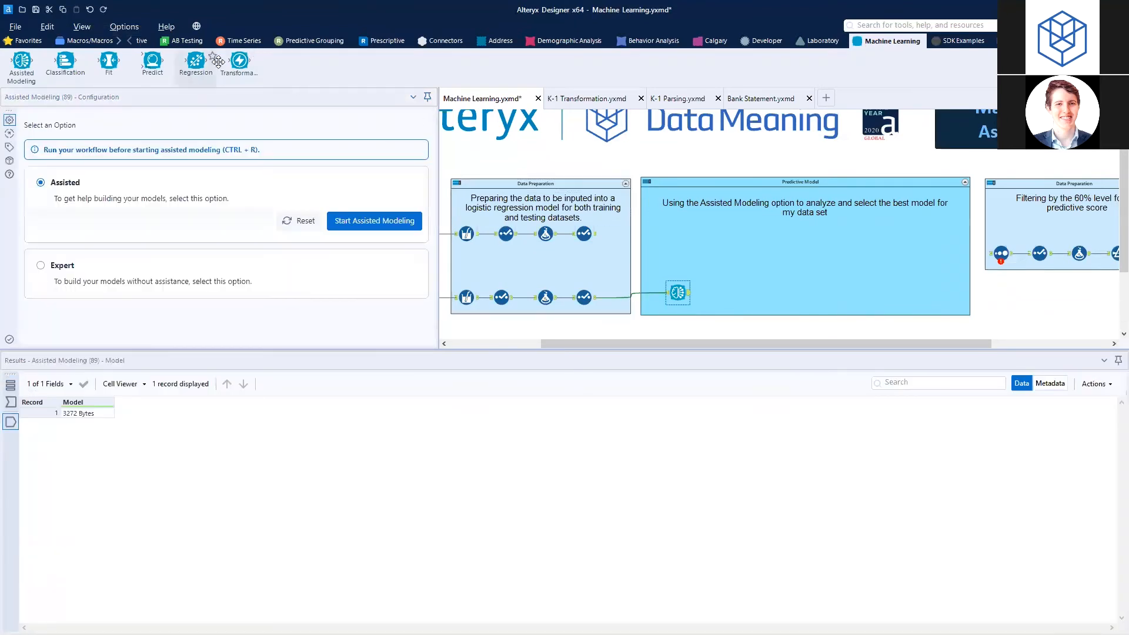
click(89, 9)
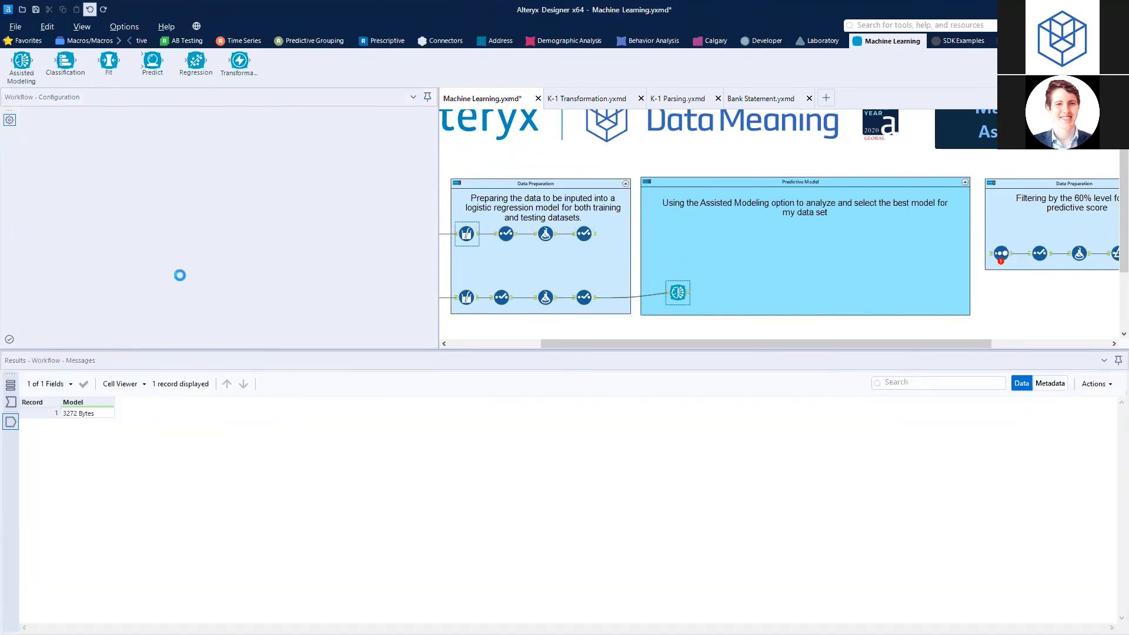
drag(353, 9, 530, 1)
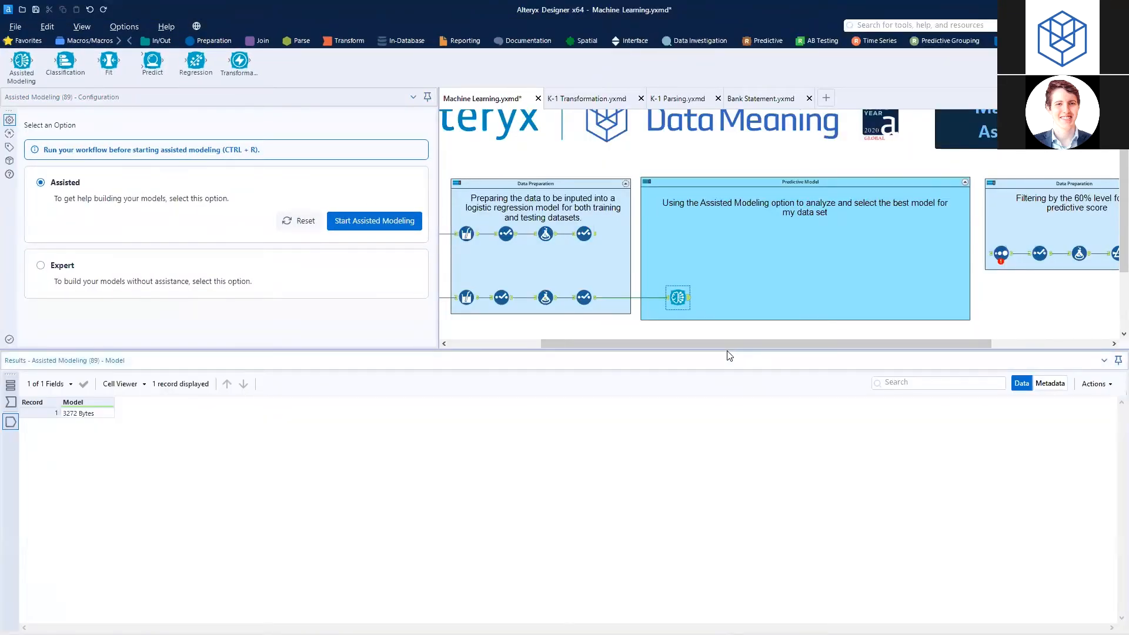
drag(726, 351, 728, 470)
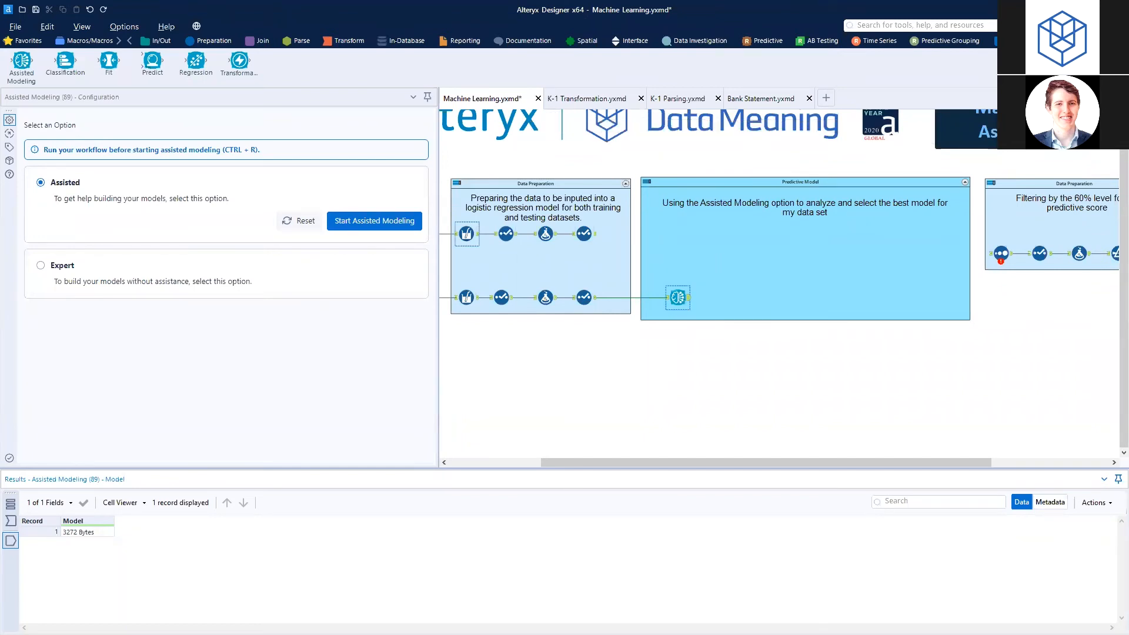
click(15, 26)
mouse_move(59, 61)
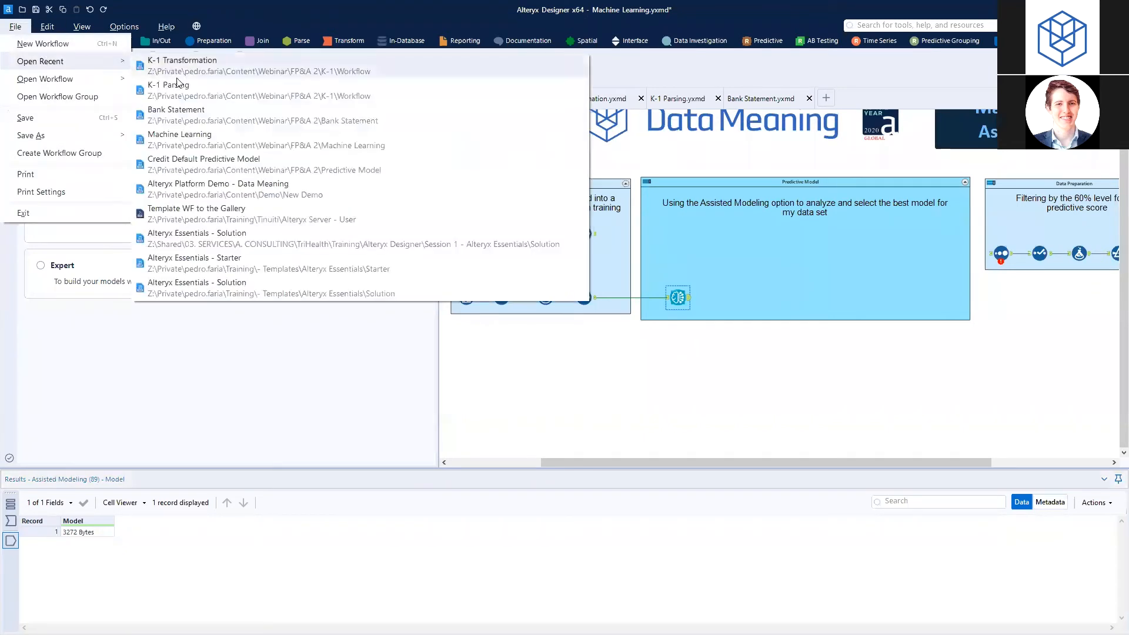
click(282, 146)
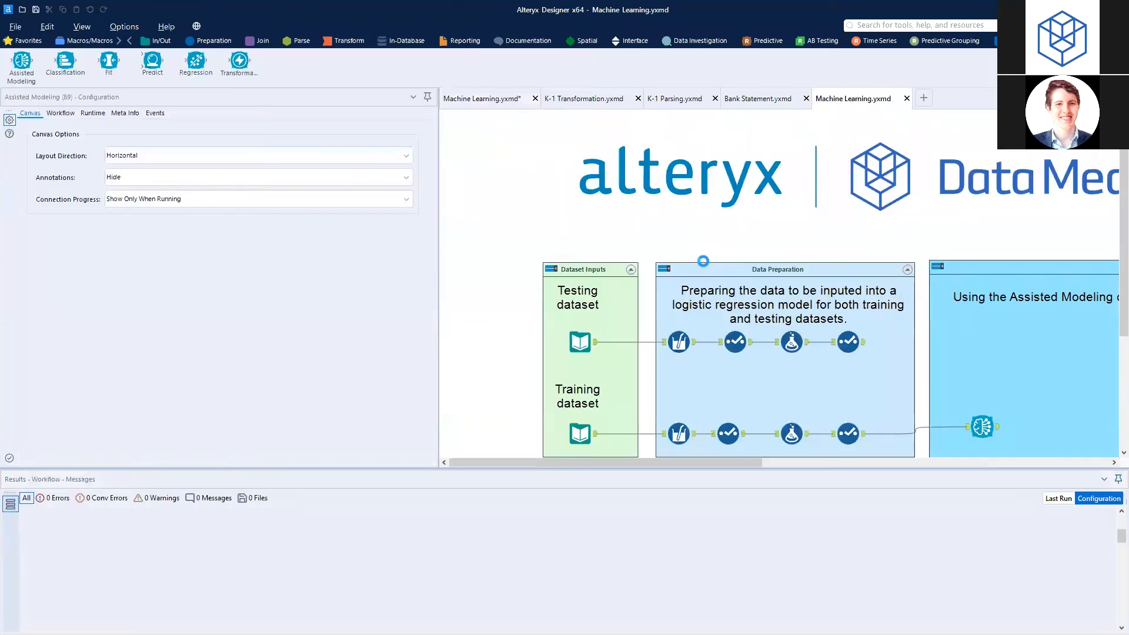
middle_click(859, 103)
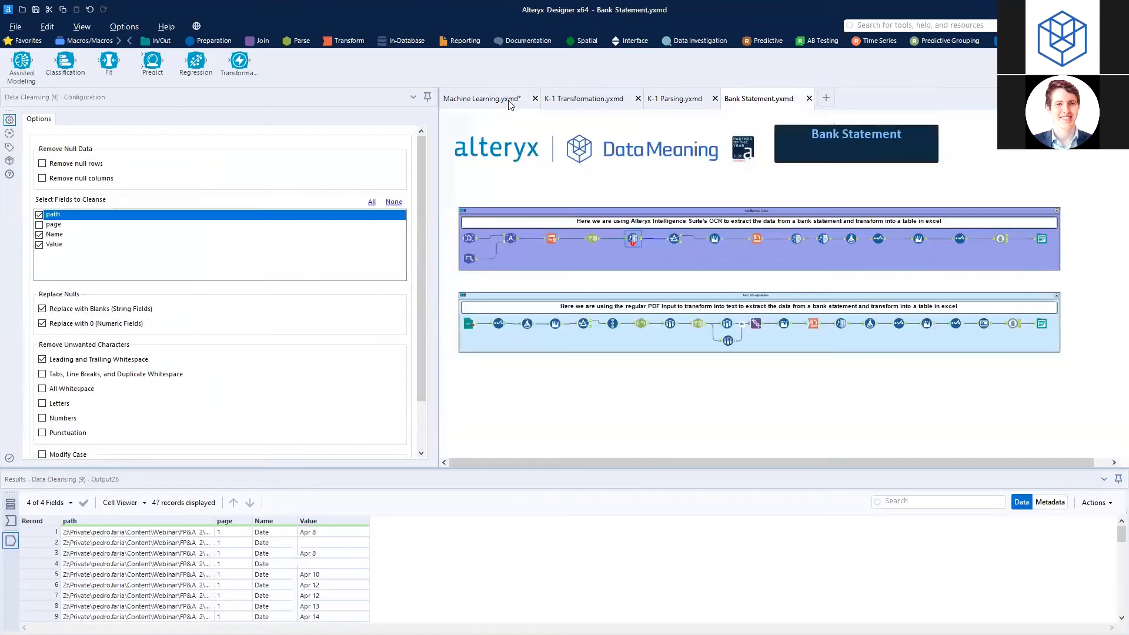
click(509, 100)
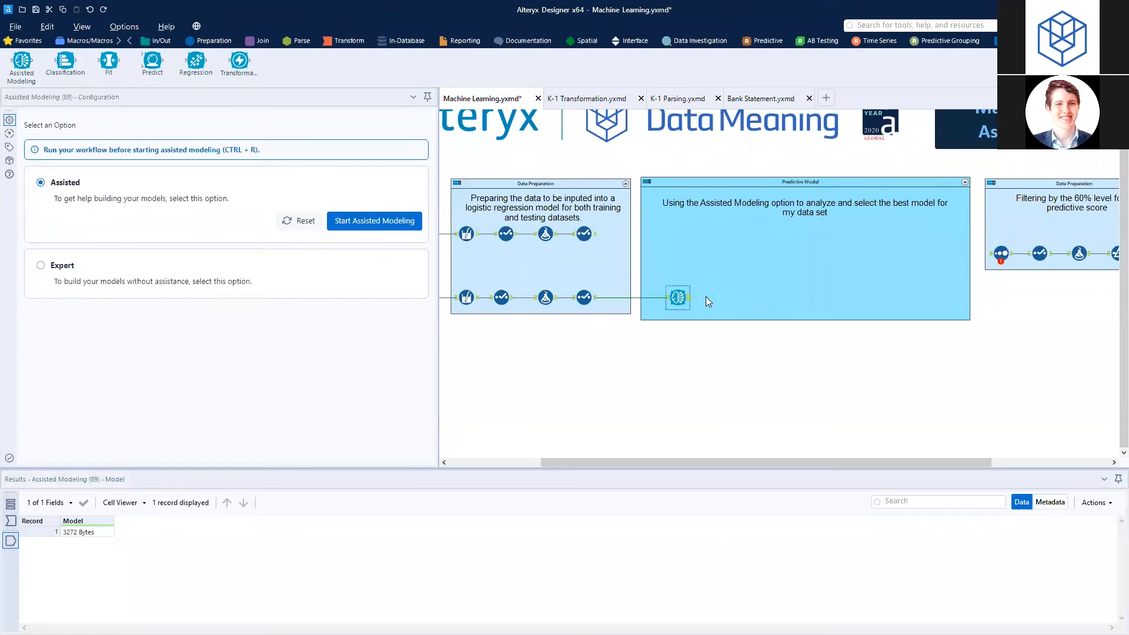
Step: View the Machine Learning slide and examine the Schedule K-1 form in K1 1 Printed.pdf
key(alt+Tab)
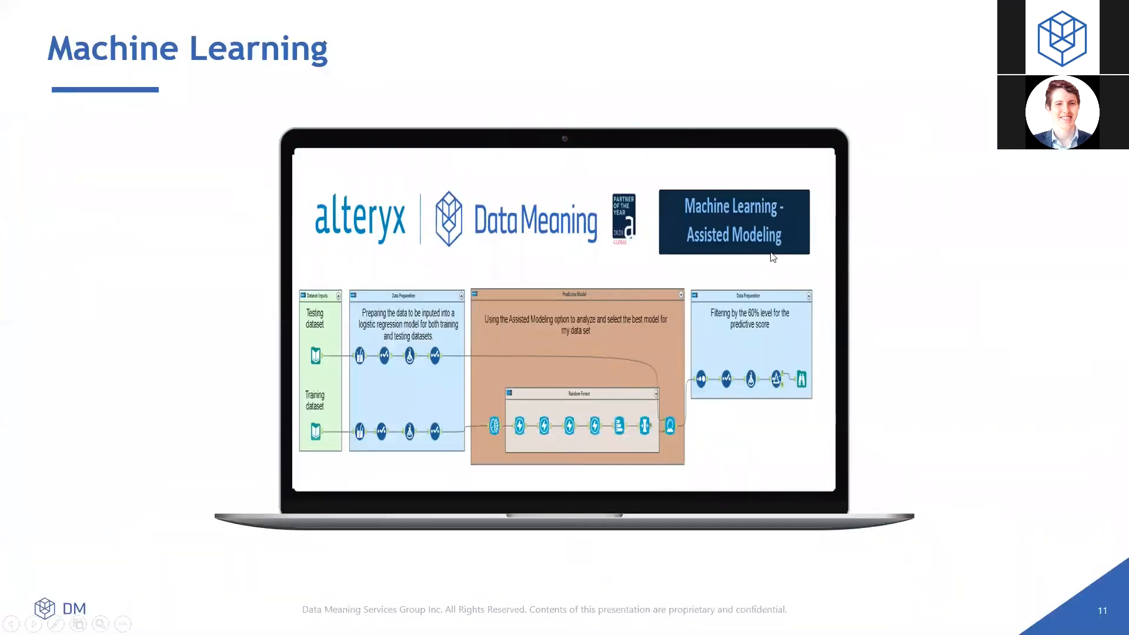
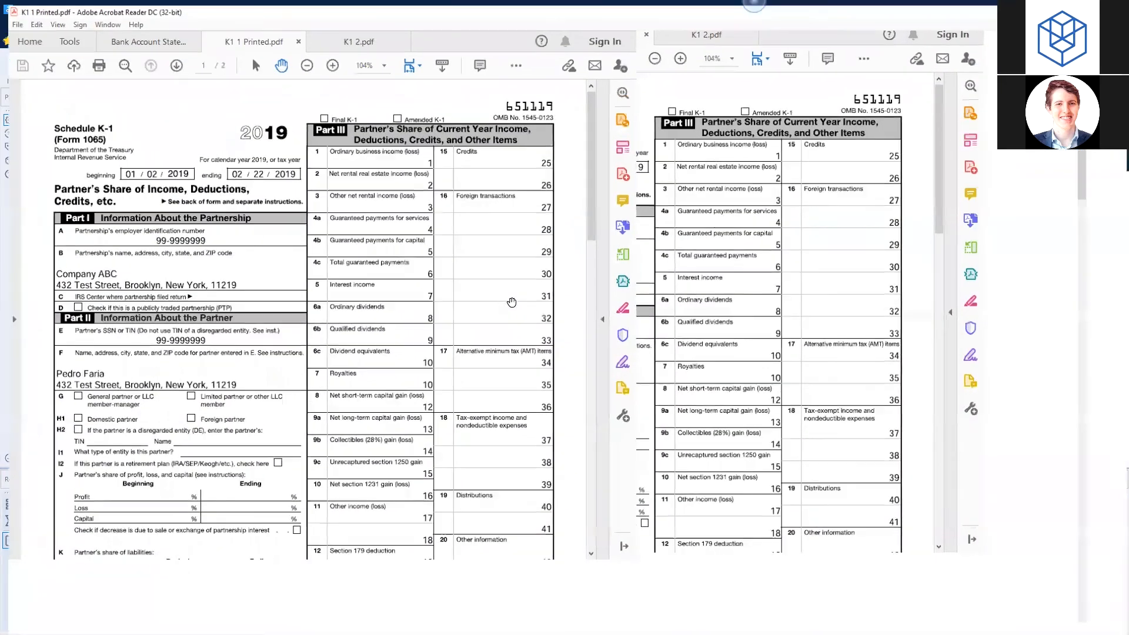
scroll(317, 225, up, 2)
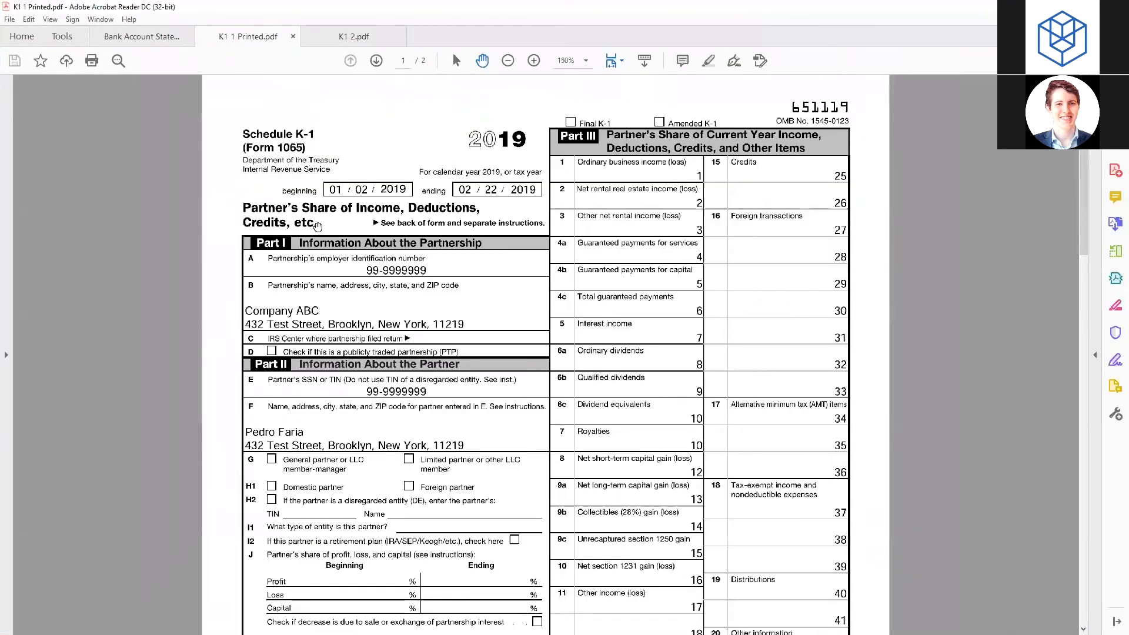
scroll(317, 225, down, 2)
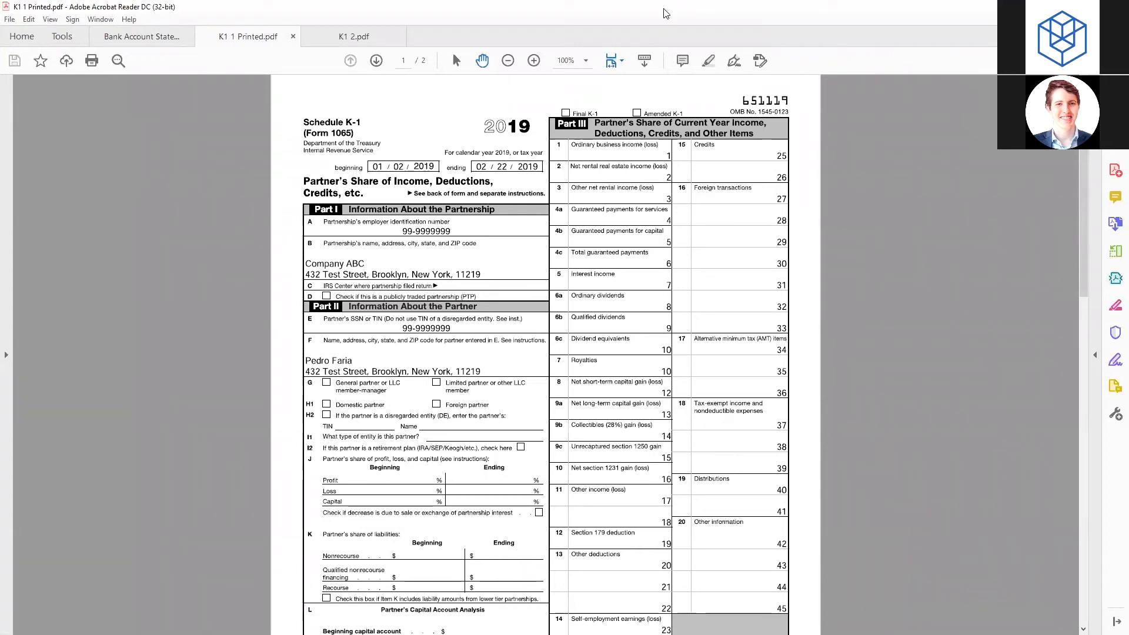
Step: Switch back to Alteryx Designer and read the full extracted text field in the K-1 Transformation workflow's Browse output
key(alt+Tab)
click(594, 281)
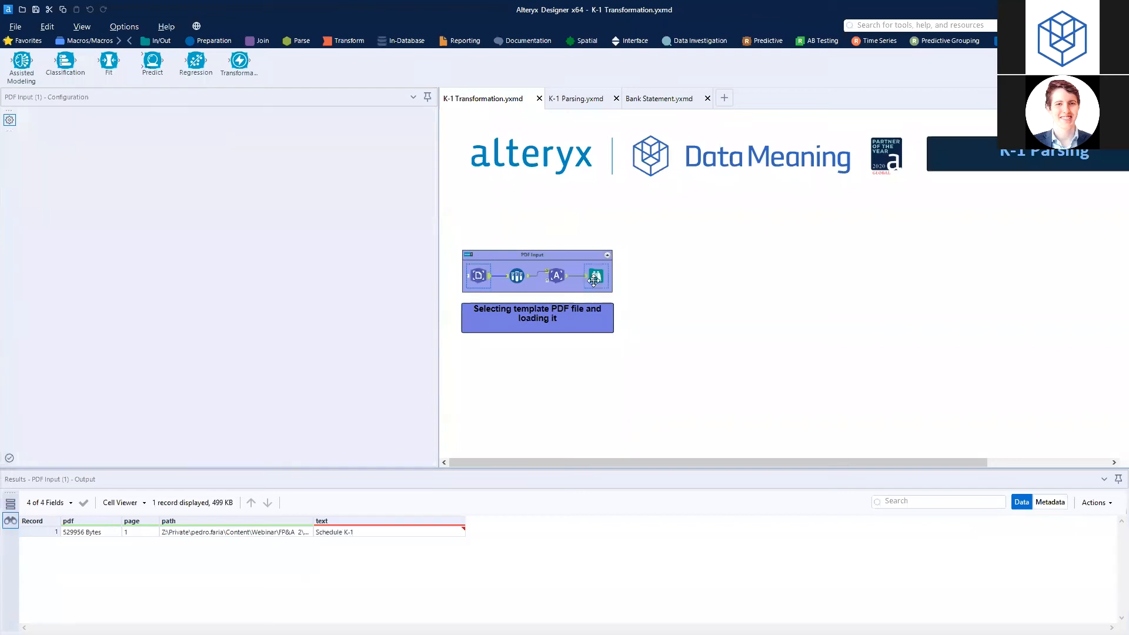
click(368, 532)
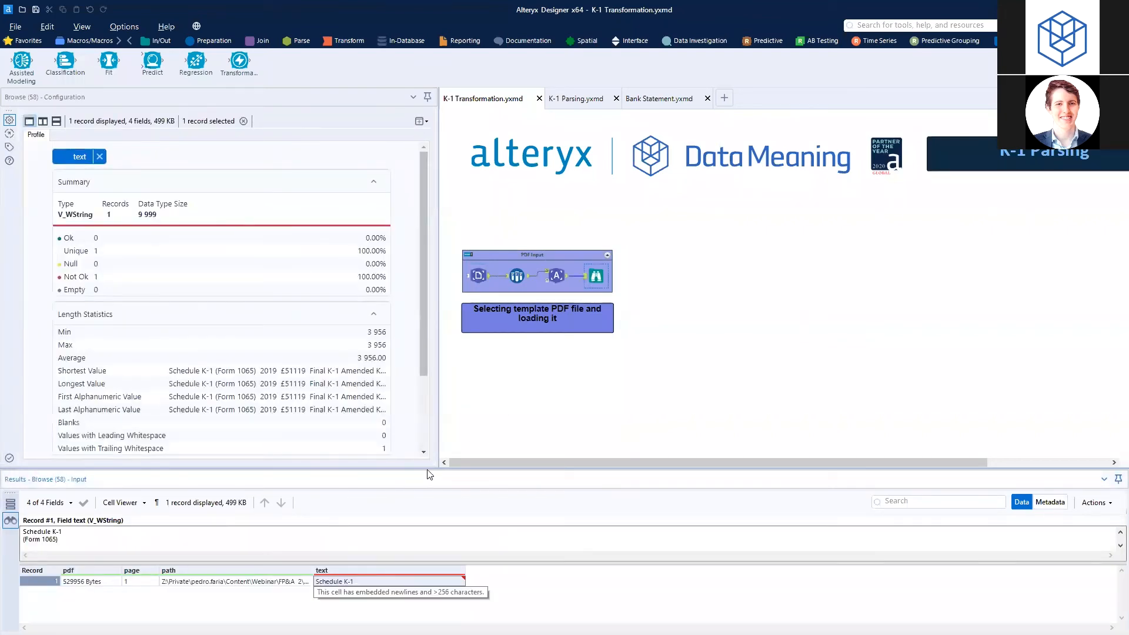
drag(428, 469, 427, 199)
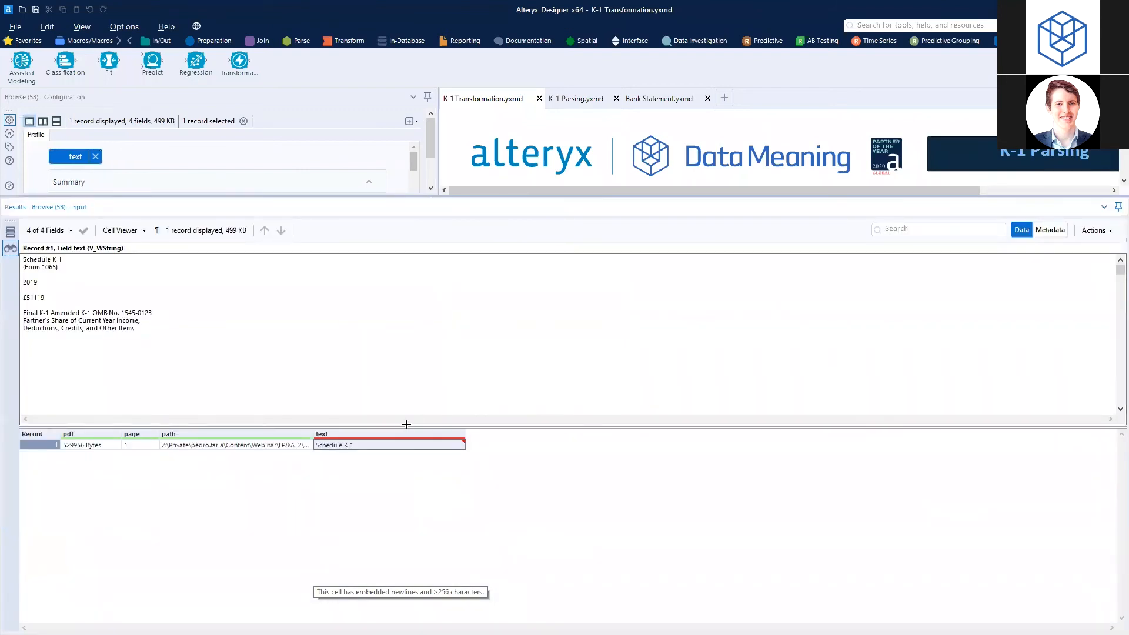
drag(411, 427, 400, 542)
scroll(286, 337, down, 10)
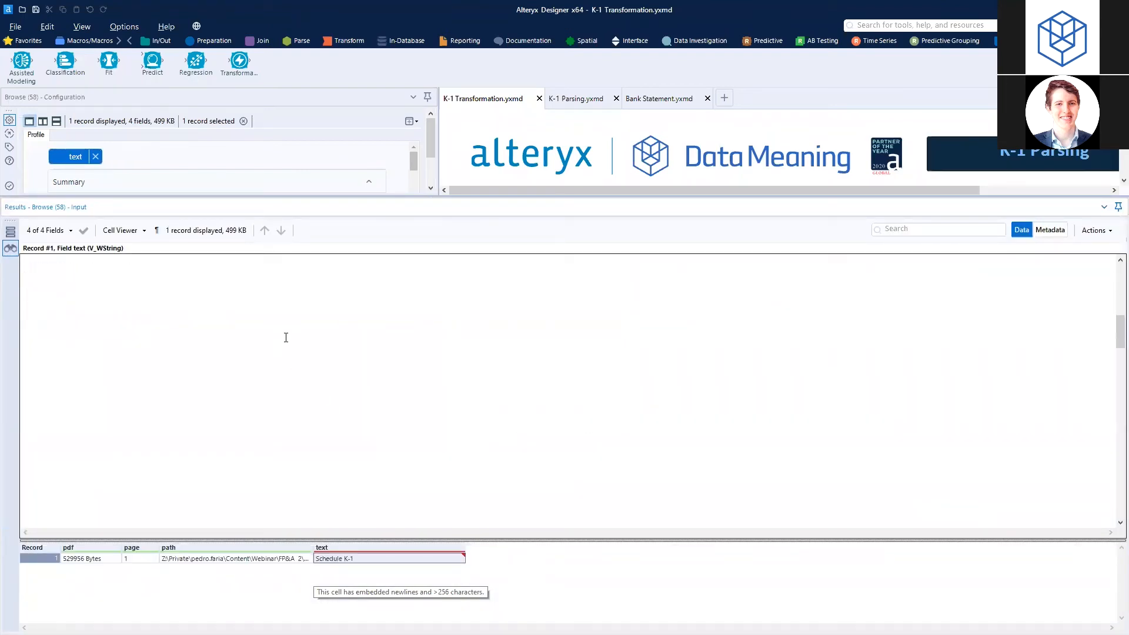
scroll(286, 338, down, 10)
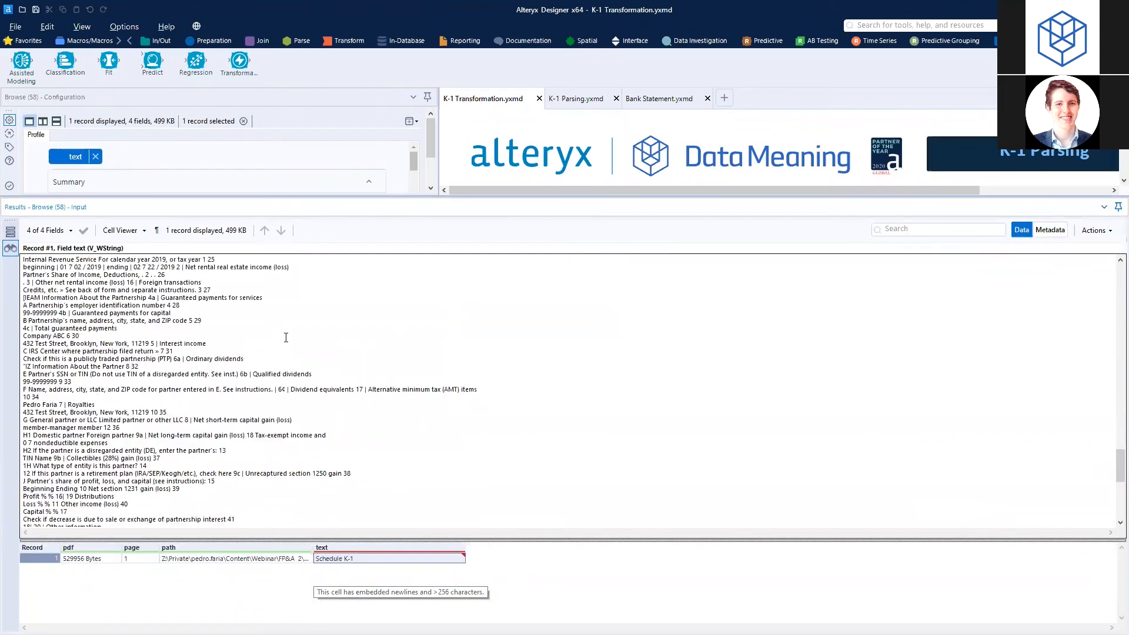
scroll(285, 337, up, 2)
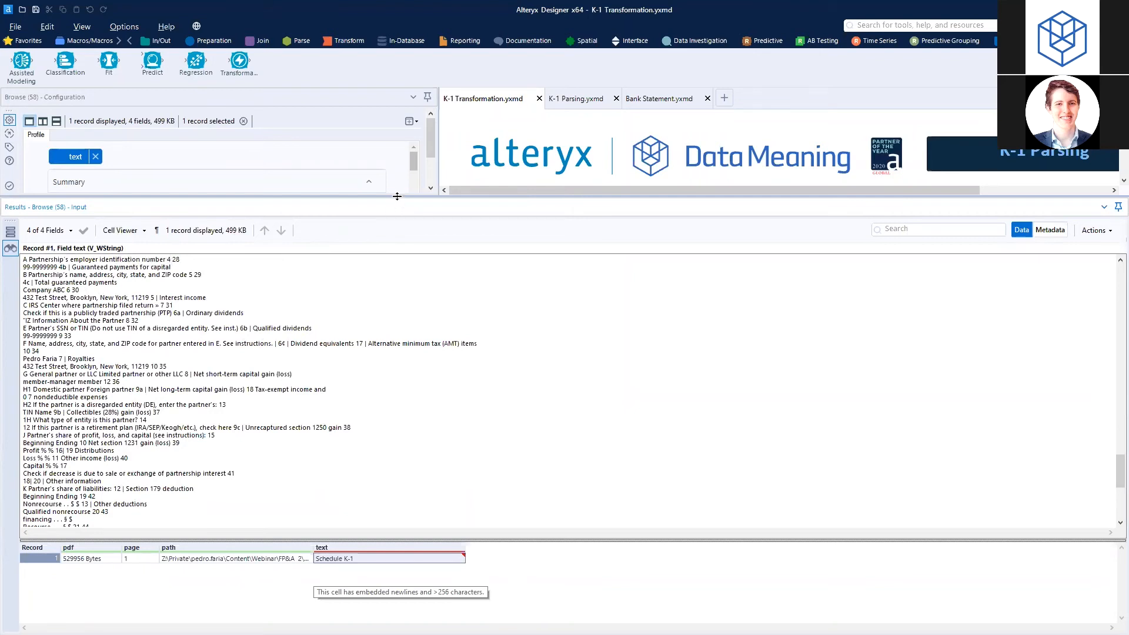
drag(397, 196, 264, 346)
click(120, 382)
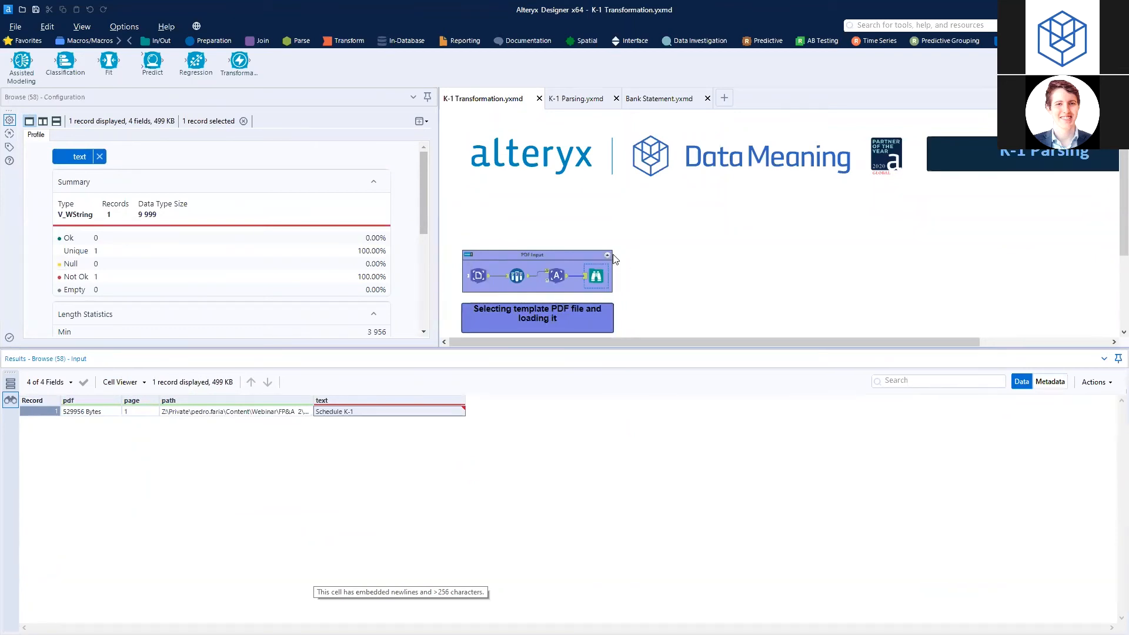
Step: Close the K-1 Transformation workflow and examine the source folder of the PDF Input tool in K-1 Parsing
click(493, 104)
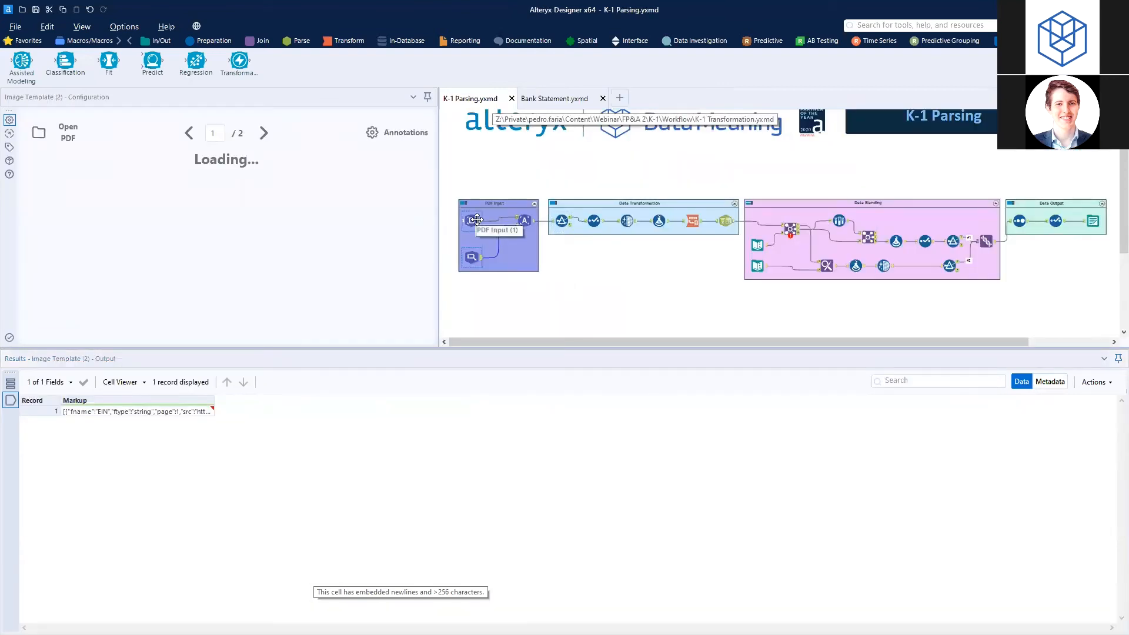
click(475, 220)
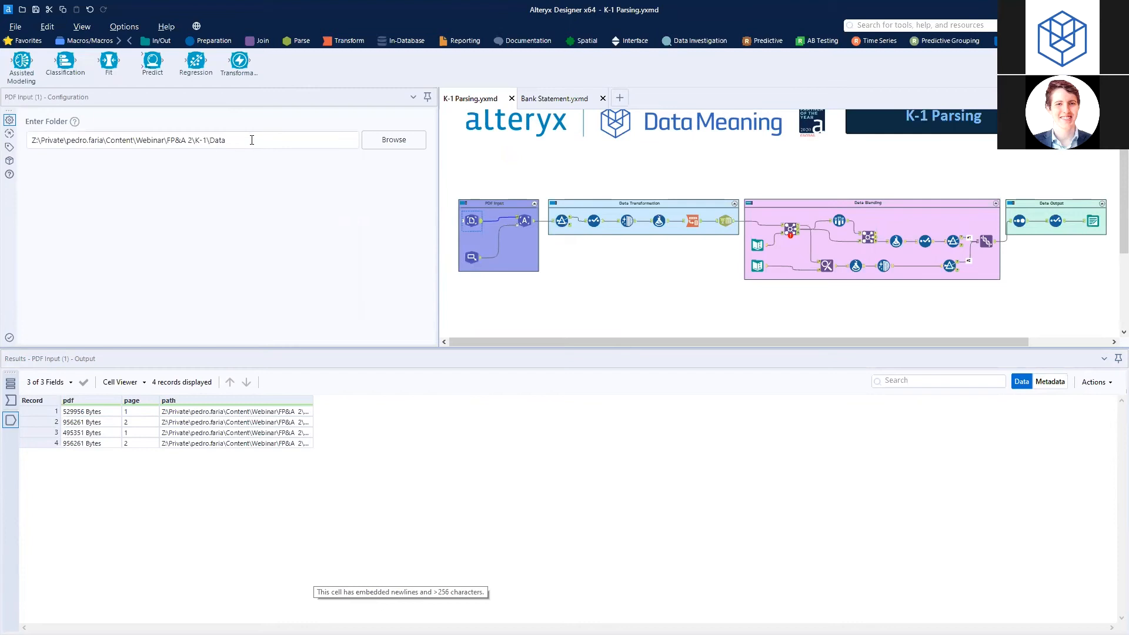
drag(251, 140, 28, 142)
drag(240, 143, 32, 142)
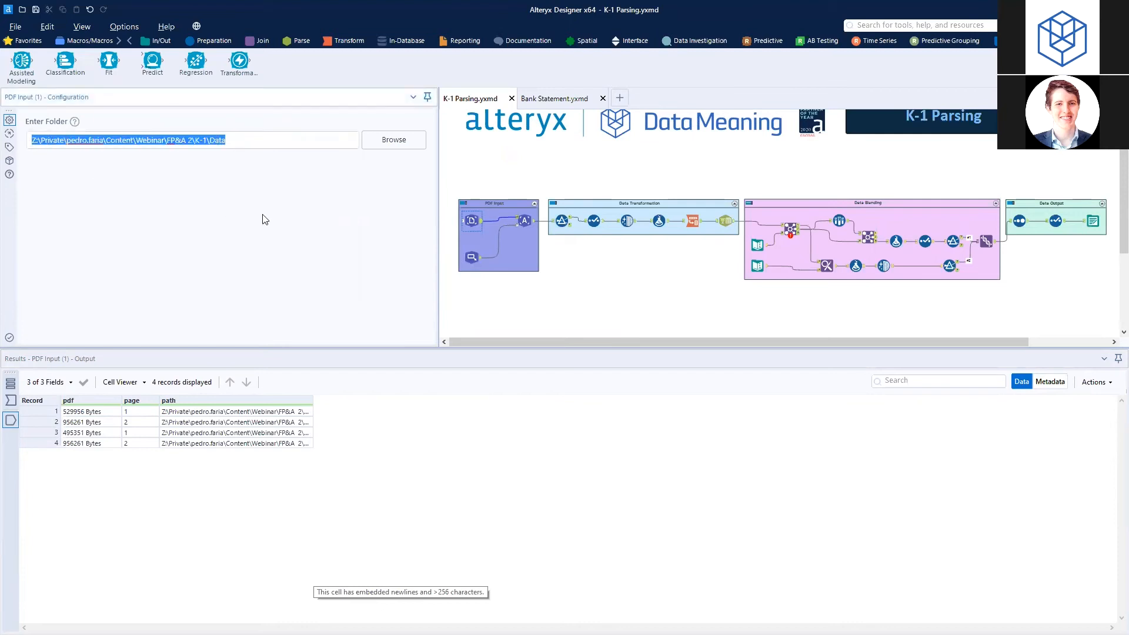
Step: In the Image Template tool, annotate the beginning date box of the K-1 form as a String field named Date
click(466, 259)
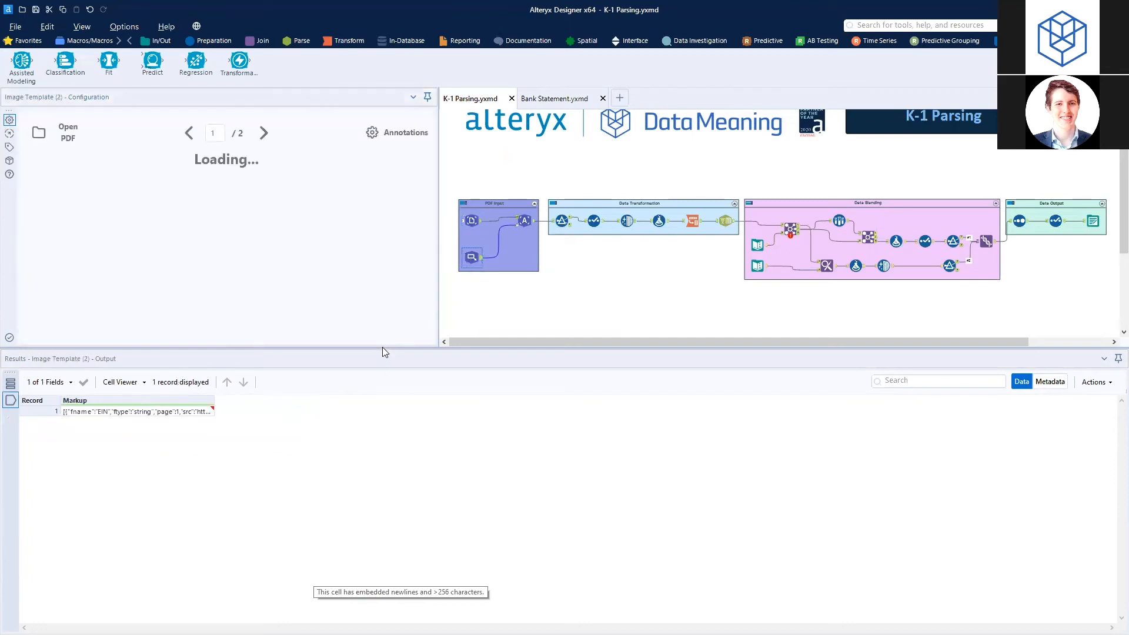
drag(383, 350, 373, 584)
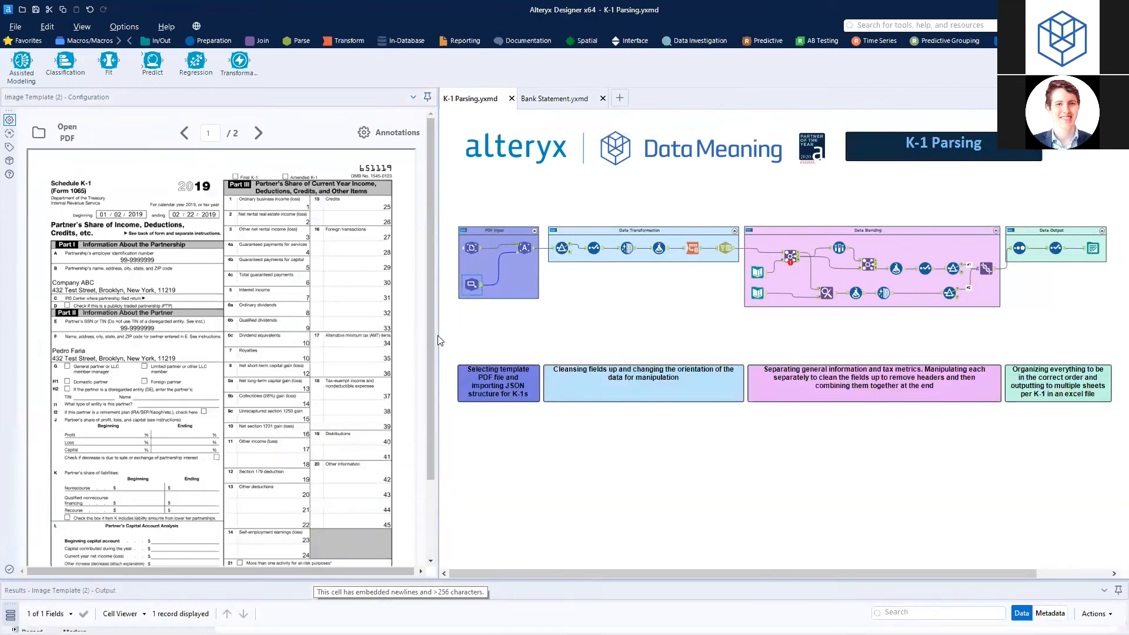
drag(439, 334, 612, 336)
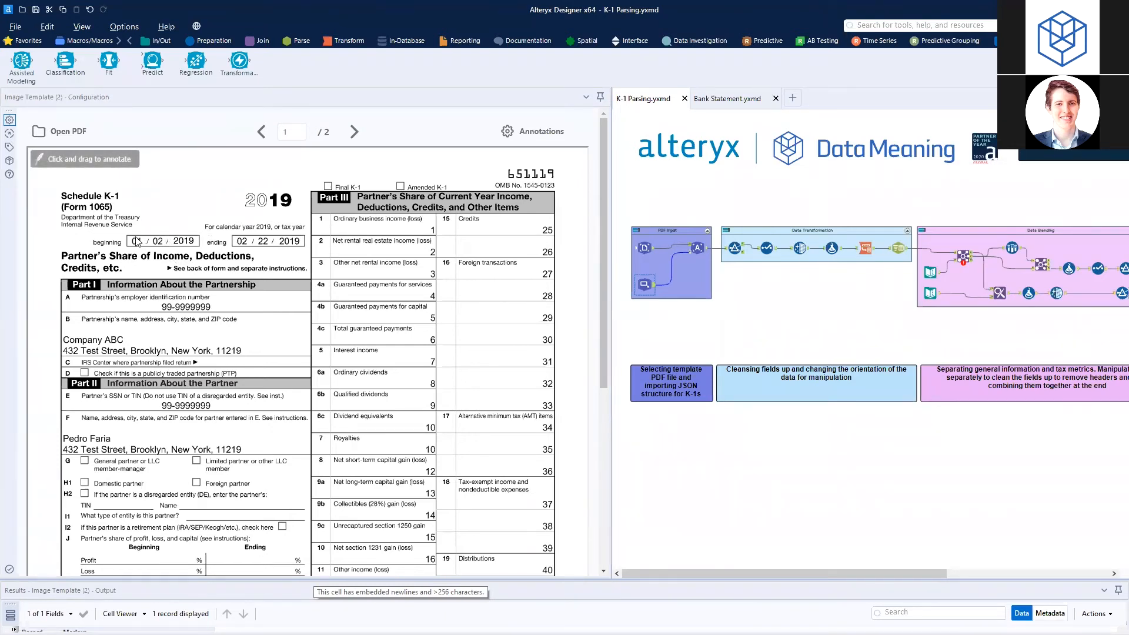
drag(125, 234, 206, 253)
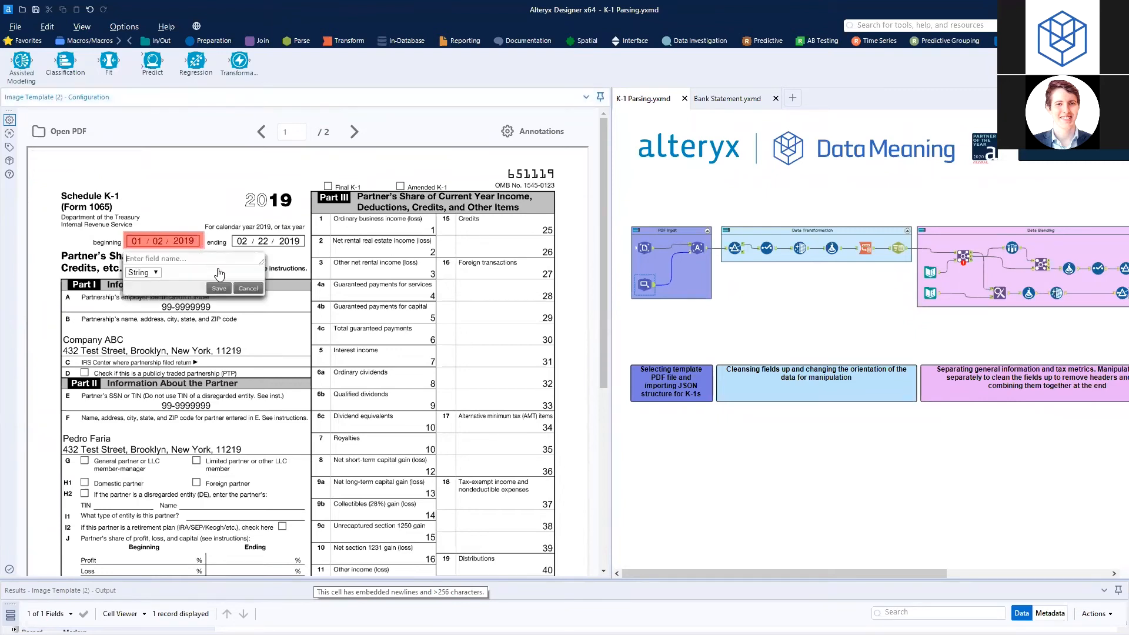
text(Date)
click(219, 288)
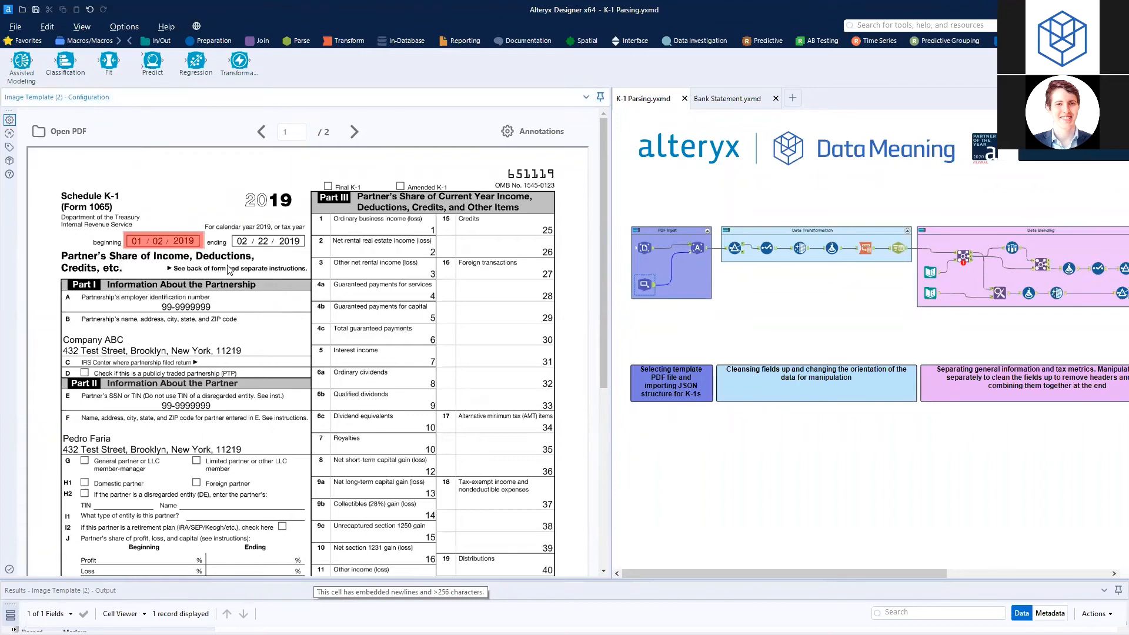
mouse_move(161, 240)
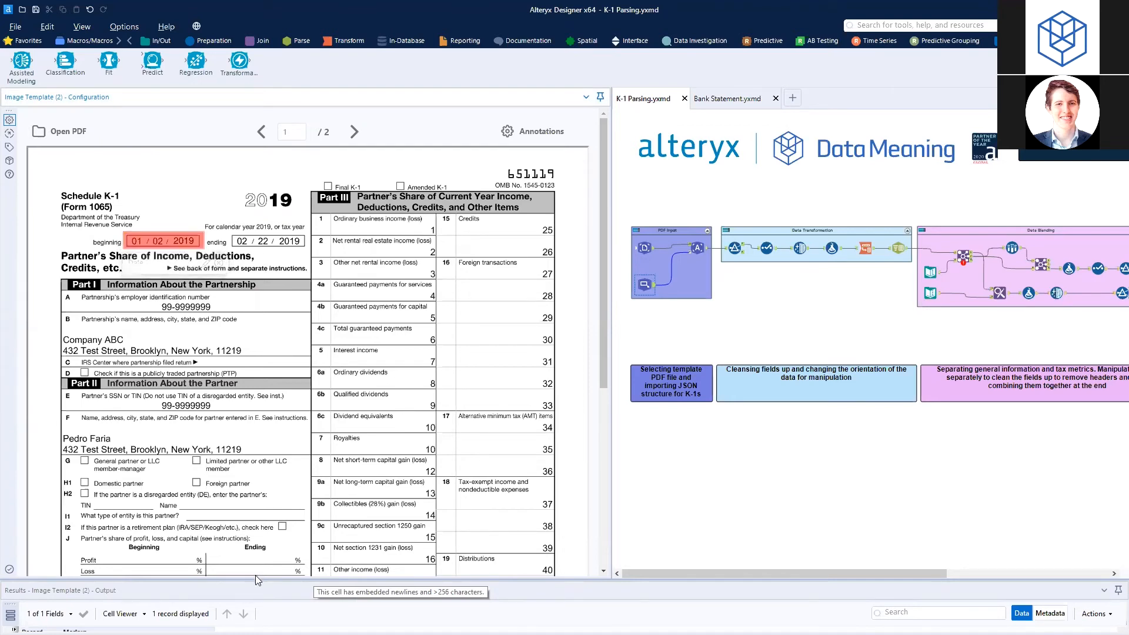
Step: Annotate the ending date box of the K-1 form as a String field named Ending
drag(256, 581, 253, 476)
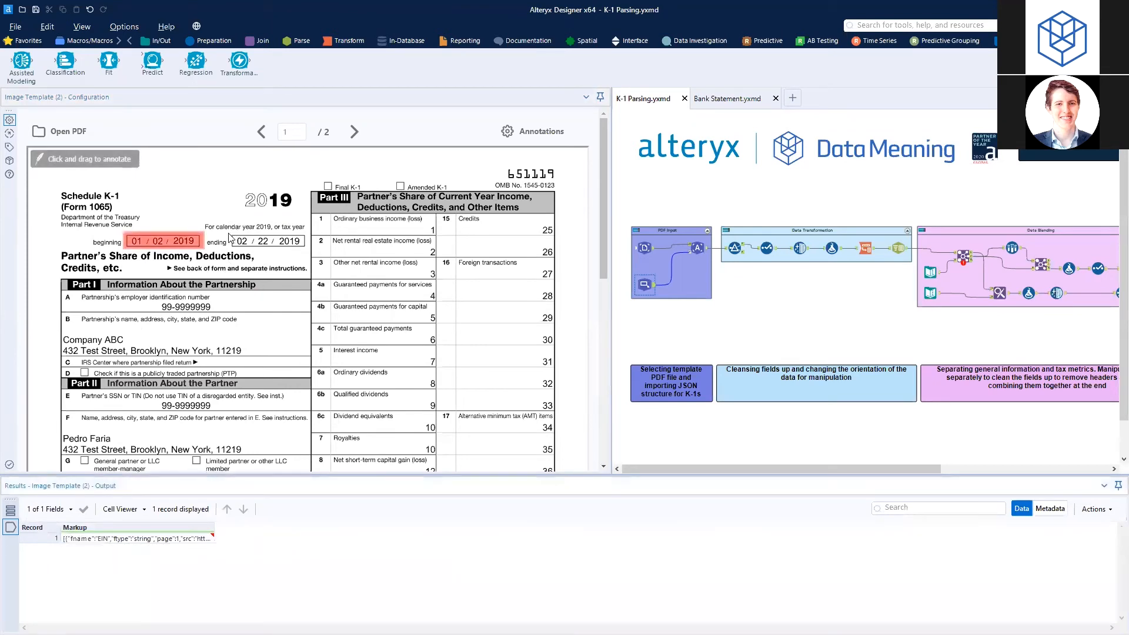
drag(231, 234, 306, 248)
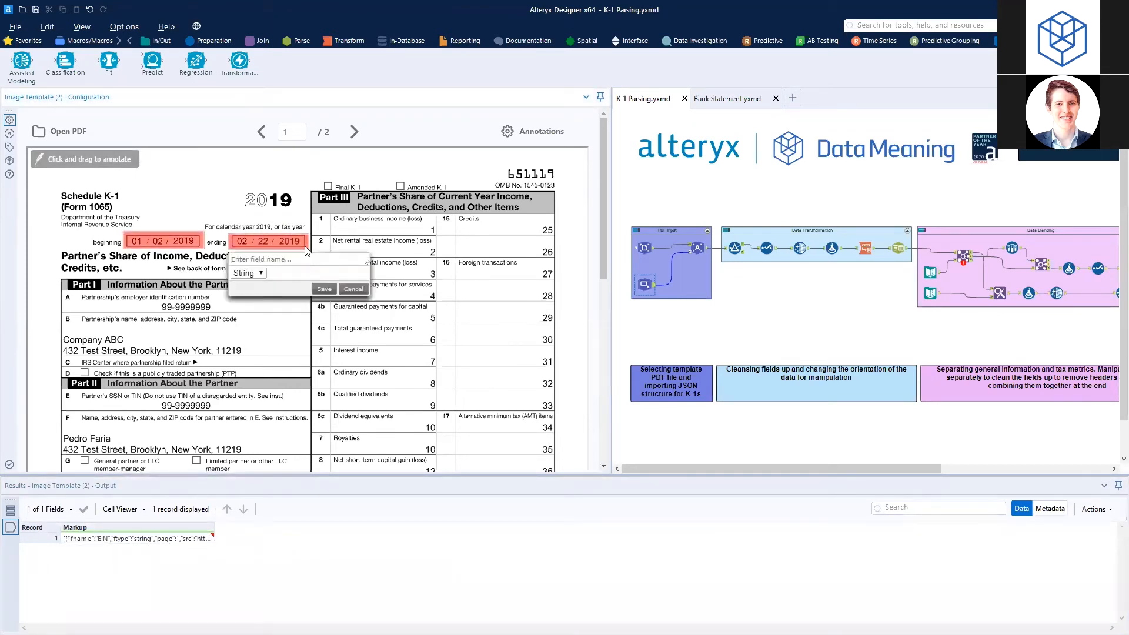
text(Ending)
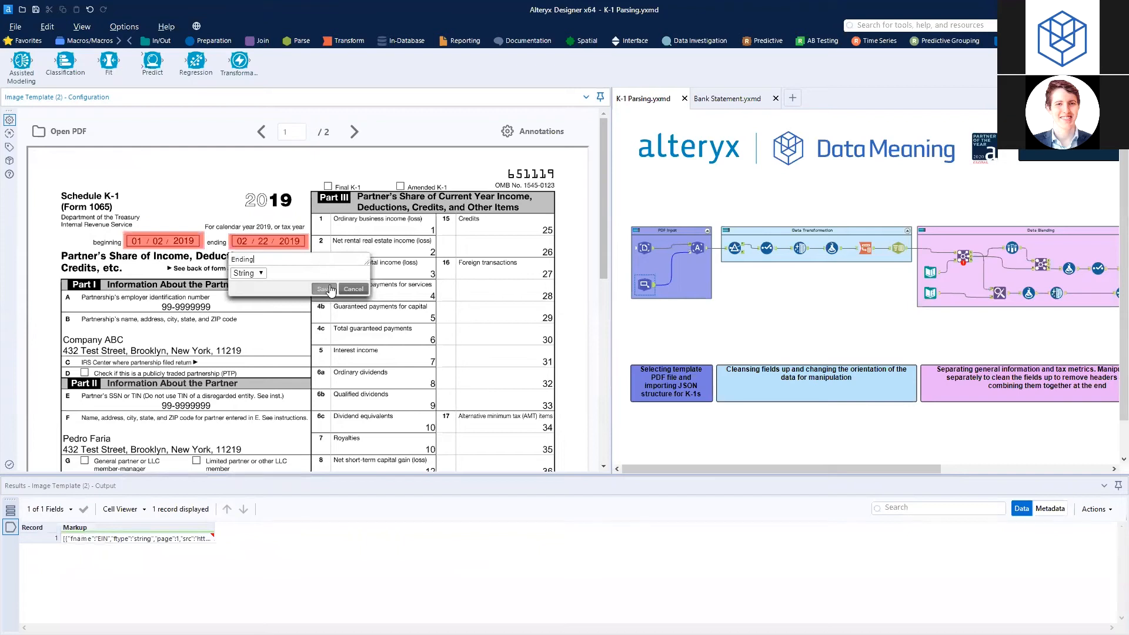
click(330, 290)
mouse_move(304, 209)
mouse_down()
mouse_move(388, 242)
mouse_move(445, 244)
mouse_up()
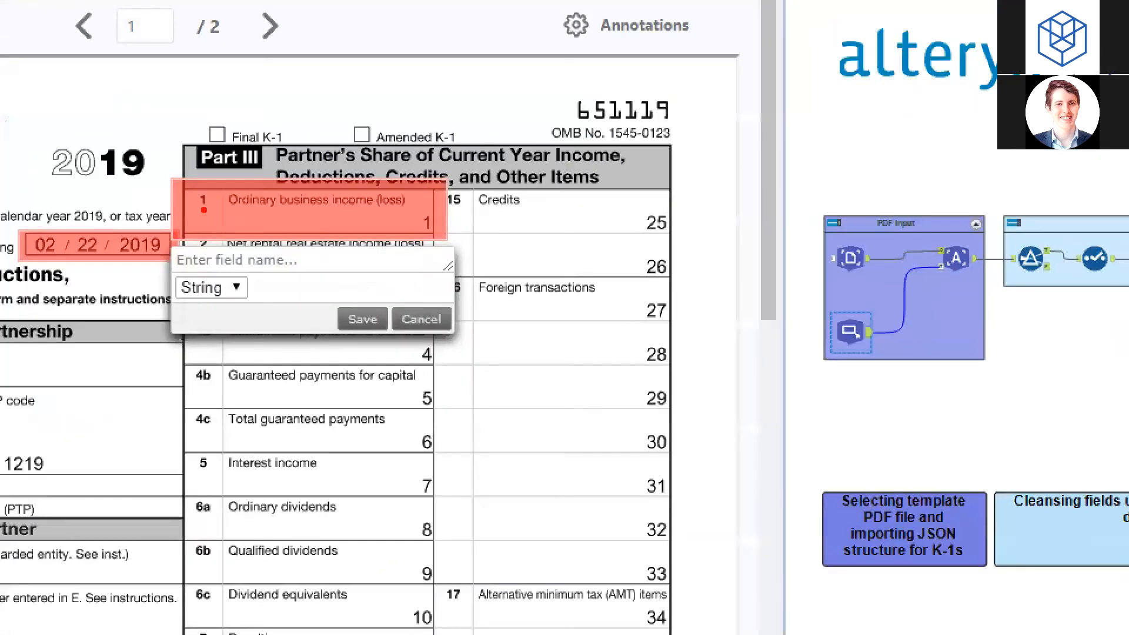
drag(235, 210, 394, 216)
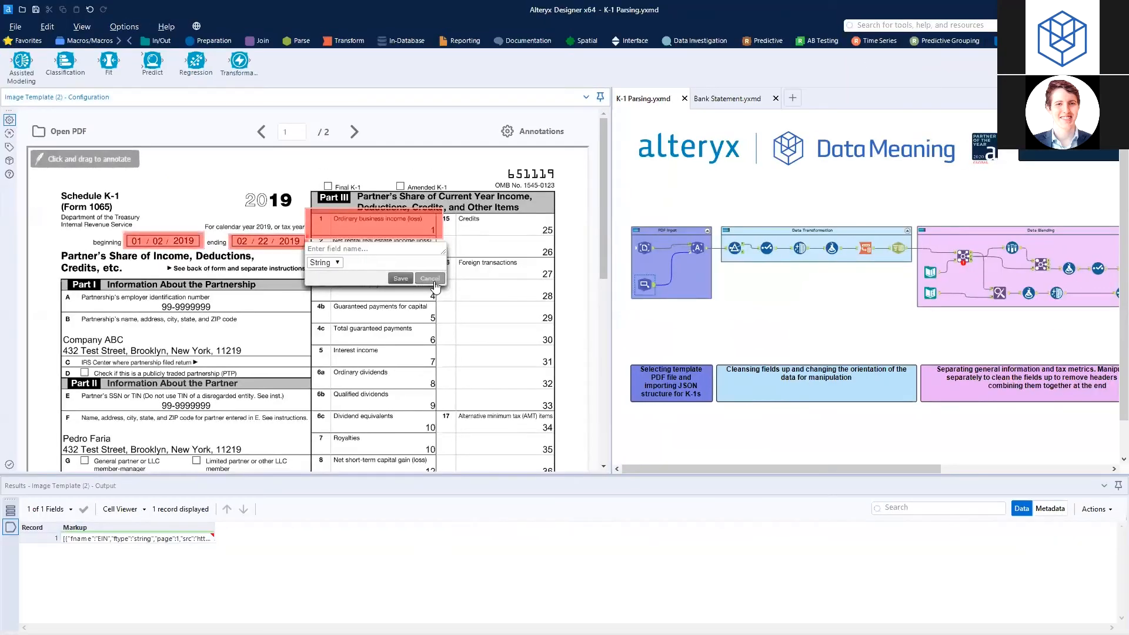
click(430, 278)
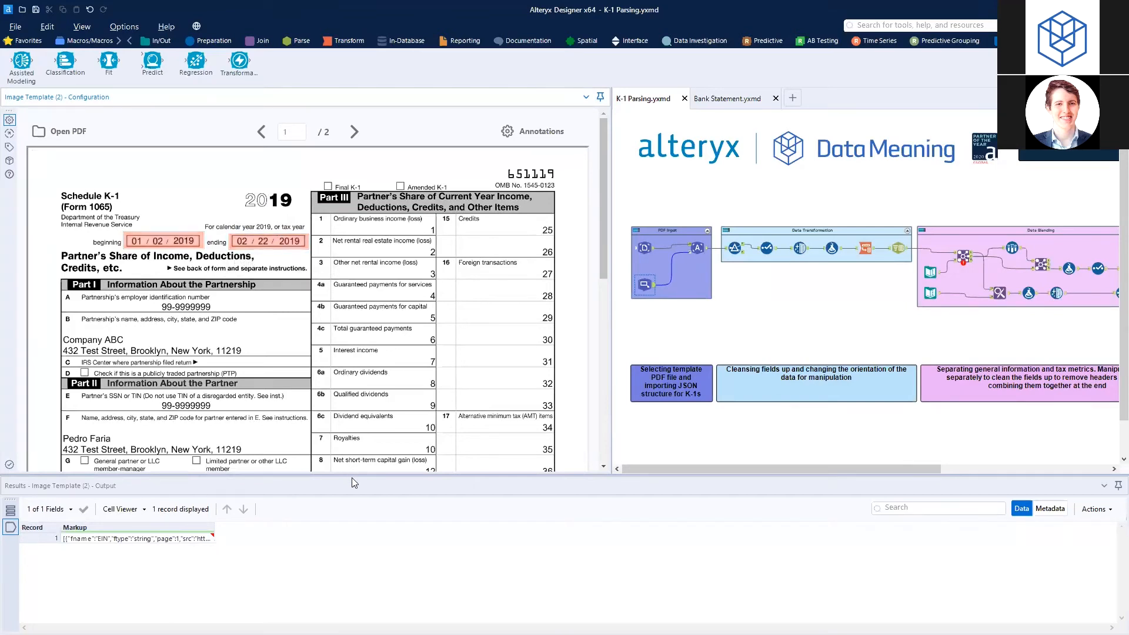
Step: Enlarge the Image Template configuration area and review the boxes on the first page of the K-1 form
drag(353, 477, 355, 520)
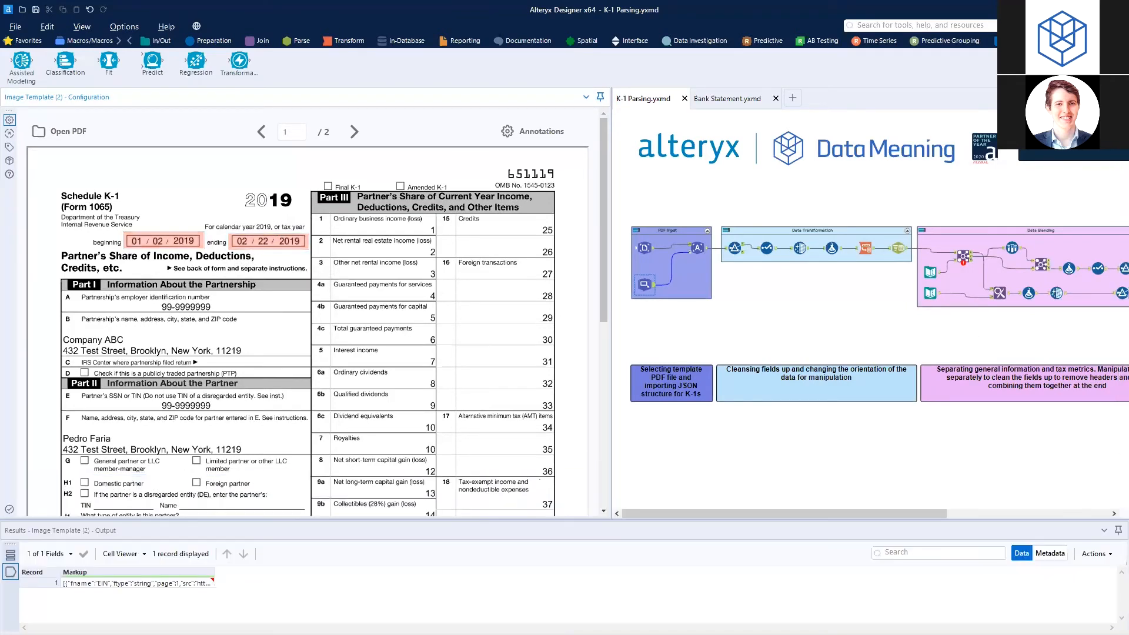
click(992, 152)
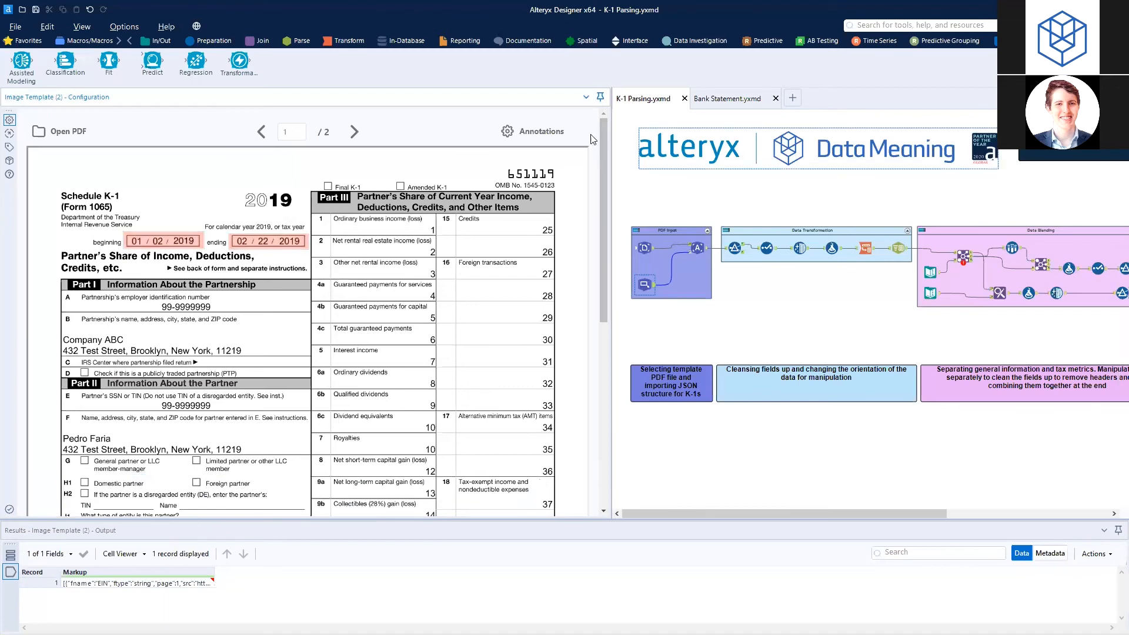
click(548, 139)
mouse_move(124, 232)
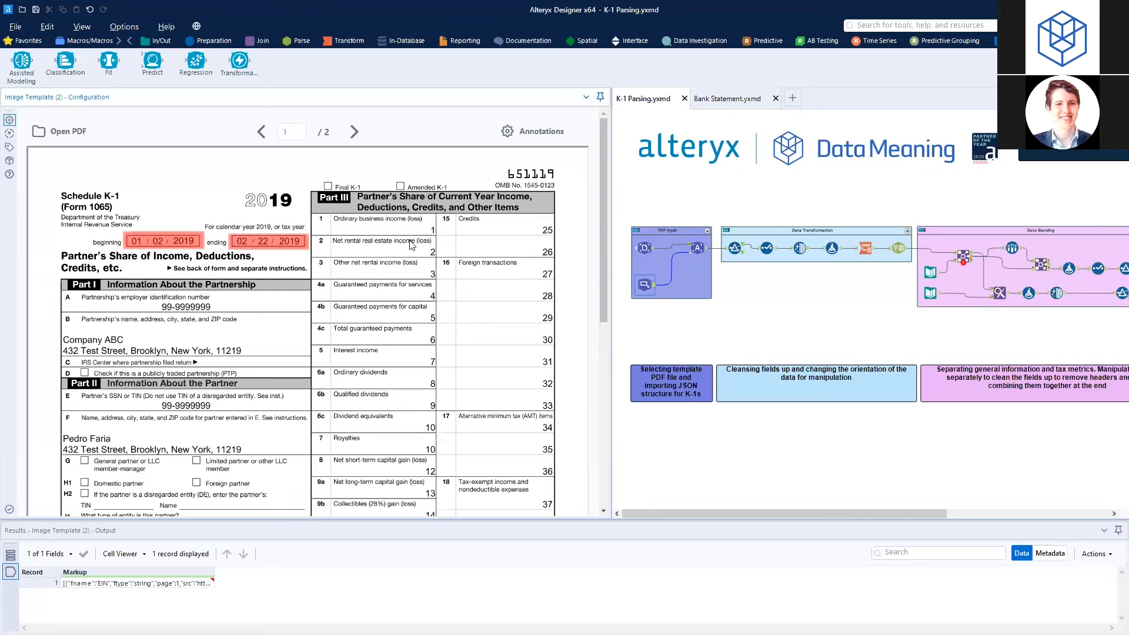
scroll(433, 286, down, 5)
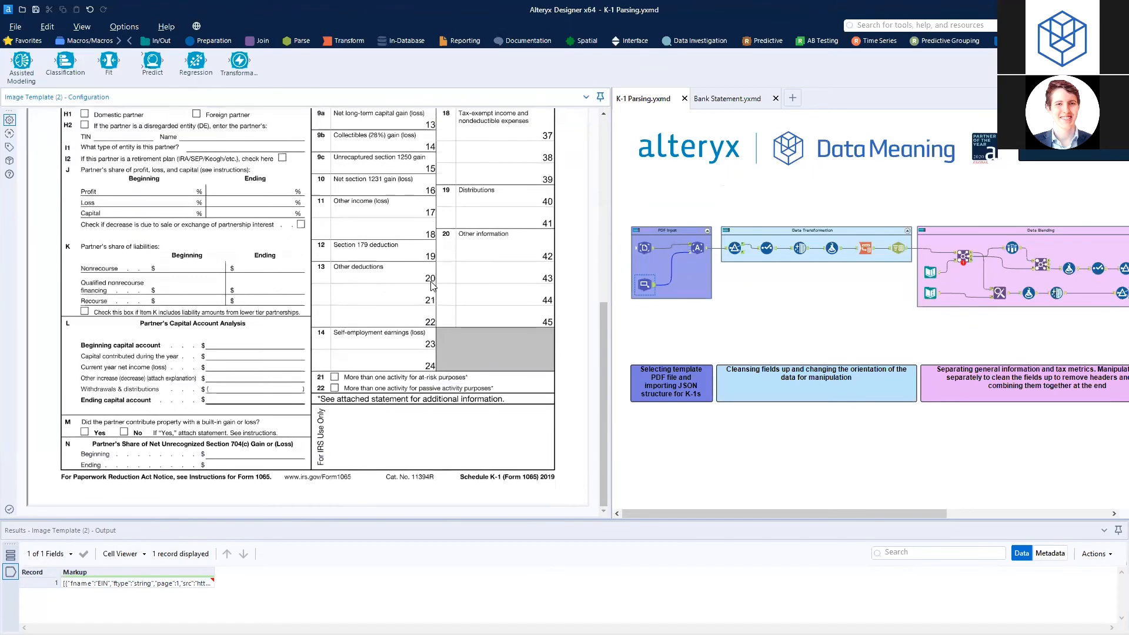
scroll(432, 286, up, 5)
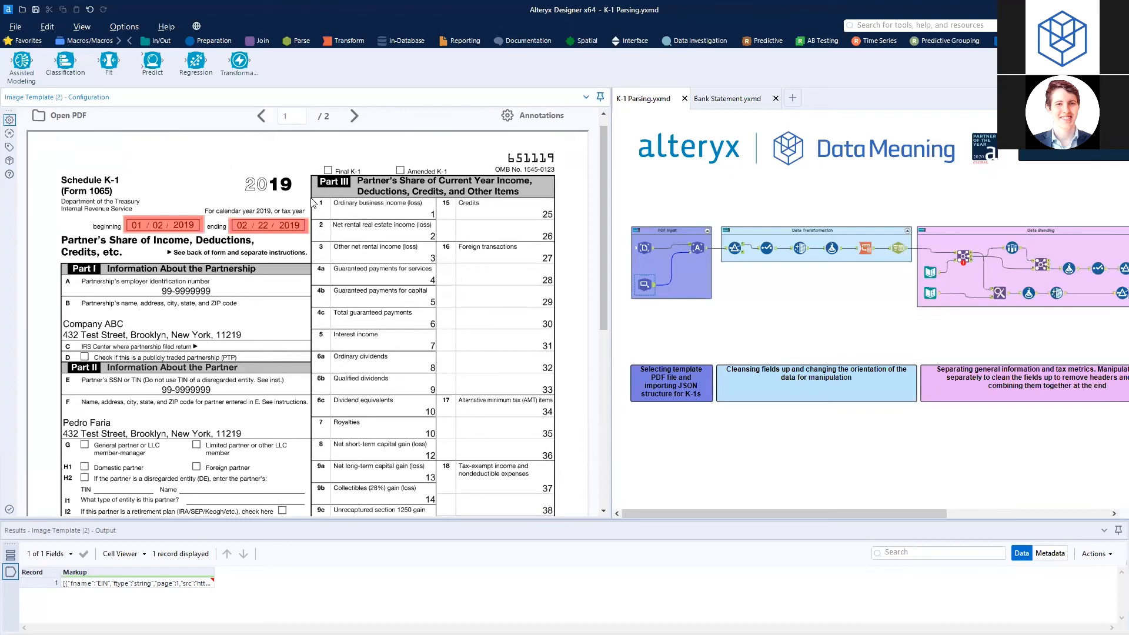
mouse_move(312, 198)
mouse_down()
mouse_move(440, 234)
mouse_move(436, 220)
mouse_up()
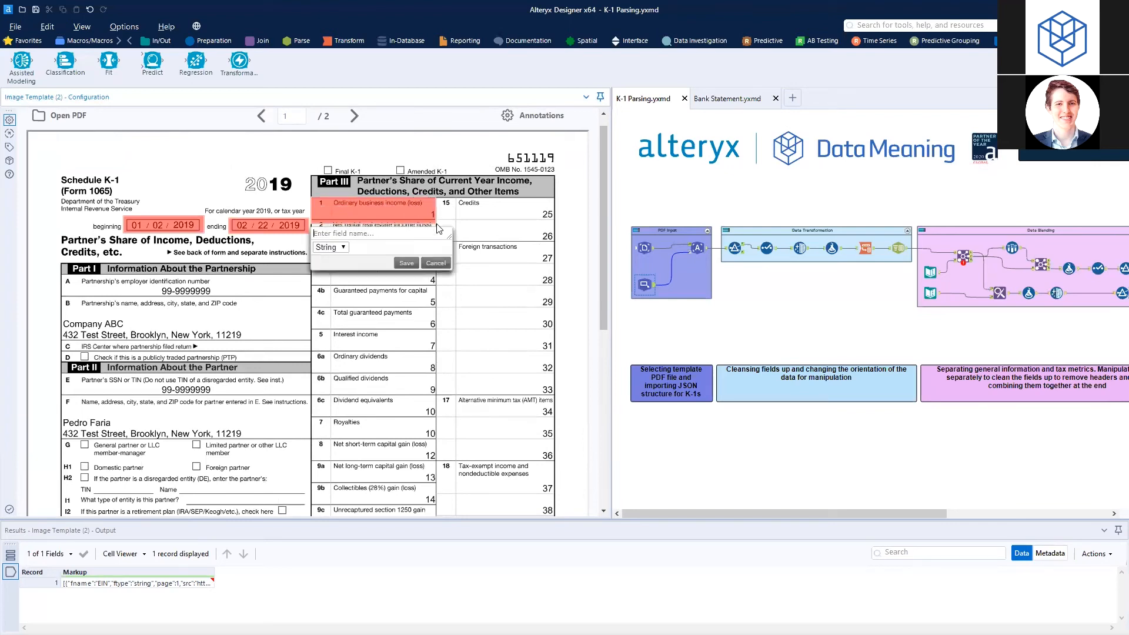
click(437, 263)
mouse_move(324, 247)
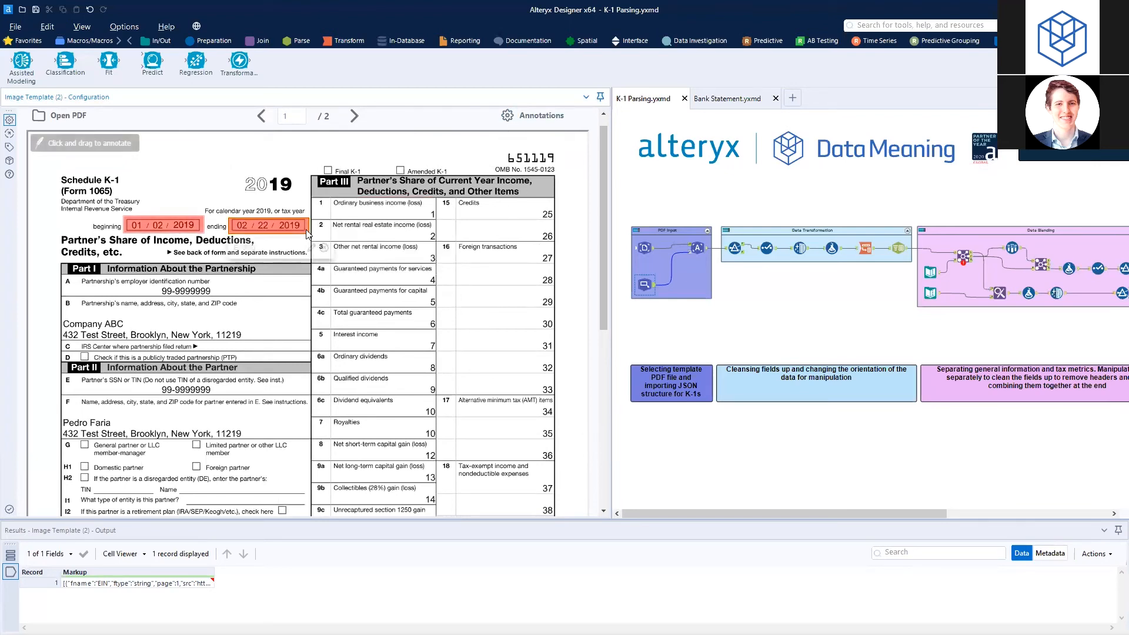
mouse_move(217, 247)
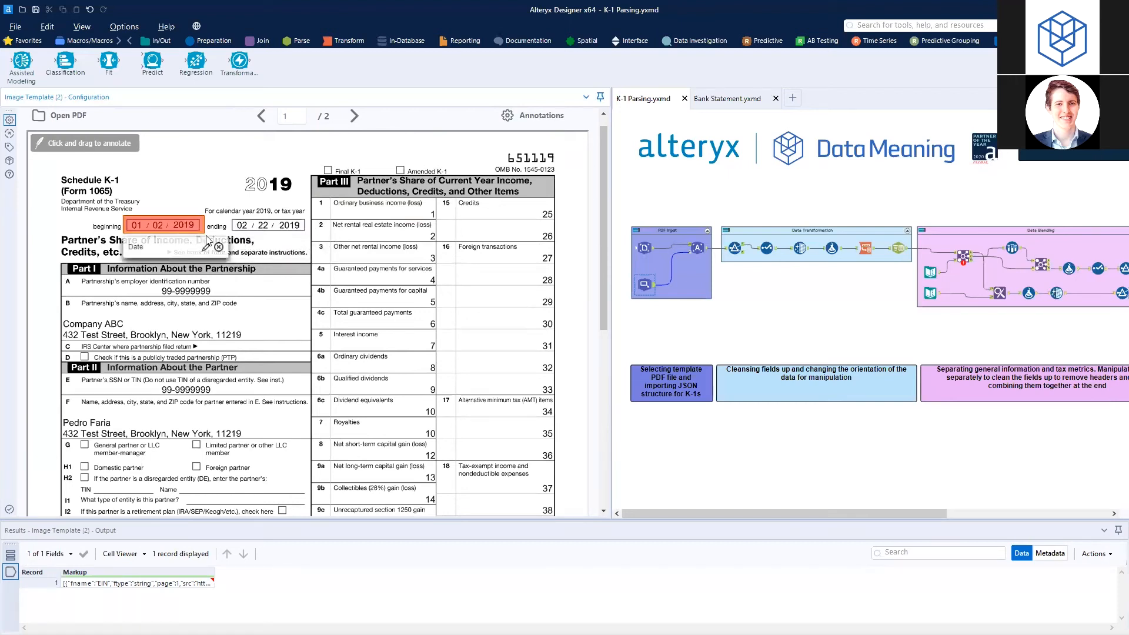
Step: Import the saved field annotations from K-1.json in the K-1 Data folder into the Image Template tool
click(546, 116)
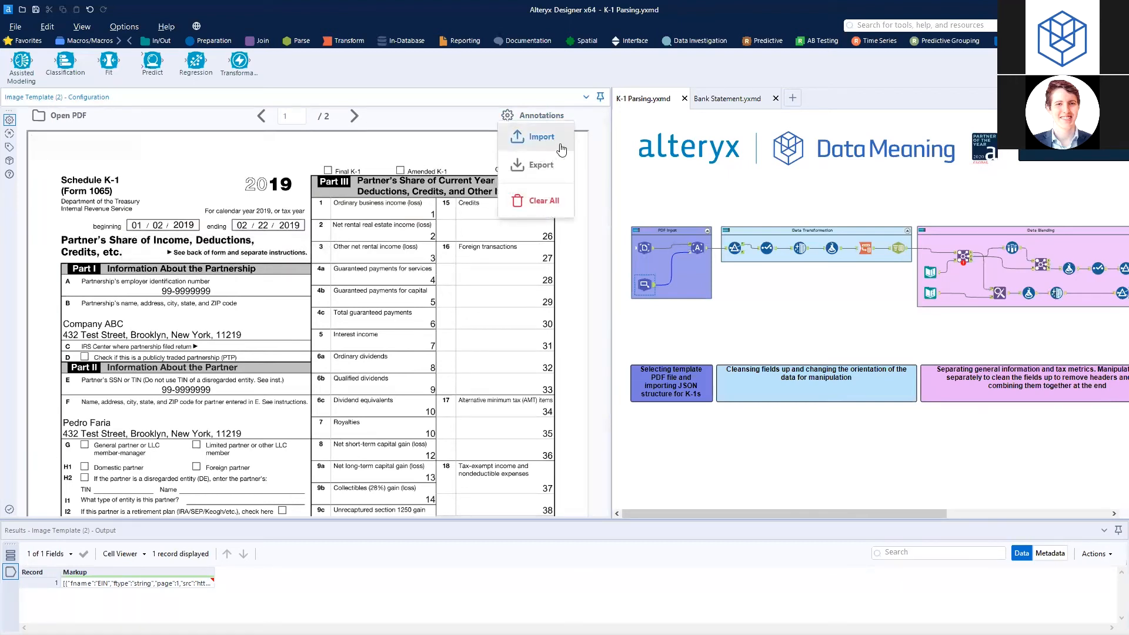
click(547, 141)
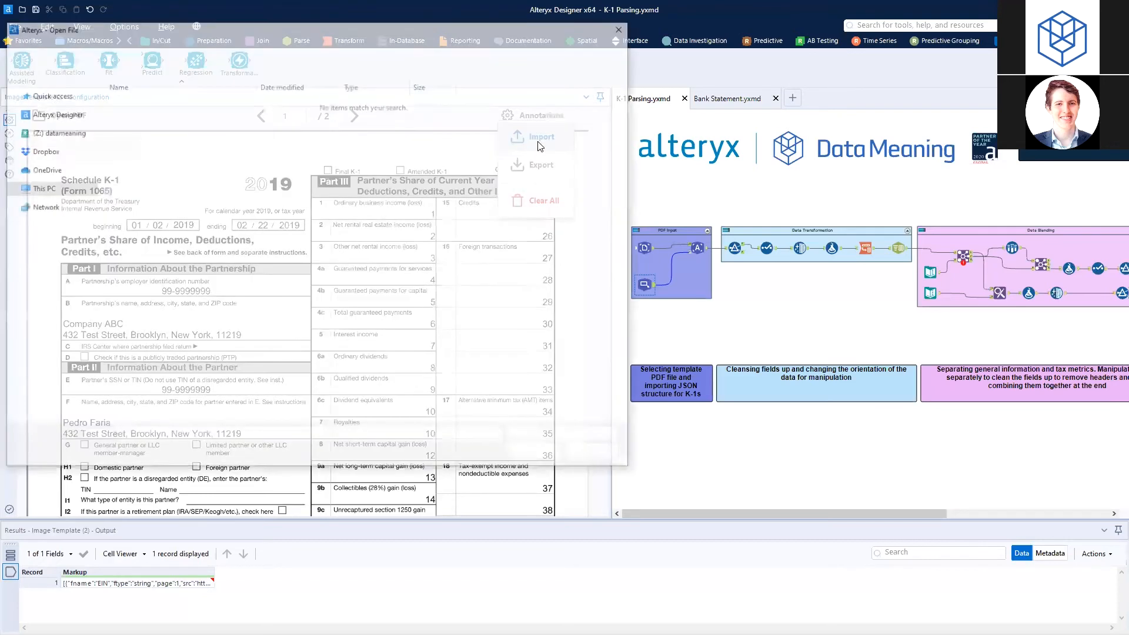
click(259, 47)
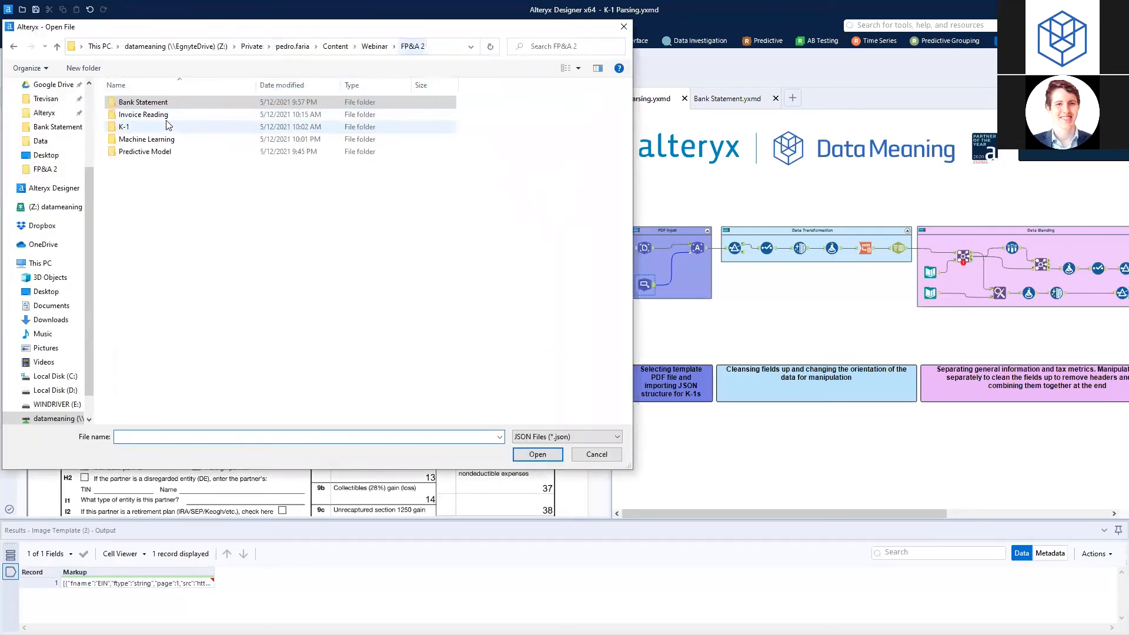
click(157, 127)
double_click(157, 126)
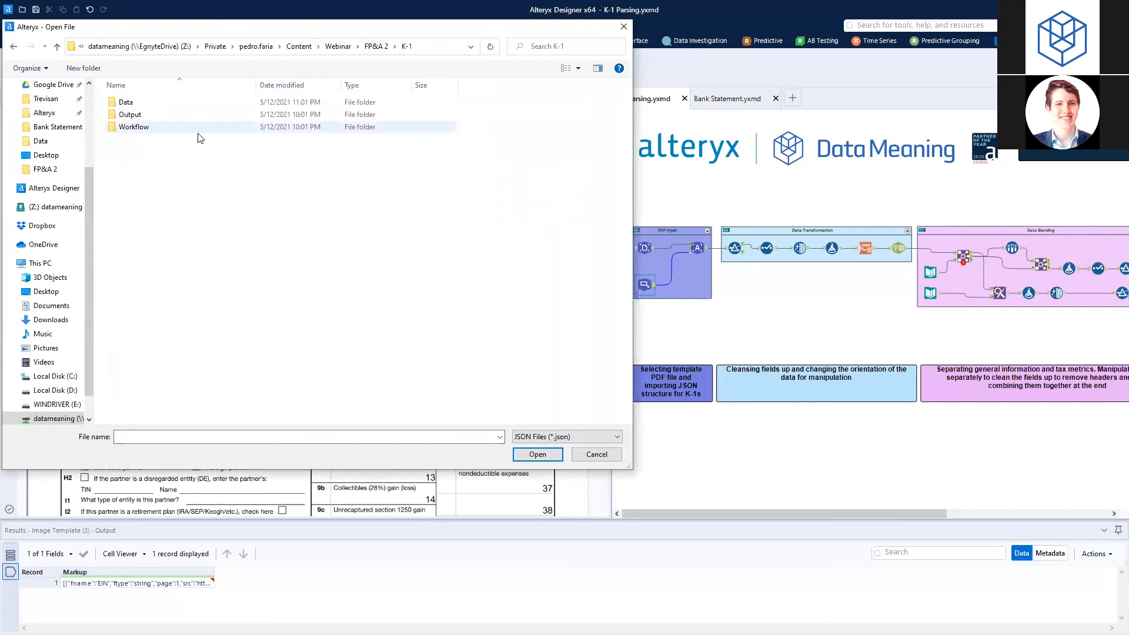
double_click(148, 103)
click(139, 116)
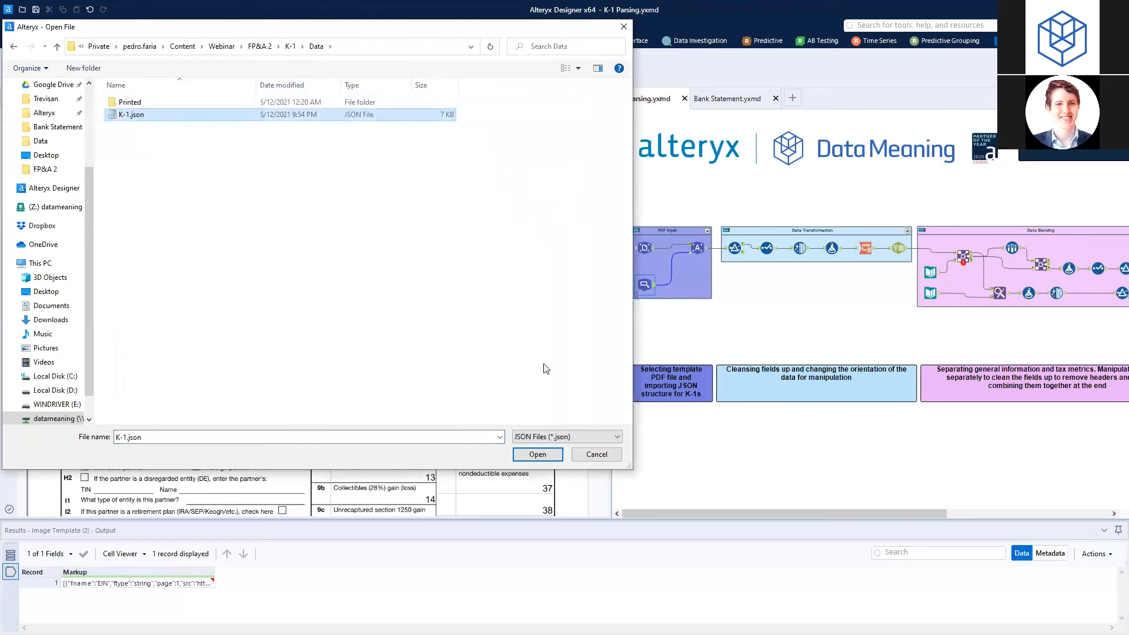
key(Tab)
key(Return)
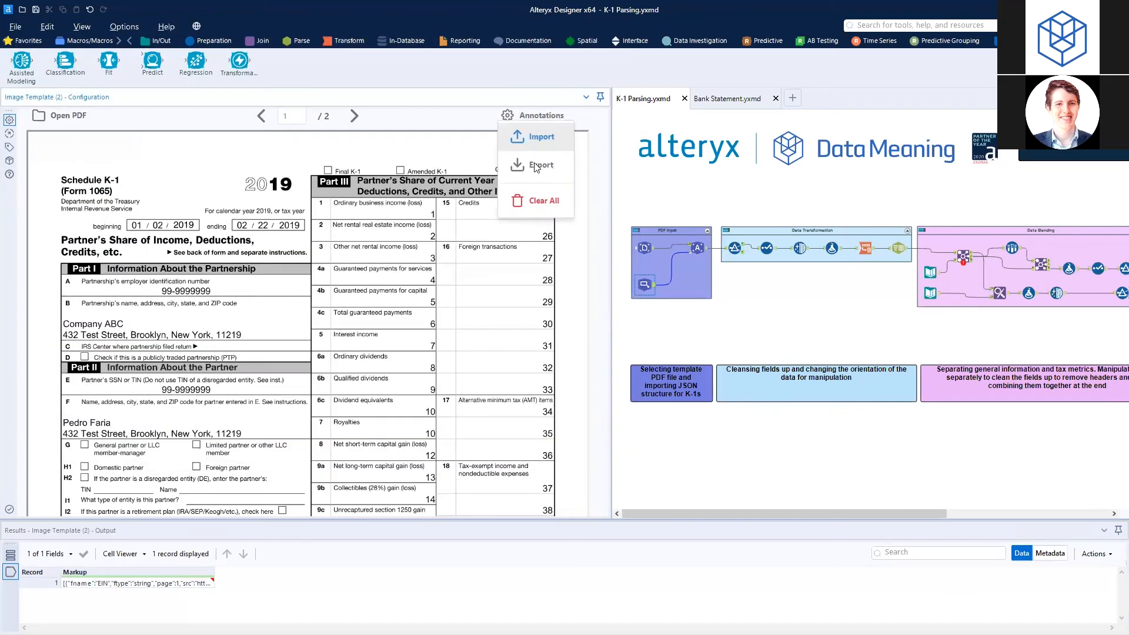
click(537, 119)
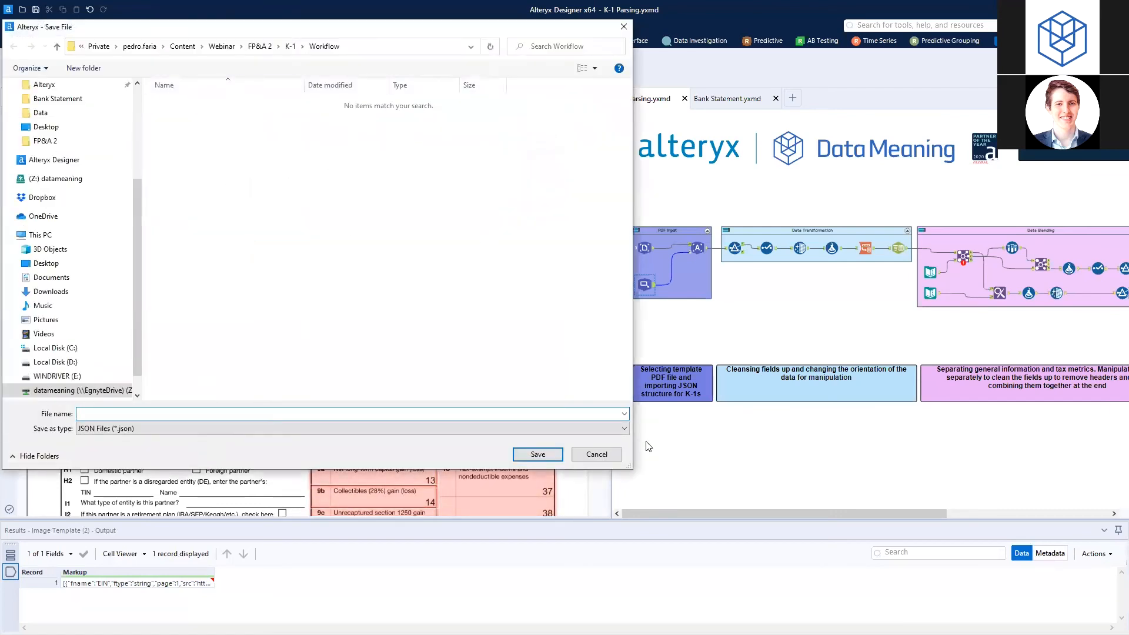
click(597, 454)
click(484, 258)
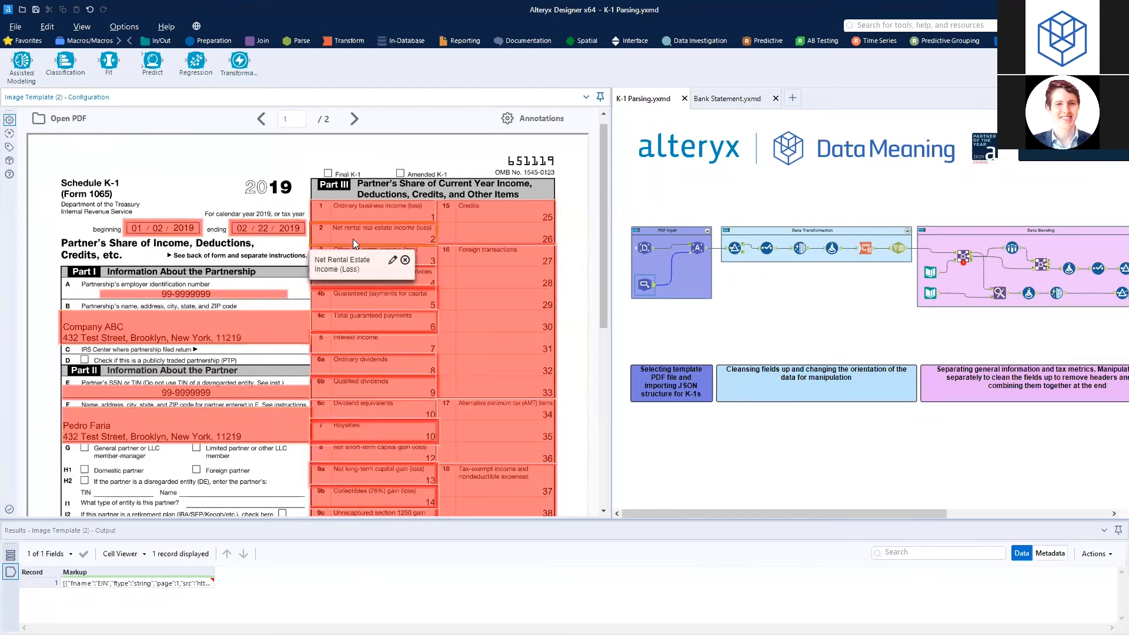
Step: Review the imported field annotations across the first page of the K-1 template
scroll(475, 323, down, 6)
scroll(475, 322, up, 2)
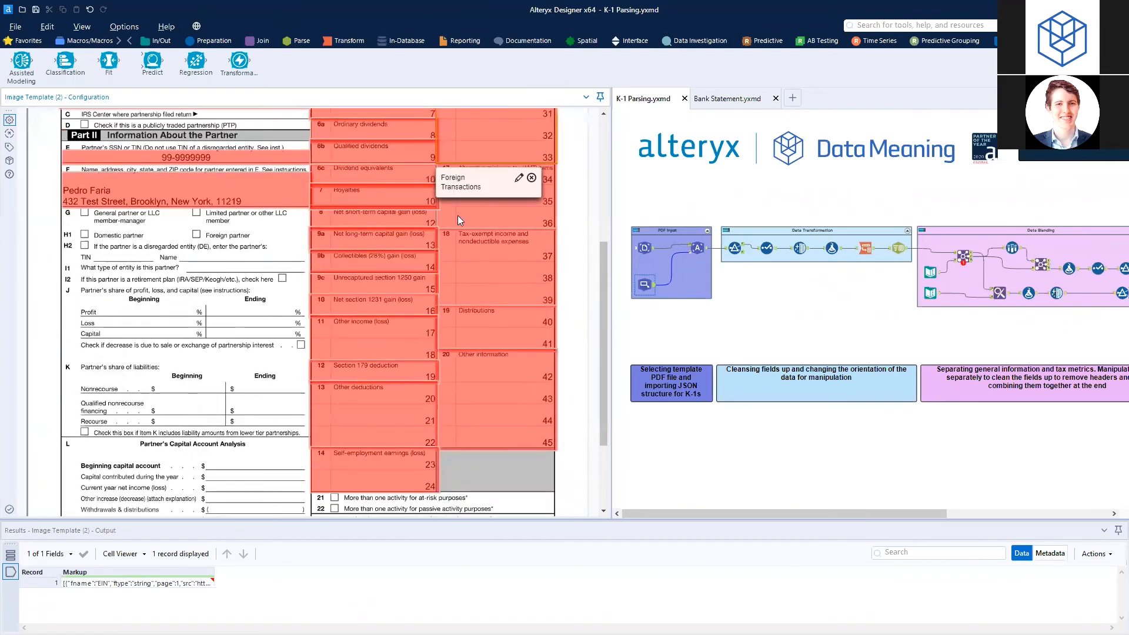
scroll(508, 396, up, 2)
scroll(508, 396, up, 2)
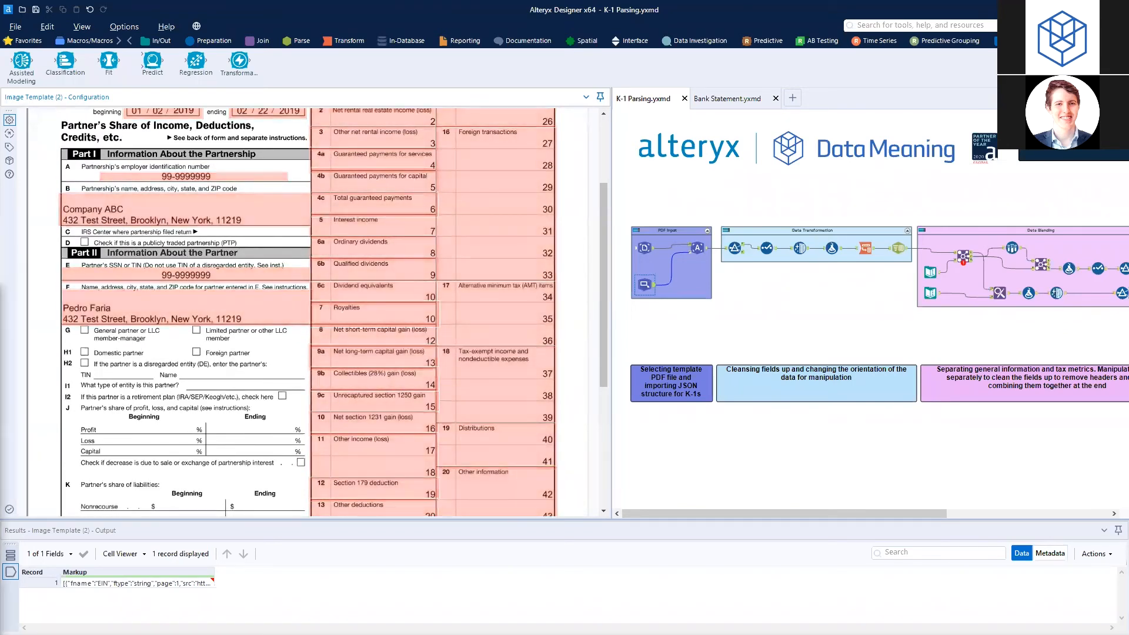
Step: Switch to Acrobat Reader, compare the layouts of K1 1 Printed.pdf and K1 2.pdf, and return to Alteryx Designer
drag(641, 5, 420, 9)
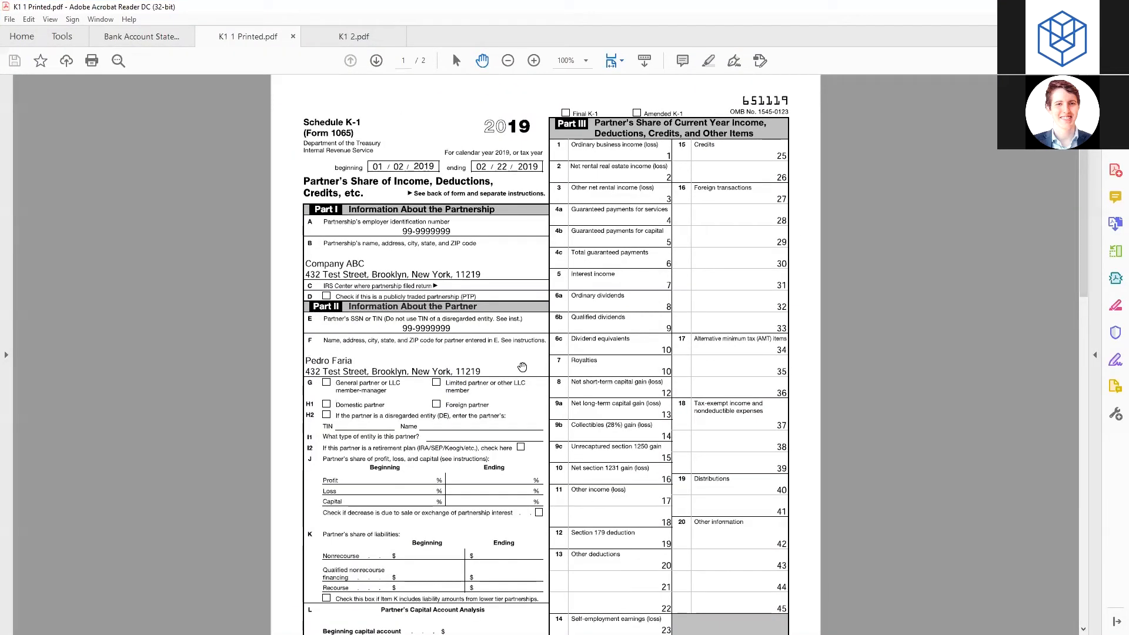
click(350, 37)
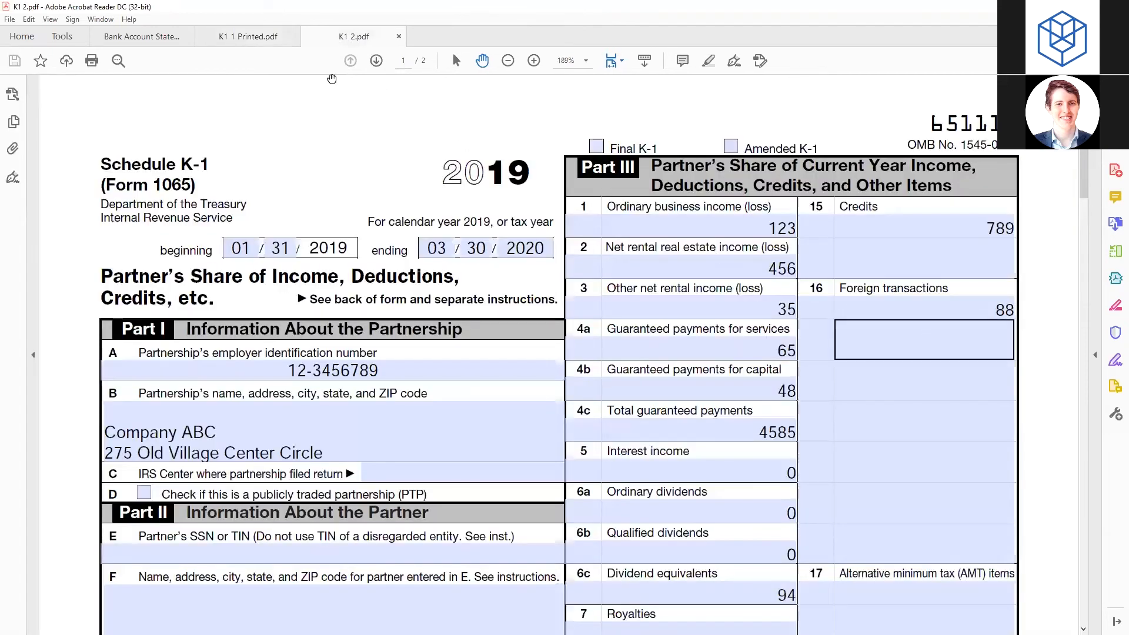
click(248, 36)
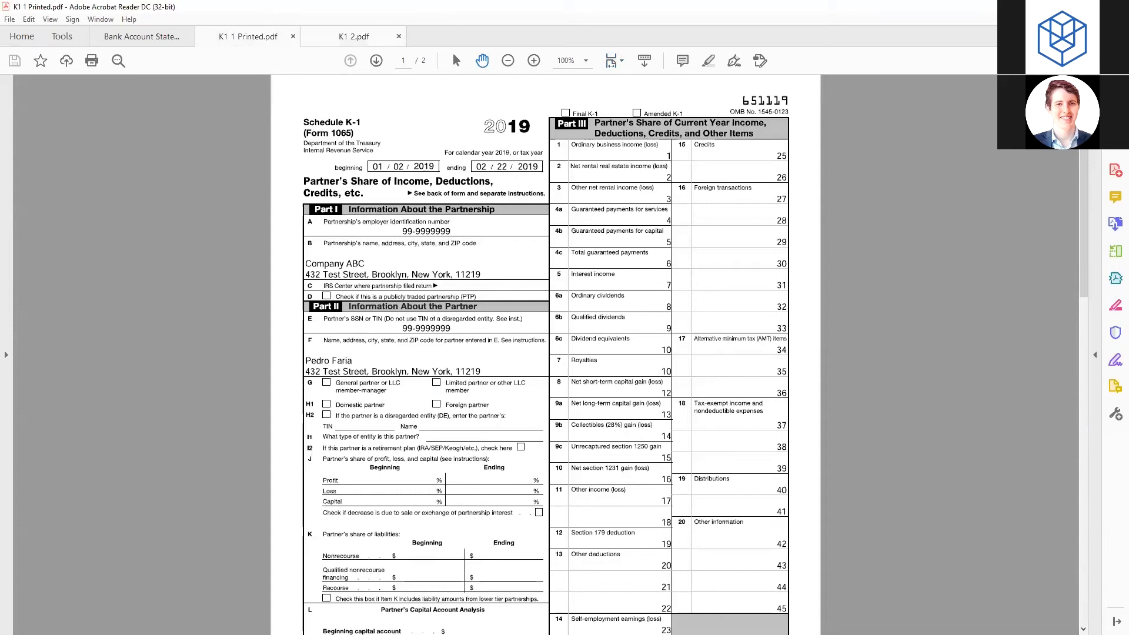
key(alt+Tab)
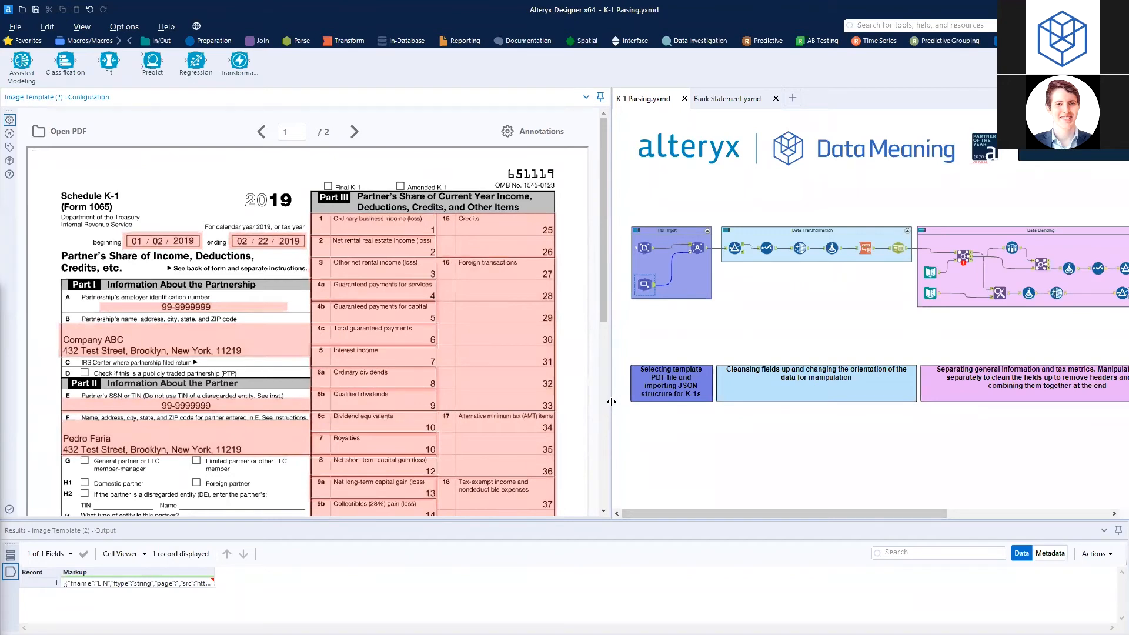
Step: Read both records' Ordinary Business Income (Loss) values in the page Filter's true output and compare them with the K-1 PDF in Acrobat Reader
drag(612, 402, 537, 402)
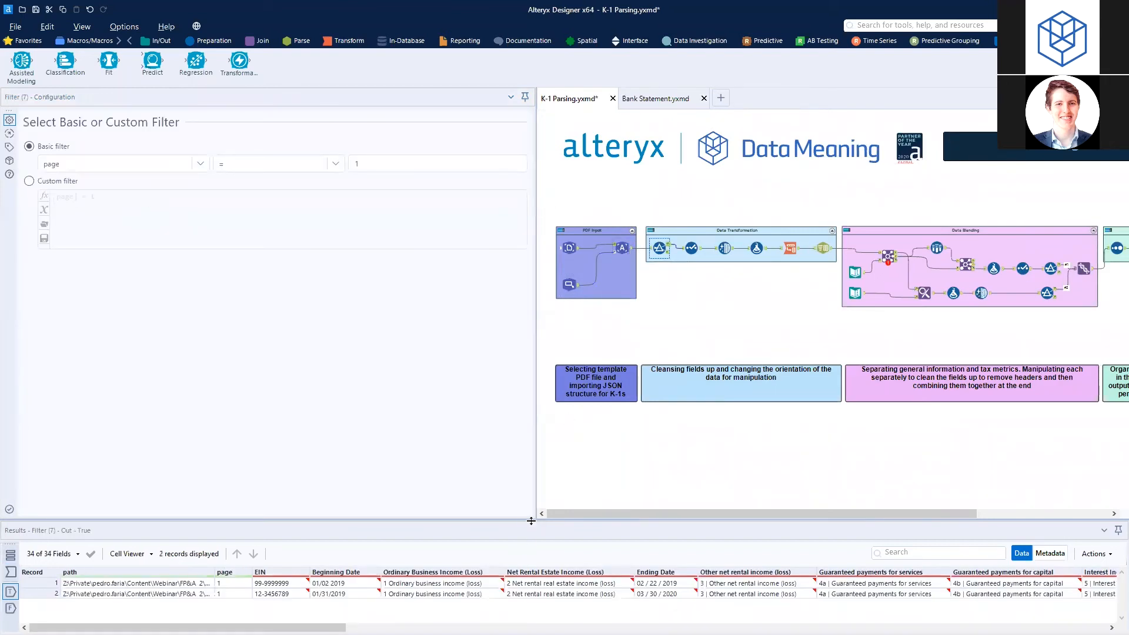
drag(531, 521, 535, 395)
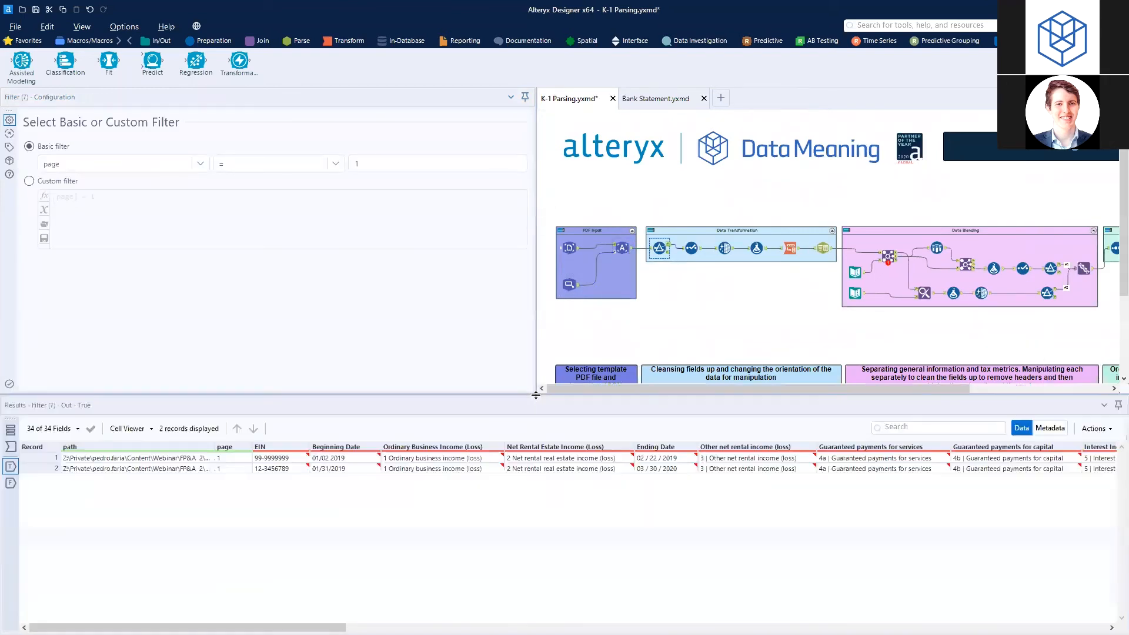
click(438, 459)
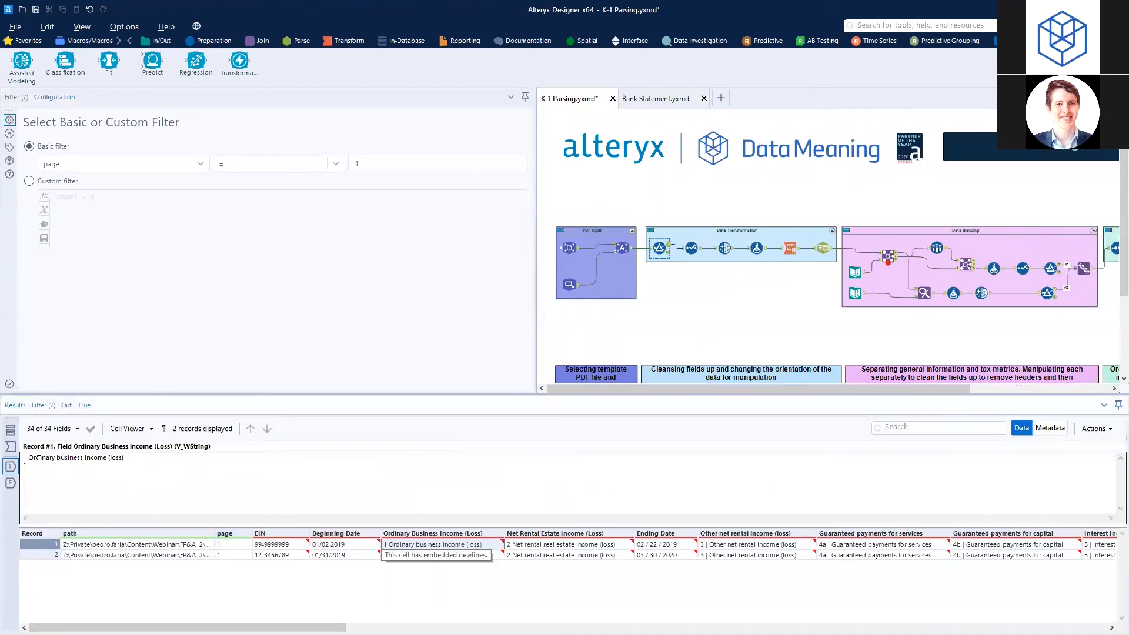
click(116, 465)
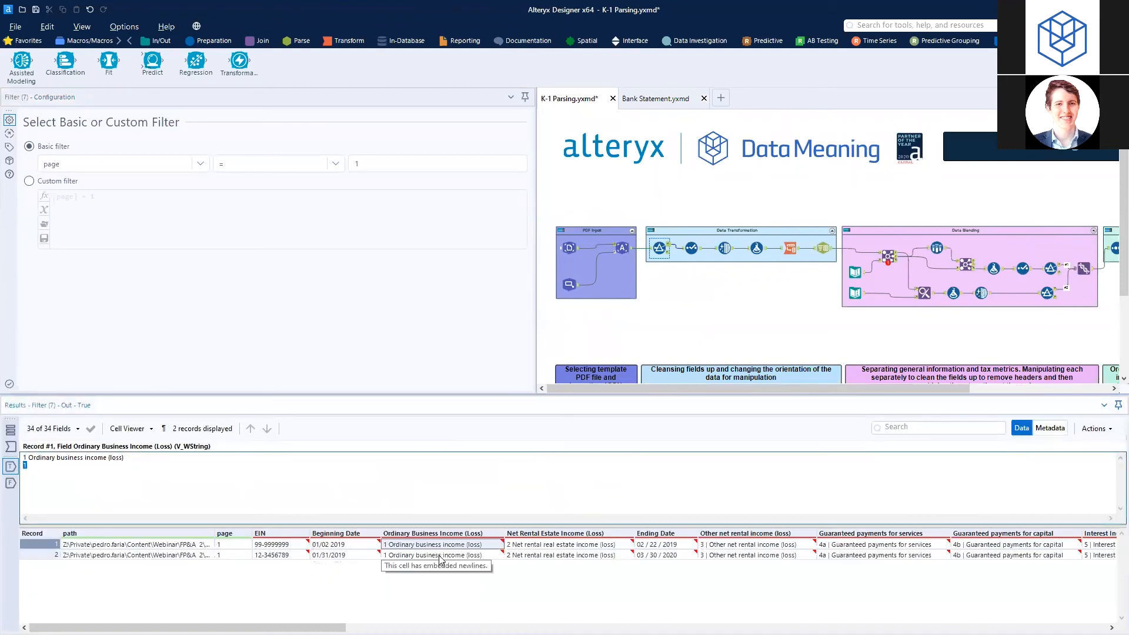
click(441, 555)
double_click(37, 467)
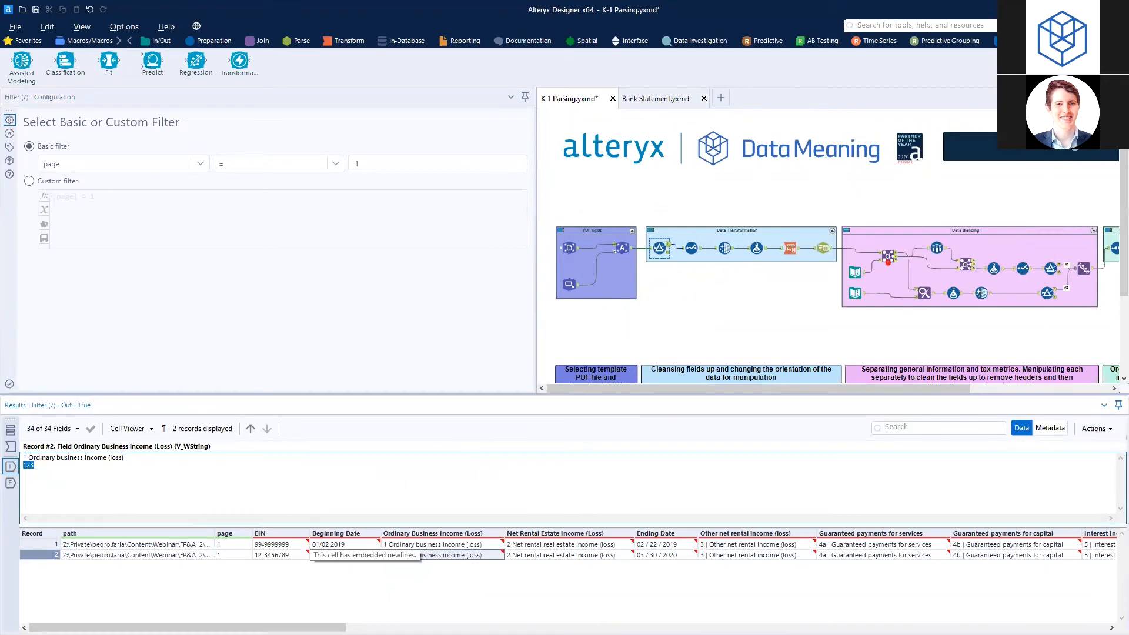
key(alt+Tab)
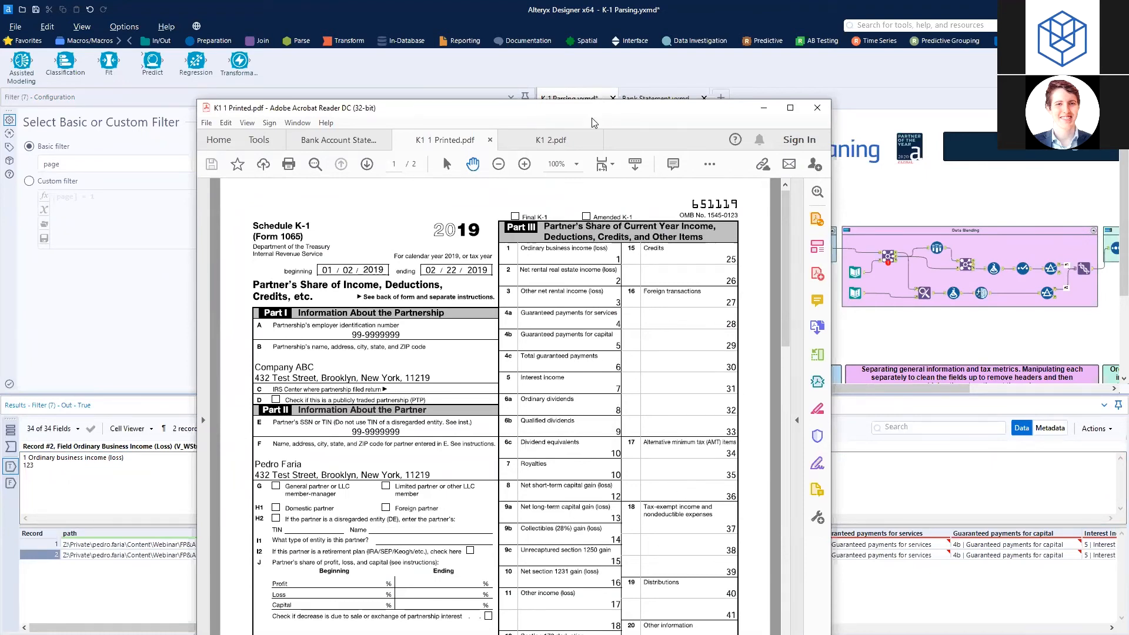
drag(592, 117, 0, 162)
Step: Read the first record's Net Rental Estate Income, Ending Date, Other net rental income and Guaranteed payments for services cells in the Filter results
click(591, 547)
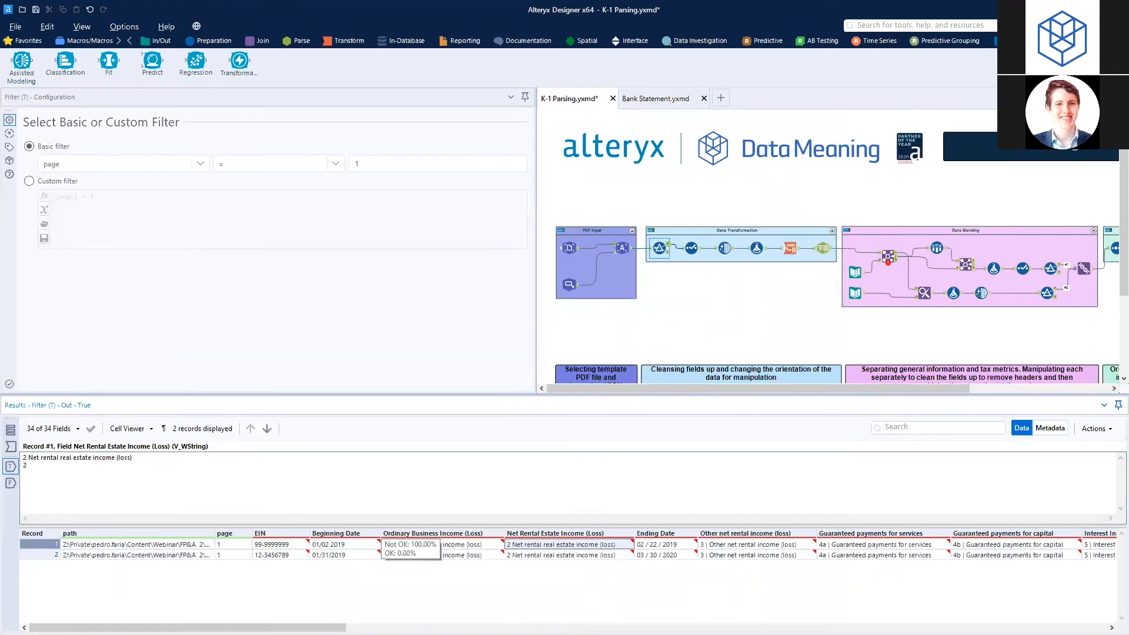
click(652, 545)
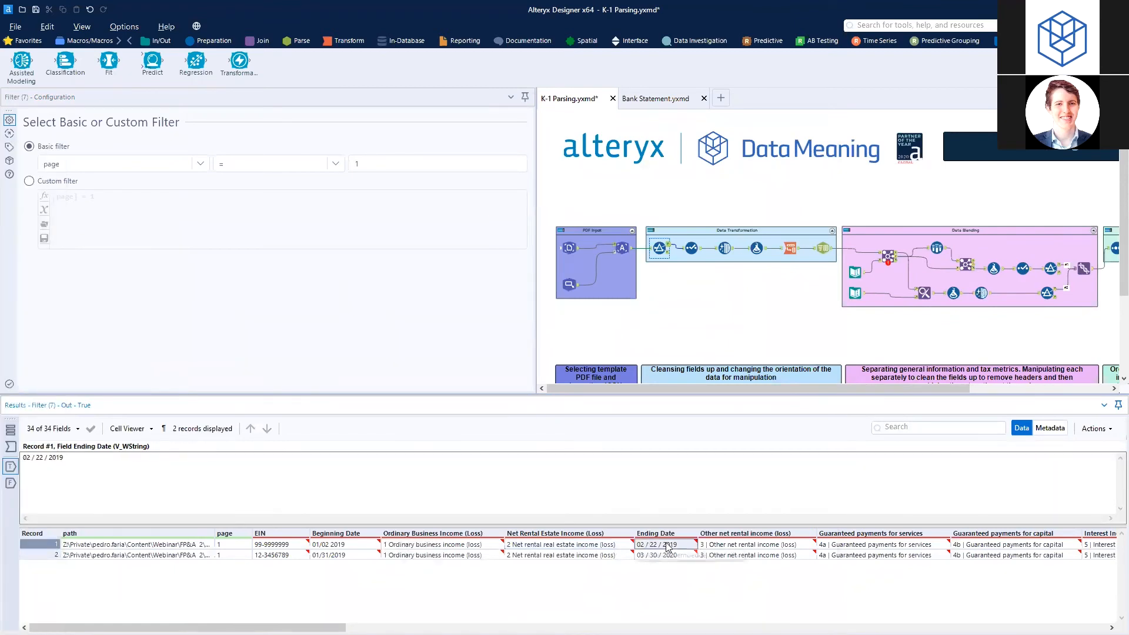
click(729, 546)
click(847, 544)
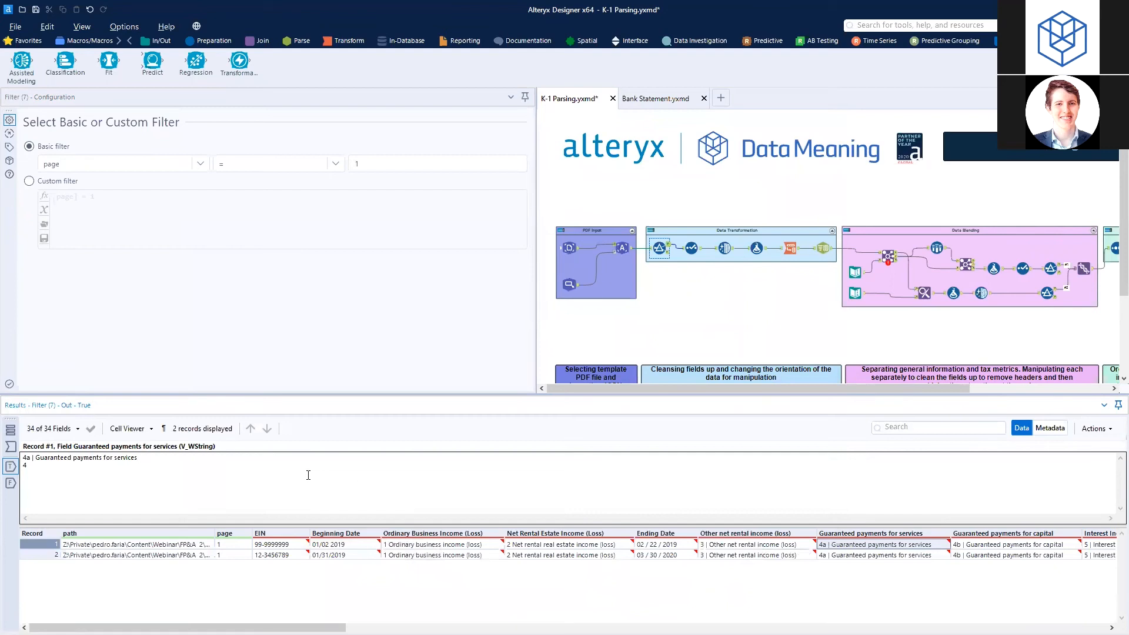
drag(54, 463, 33, 463)
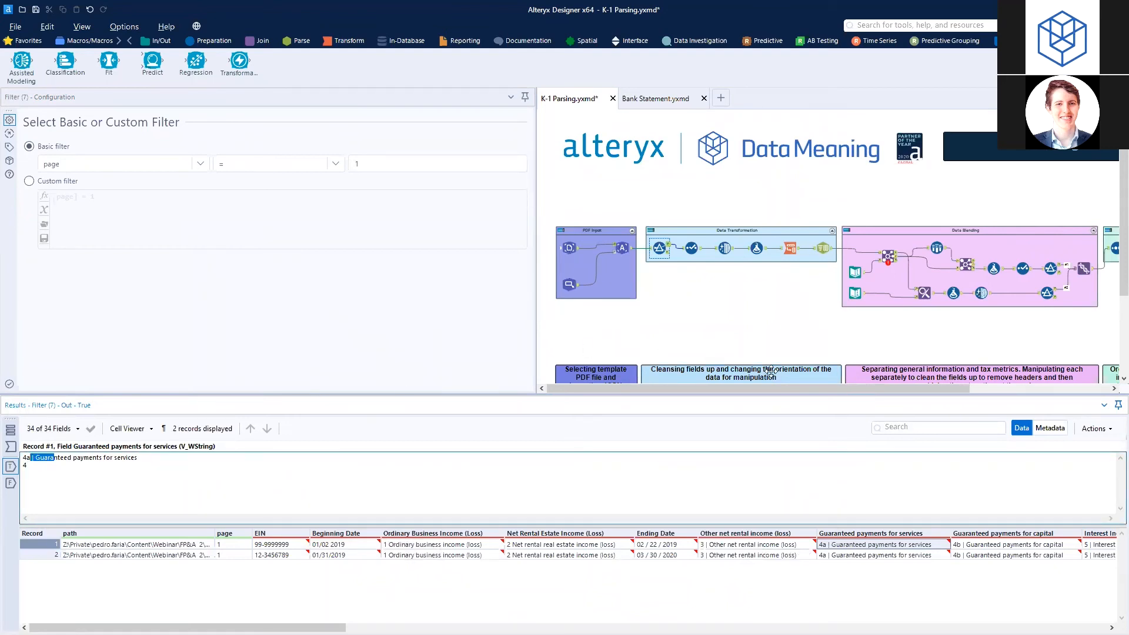
Step: Review the Data Transformation tools and read the Text To Columns output that splits the Value column to rows
drag(781, 387, 821, 387)
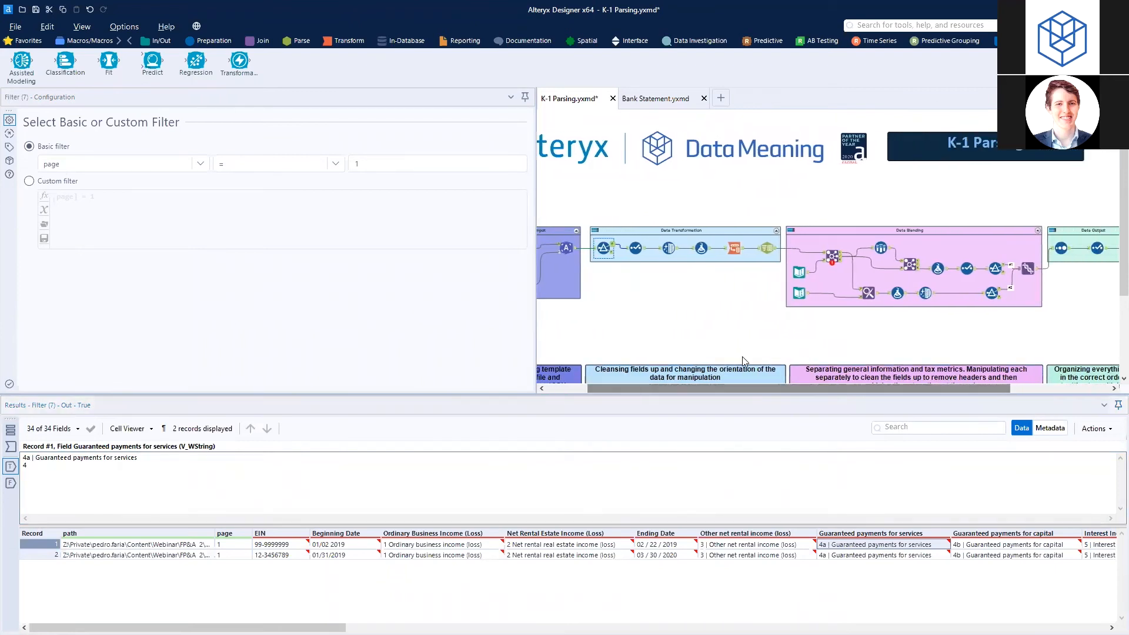
click(635, 247)
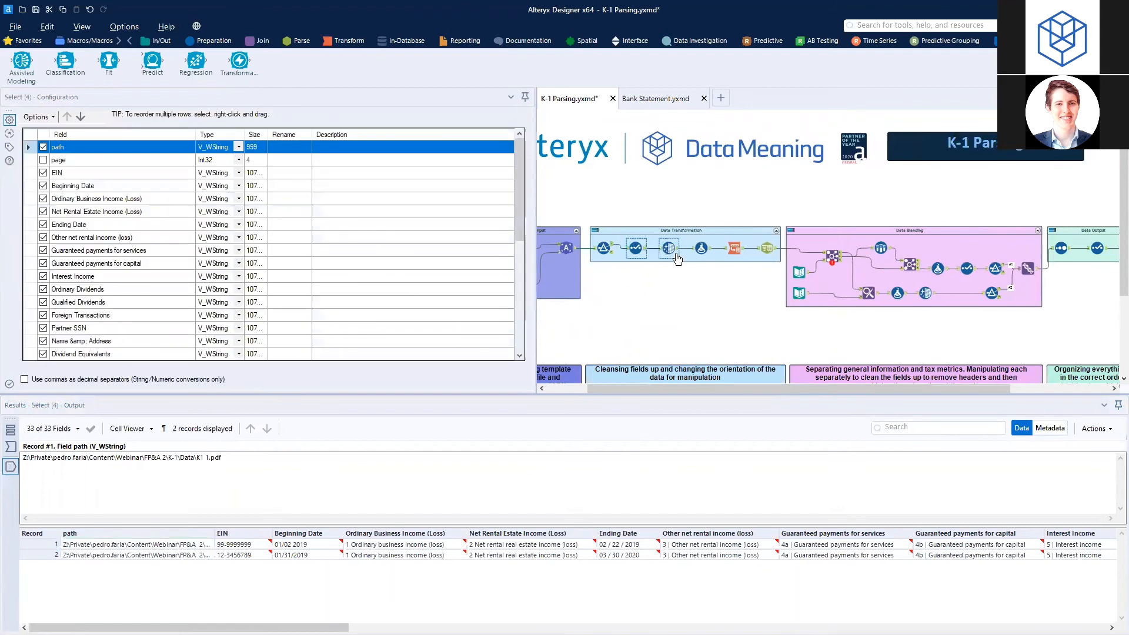
click(702, 248)
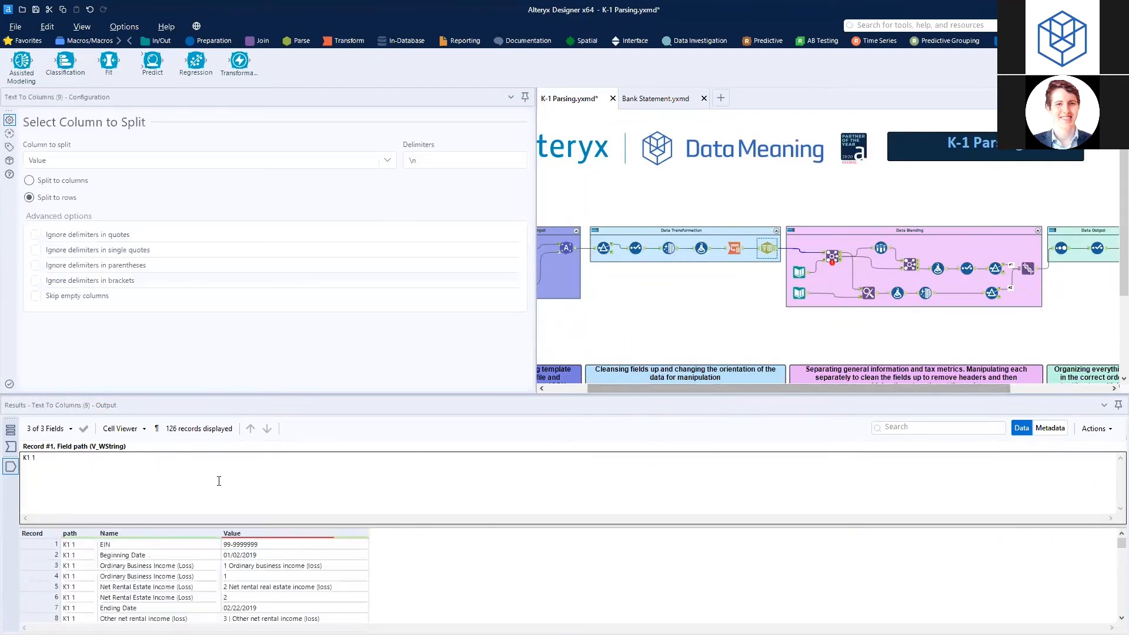
click(118, 428)
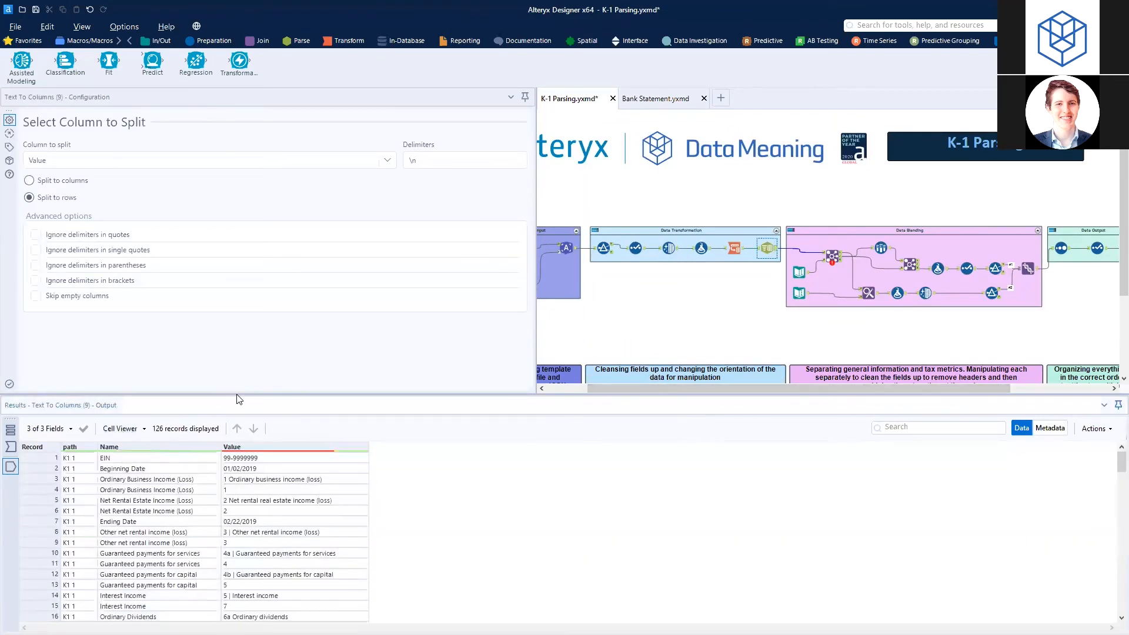
drag(237, 395, 234, 345)
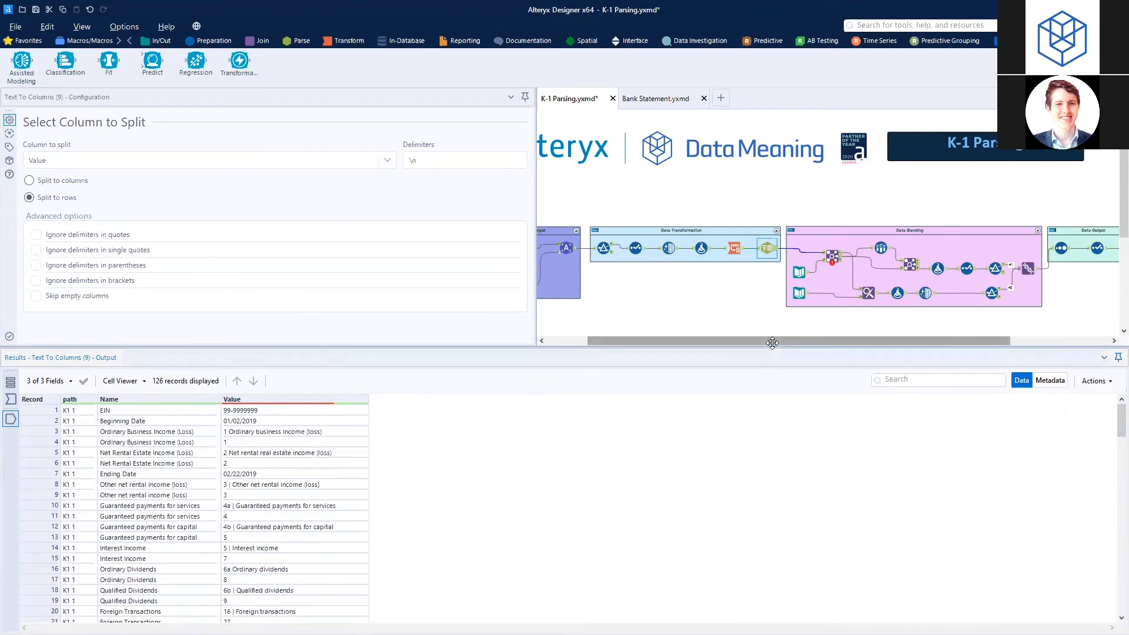
Step: Walk through the Data Blending tools, inspecting the outputs of the Join, Sample, Formula, Filter and Union
drag(771, 343, 808, 343)
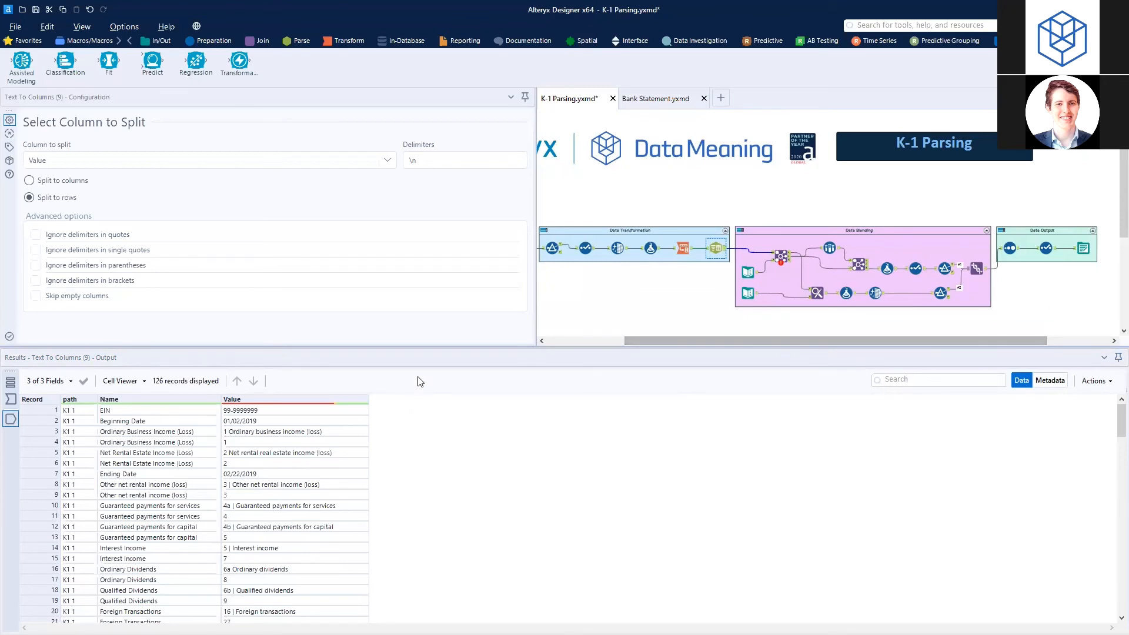
click(778, 257)
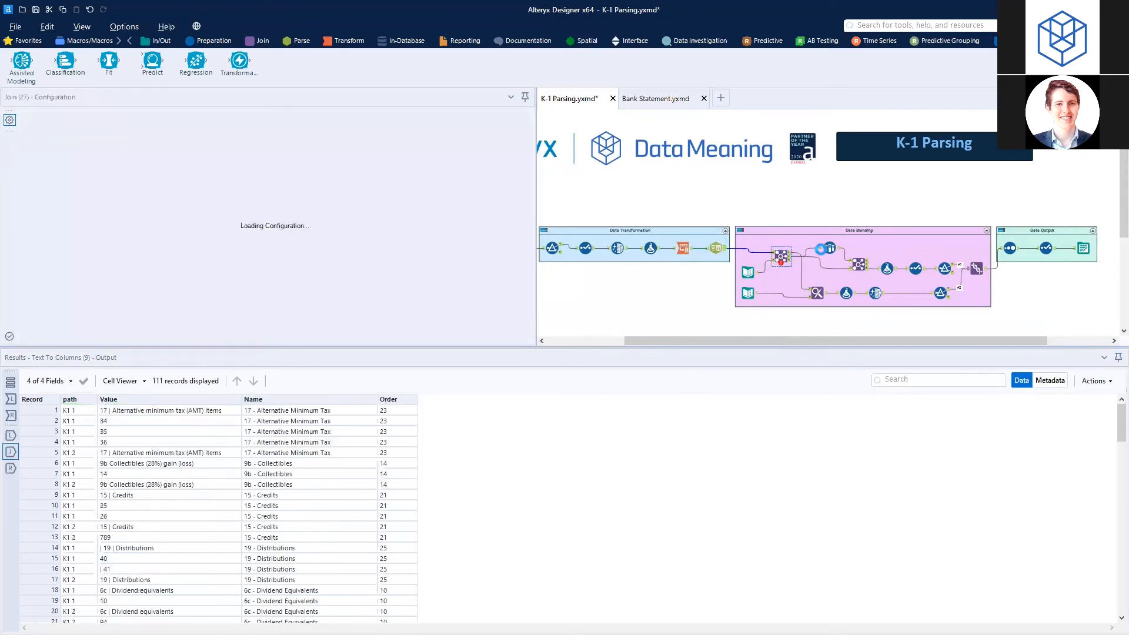
click(834, 251)
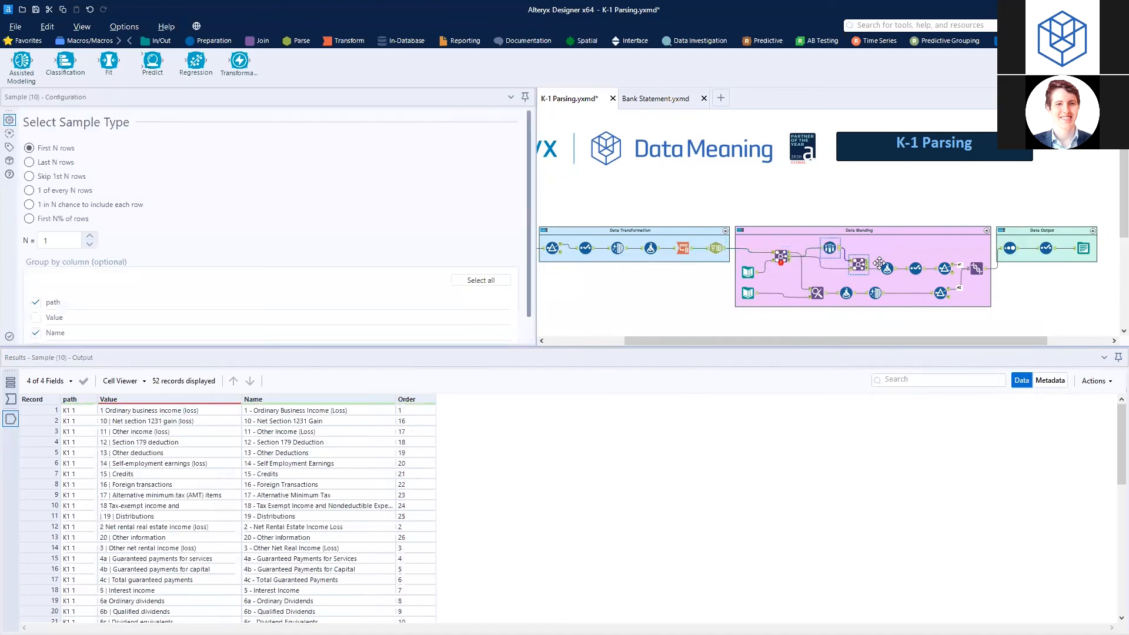
click(887, 268)
click(913, 271)
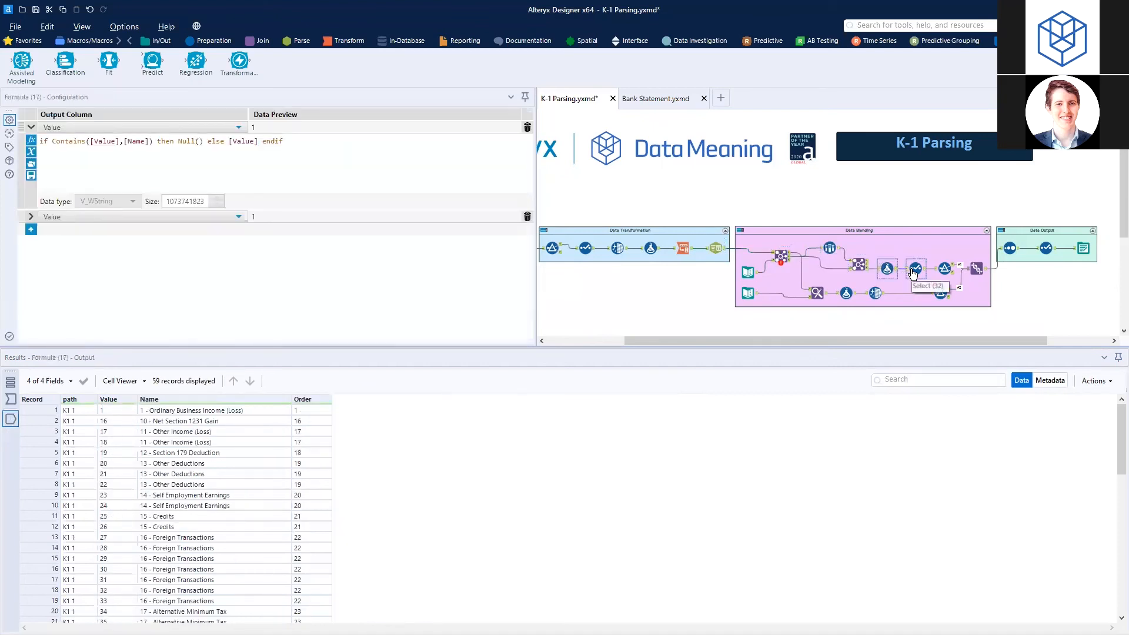
click(942, 271)
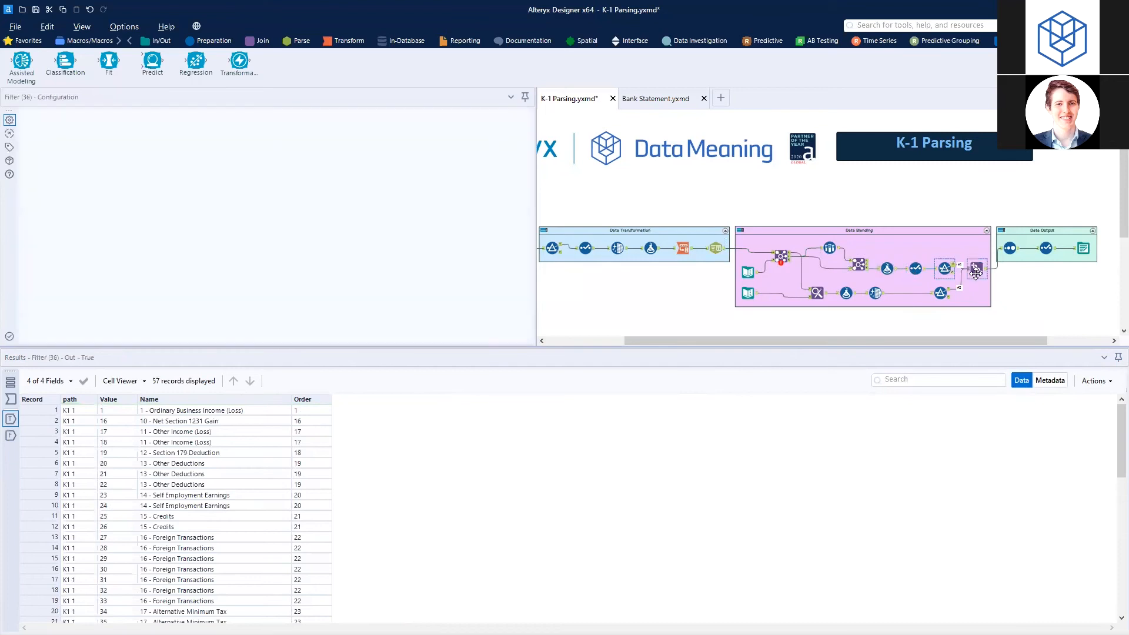
click(980, 269)
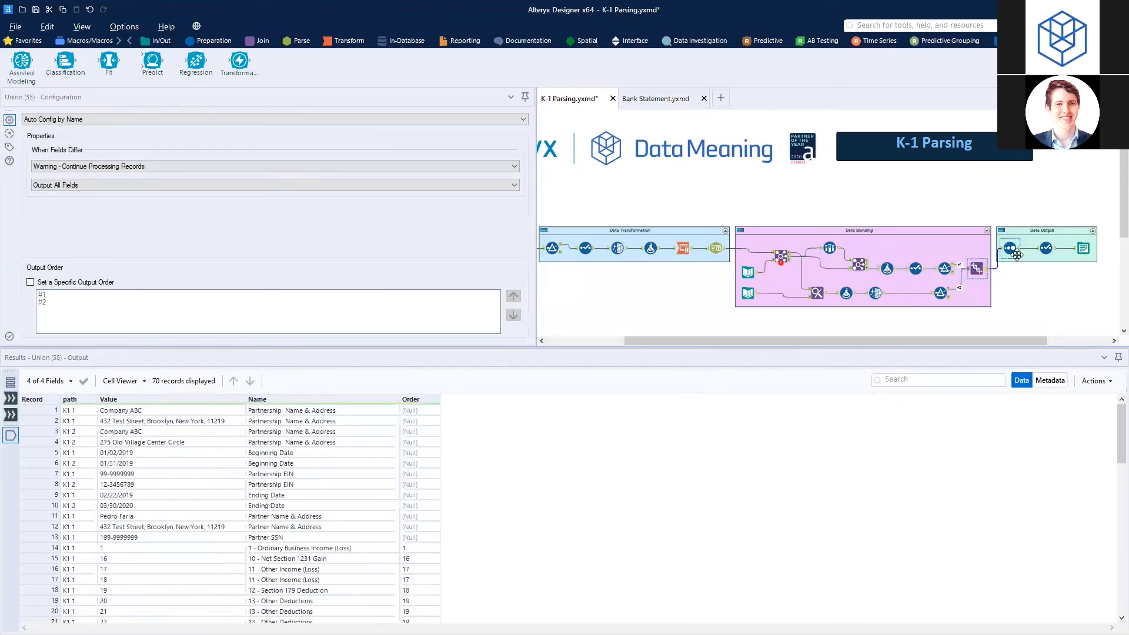
Step: Examine the final Select tool's output in Data Output, covering the K1 1 partnership details and numbered tax line values
click(1053, 252)
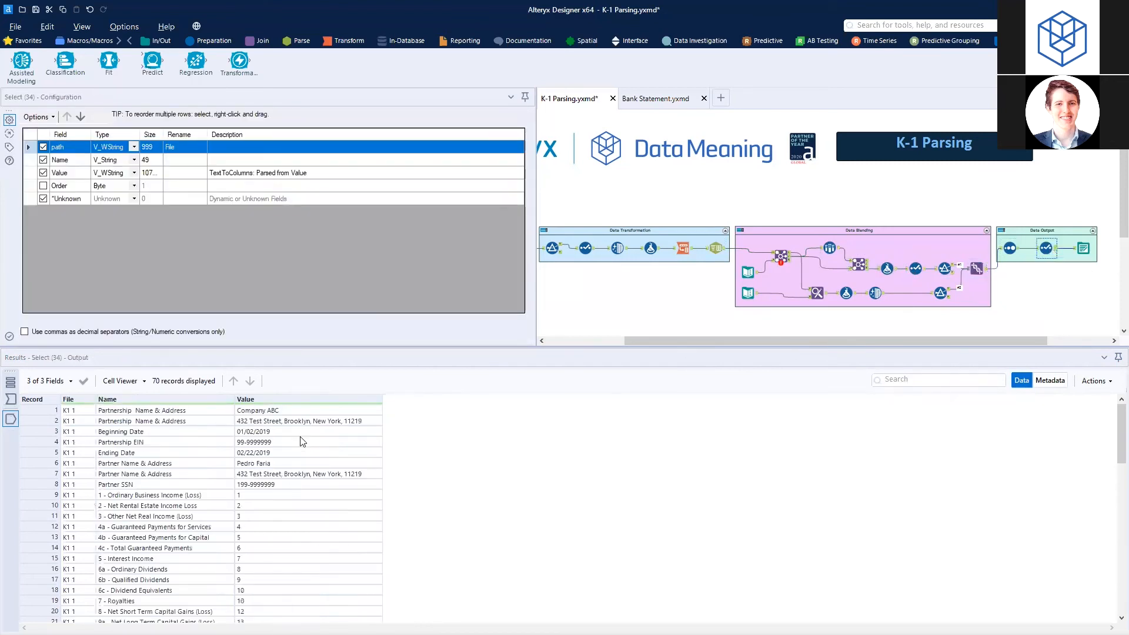
drag(295, 347, 290, 203)
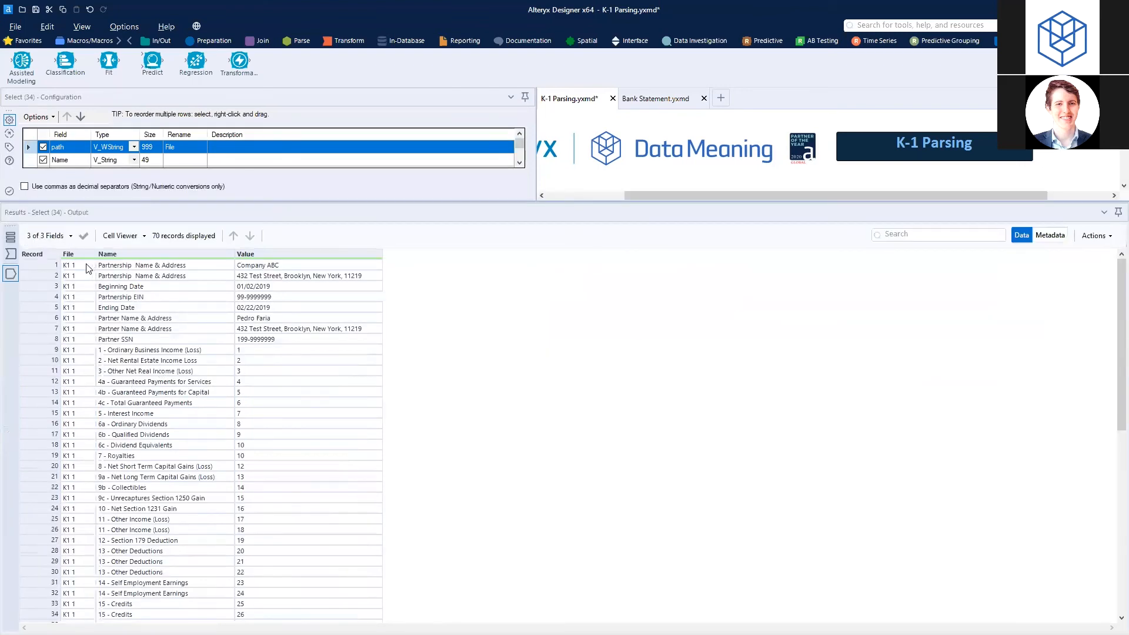
drag(141, 265, 145, 275)
drag(277, 266, 276, 286)
drag(130, 350, 285, 571)
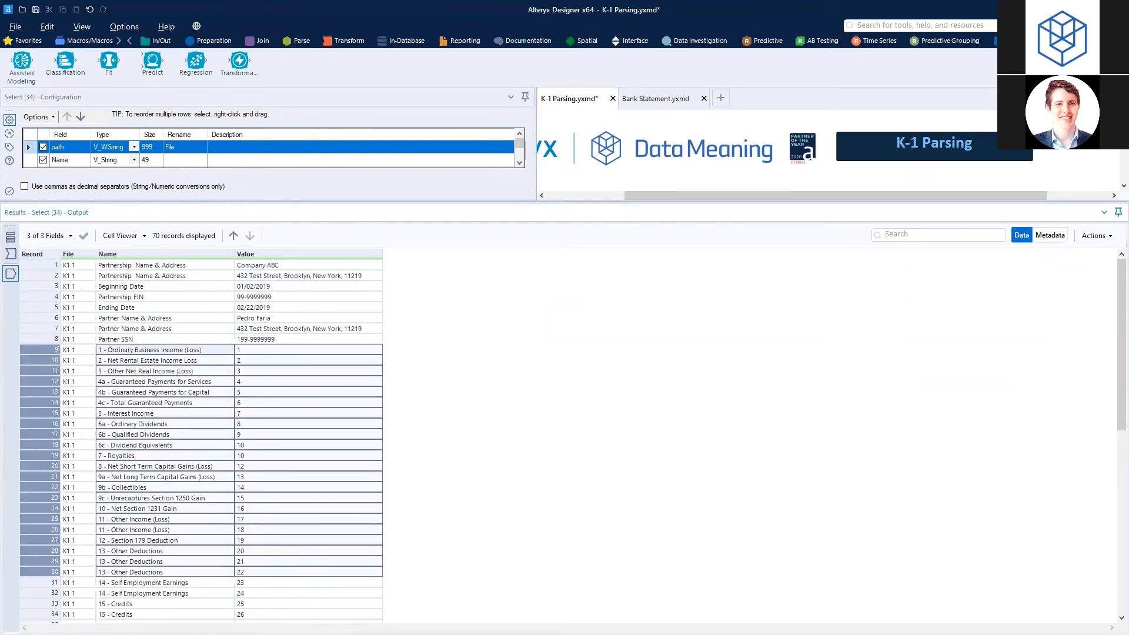
Step: Compare the final Select results with K1 1 Printed.pdf in Acrobat Reader and return to Alteryx Designer
key(alt+Tab)
click(233, 435)
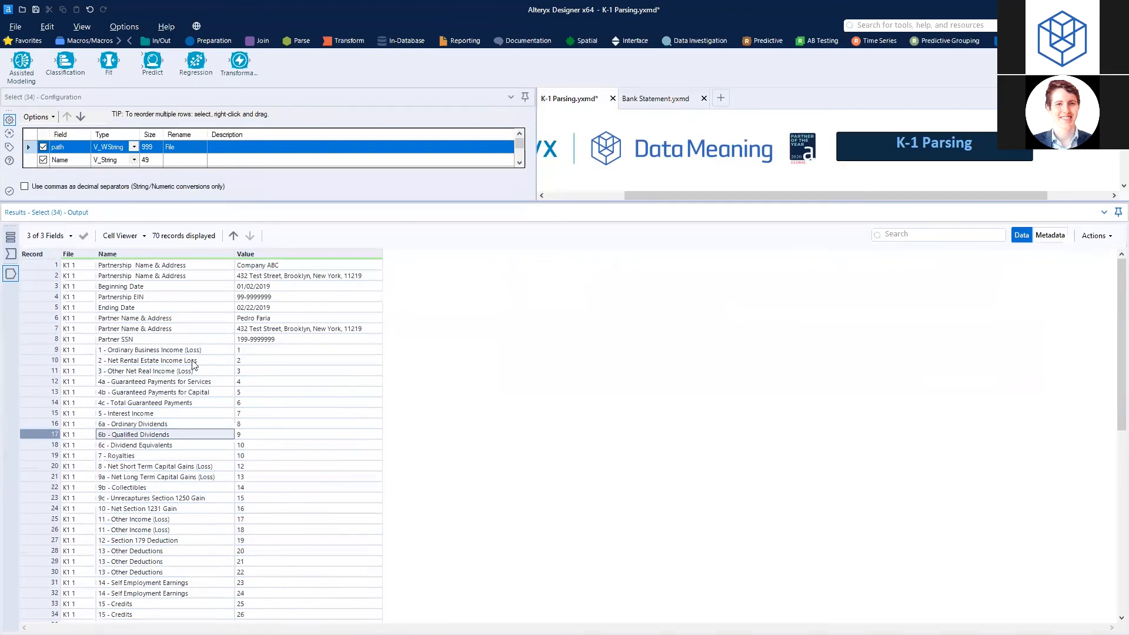
key(alt+Tab)
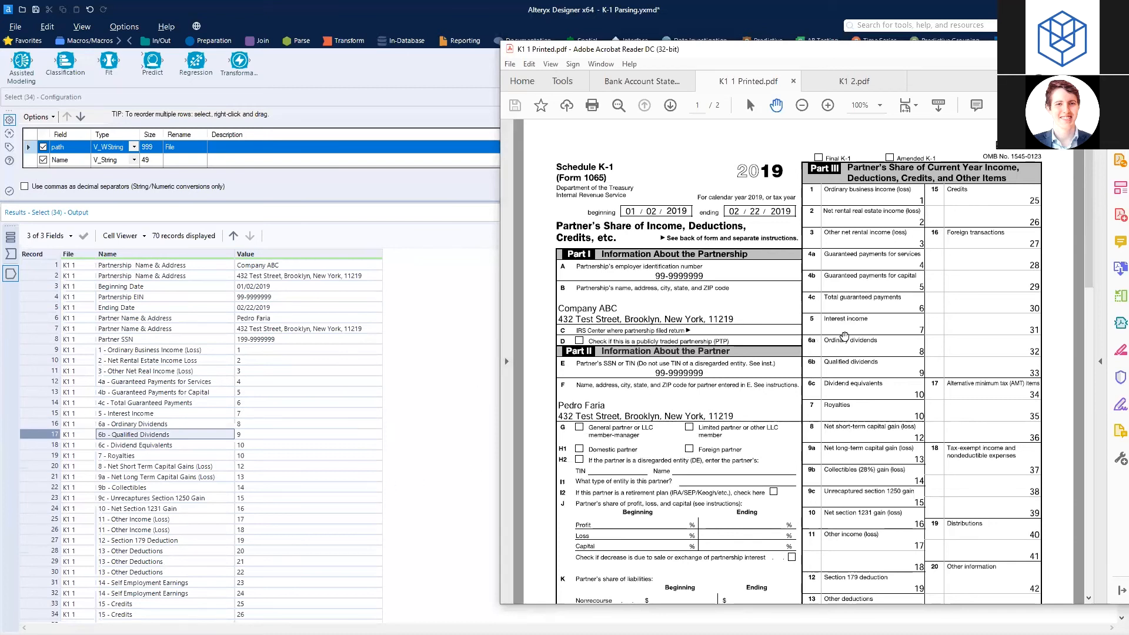
scroll(329, 504, down, 2)
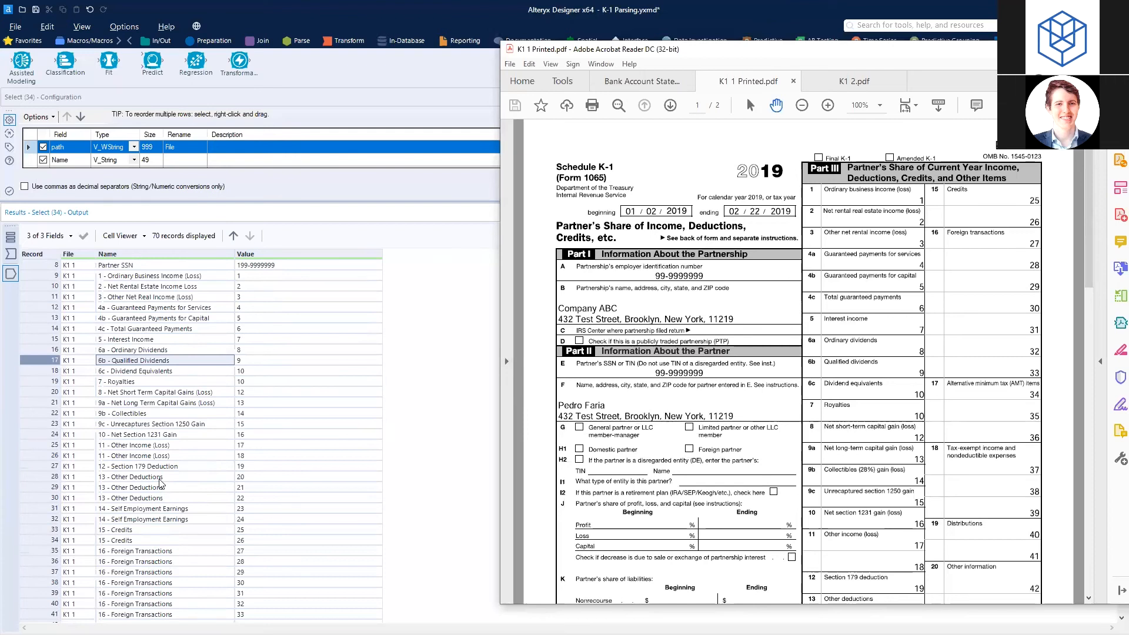
click(1058, 49)
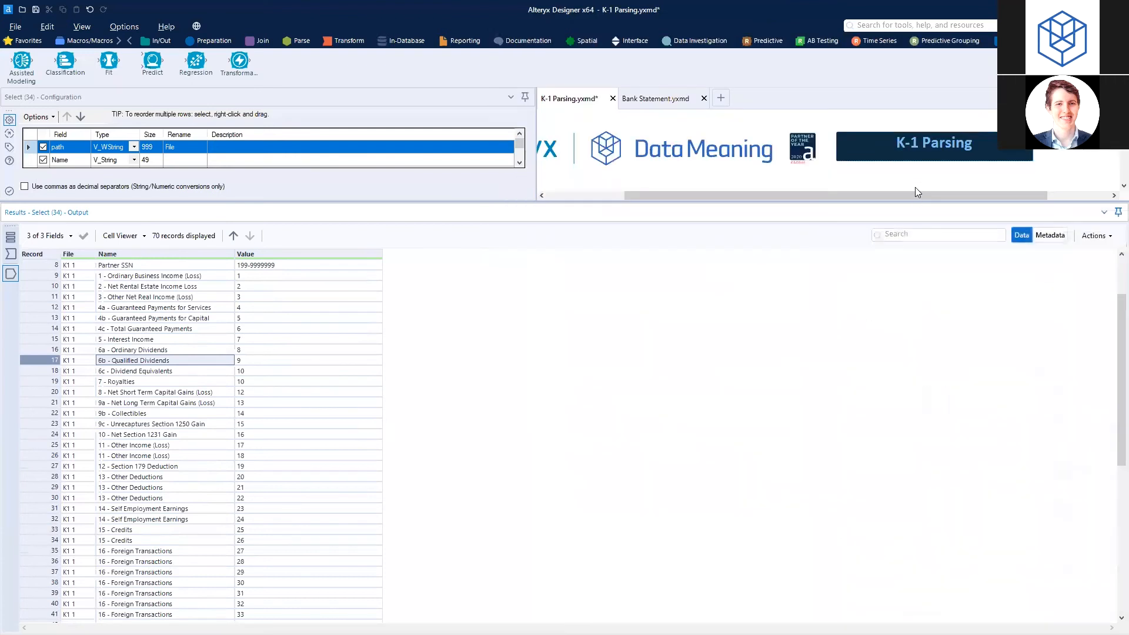
Step: Open the generated Output K-1 Excel.xlsx from the Output Data tool's messages and maximize it in Excel
drag(919, 202, 952, 428)
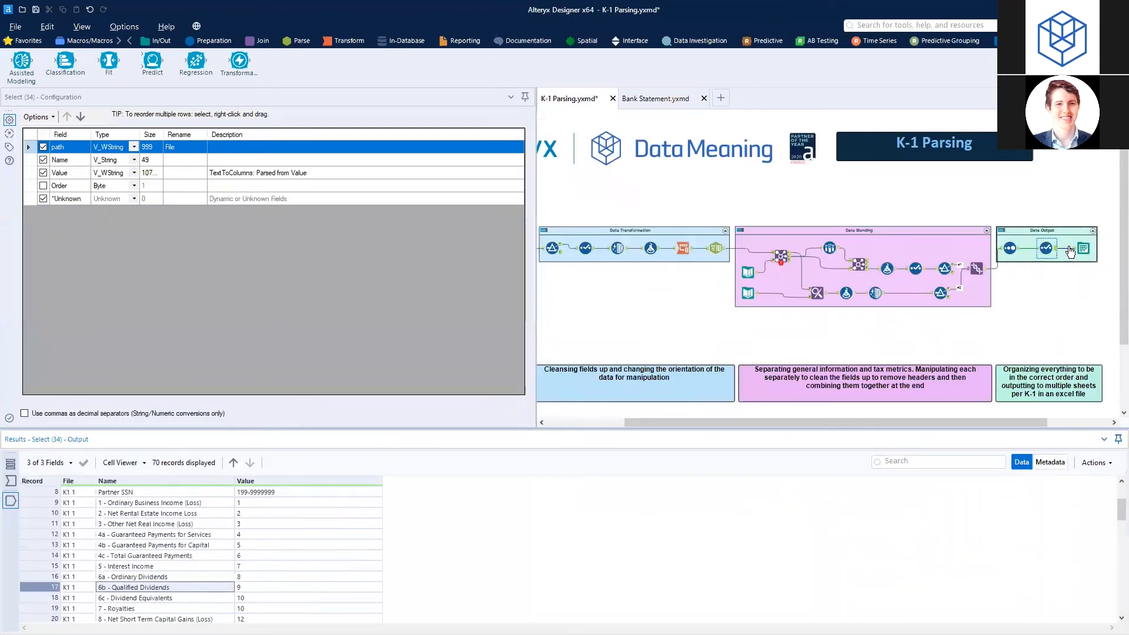
click(1084, 248)
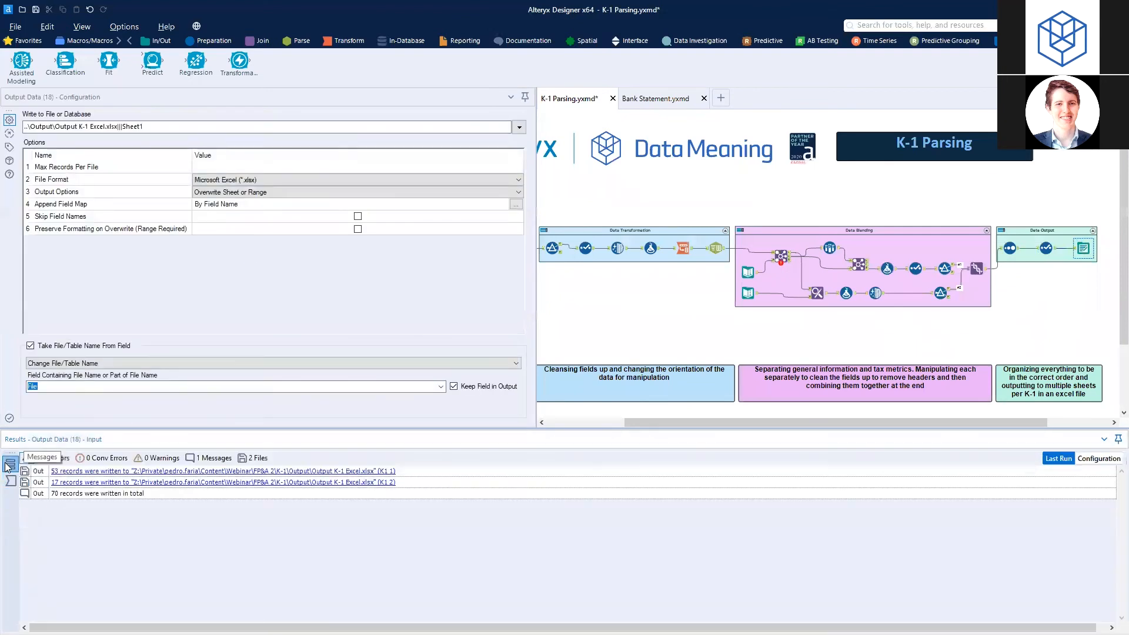
click(218, 474)
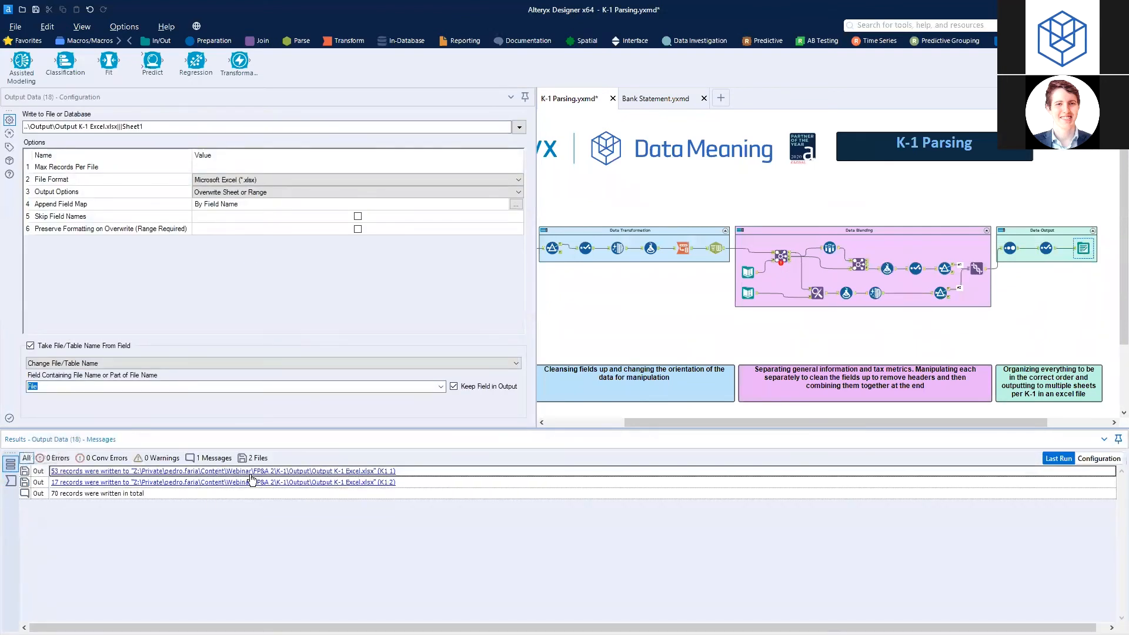
click(275, 473)
click(284, 469)
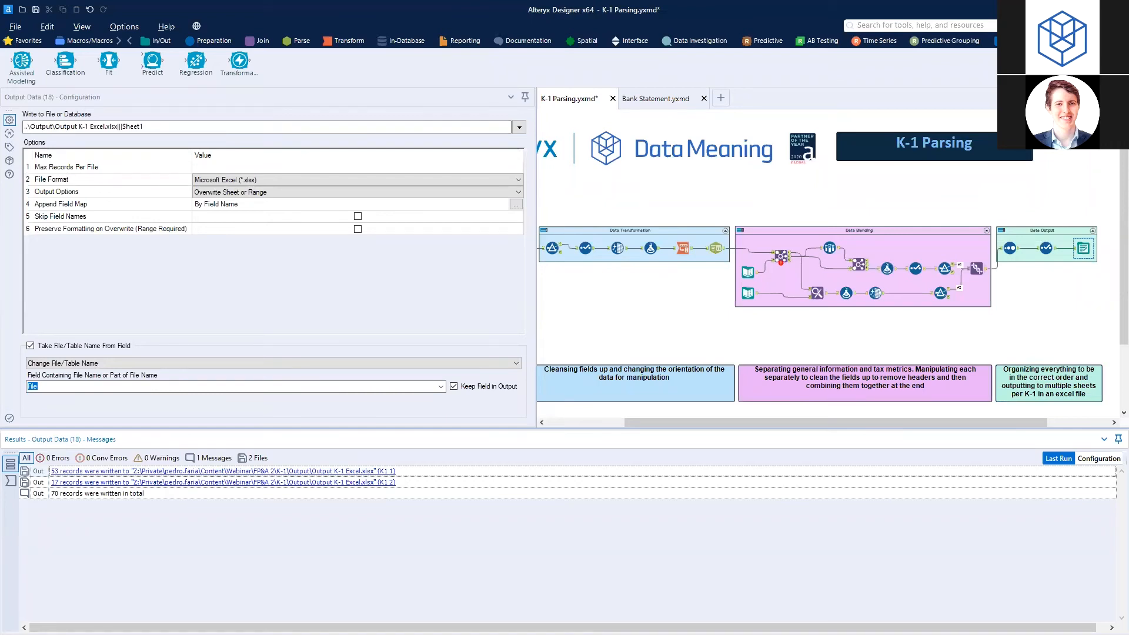
double_click(453, 28)
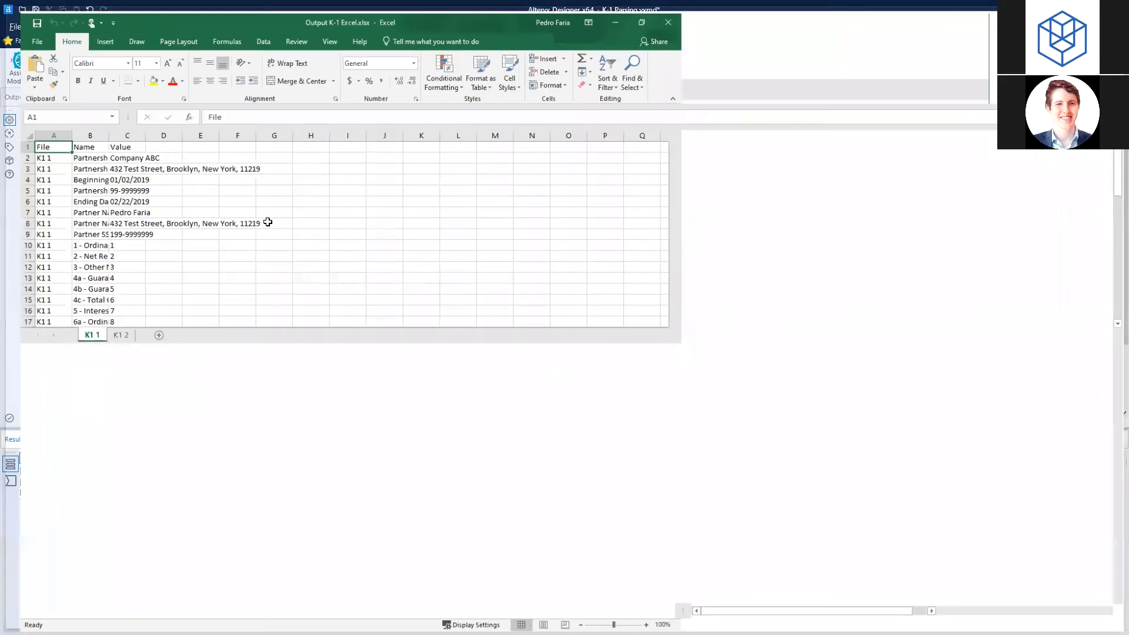
Step: Autofit the File, Name and Value columns on the K1 1 sheet
key(ctrl+shift+Right)
key(ctrl+shift+Down)
key(alt)
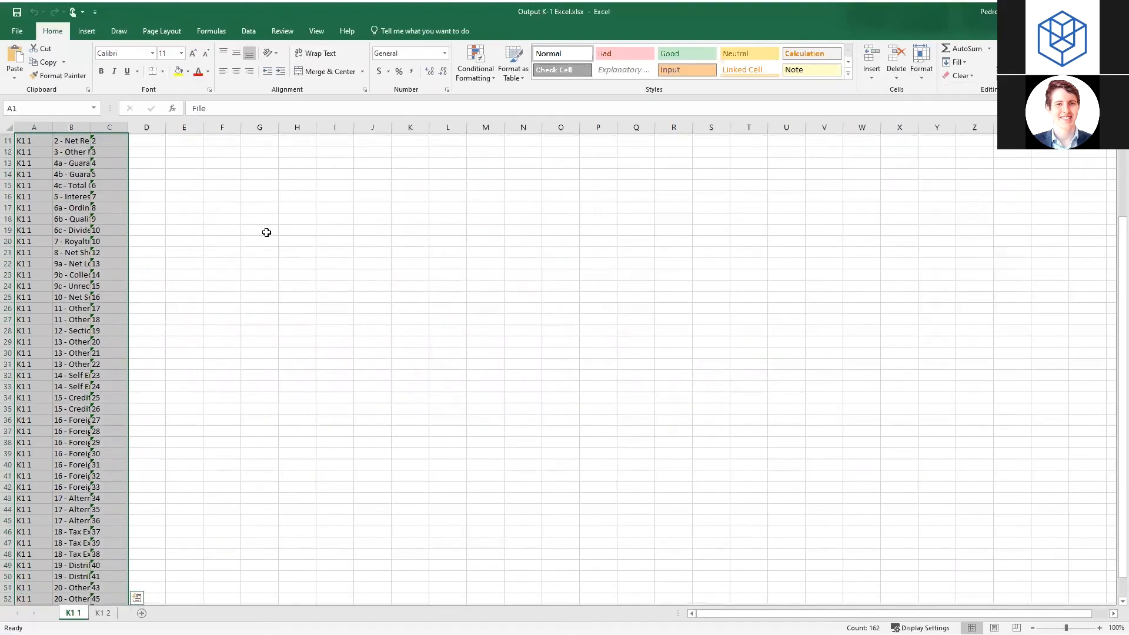
key(h)
key(o)
key(i)
click(266, 232)
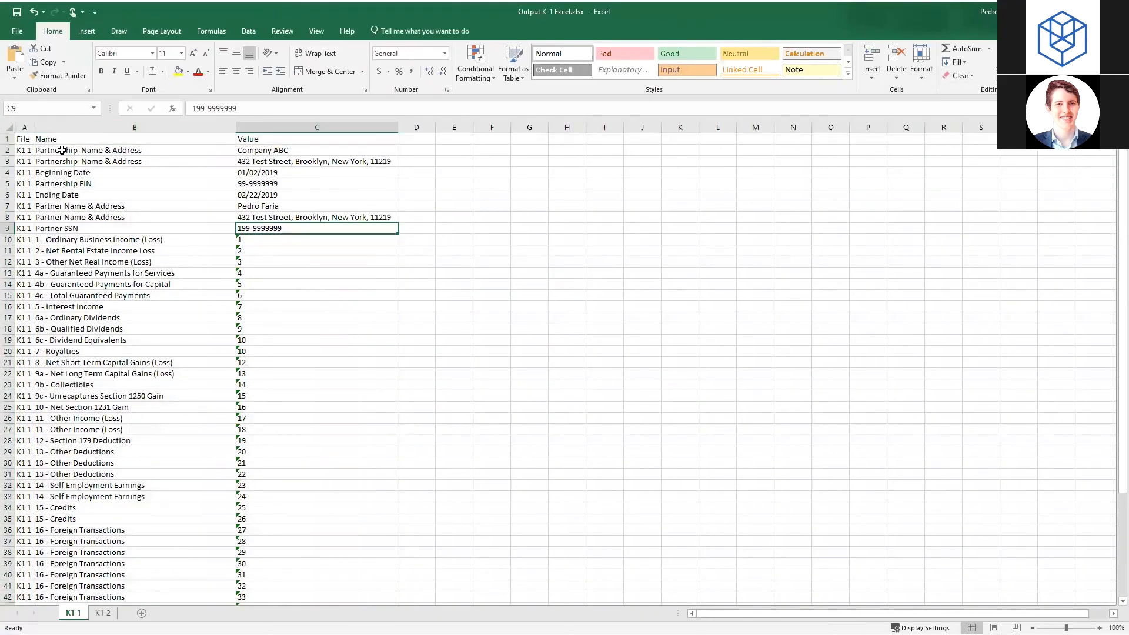
Step: Read through the K1 1 sheet, compare the K1 2 sheet with K1 2.pdf in Acrobat Reader, and bring up K1 1 Printed.pdf
scroll(282, 277, down, 4)
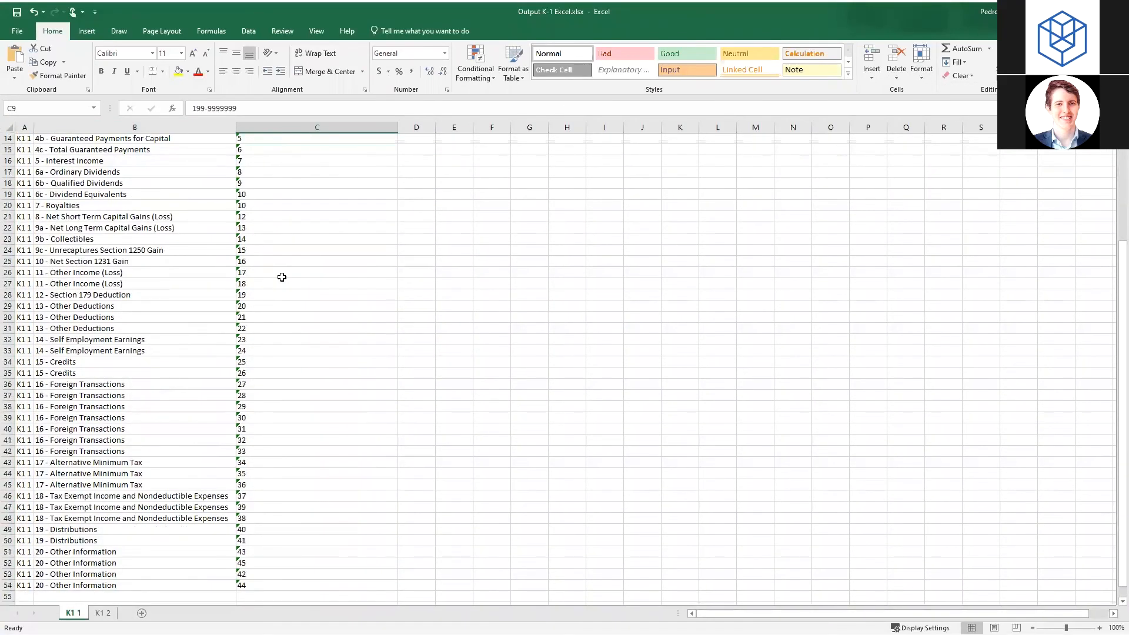
scroll(282, 277, up, 2)
click(103, 613)
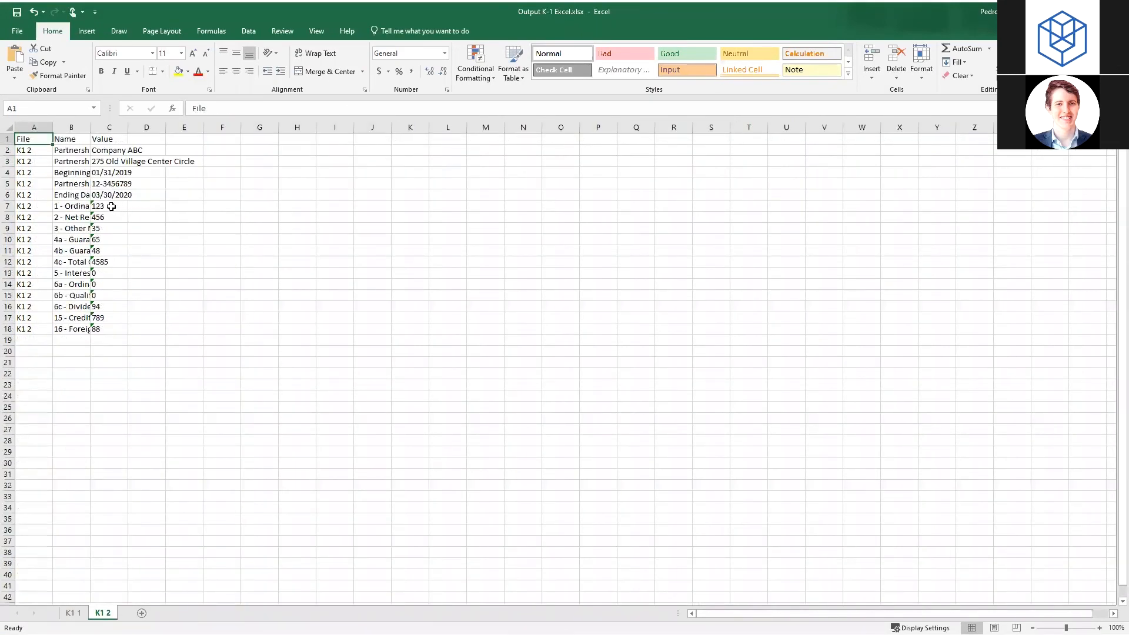
click(110, 205)
key(alt+Tab)
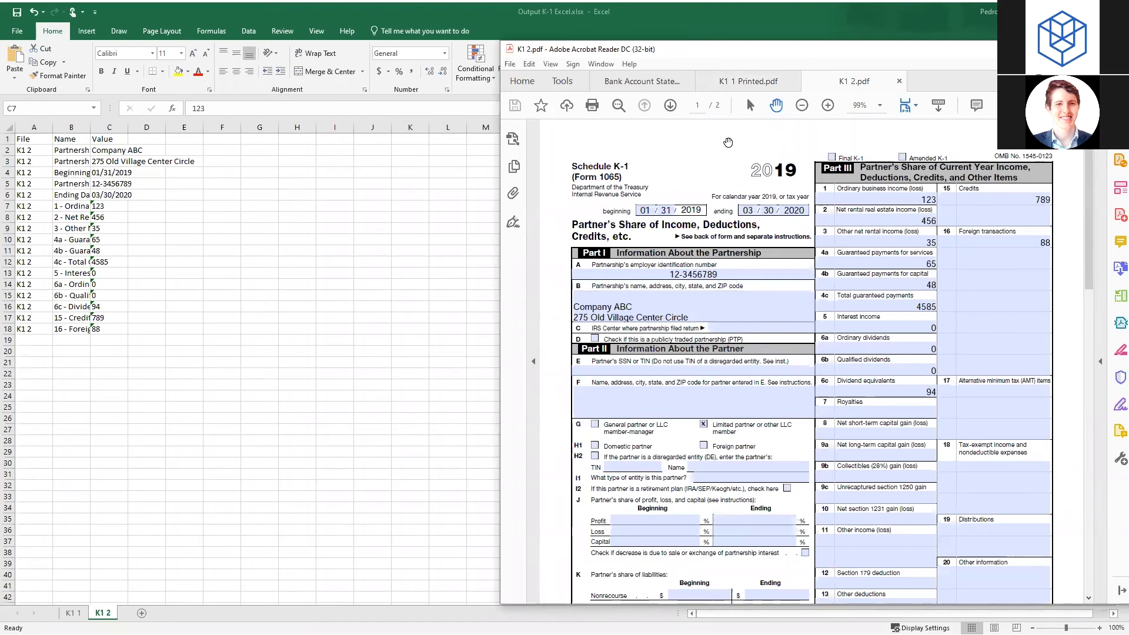
click(753, 82)
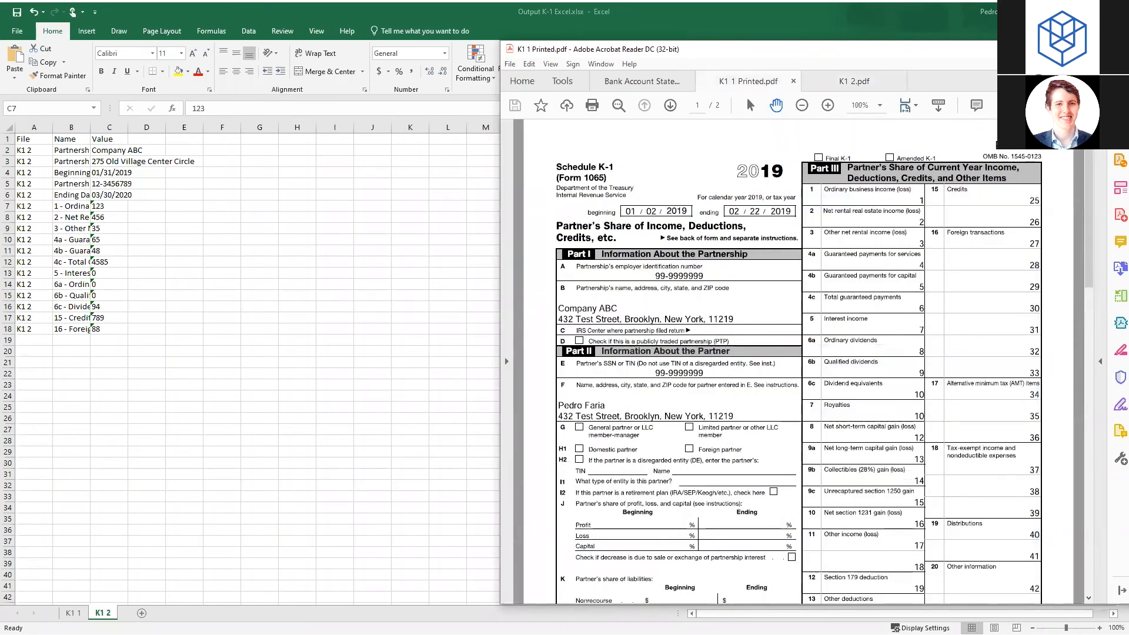
Step: Close the Output K-1 Excel.xlsx workbook and return from Acrobat Reader to Alteryx Designer
click(1115, 11)
click(565, 337)
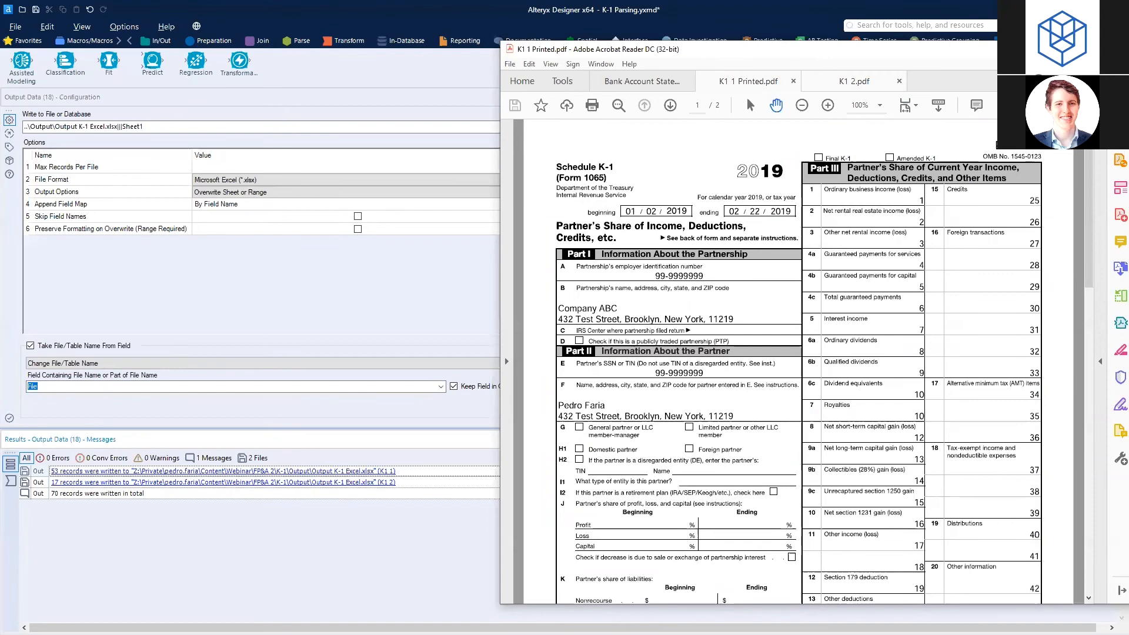
click(1064, 49)
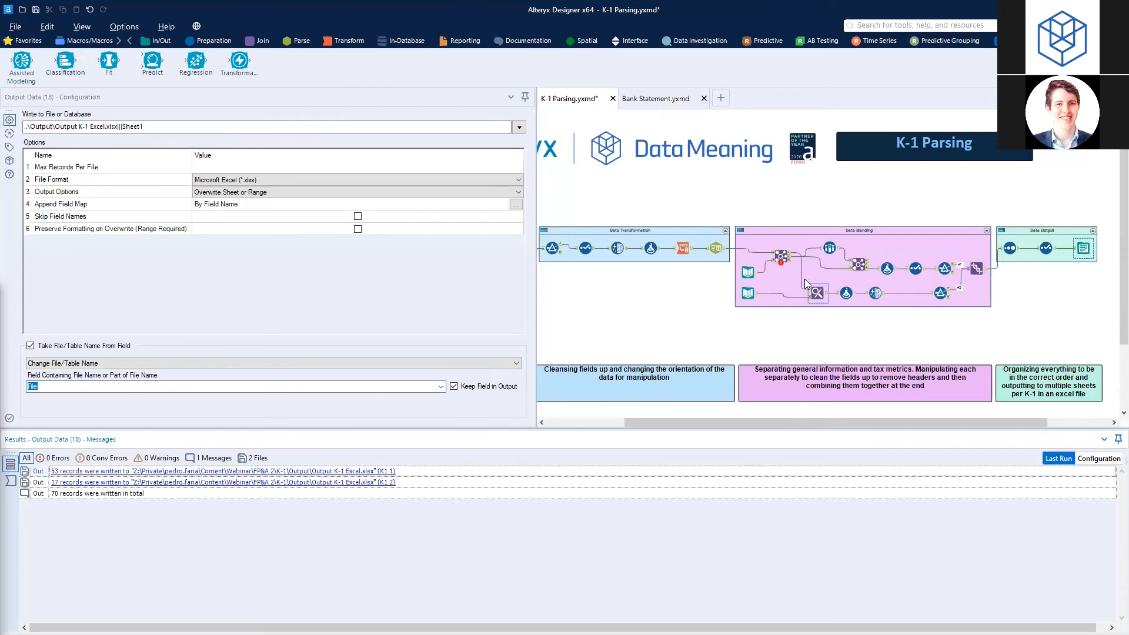
Step: Review the PDF Input folder setting and the Image Template annotations at the start of the K-1 workflow
drag(789, 420, 652, 426)
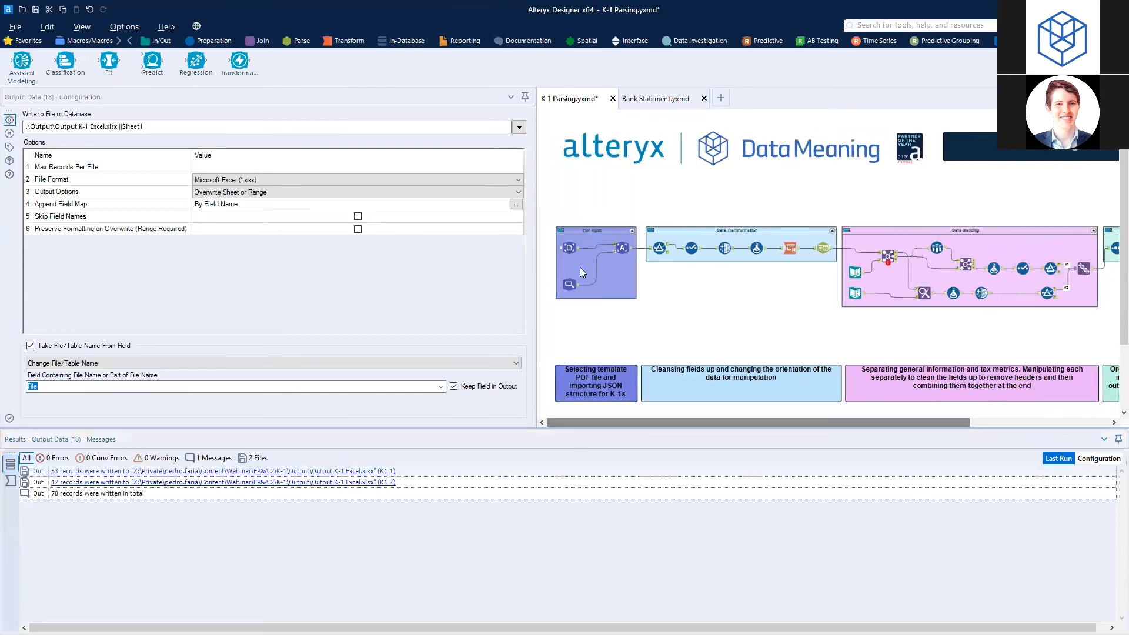
click(570, 247)
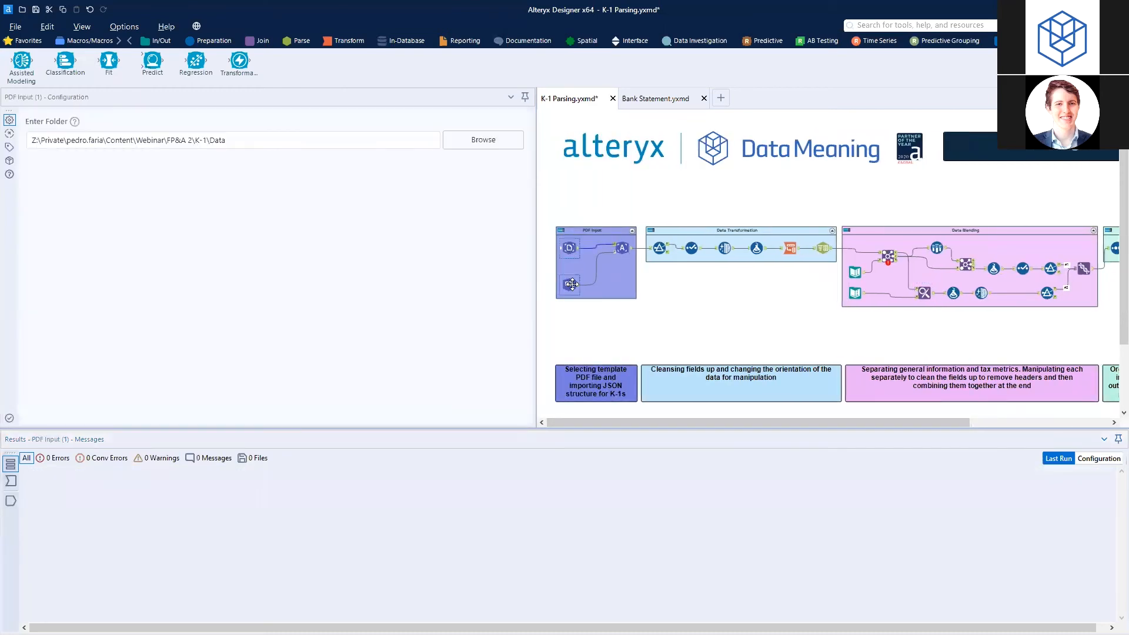
click(571, 285)
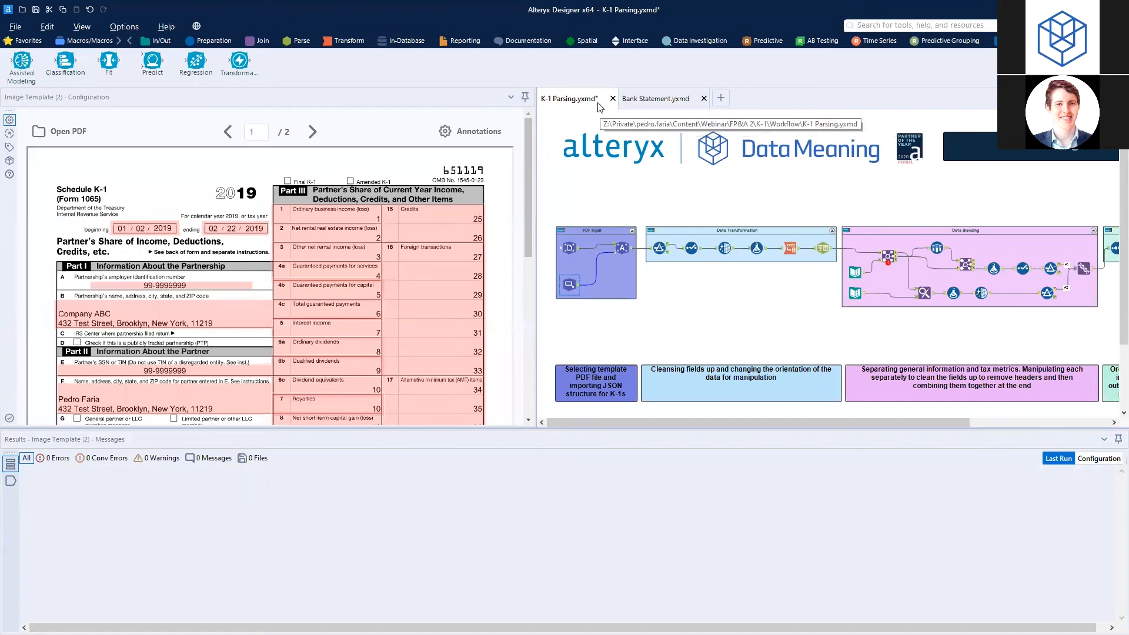
Step: Close the K-1 Parsing.yxmd workflow
click(613, 99)
click(581, 362)
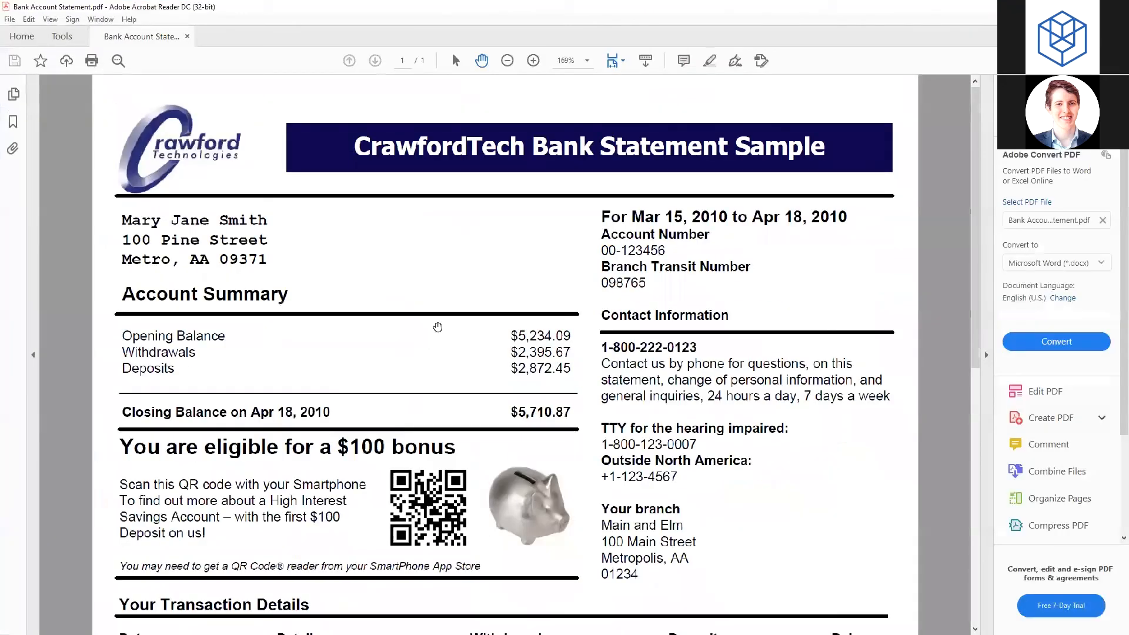
Step: Read through the account summary and transaction details in Bank Account Statement.pdf
scroll(438, 327, down, 1)
scroll(332, 303, down, 4)
scroll(533, 334, up, 4)
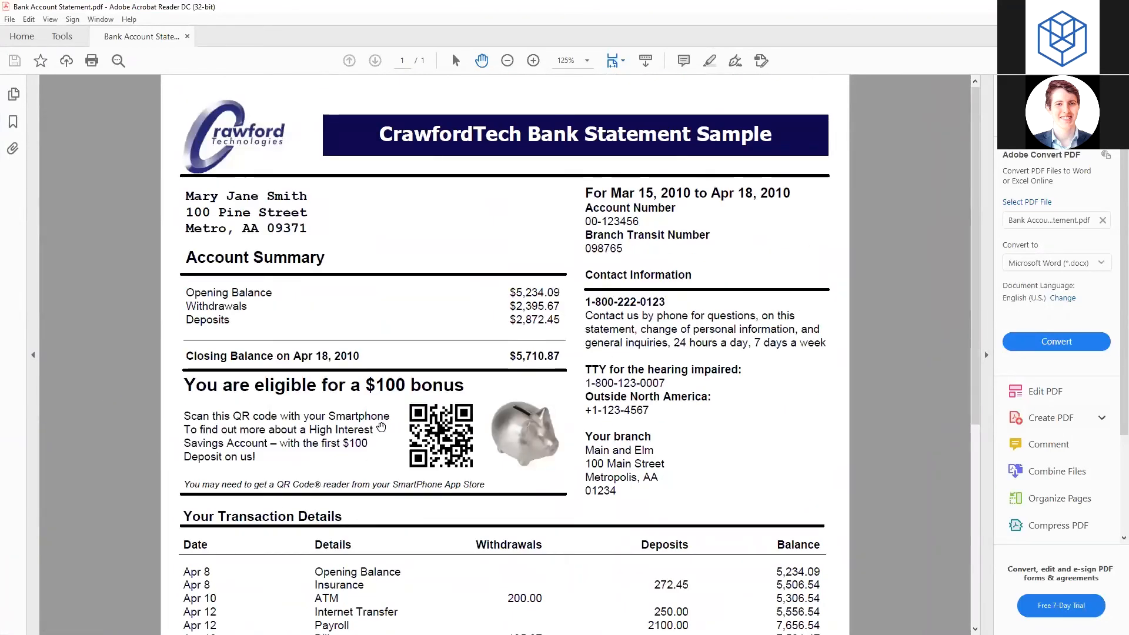
scroll(381, 428, down, 3)
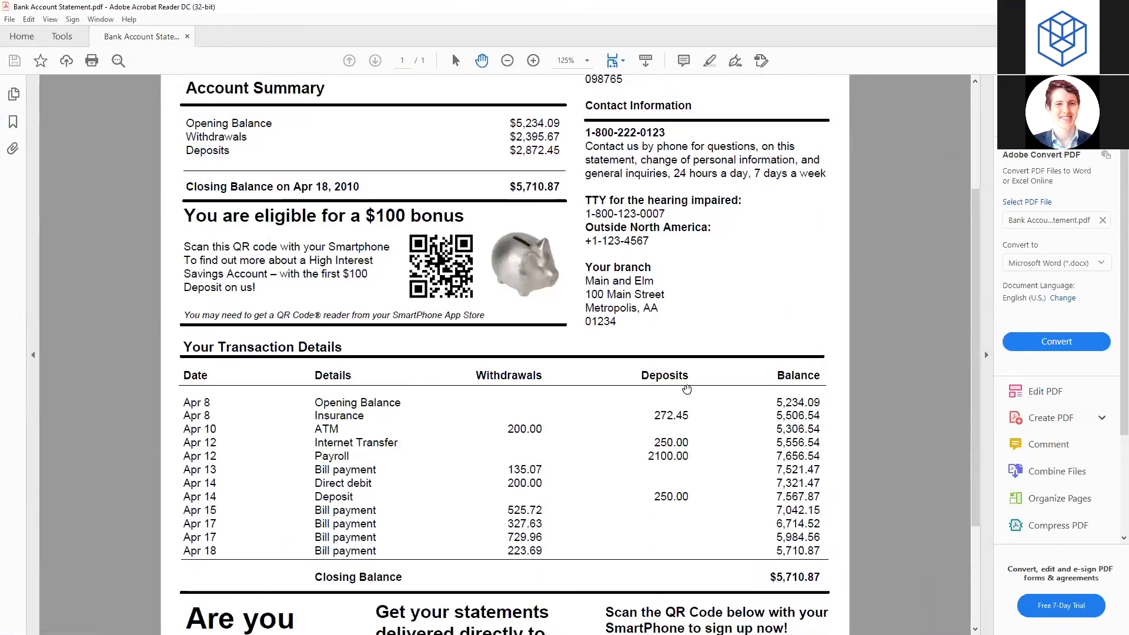
scroll(588, 365, up, 3)
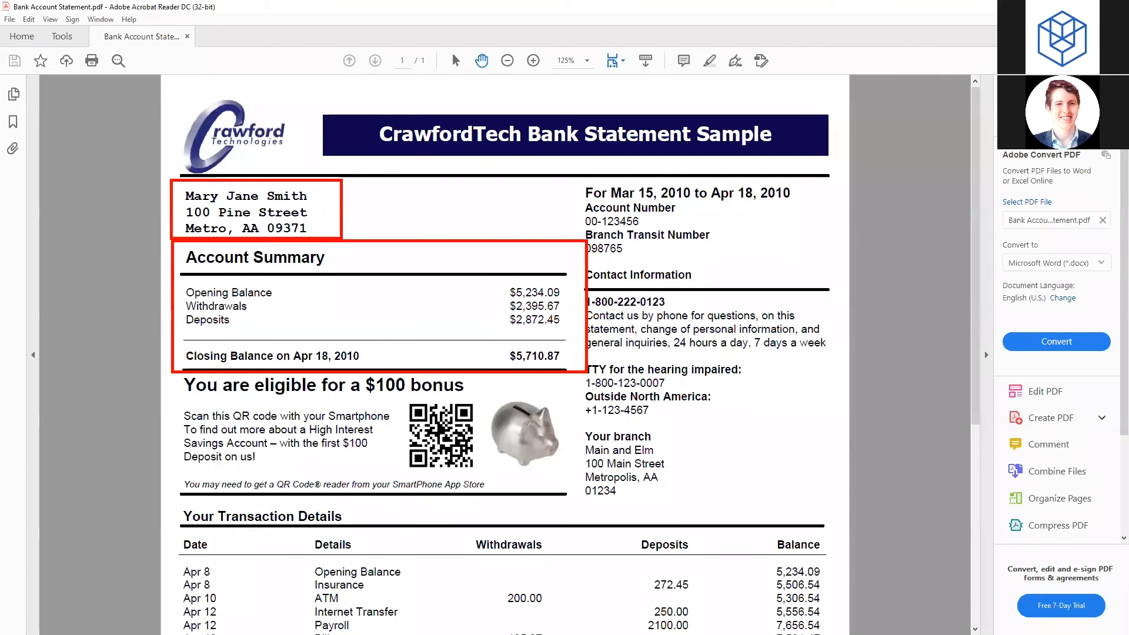
scroll(506, 353, down, 4)
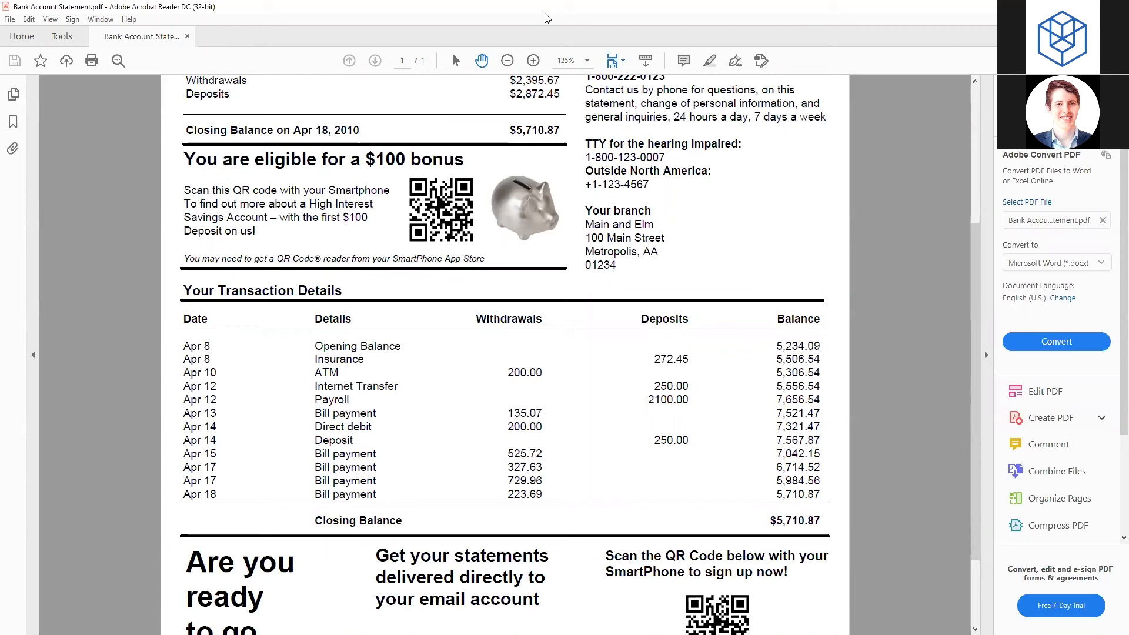
Step: Switch to Alteryx Designer and review the PDF Input folder and the Image Template annotations over the transaction columns, enlarging the configuration area
key(alt+Tab)
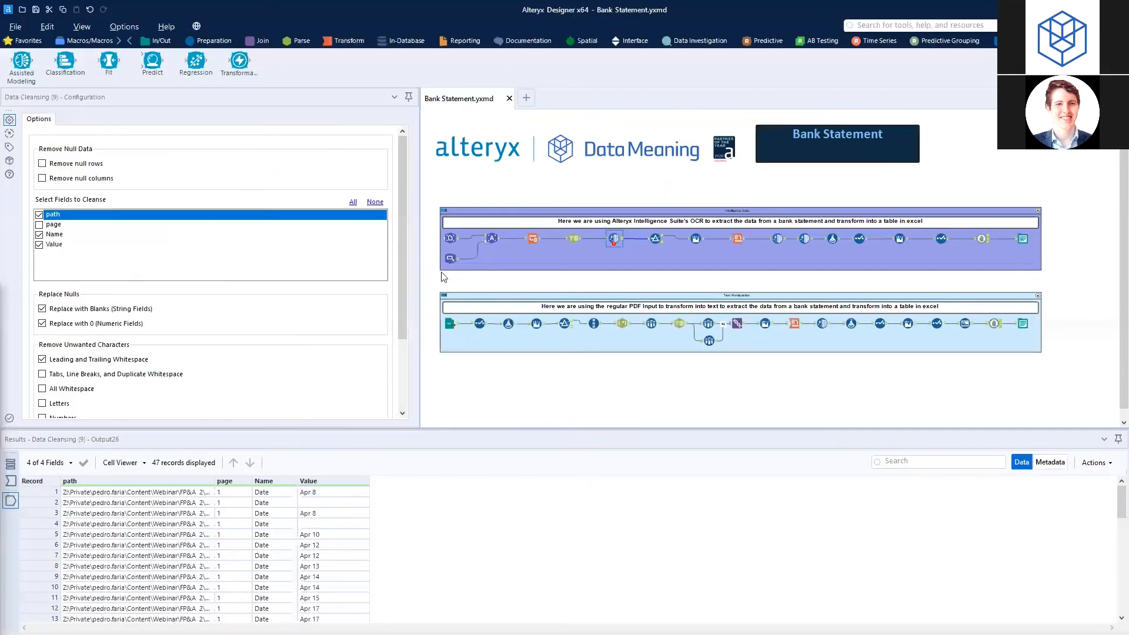
click(449, 239)
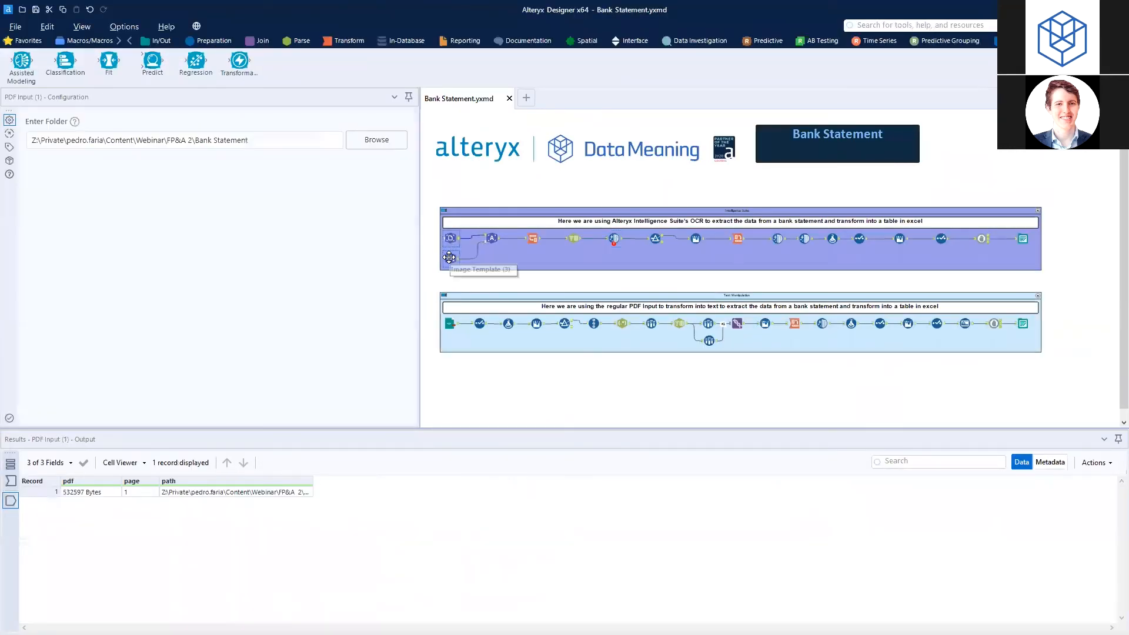
click(450, 257)
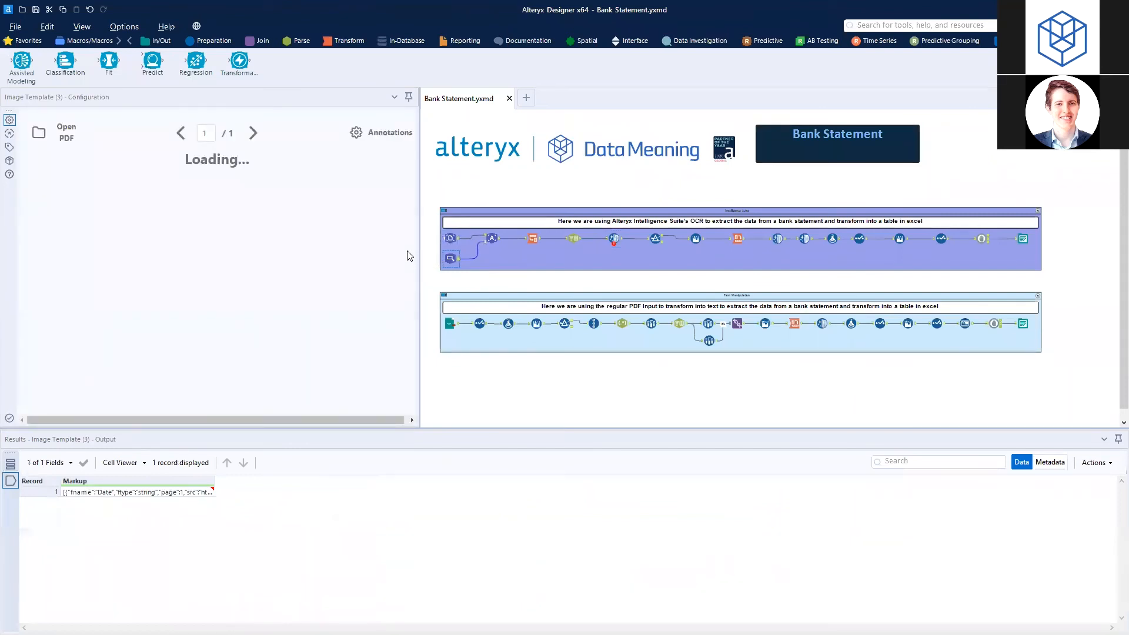
drag(420, 246, 558, 252)
scroll(388, 353, down, 5)
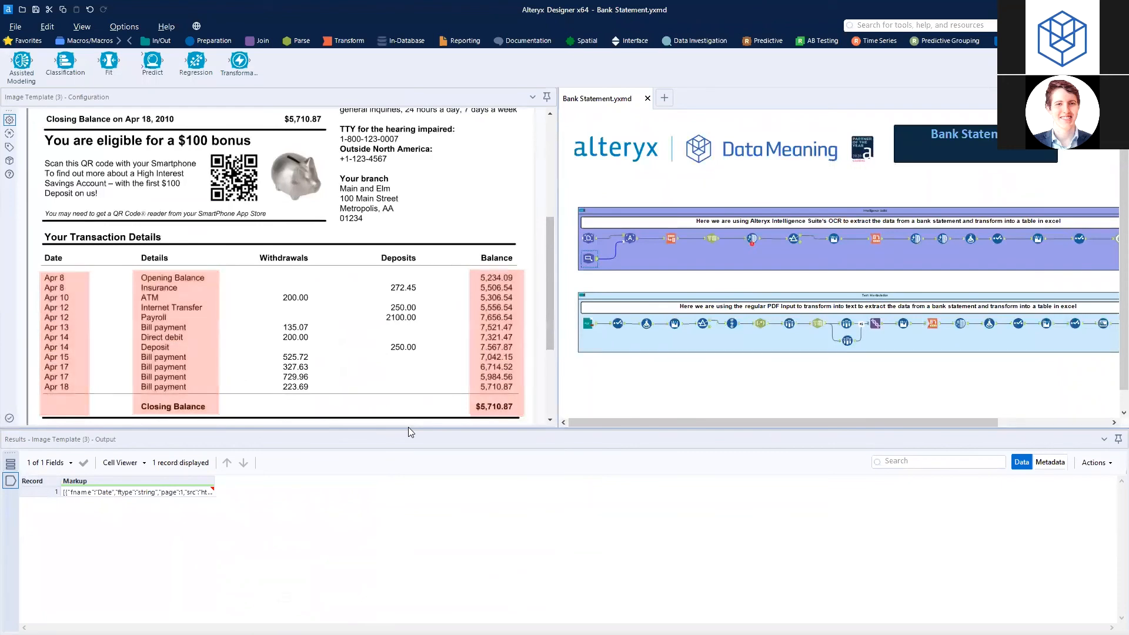
drag(408, 429, 418, 545)
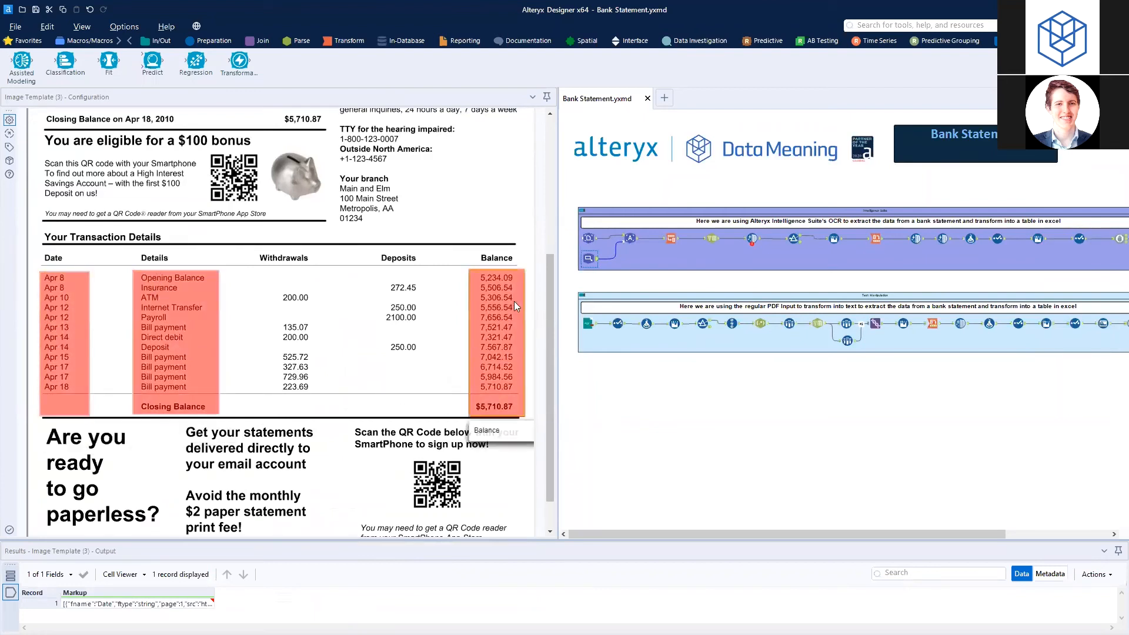
Step: Inspect the Image to Text tool's output by viewing the full contents of the Date, Details and Balance cells
click(630, 238)
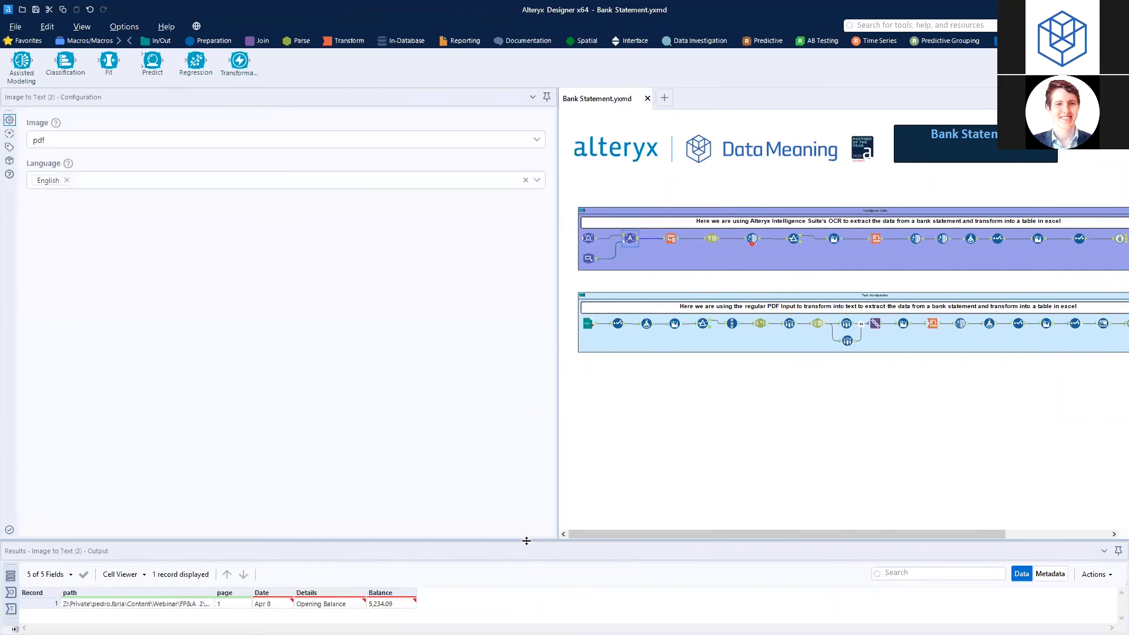
drag(520, 406, 518, 376)
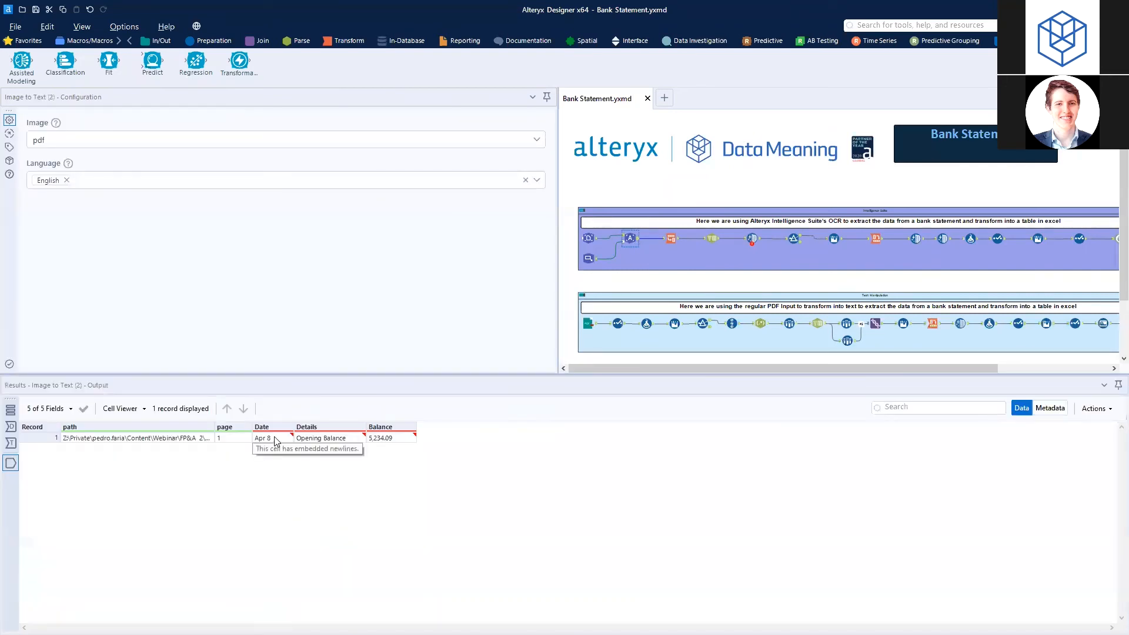
click(262, 445)
scroll(118, 447, down, 5)
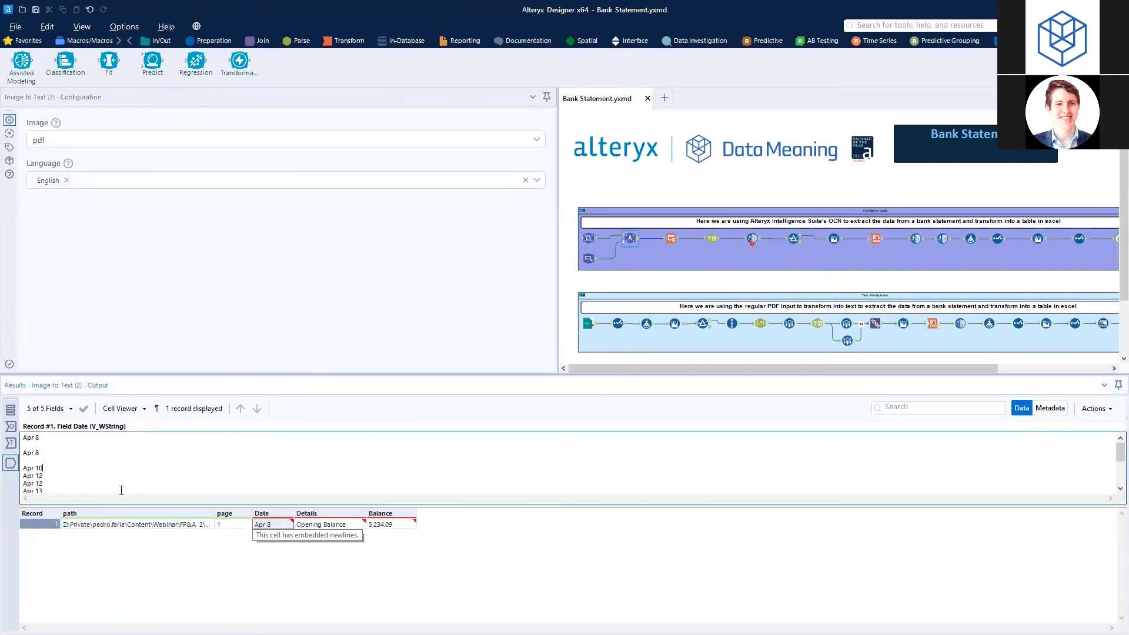
click(323, 524)
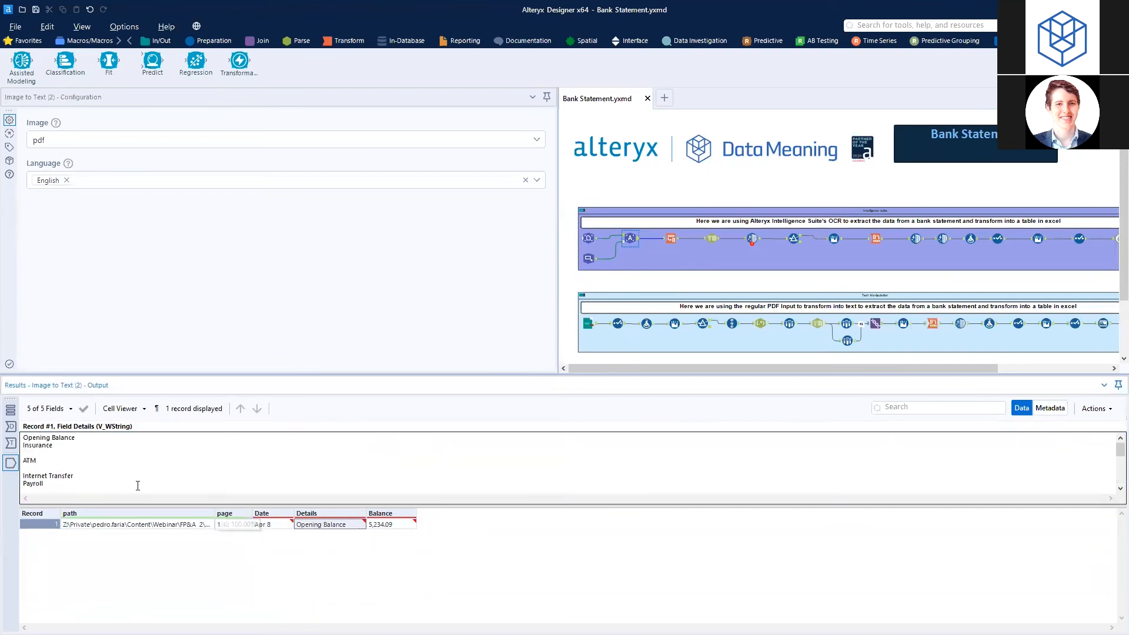
click(391, 525)
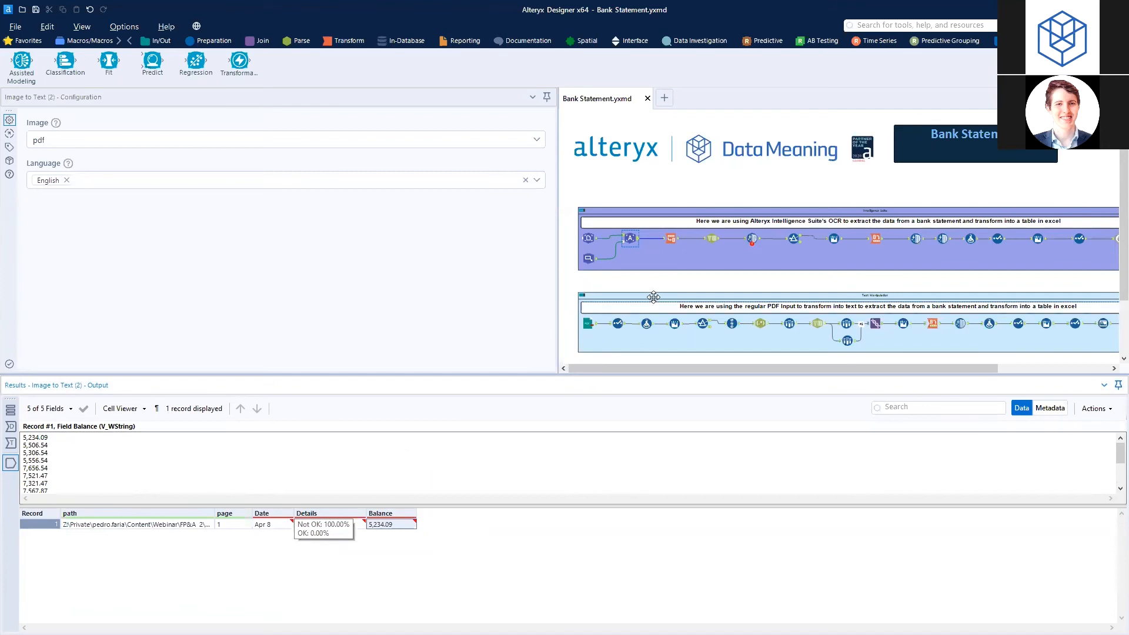
Step: Review the Transpose, Text To Columns, Data Cleansing and Filter tools that follow Image to Text in the OCR branch
click(669, 239)
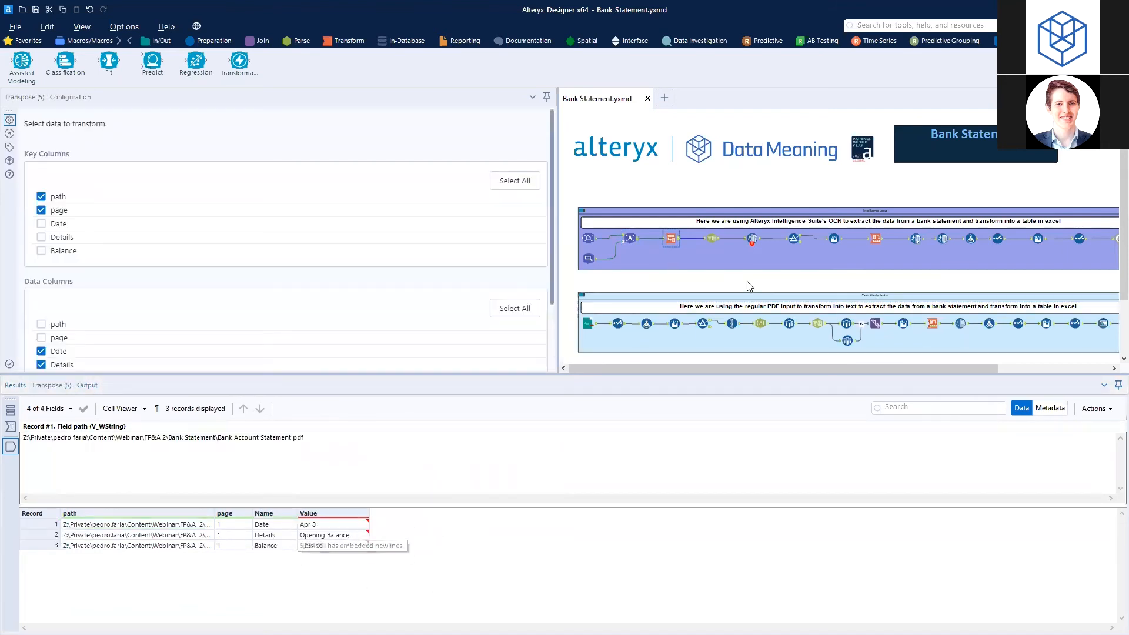
click(712, 238)
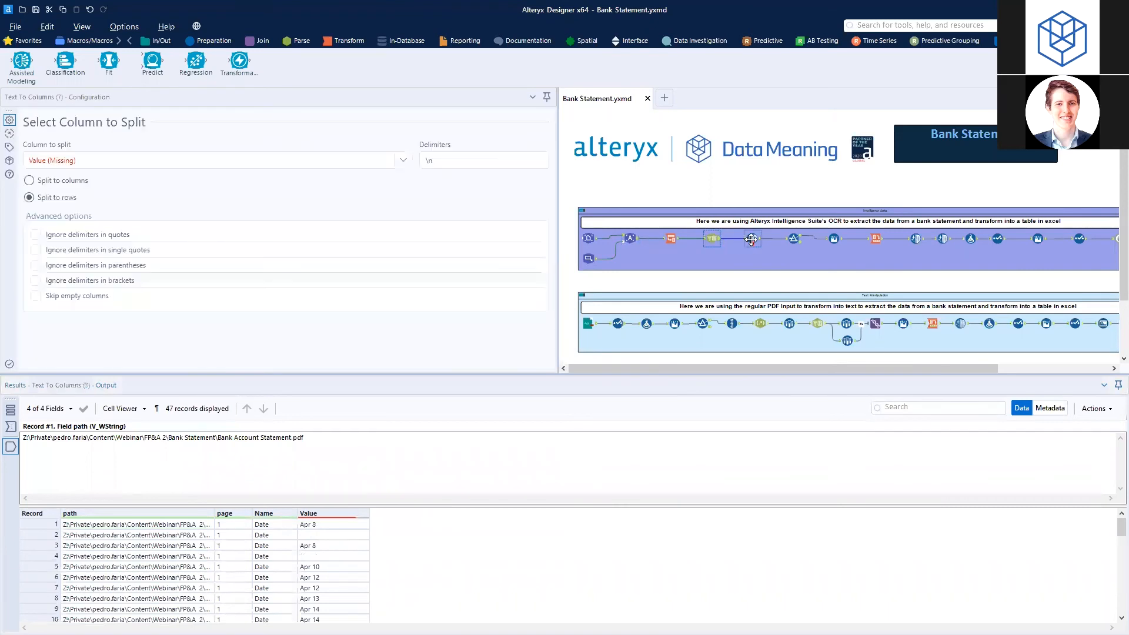
click(751, 240)
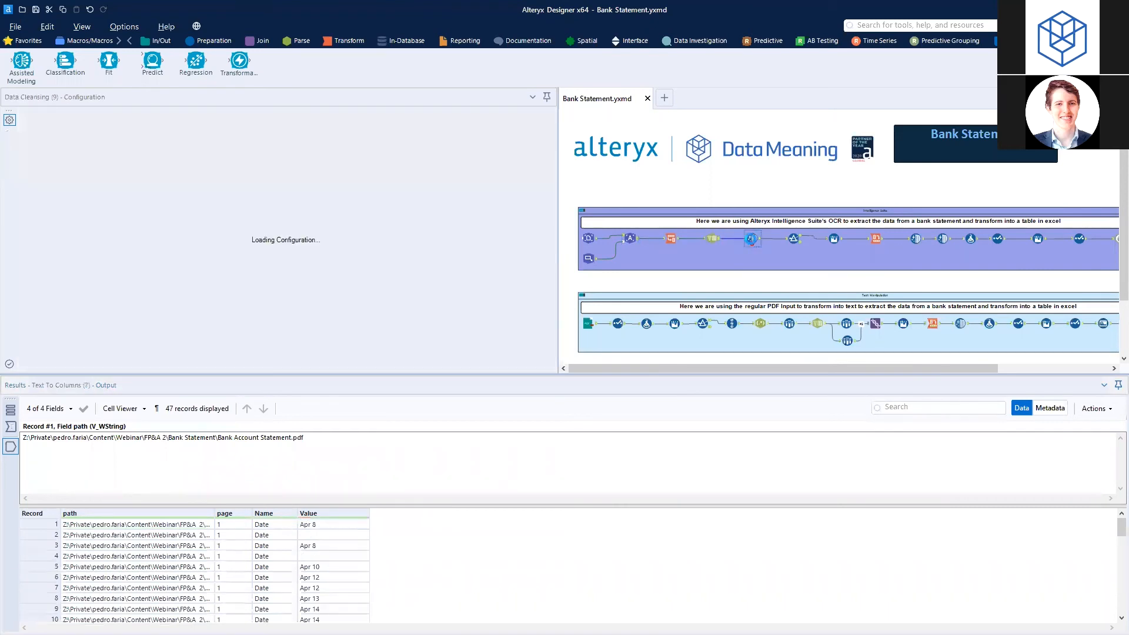
click(794, 236)
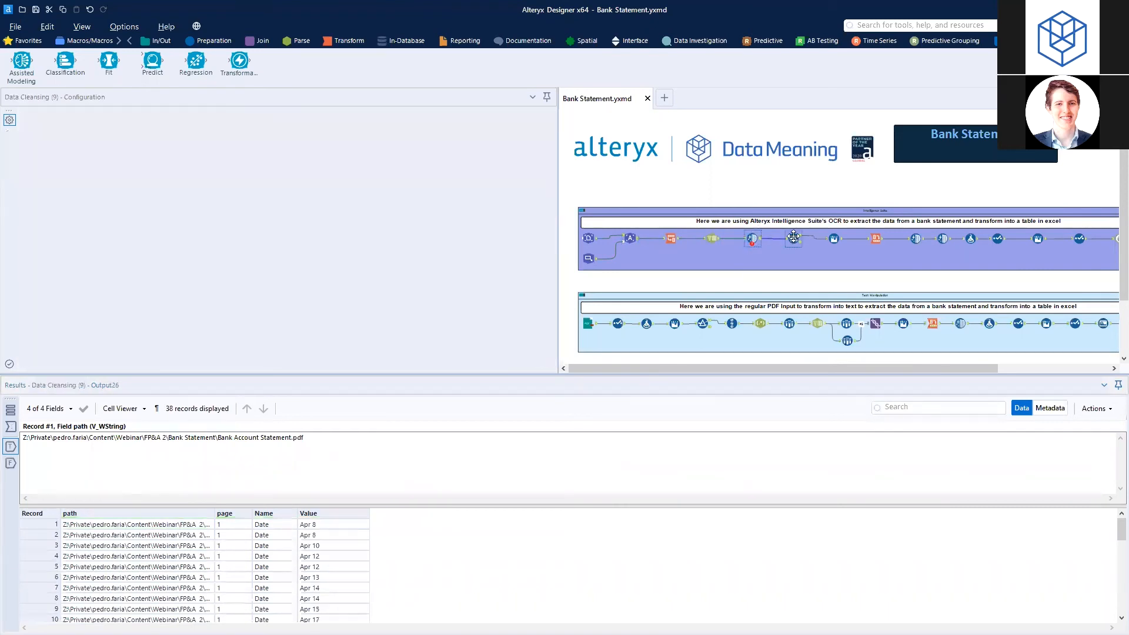
Step: Check the remaining OCR branch tools from the first Multi-Row Formula and Cross Tab through the last Select to Block Until Done
drag(728, 367, 822, 369)
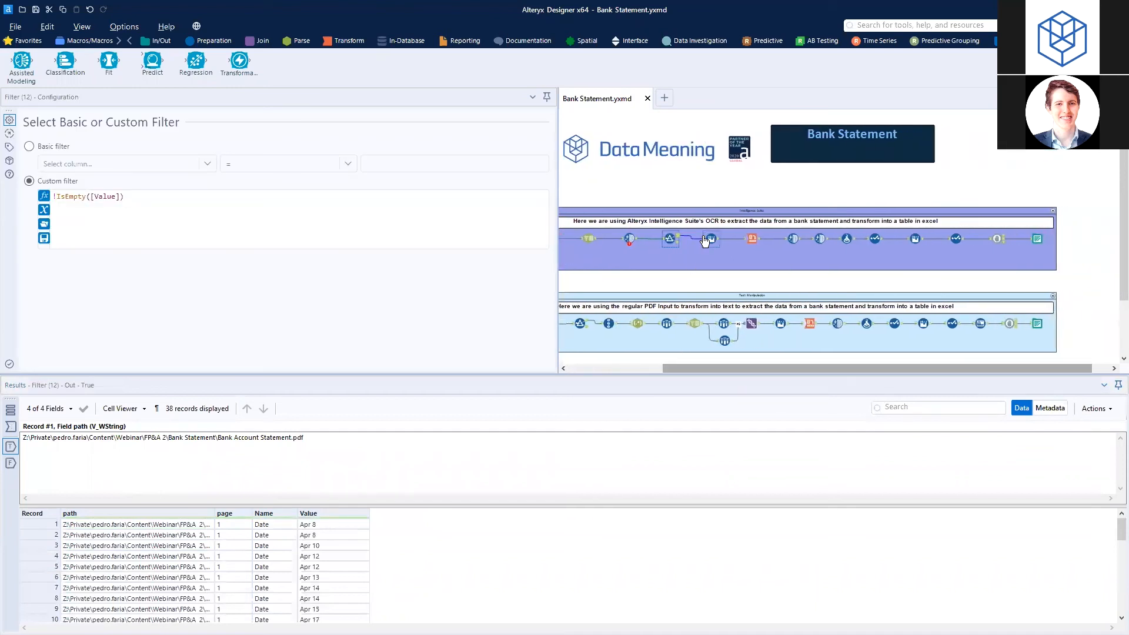
click(709, 239)
click(754, 241)
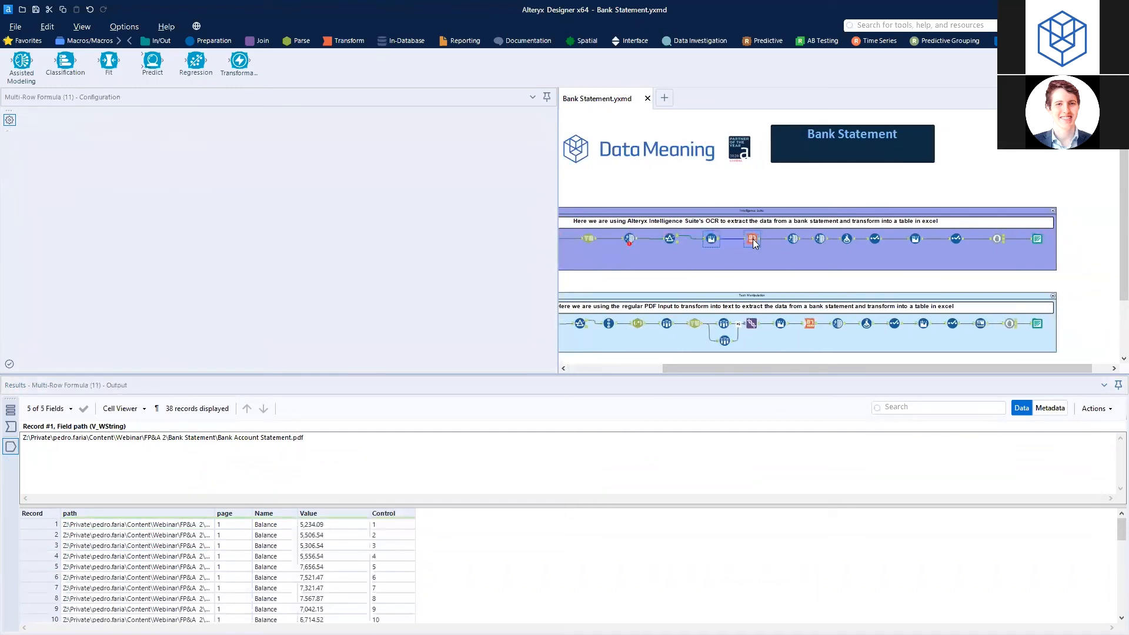
click(793, 238)
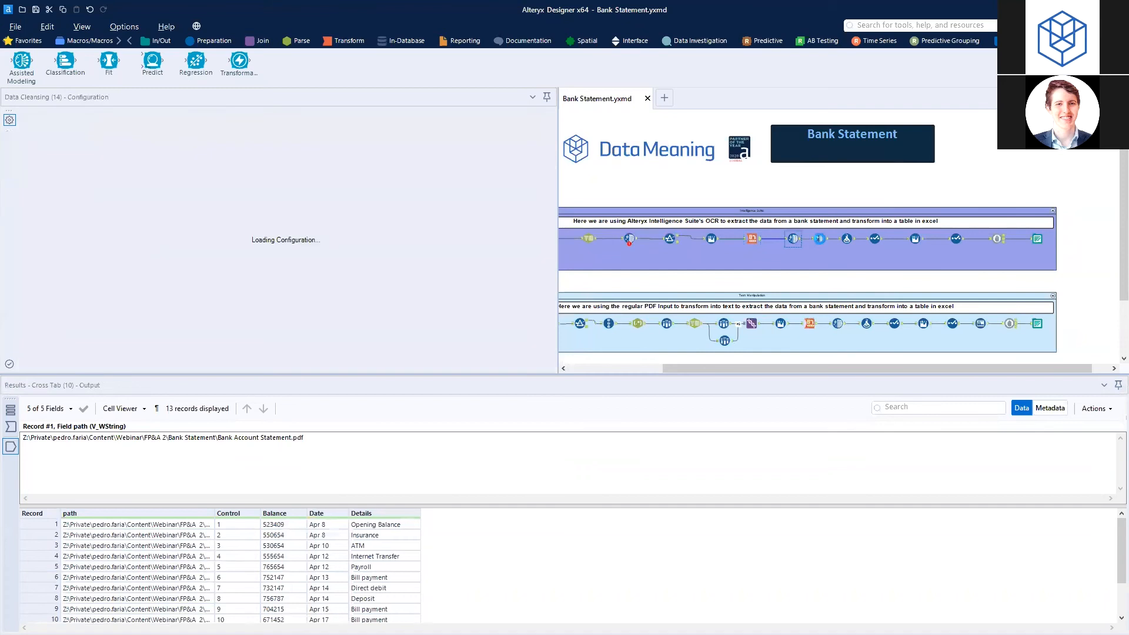
click(820, 238)
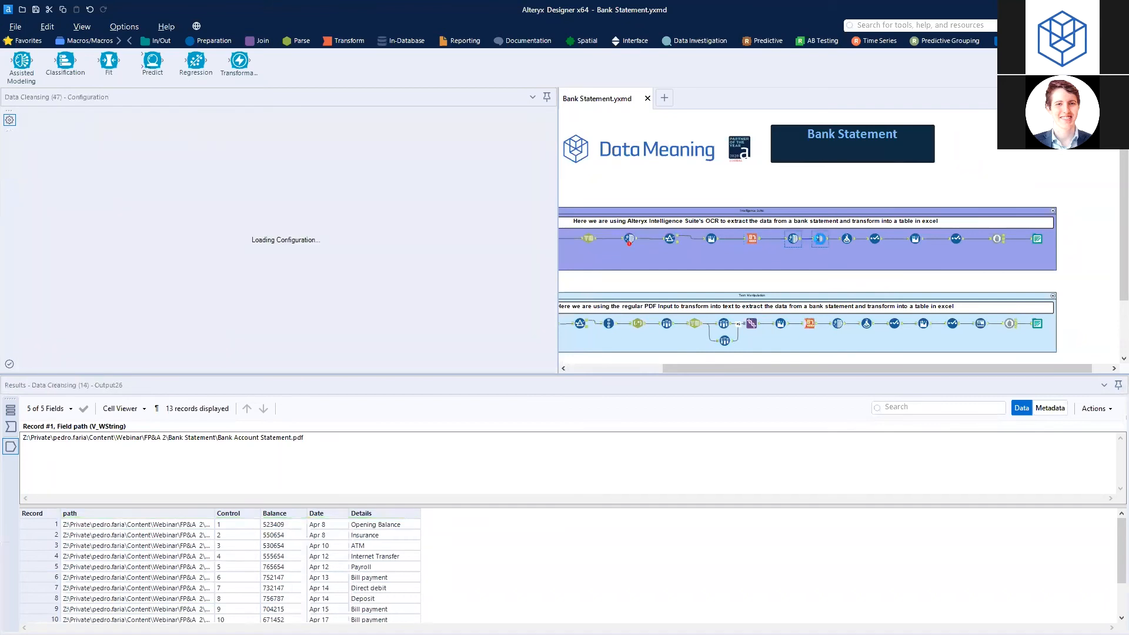
click(847, 240)
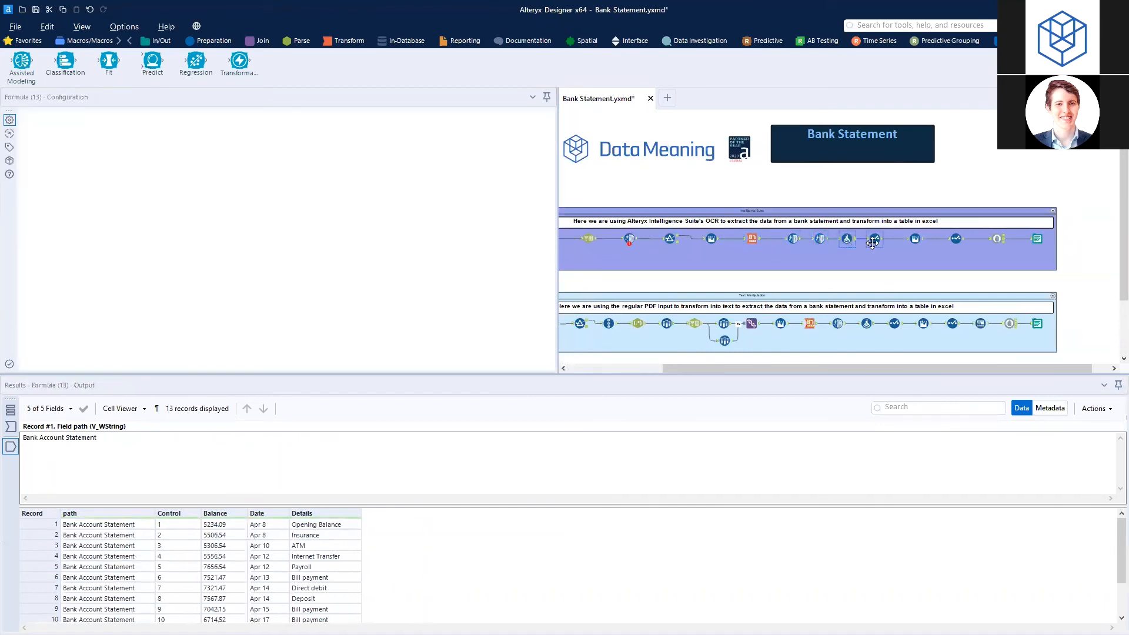
click(915, 238)
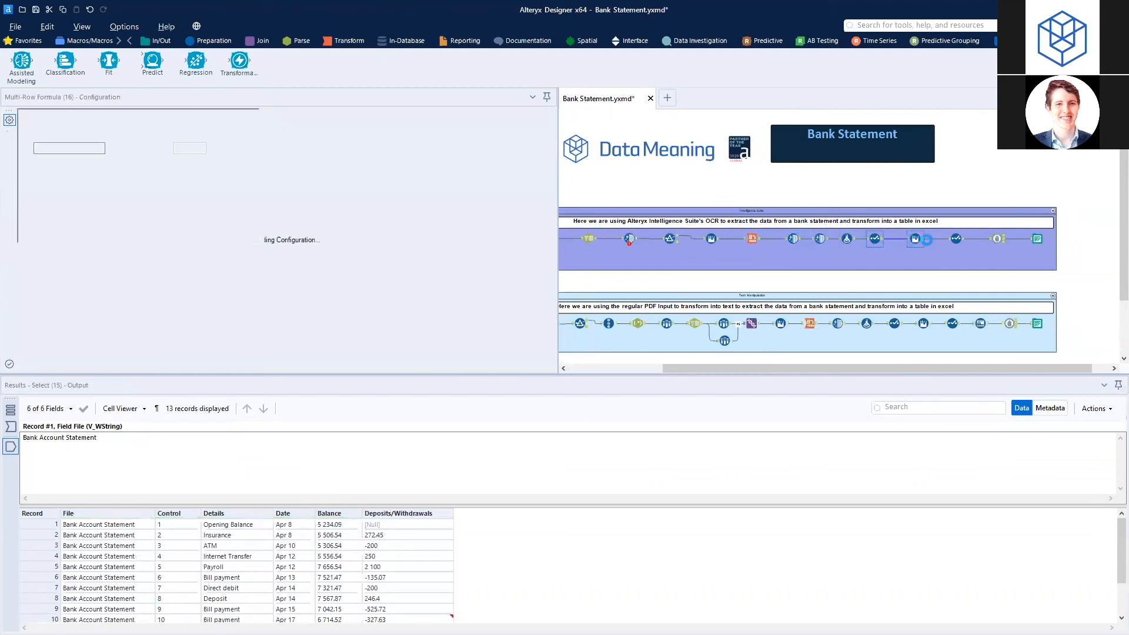
click(1001, 238)
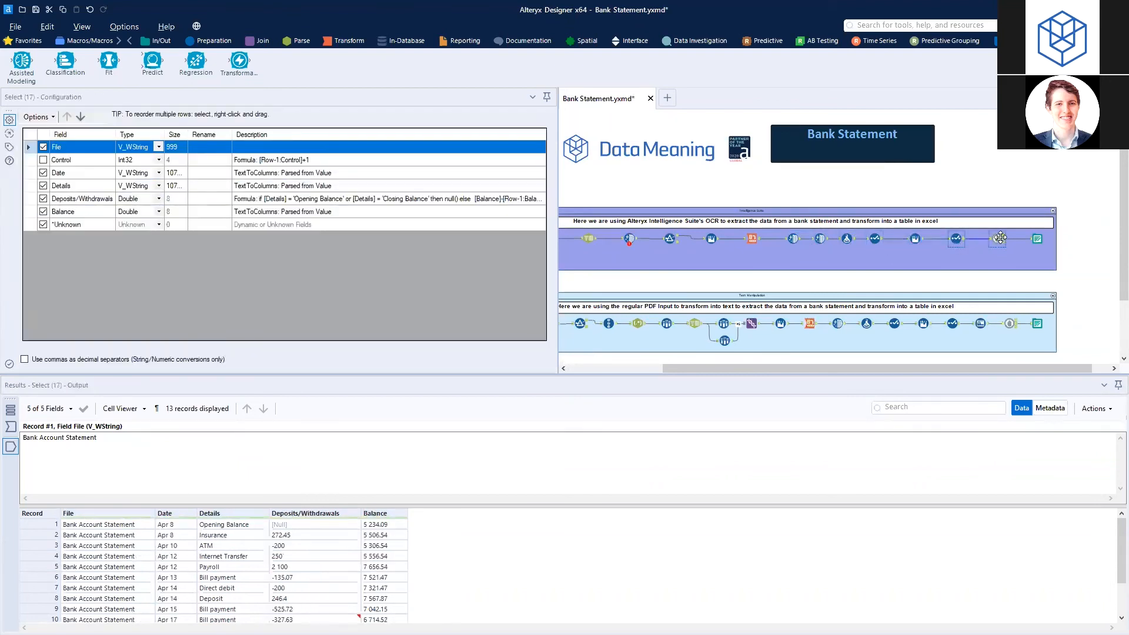
Step: Compare the complete Block Until Done output with the transaction details in Acrobat Reader, and return to Alteryx Designer
click(121, 410)
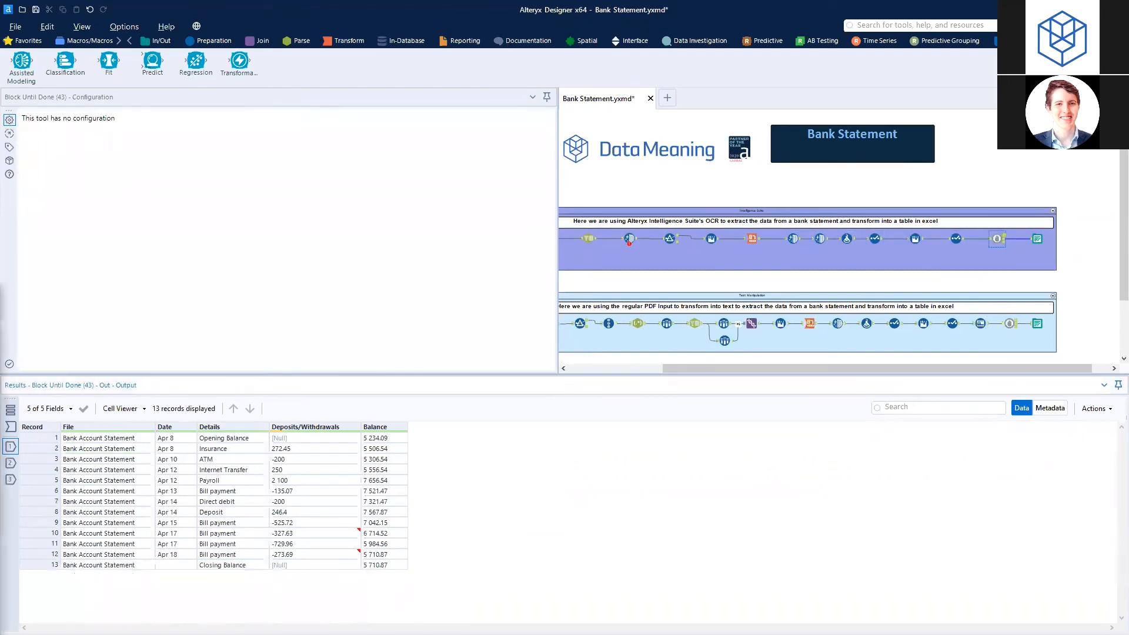
key(alt+Tab)
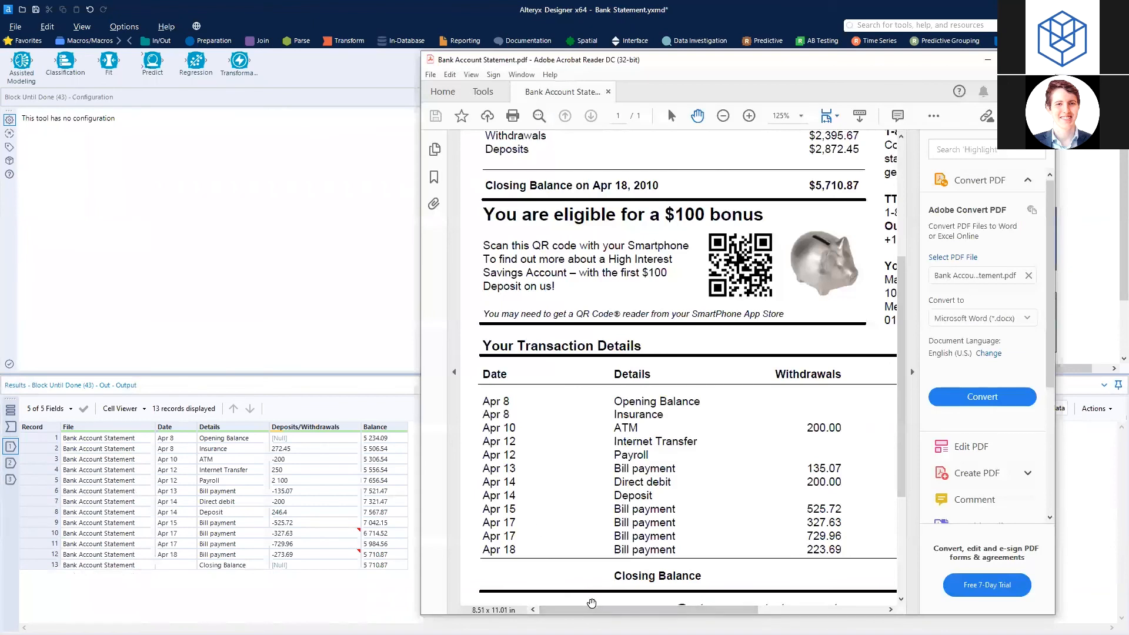
scroll(620, 528, down, 2)
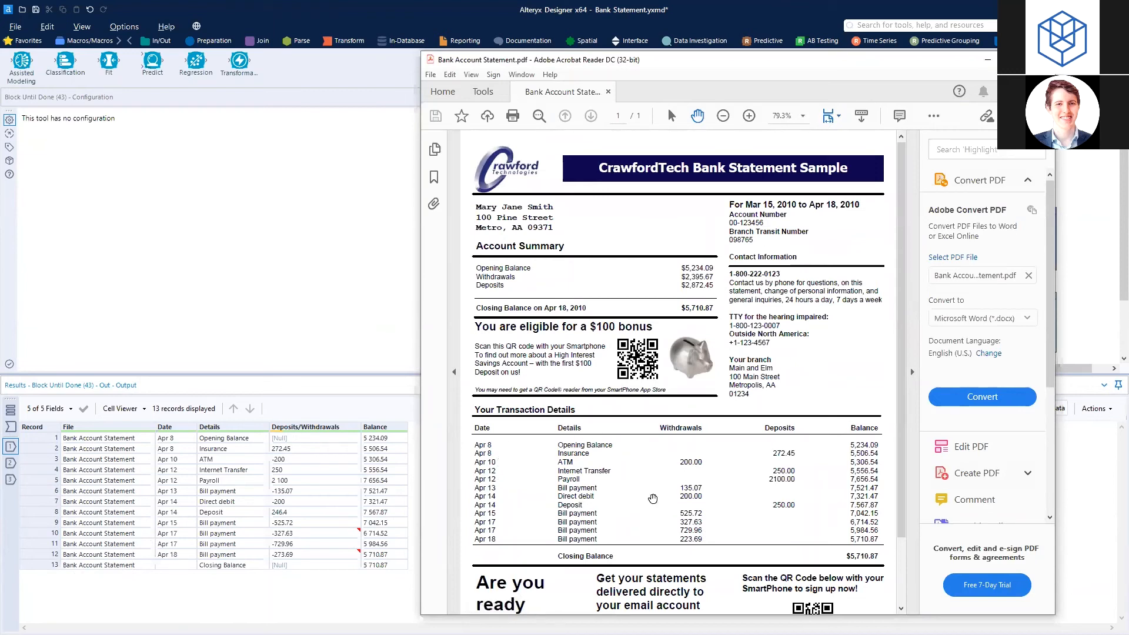
click(376, 296)
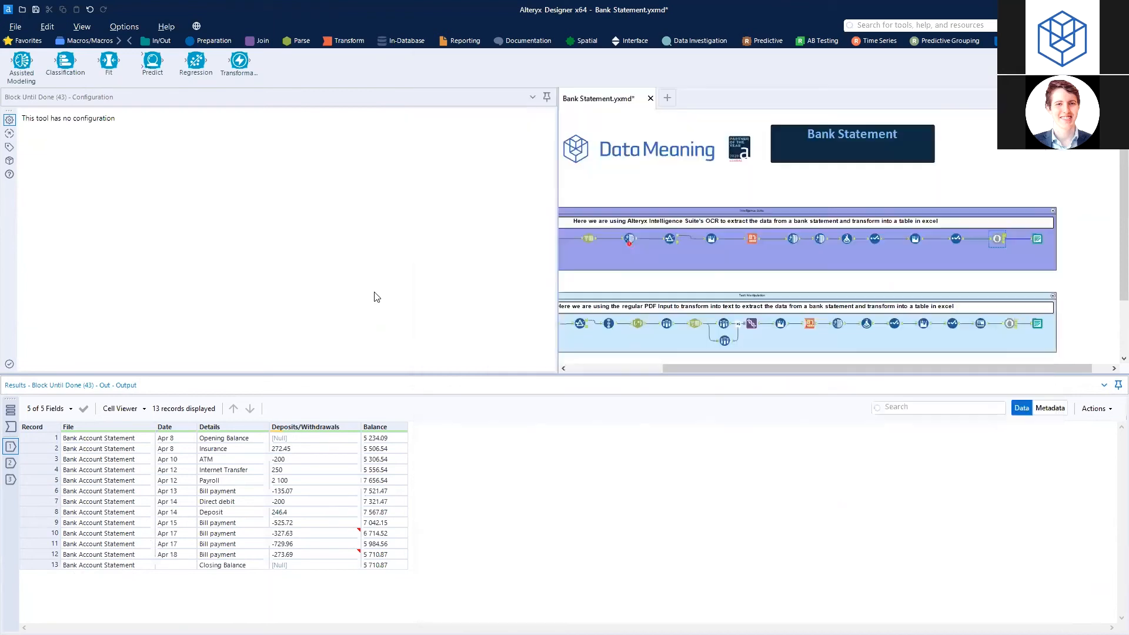
Step: Review the OCR branch's Output Data settings and bring up Bank Statement.xlsx in Excel
click(1036, 241)
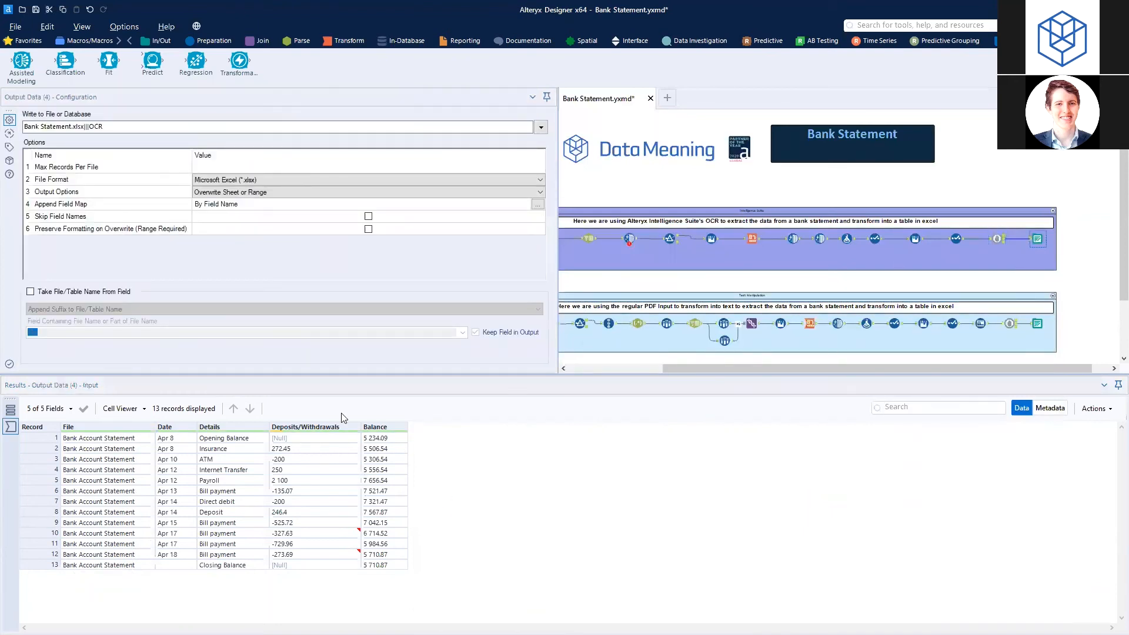
click(10, 410)
click(189, 418)
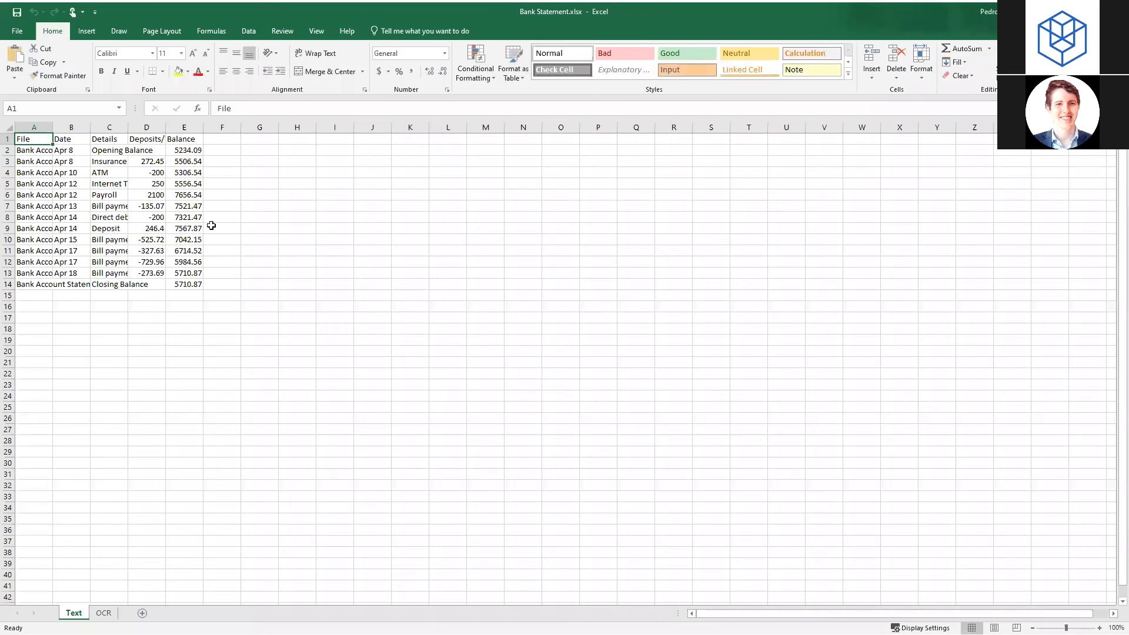
Step: Autofit the column widths of the whole table on the Text sheet
key(ctrl+a)
key(alt+h)
key(o)
key(i)
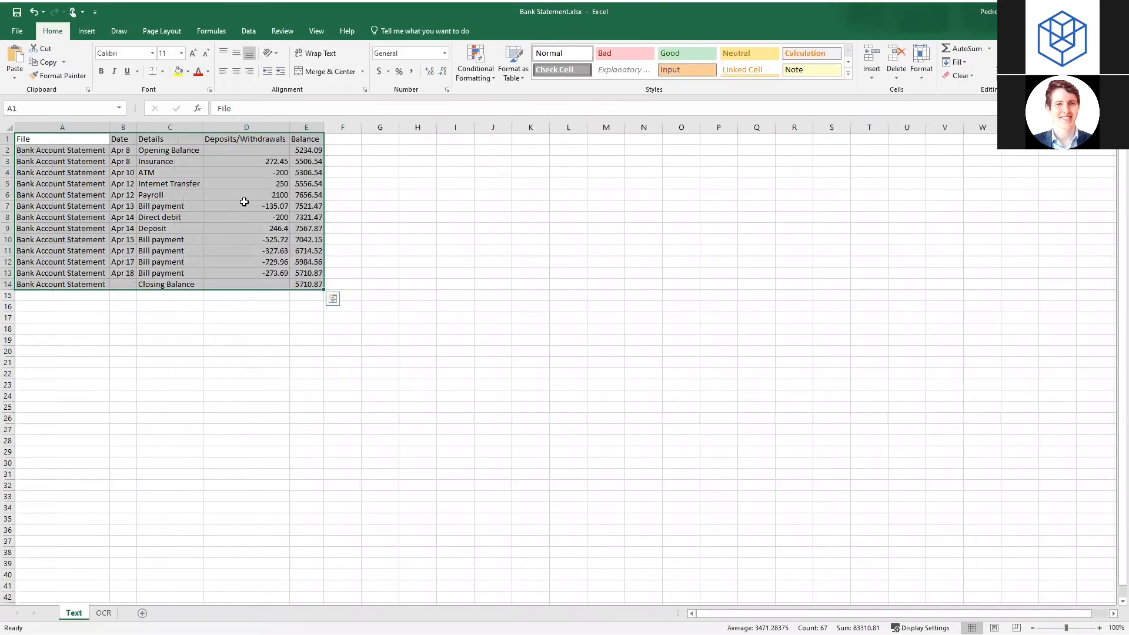
Step: Examine the closing balance and the Deposits/Withdrawals values in D2:D13 on the Text sheet
click(257, 164)
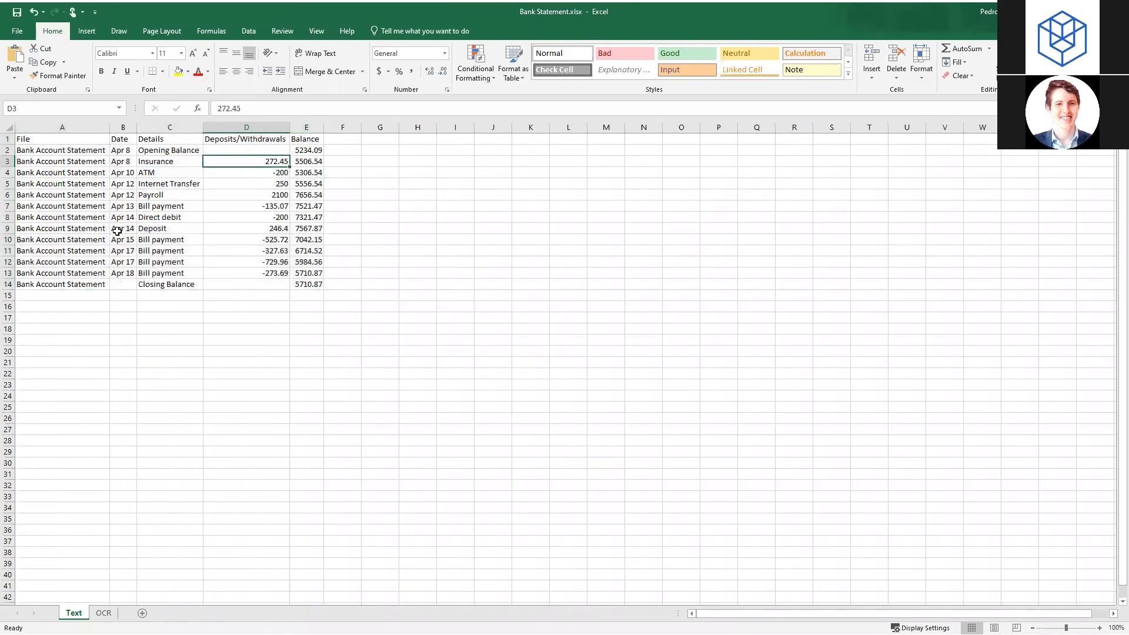
click(312, 286)
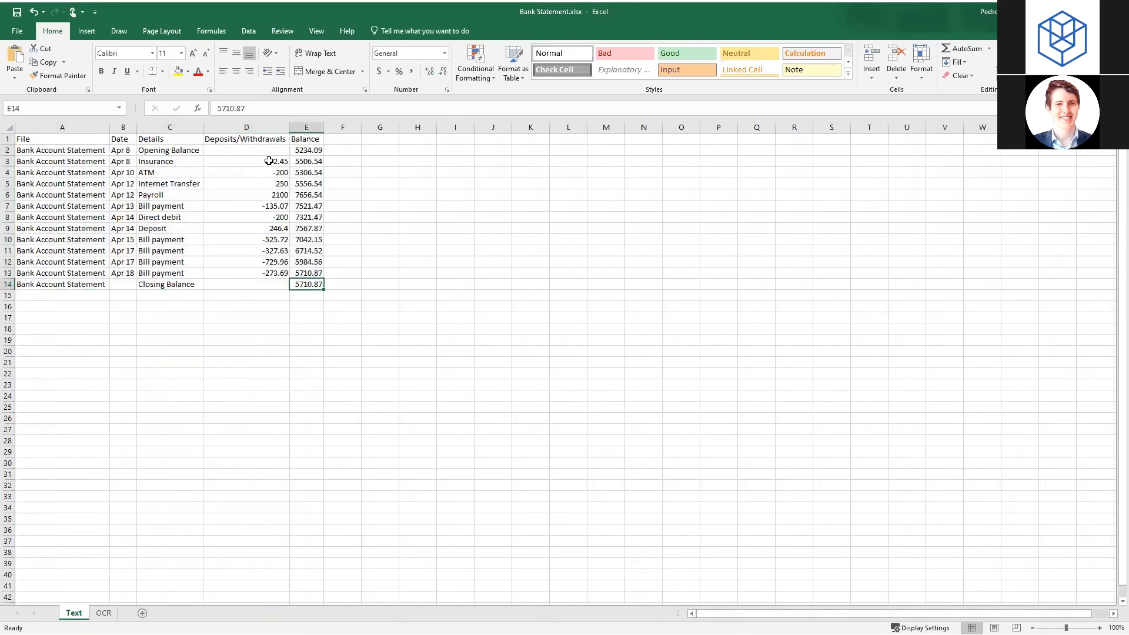
drag(270, 149, 272, 274)
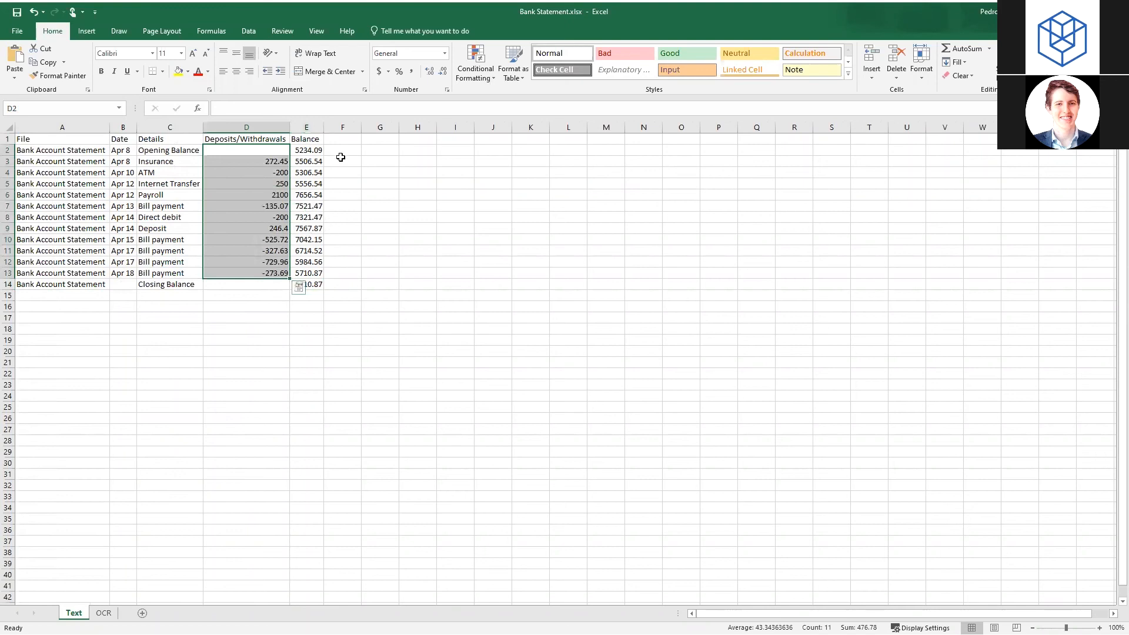
Step: Mark the first Balance values on the Text sheet with arrows, clear the marks, and select cell E4
mouse_move(335, 148)
mouse_down()
mouse_move(380, 148)
mouse_move(337, 169)
mouse_move(338, 185)
mouse_up()
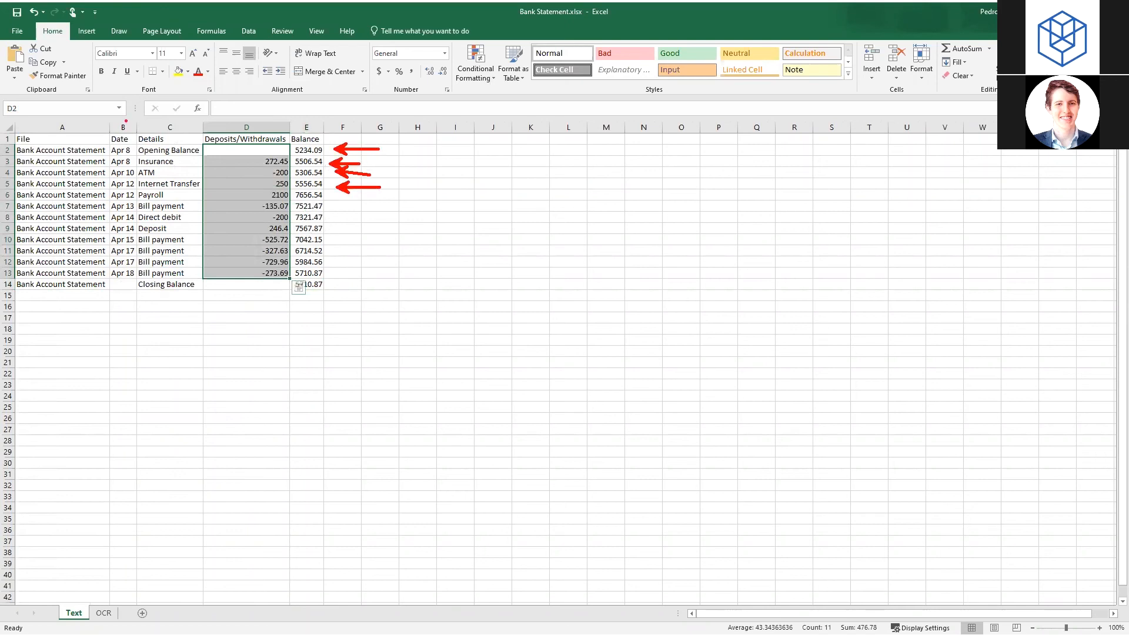
mouse_move(126, 121)
mouse_down()
mouse_move(219, 305)
mouse_move(213, 297)
mouse_up()
key(e)
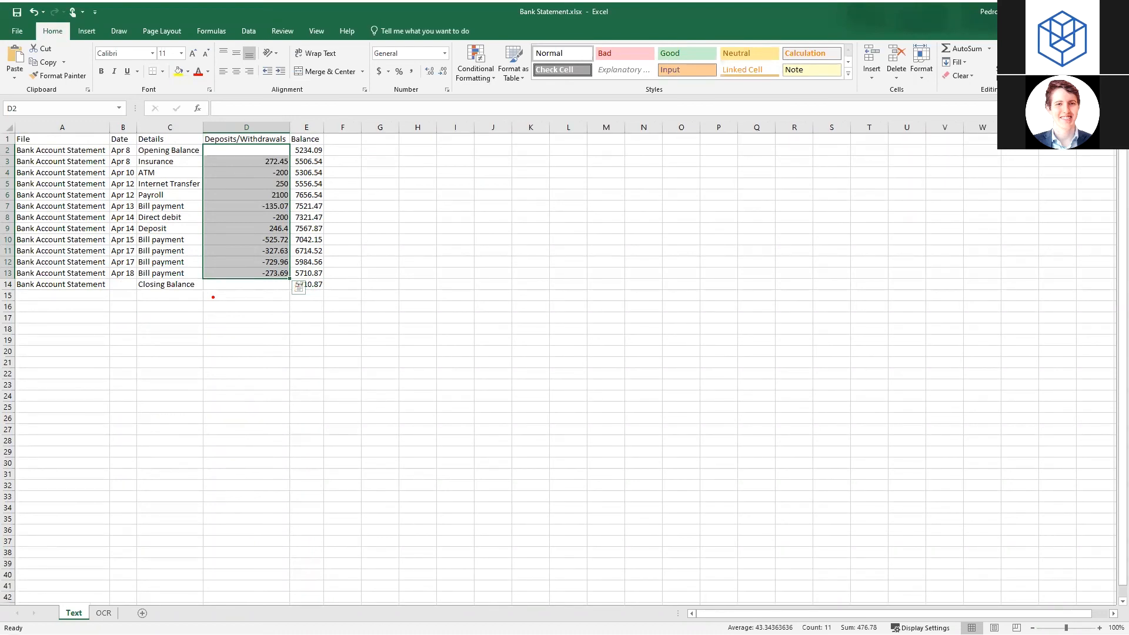
click(303, 172)
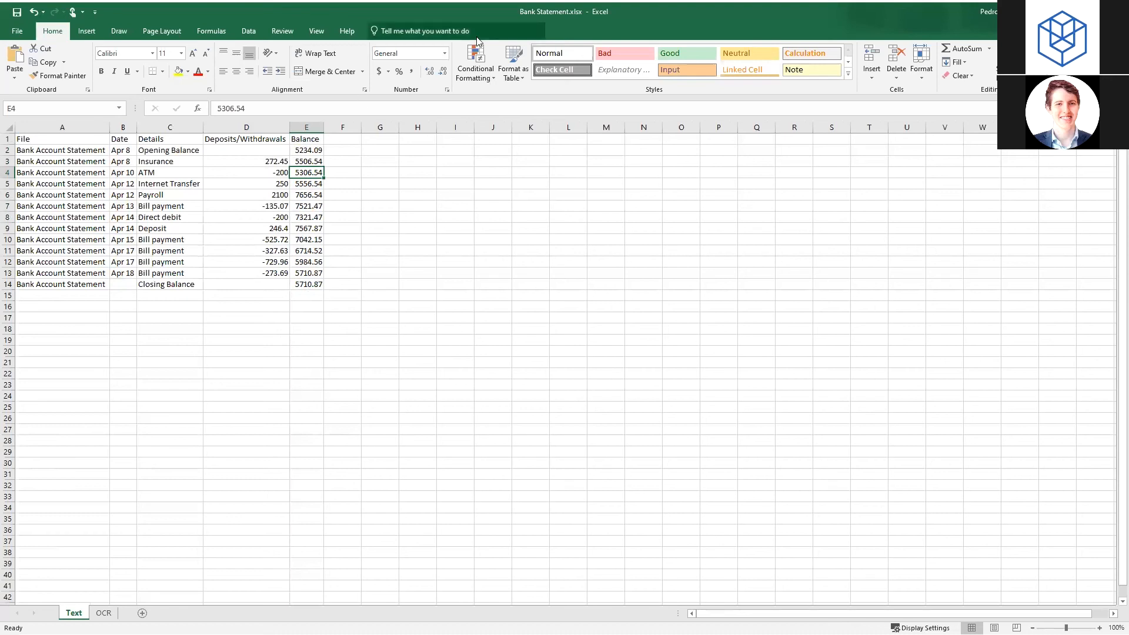
Step: Return to Alteryx Designer and review the OCR branch's Image Template and the Date field in the Image to Text output
key(alt+Tab)
key(alt+Tab)
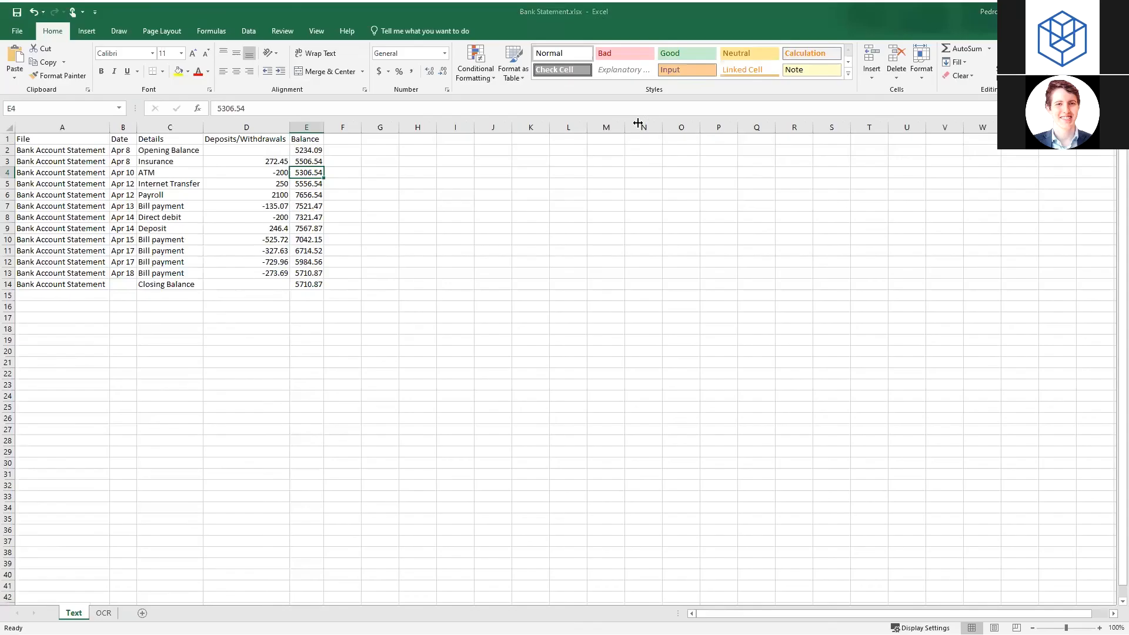
key(alt+Tab)
drag(685, 368, 590, 368)
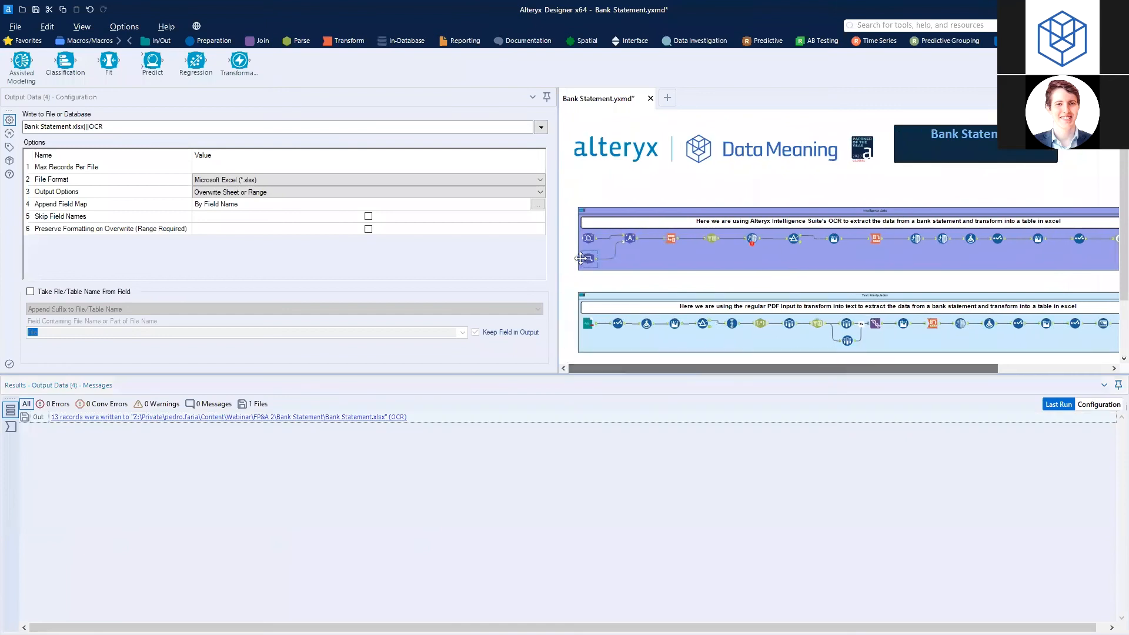
click(587, 260)
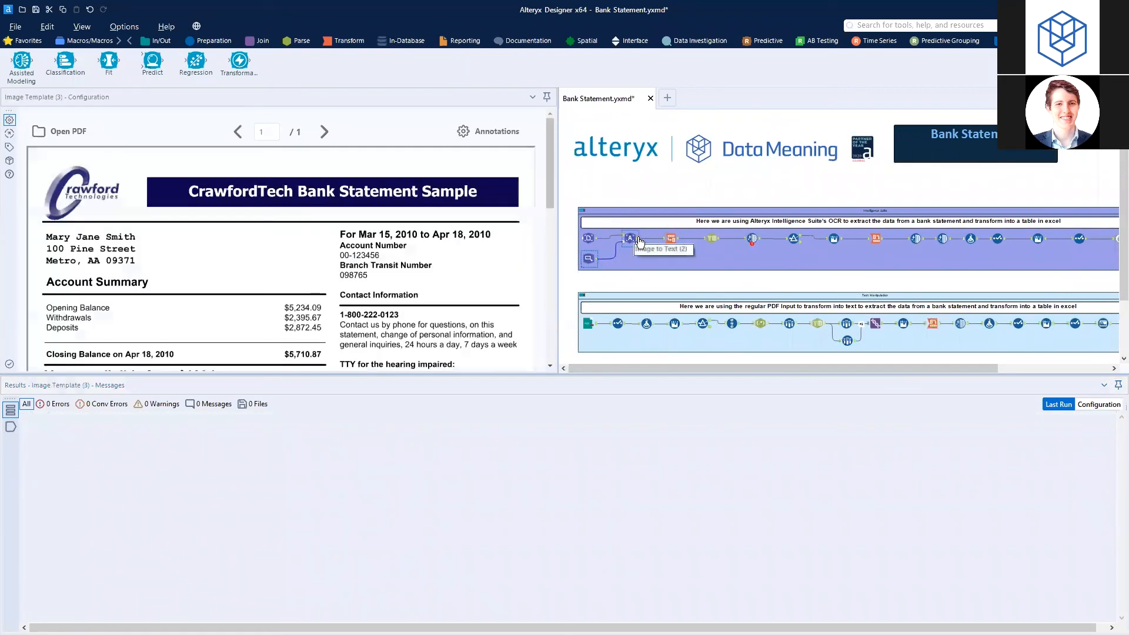
click(639, 240)
click(265, 437)
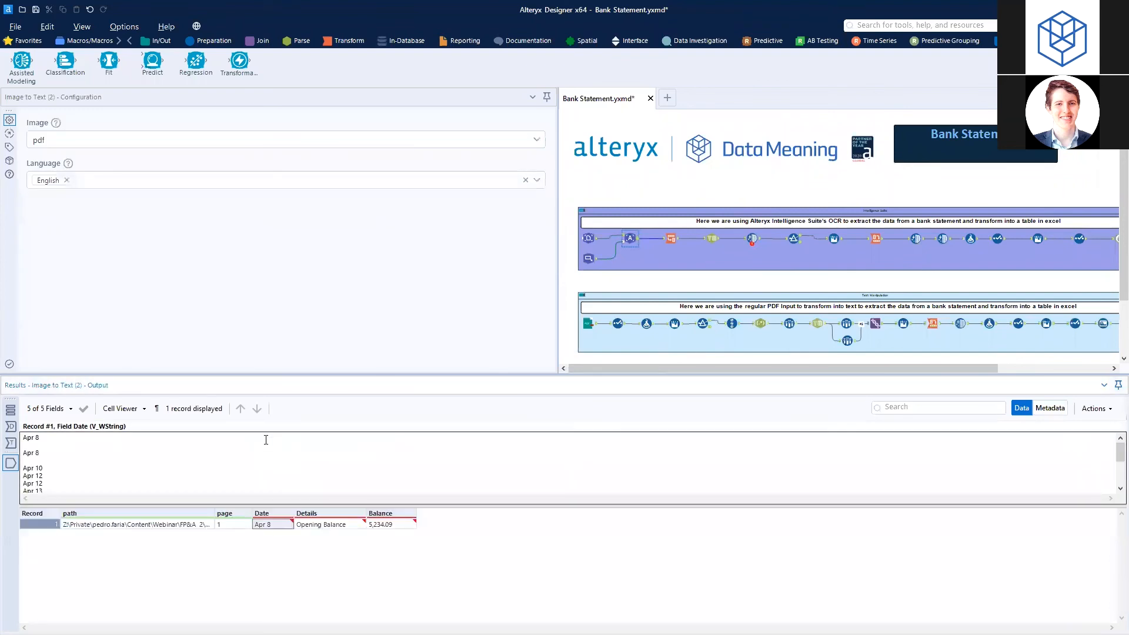
drag(266, 440, 119, 448)
click(110, 452)
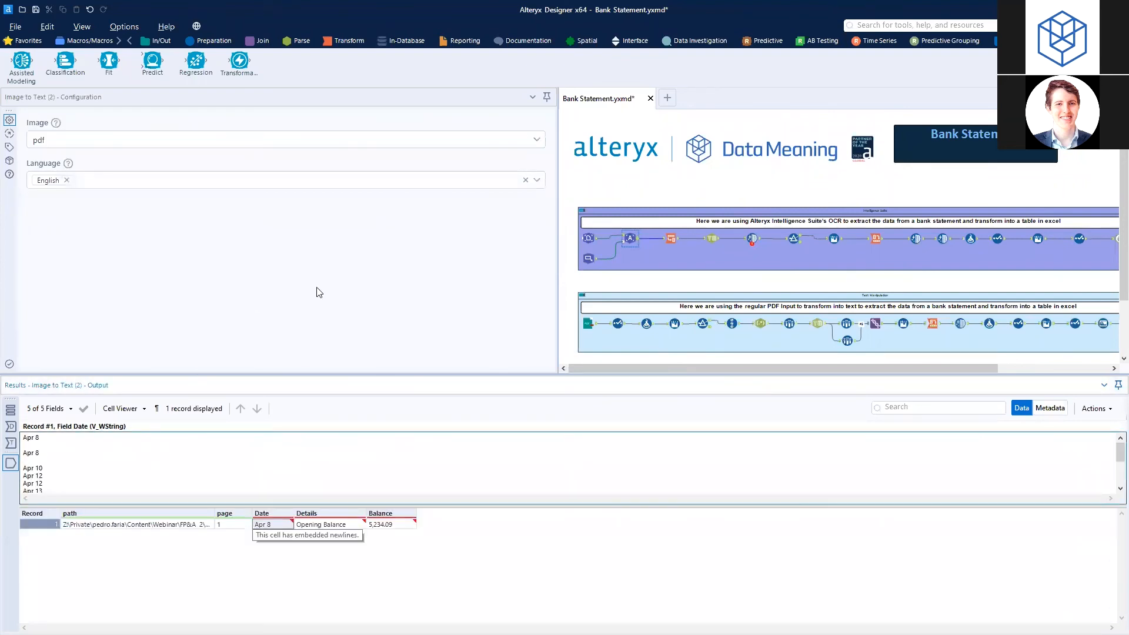
Step: Examine all records of the OCR branch's Block Until Done output with the cell viewer hidden
drag(696, 369, 778, 369)
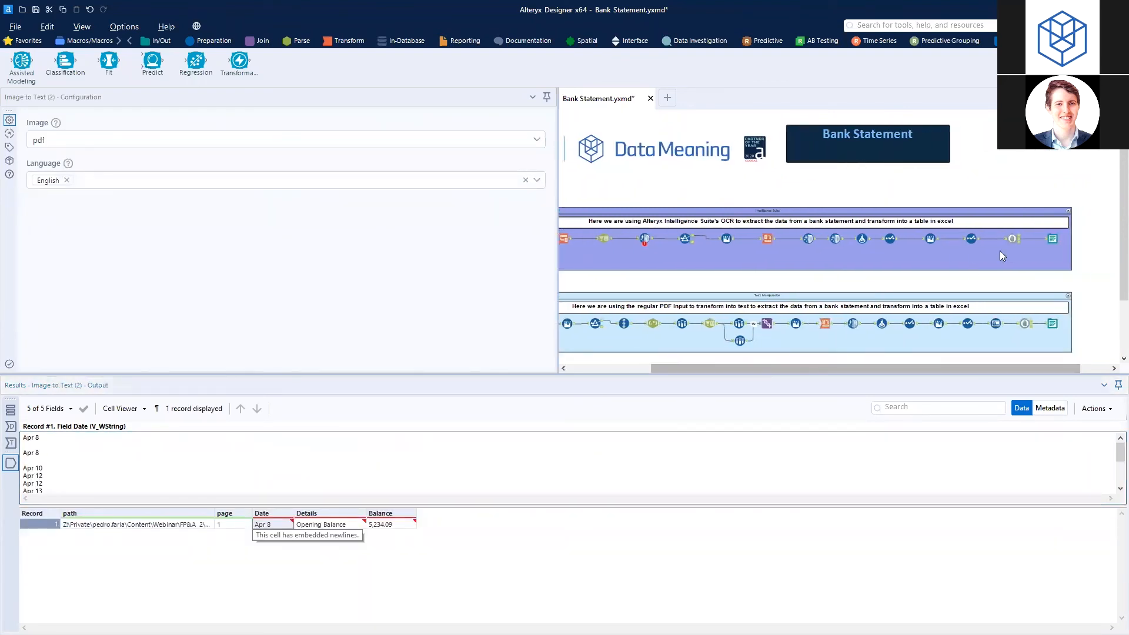
click(1016, 238)
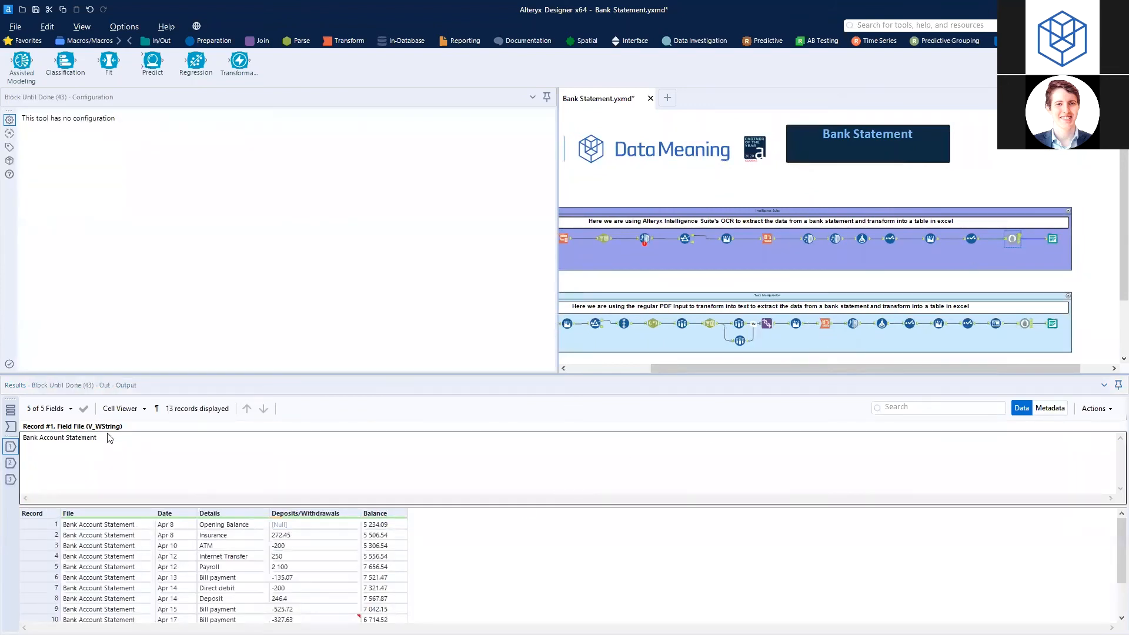
click(122, 411)
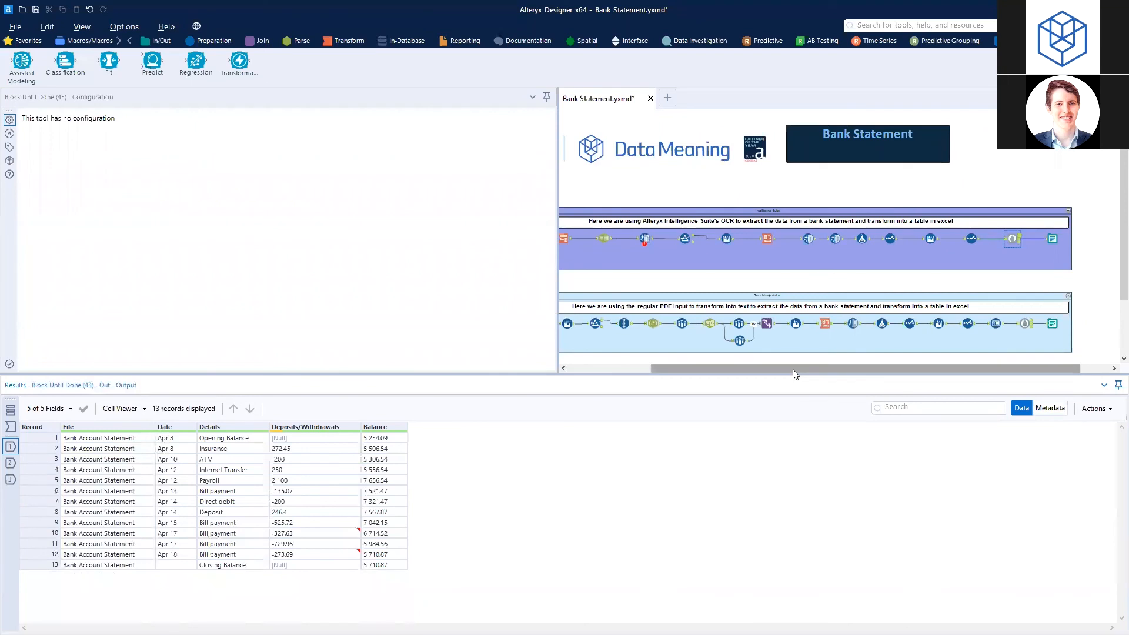
drag(792, 369, 709, 364)
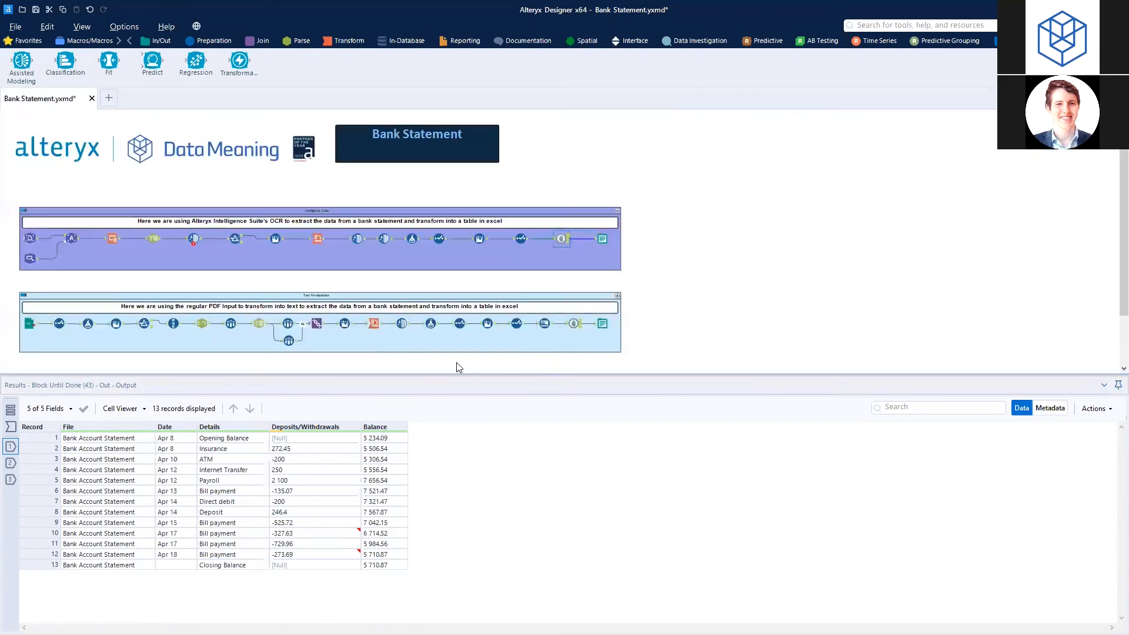
Step: Show the text branch's PDF Input output, annotate the two branches with the labels IS and Designer, and clear the annotations
click(27, 324)
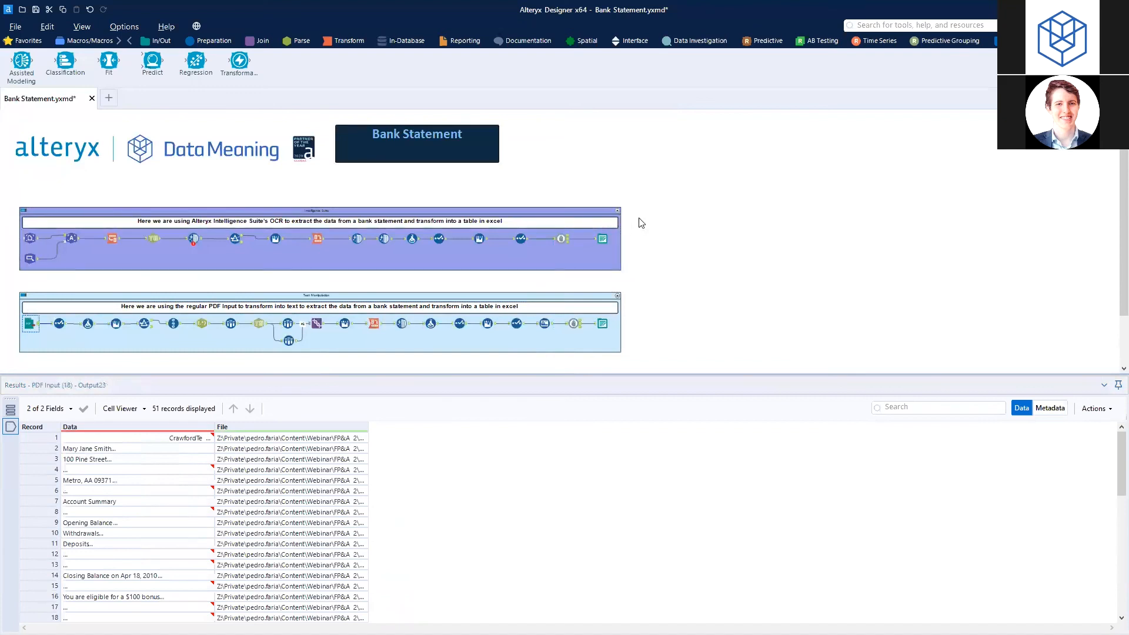
drag(644, 220, 644, 253)
text(IS)
key(Escape)
text(t)
text(Designer)
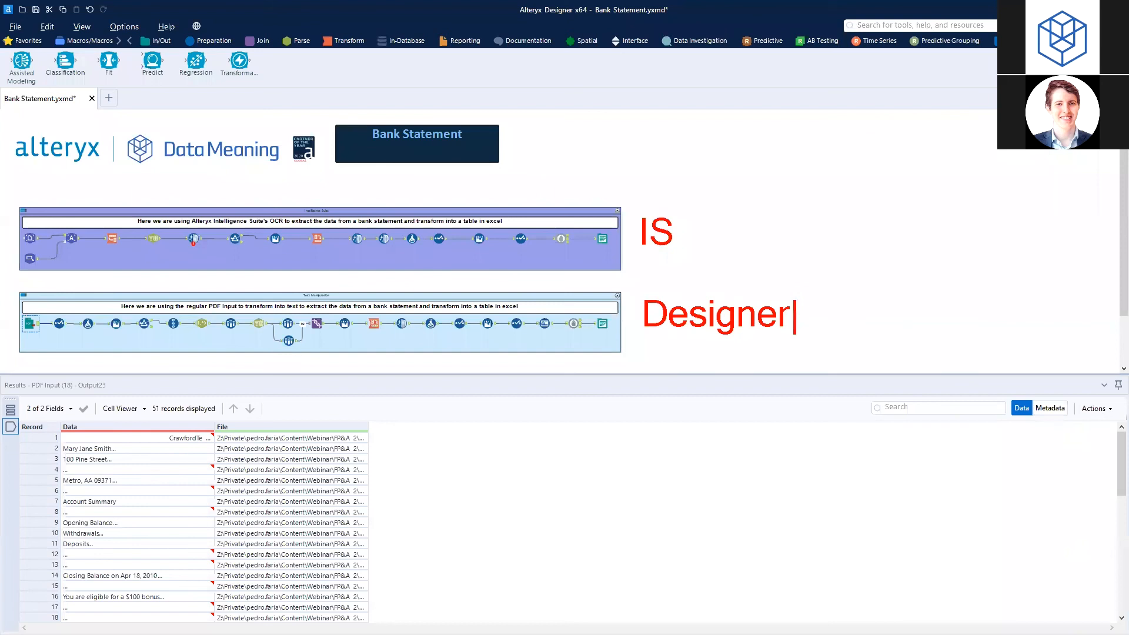
key(Escape)
key(Escape)
Step: Show the In/Out tools and point out the PDF Input tool with a temporary arrow
click(157, 41)
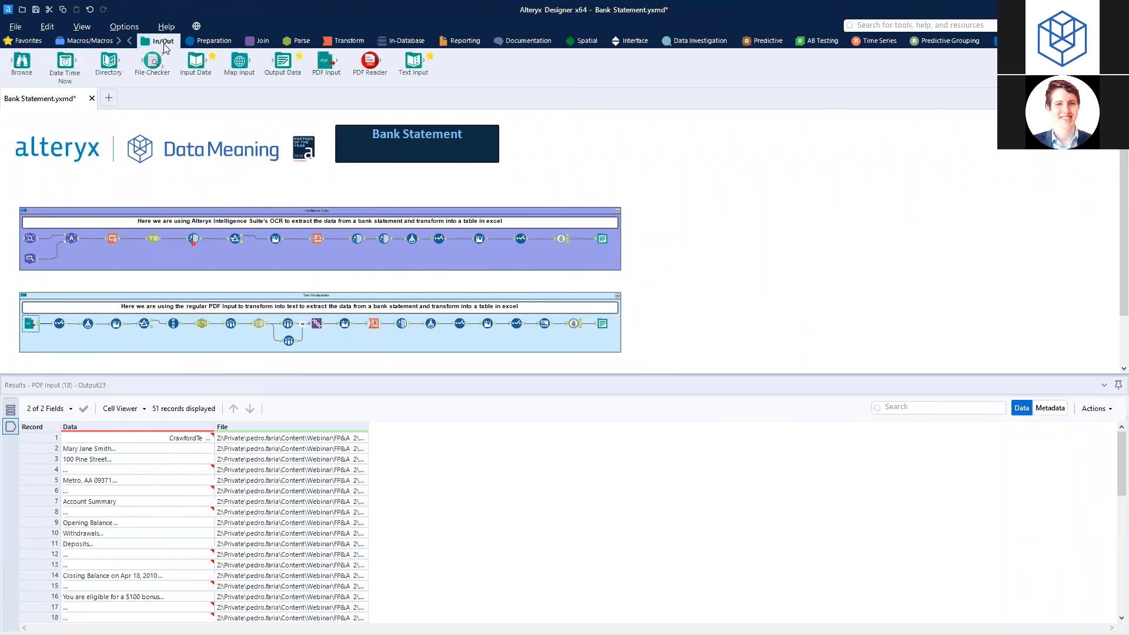
key(ctrl+2)
drag(325, 81, 326, 139)
key(Escape)
Step: Inspect the OCR branch's PDF Input and Image to Text outputs, sketch a scribbled page on screen, and erase it
click(28, 238)
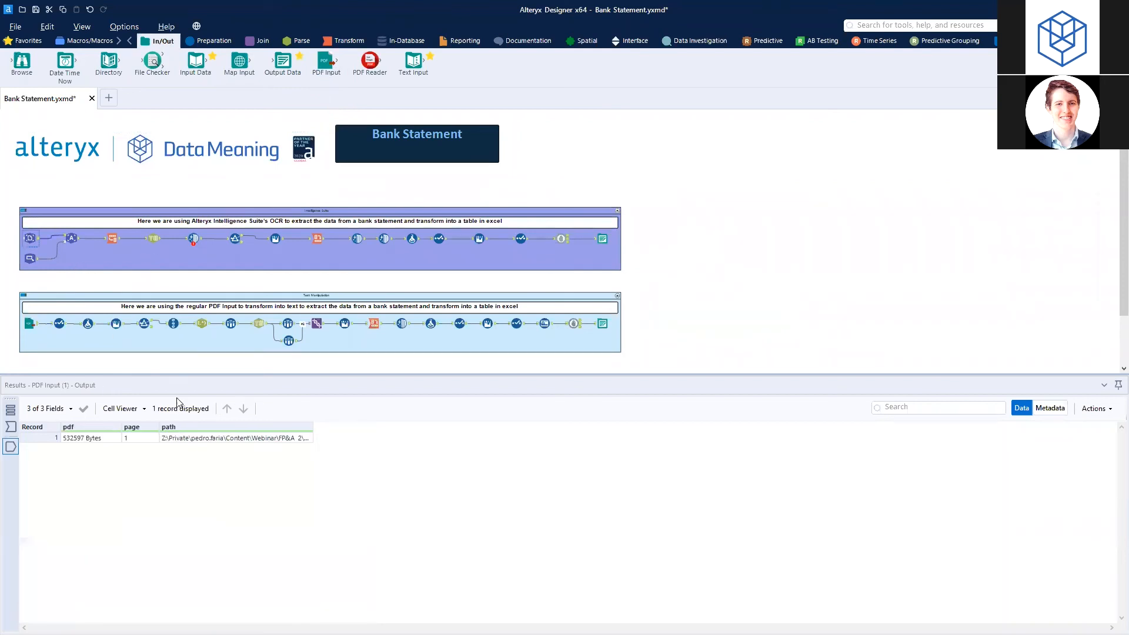
click(71, 238)
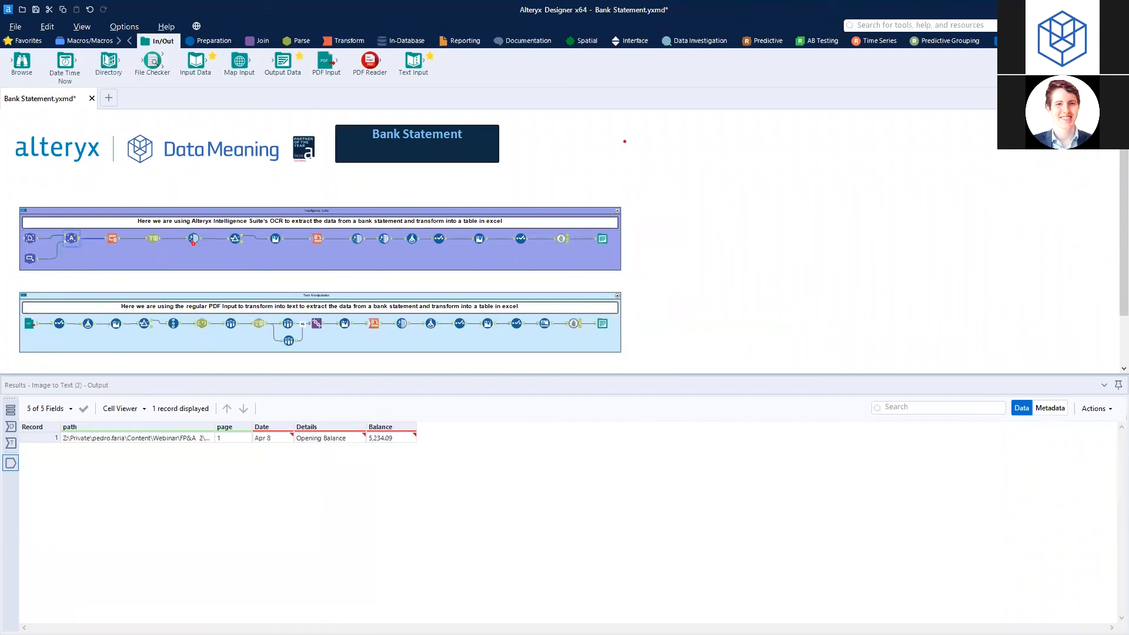
mouse_move(625, 141)
mouse_down()
mouse_move(797, 311)
mouse_move(869, 323)
mouse_up()
mouse_move(659, 157)
mouse_down()
mouse_move(819, 298)
mouse_move(811, 310)
mouse_up()
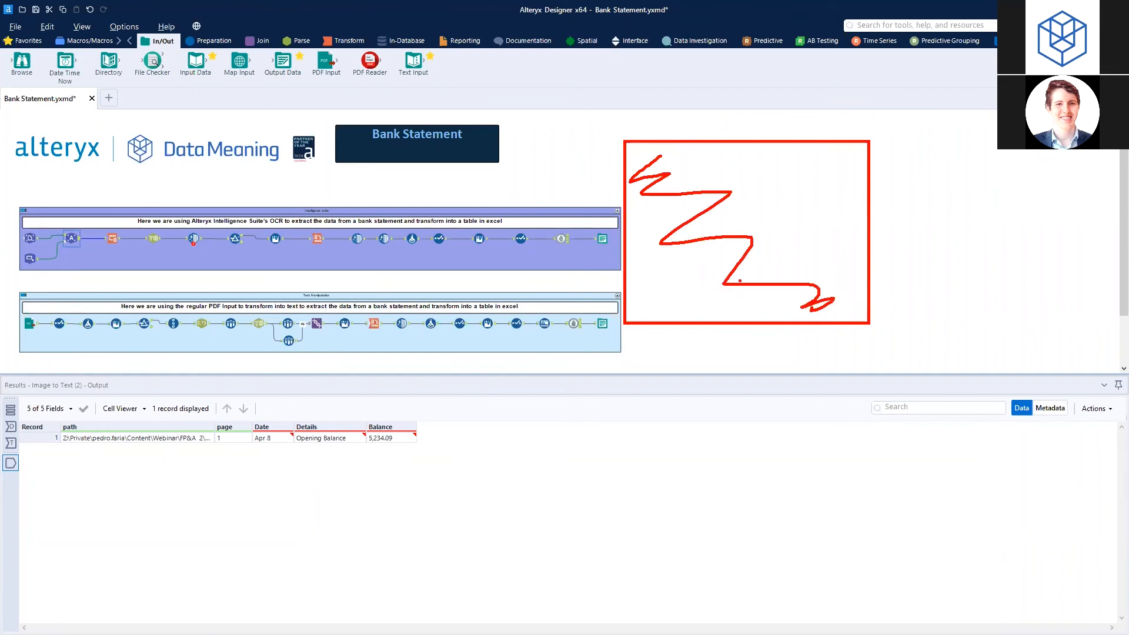
key(e)
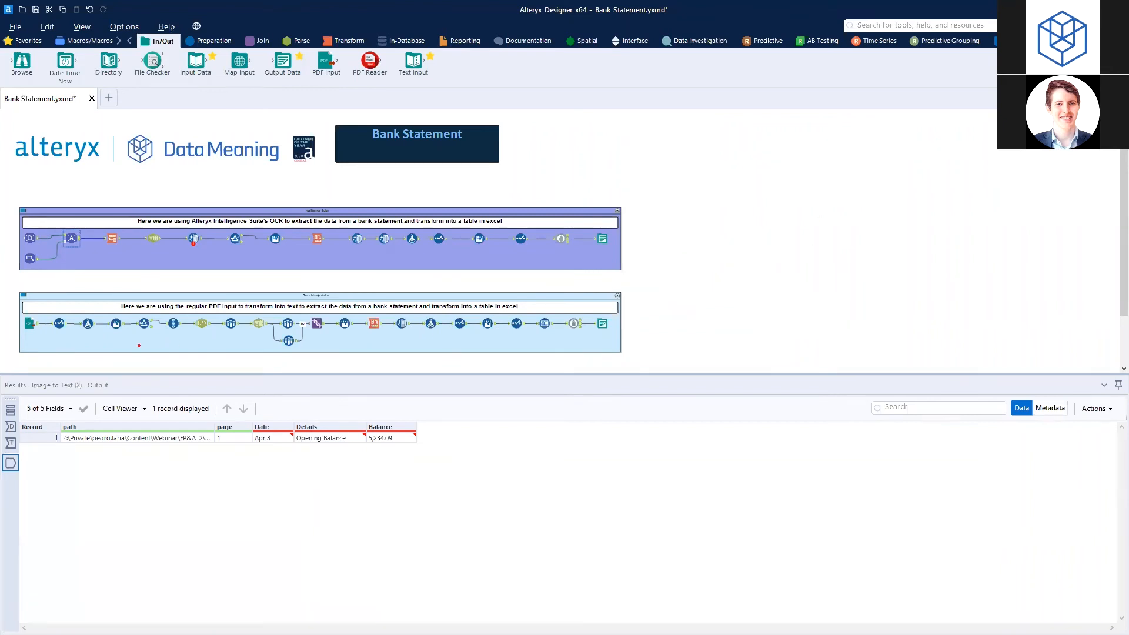
Step: Display the text branch's PDF Input output with a wider Data column and a taller results area
click(29, 323)
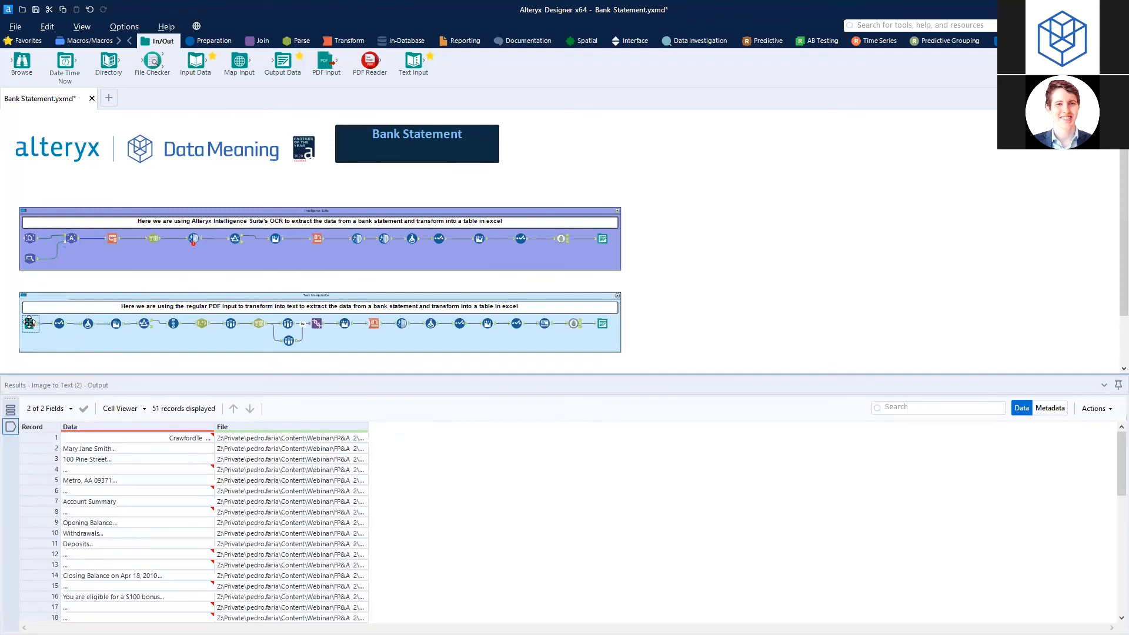
drag(214, 427, 309, 428)
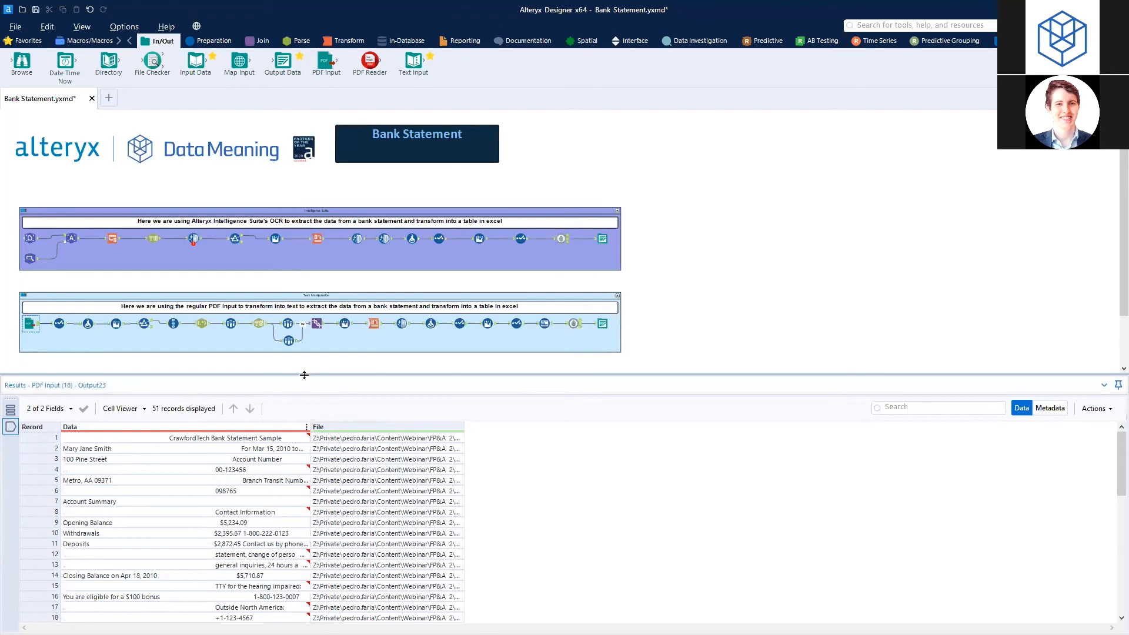
drag(310, 351, 322, 293)
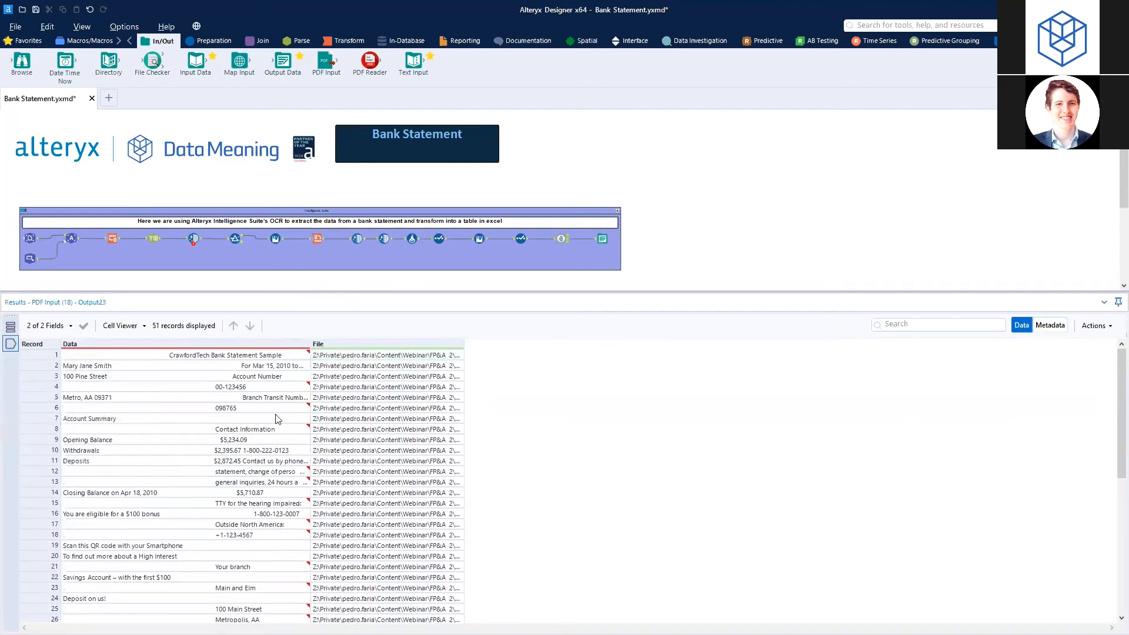
Step: Compare the PDF Input records with the bank statement in Acrobat Reader, and minimize the PDF window
key(alt+Tab)
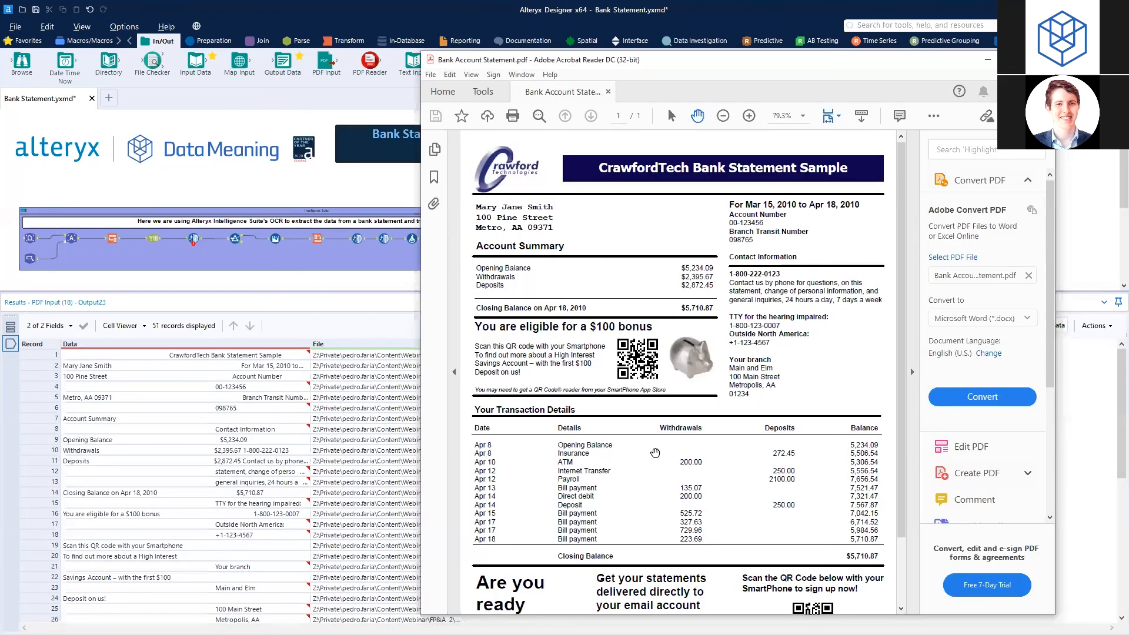
scroll(274, 496, down, 6)
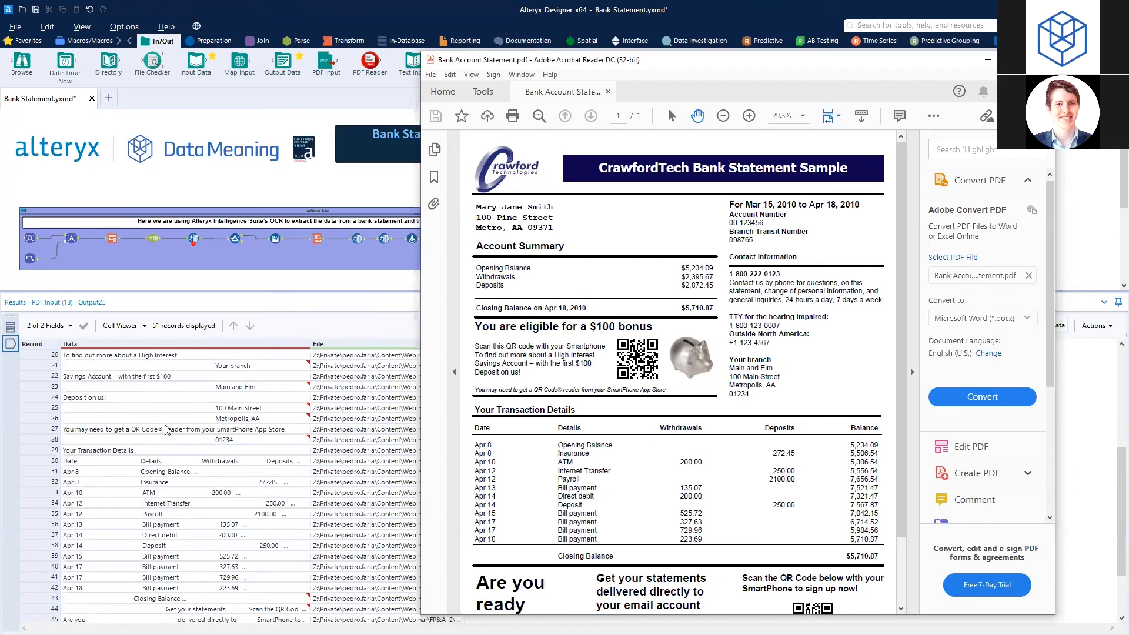
scroll(202, 464, up, 6)
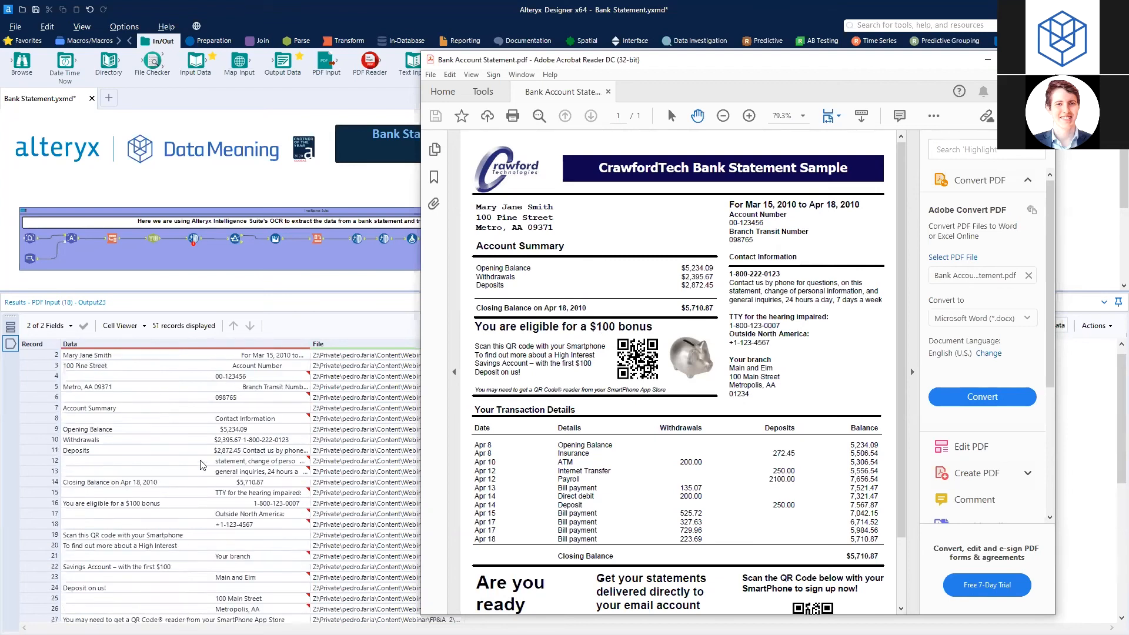
scroll(202, 464, down, 8)
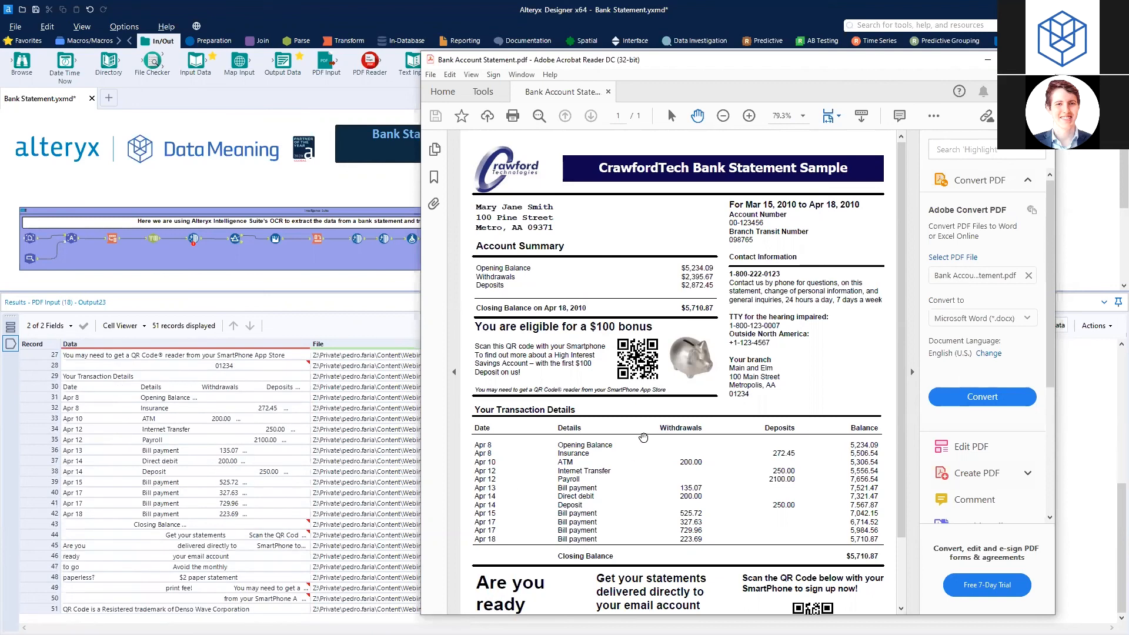
scroll(638, 441, down, 2)
scroll(639, 441, up, 2)
scroll(238, 483, up, 2)
scroll(238, 483, up, 7)
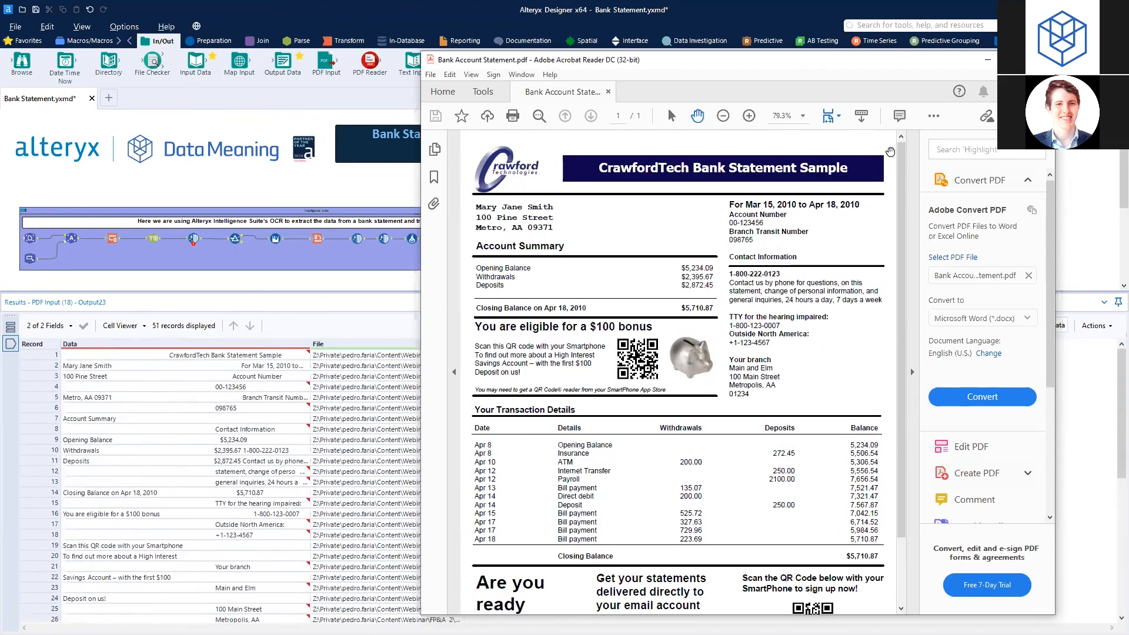
click(982, 61)
Step: Inspect the text branch's data at the Select, Filter and Sample tools and at the column-splitting tool after them
scroll(348, 251, down, 2)
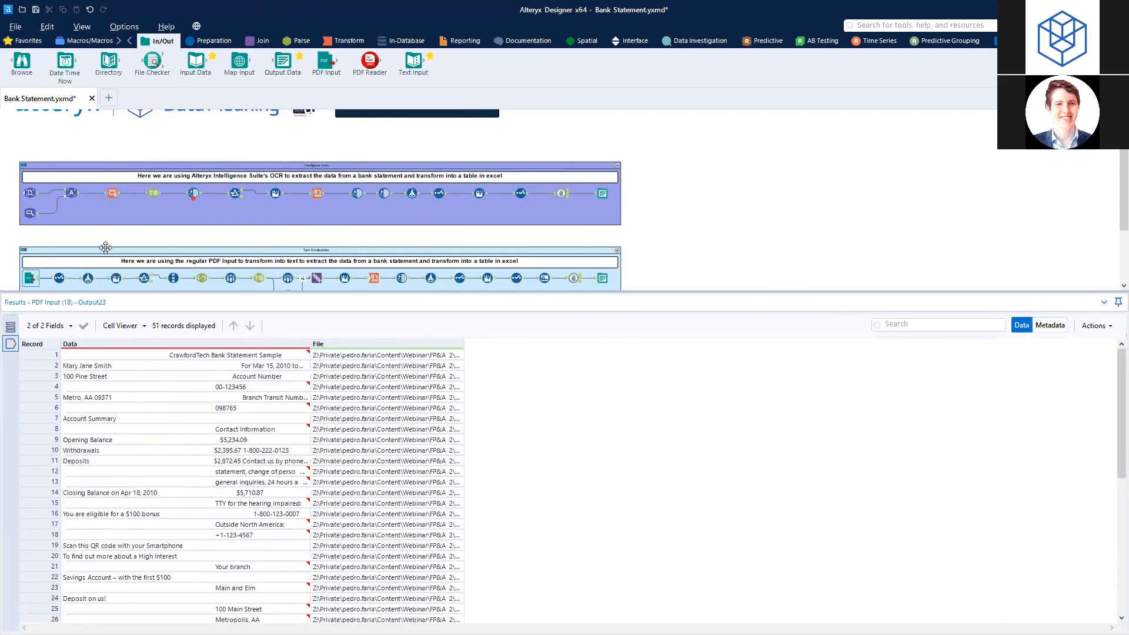
click(88, 278)
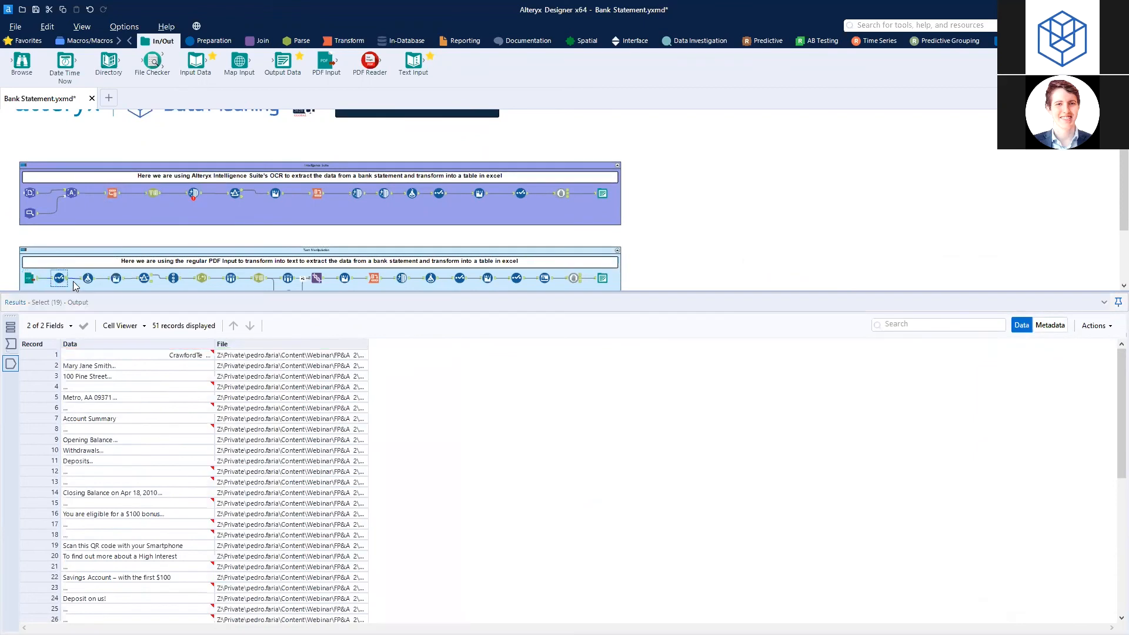
click(144, 277)
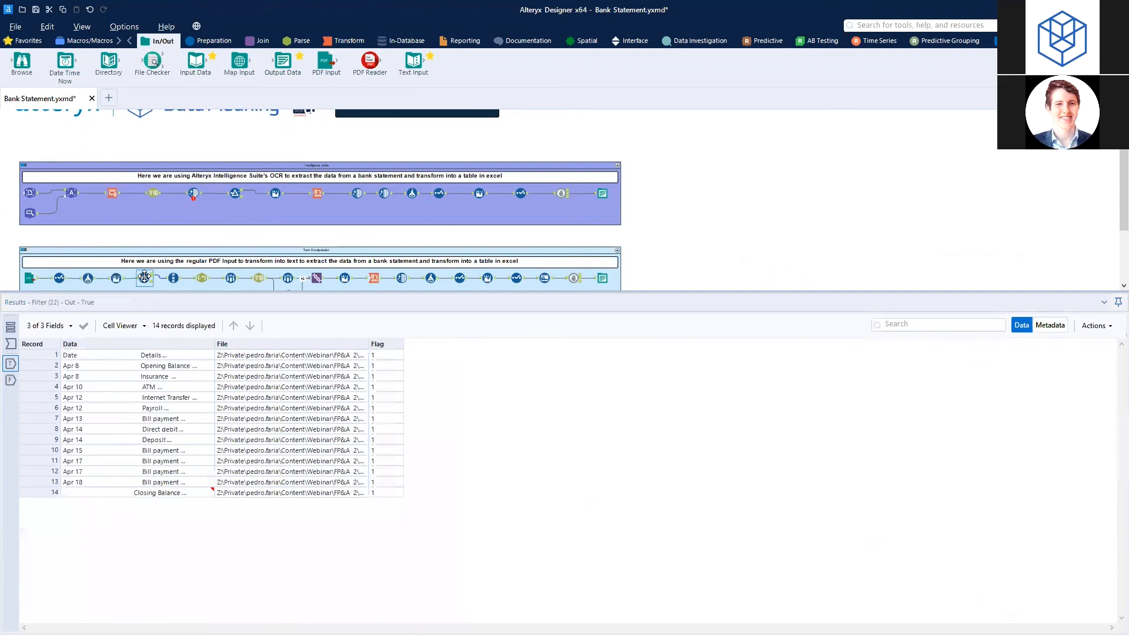
click(173, 278)
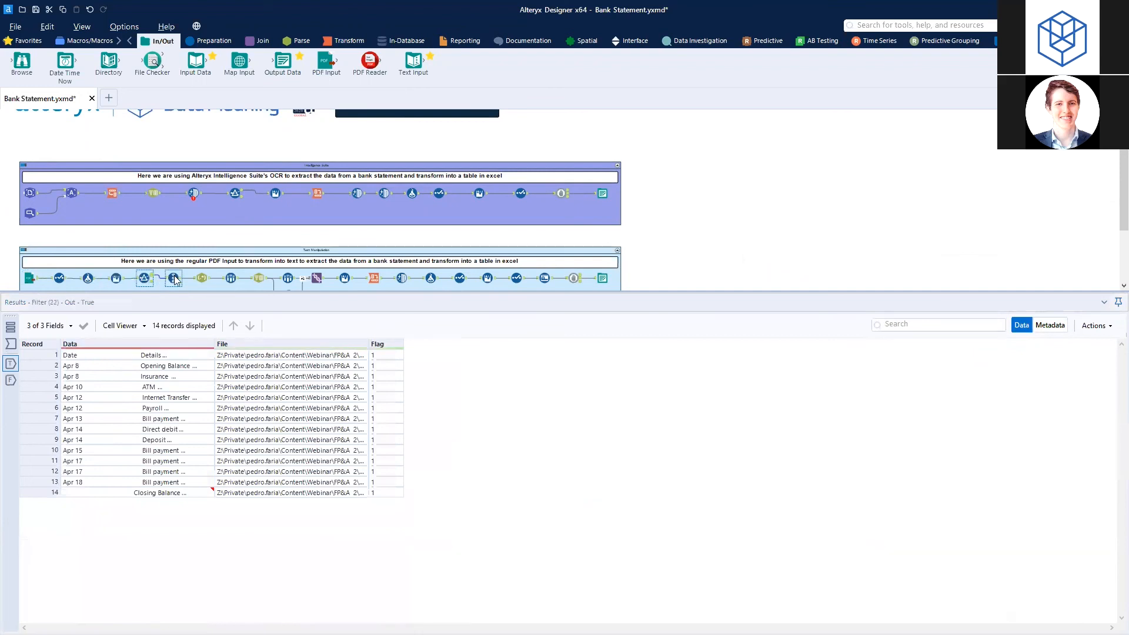
click(230, 279)
click(258, 278)
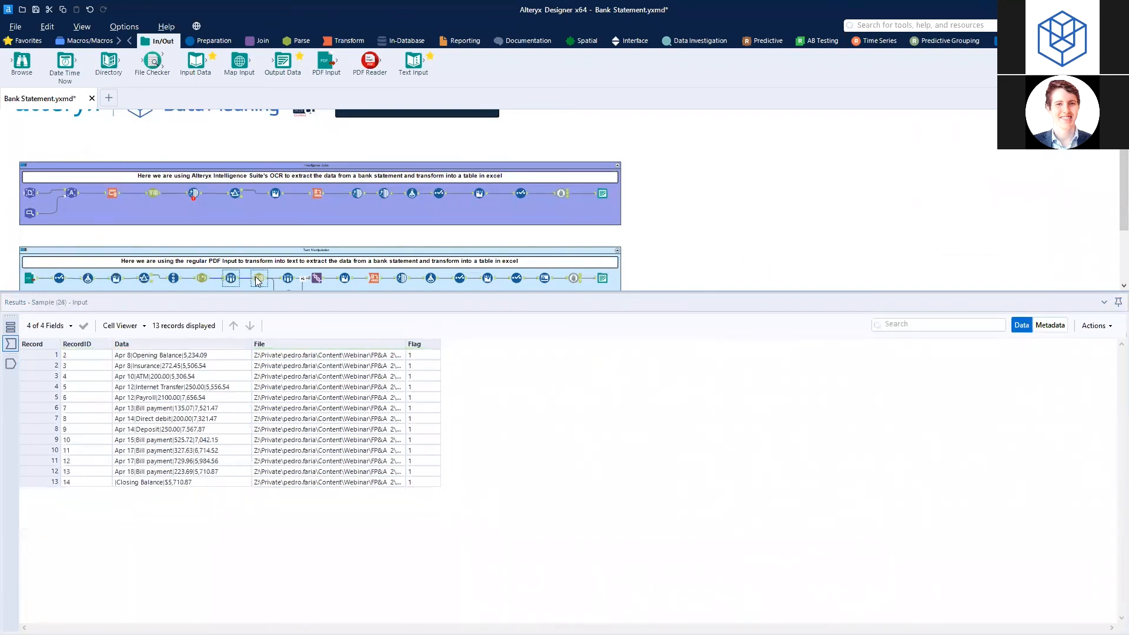
Step: Inspect the text branch's data from the Union through the Data Cleansing tool to the Formula tool
click(317, 278)
click(345, 278)
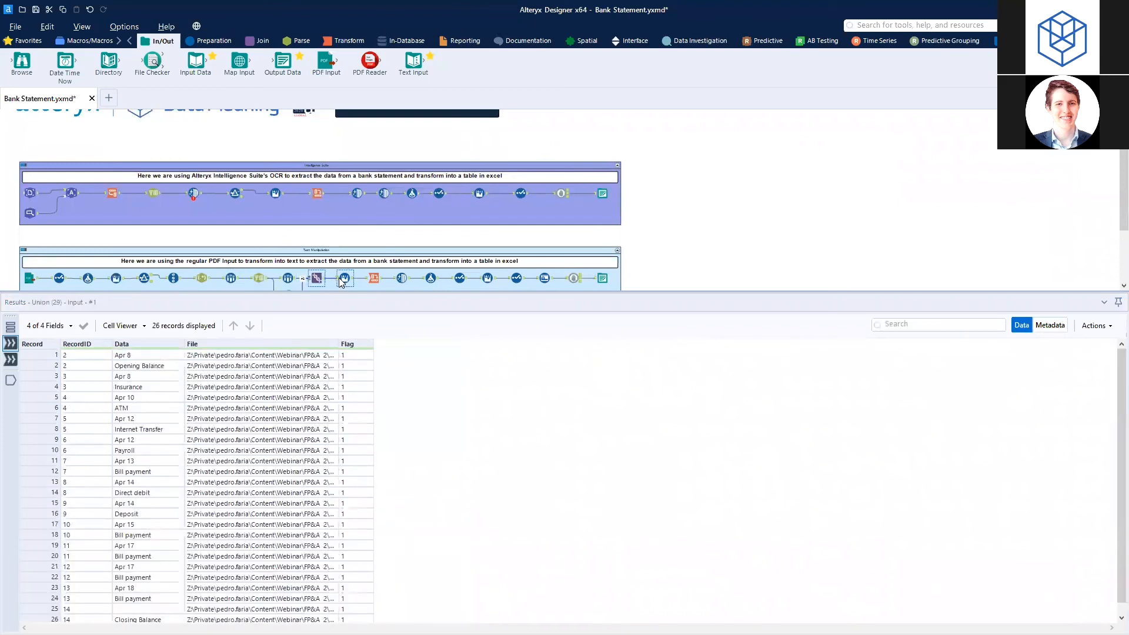
click(374, 278)
click(402, 278)
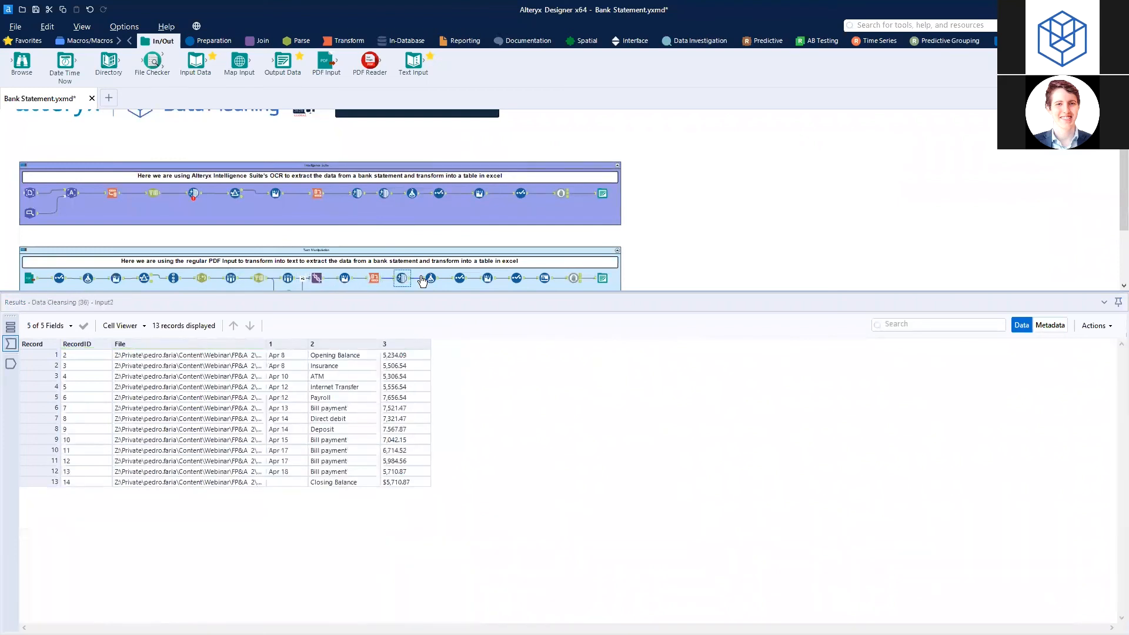
click(426, 277)
Step: Follow the text branch from the second Select tool to Block Until Done and compare it with the OCR branch's Block Until Done data
click(459, 278)
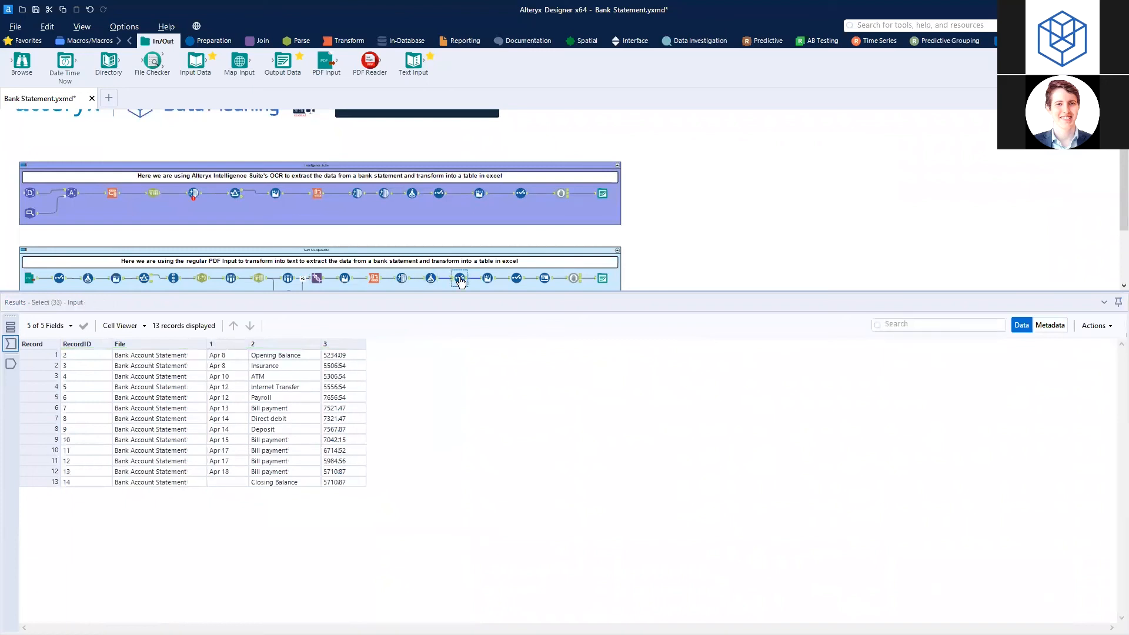
click(488, 278)
click(516, 278)
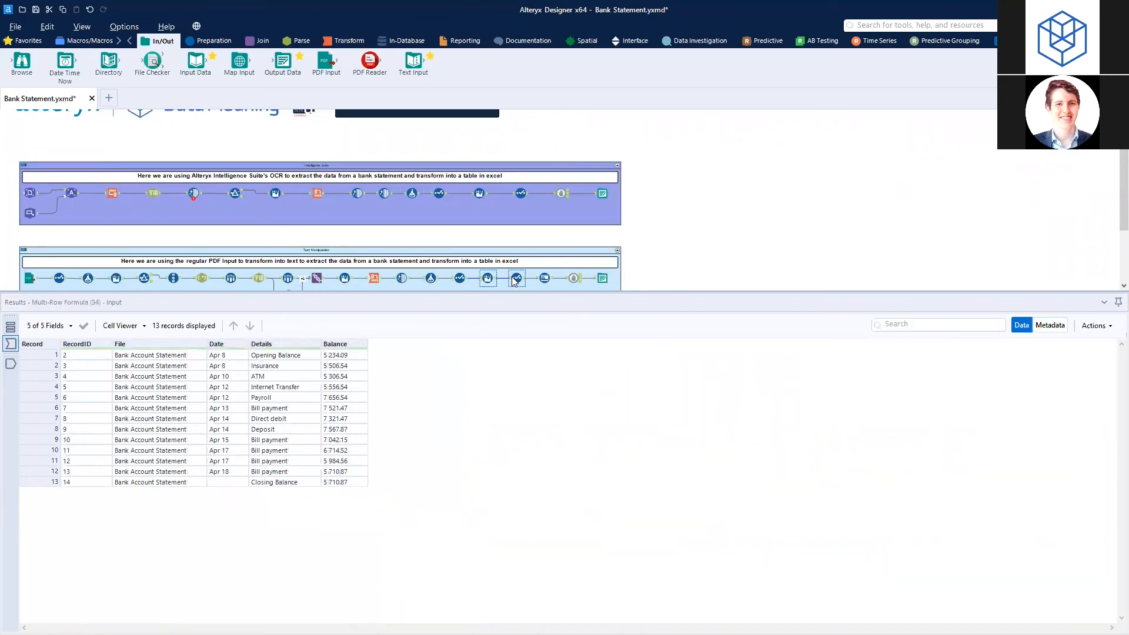
click(542, 280)
click(571, 280)
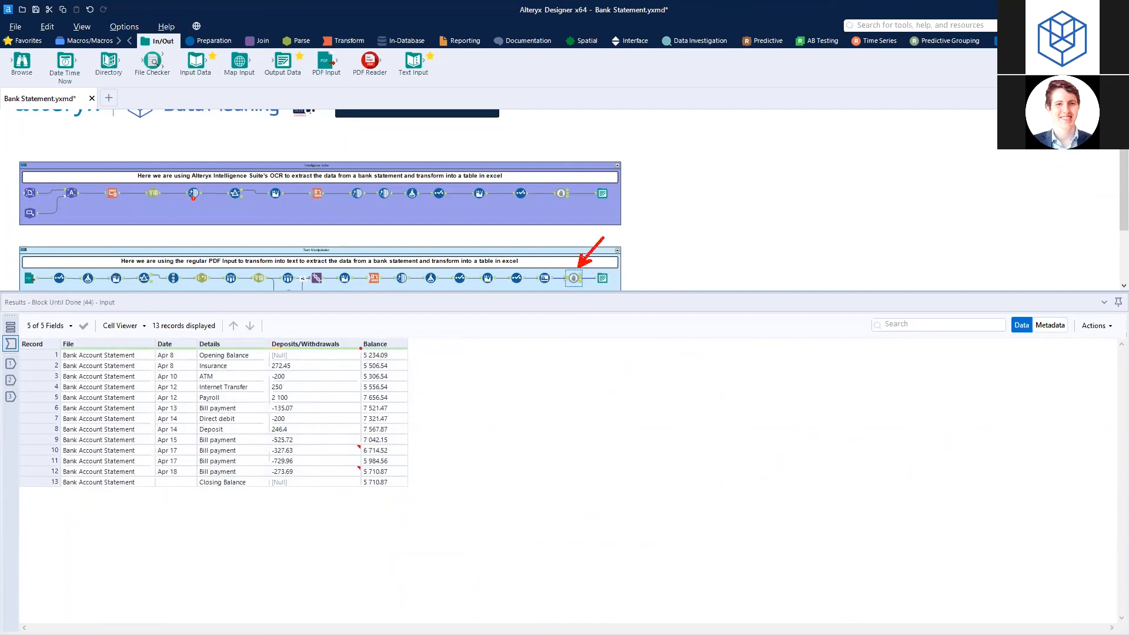
click(566, 200)
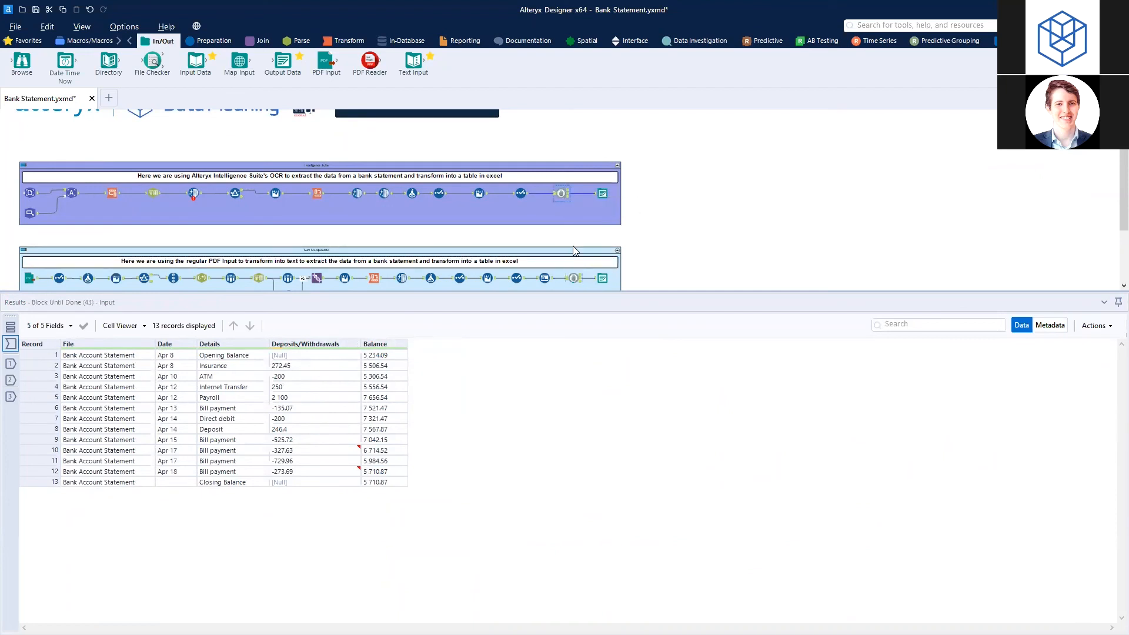
click(576, 279)
Step: Label the two branches with temporary on-screen annotations reading OCR and TEXT, and clear them
drag(643, 176, 643, 211)
text(OCR)
key(Return)
key(Return)
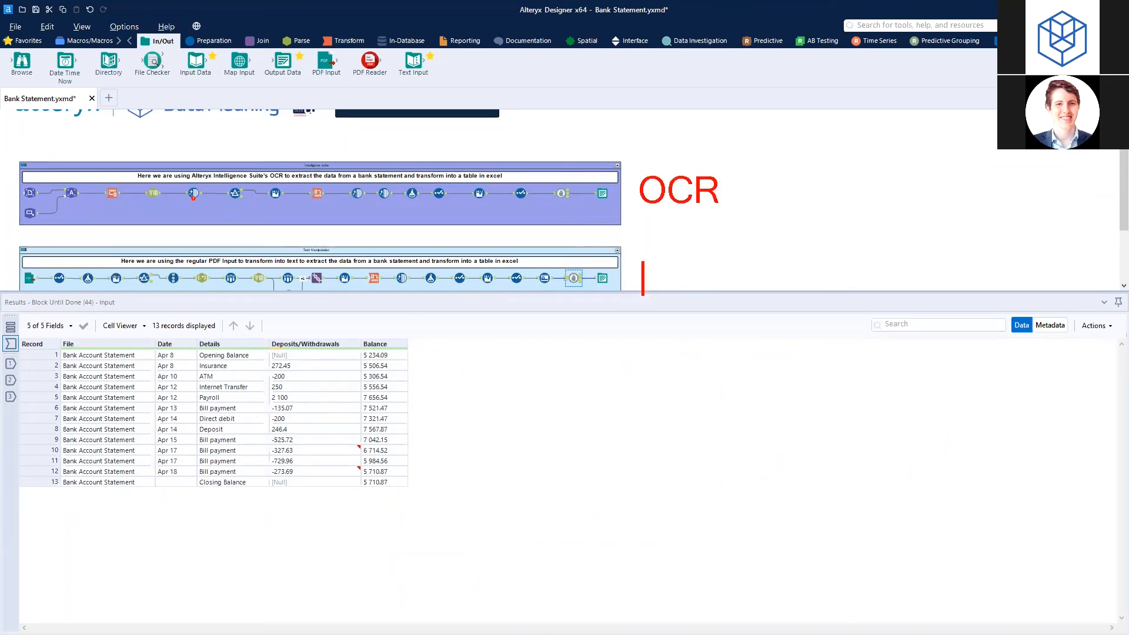
text(TEXT)
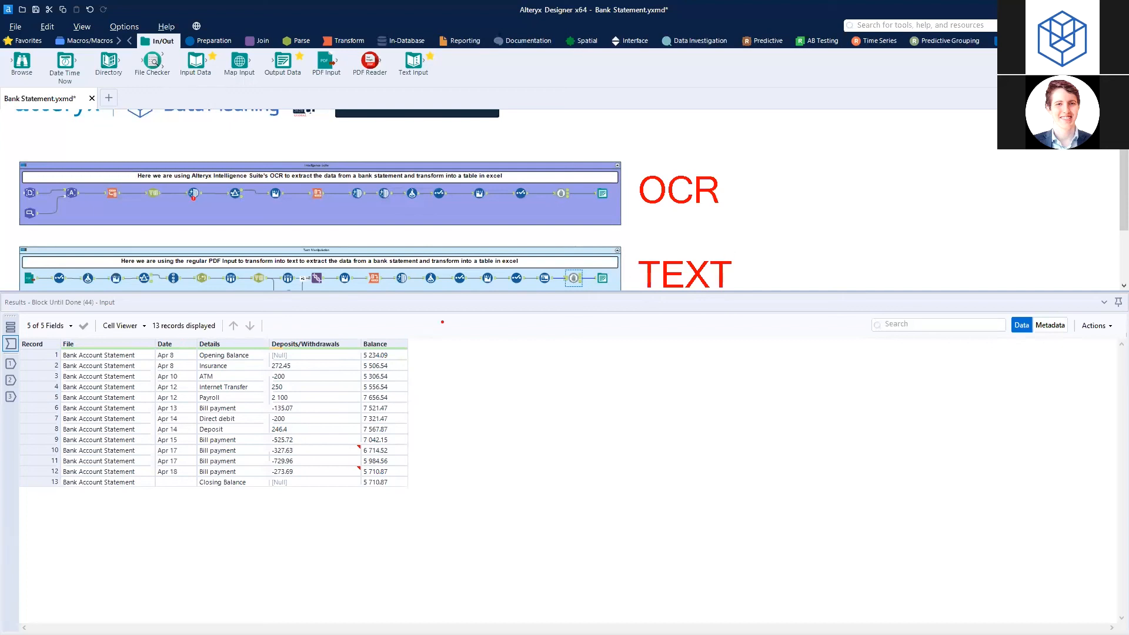
key(Escape)
Step: Compare both branches' Block Until Done data, and inspect the Image to Text and PDF Input outputs
click(562, 193)
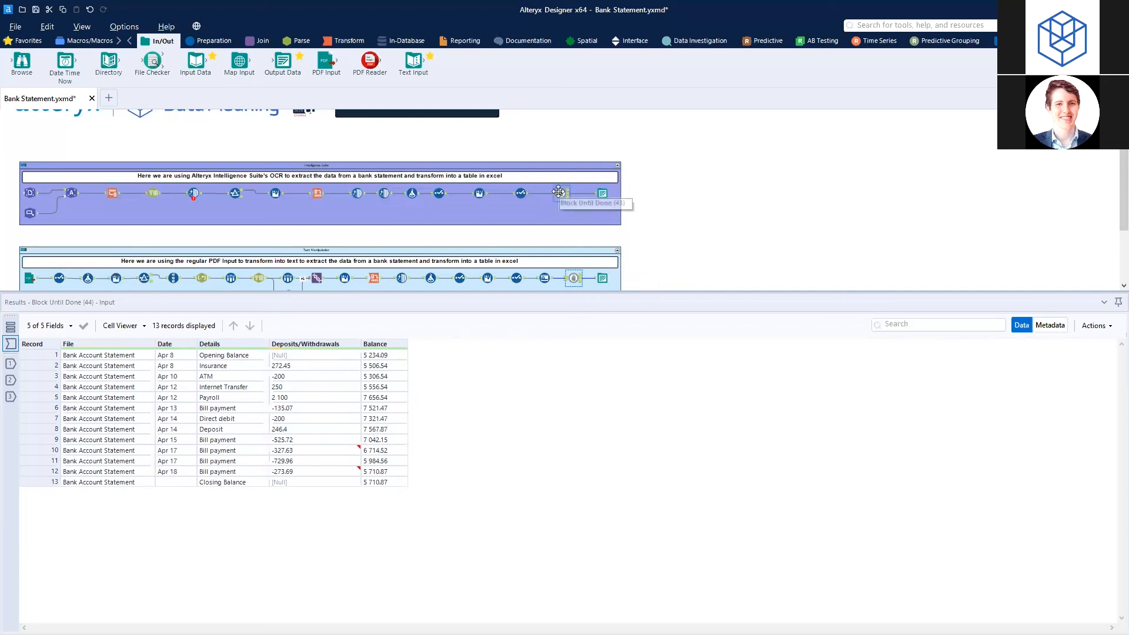
click(573, 274)
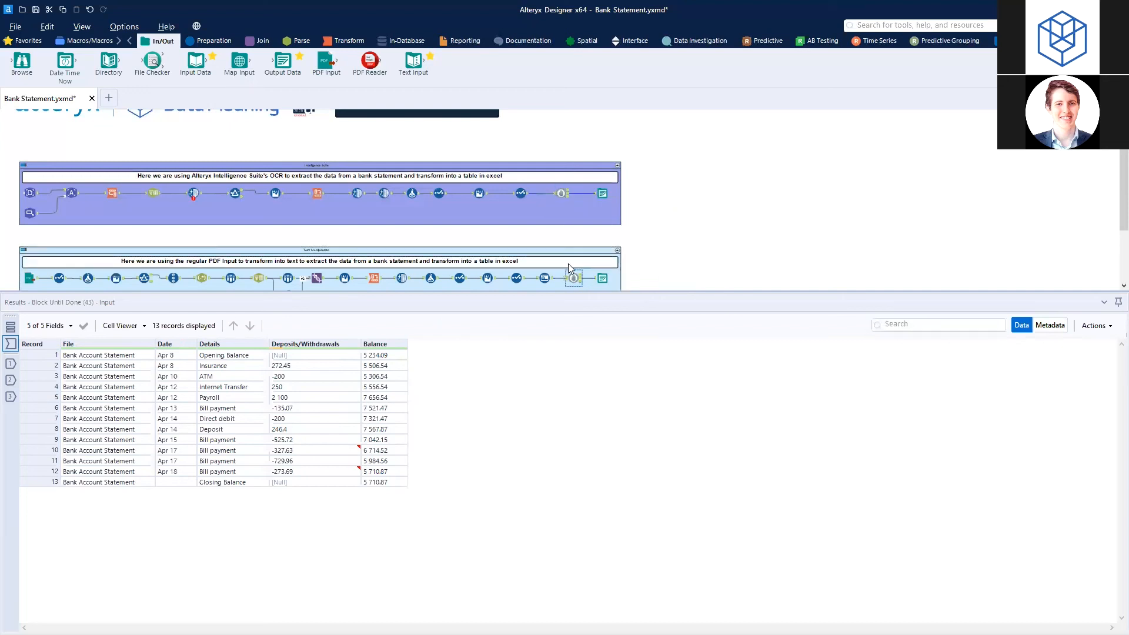
click(72, 193)
click(31, 278)
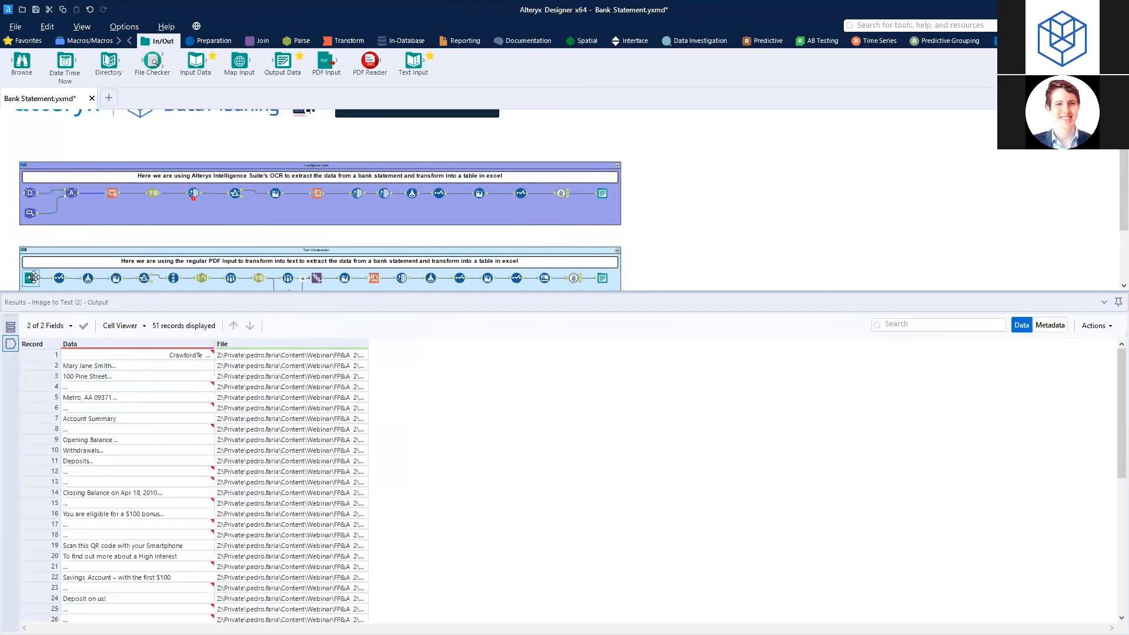
Step: Open Bank Statement.xlsx in Excel from the messages of the OCR branch's Output Data tool
click(602, 193)
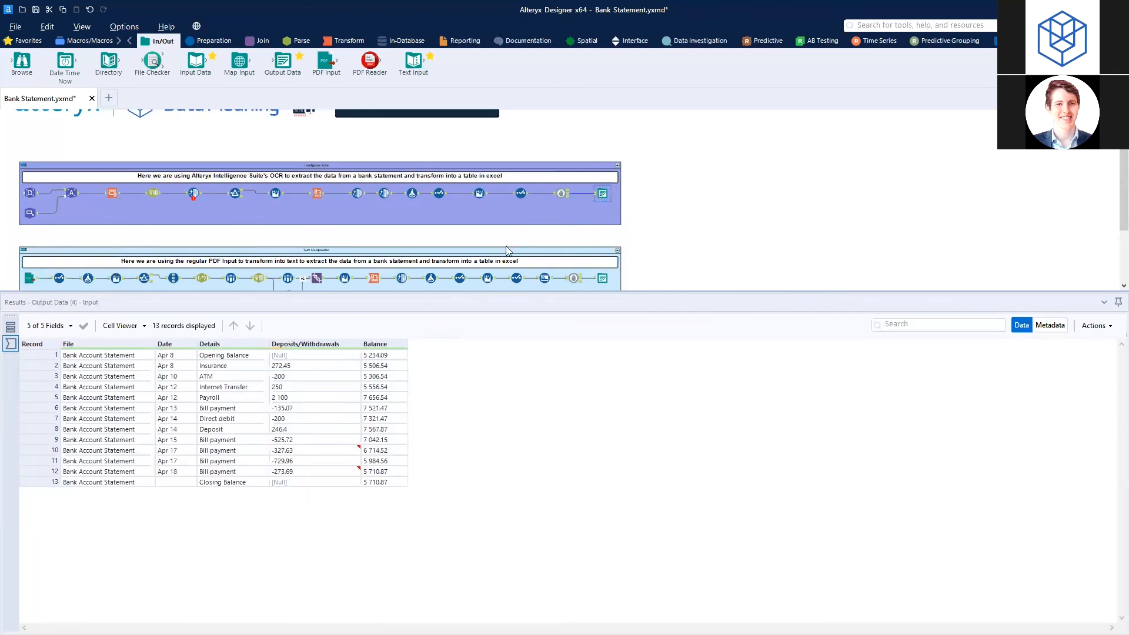
click(10, 327)
click(101, 334)
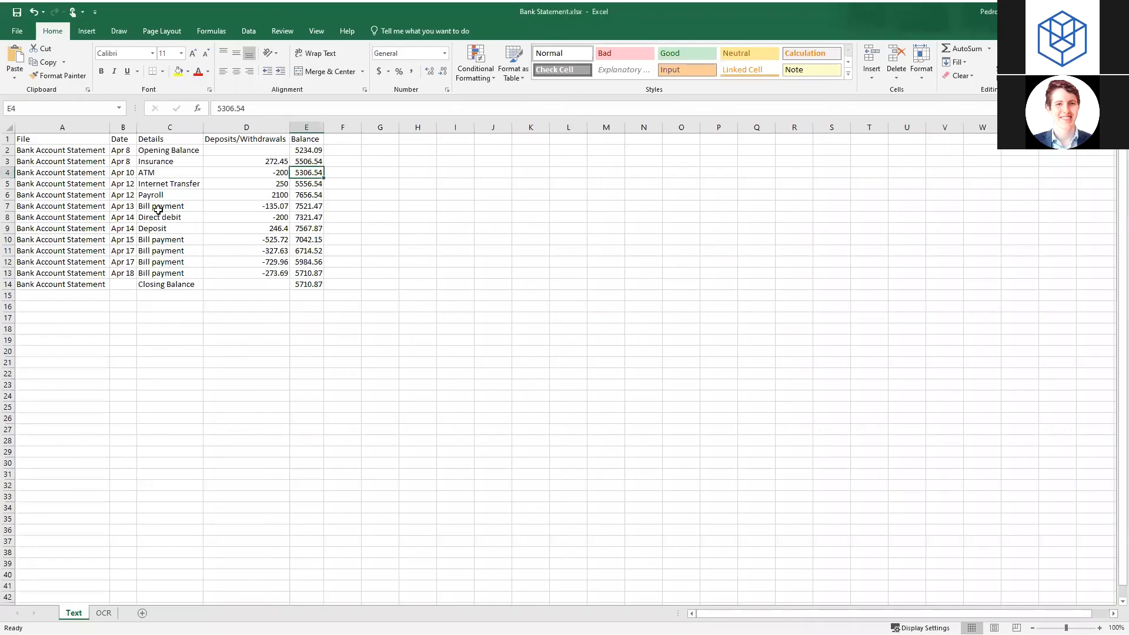
Step: AutoFit the column widths of the whole table on the OCR sheet and deselect the table
click(103, 613)
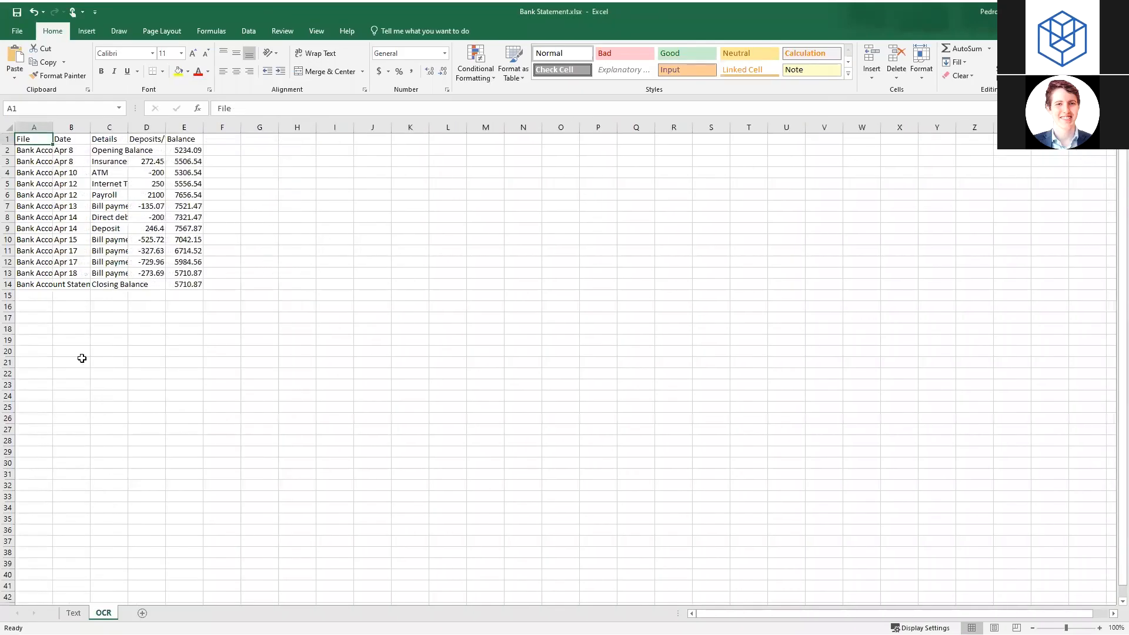
key(ctrl+a)
key(alt+h)
key(o)
key(i)
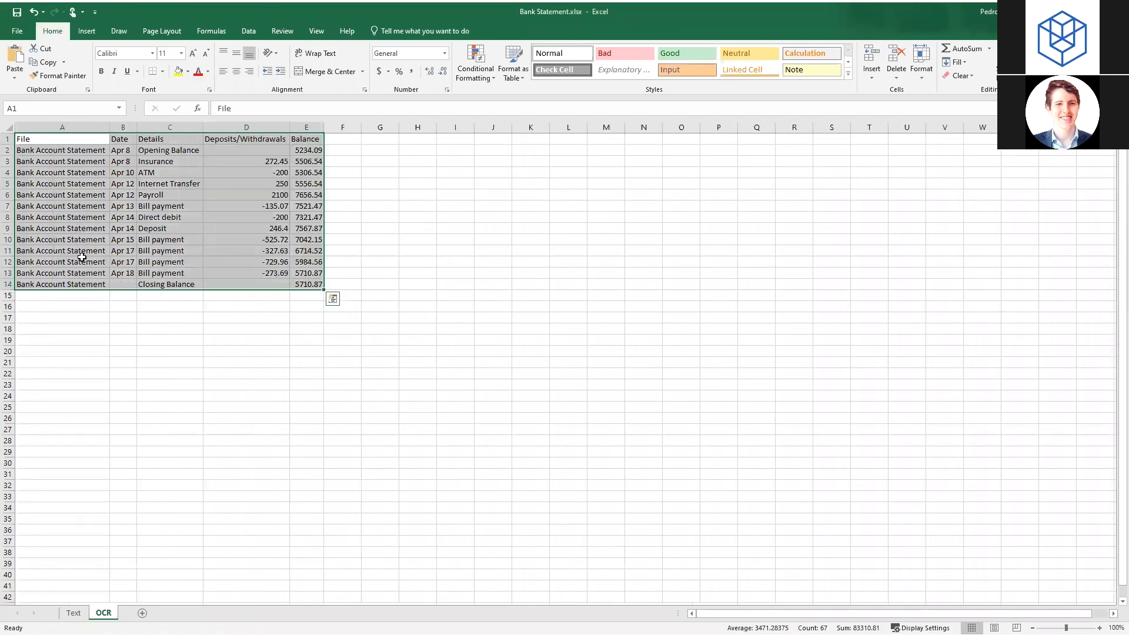
click(384, 296)
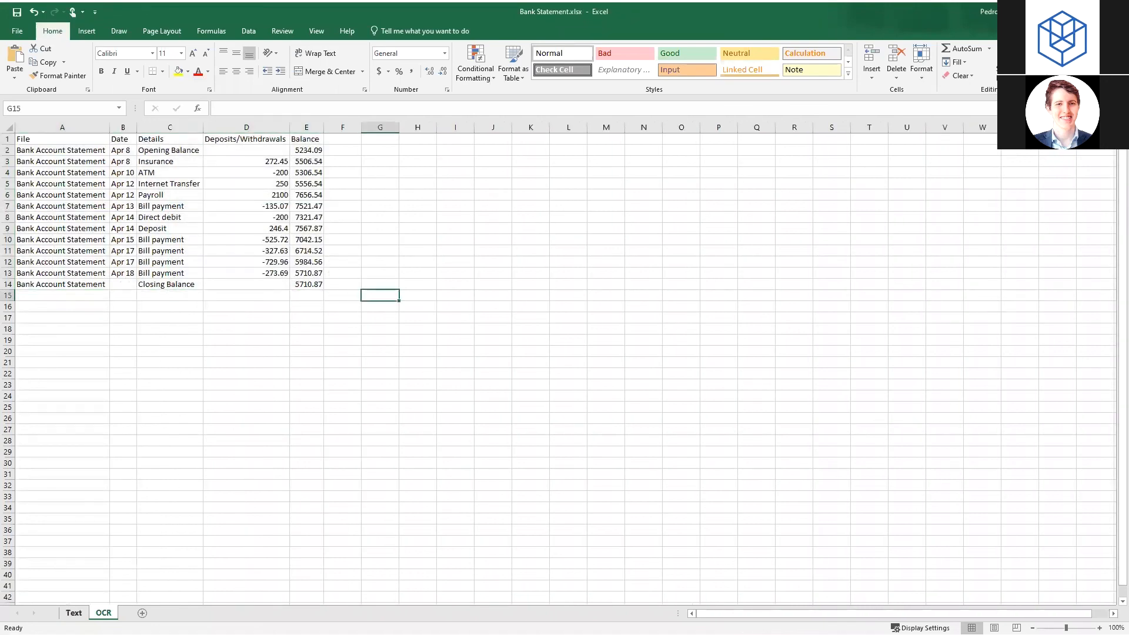
Step: Compare the Text and OCR sheets by alternating between them repeatedly, finishing on the Text sheet
click(73, 612)
click(104, 613)
click(73, 613)
click(103, 613)
click(73, 613)
click(104, 613)
click(74, 613)
click(104, 613)
click(73, 613)
click(103, 613)
click(73, 612)
click(103, 613)
click(74, 613)
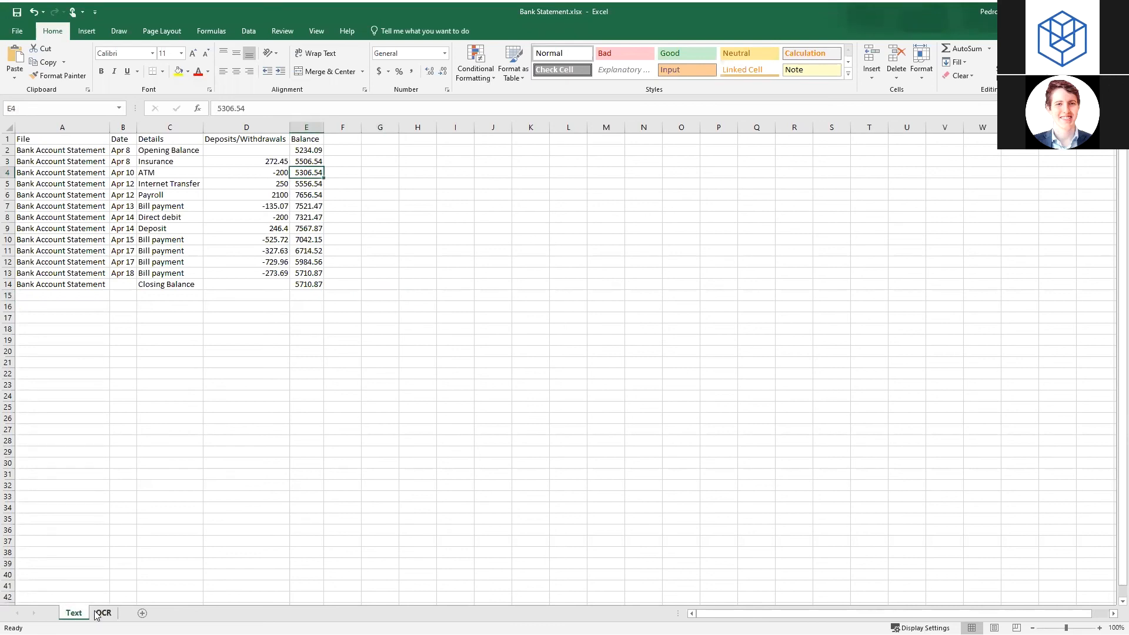
click(104, 613)
click(74, 612)
Step: Close Bank Statement.xlsx without saving, and shrink the Alteryx results area to show the entire text branch
double_click(680, 17)
click(881, 145)
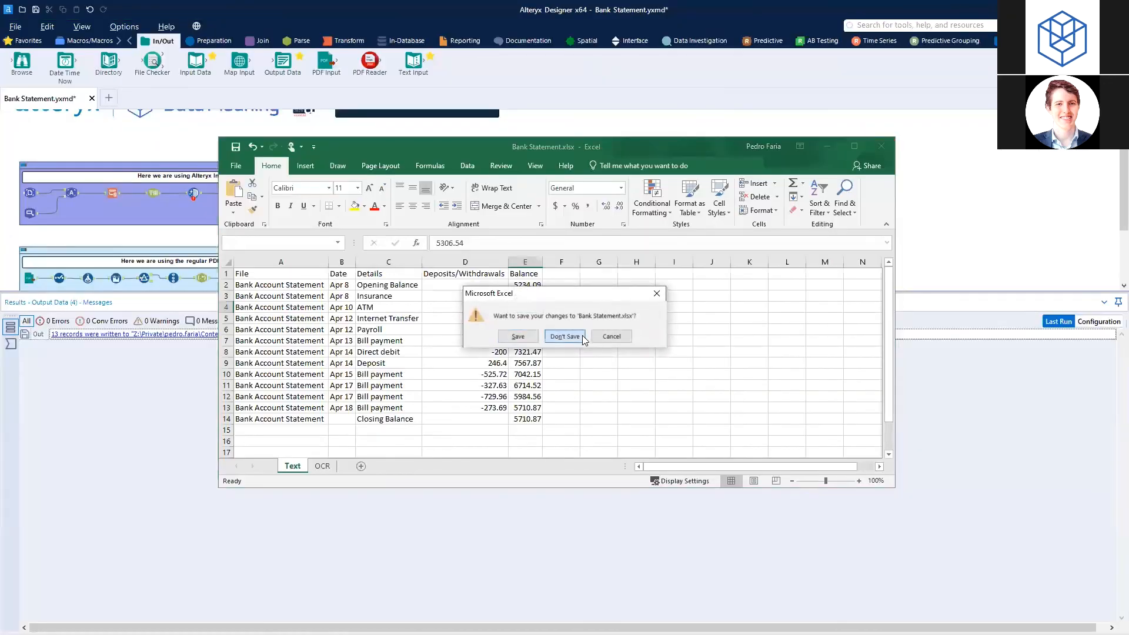
click(581, 336)
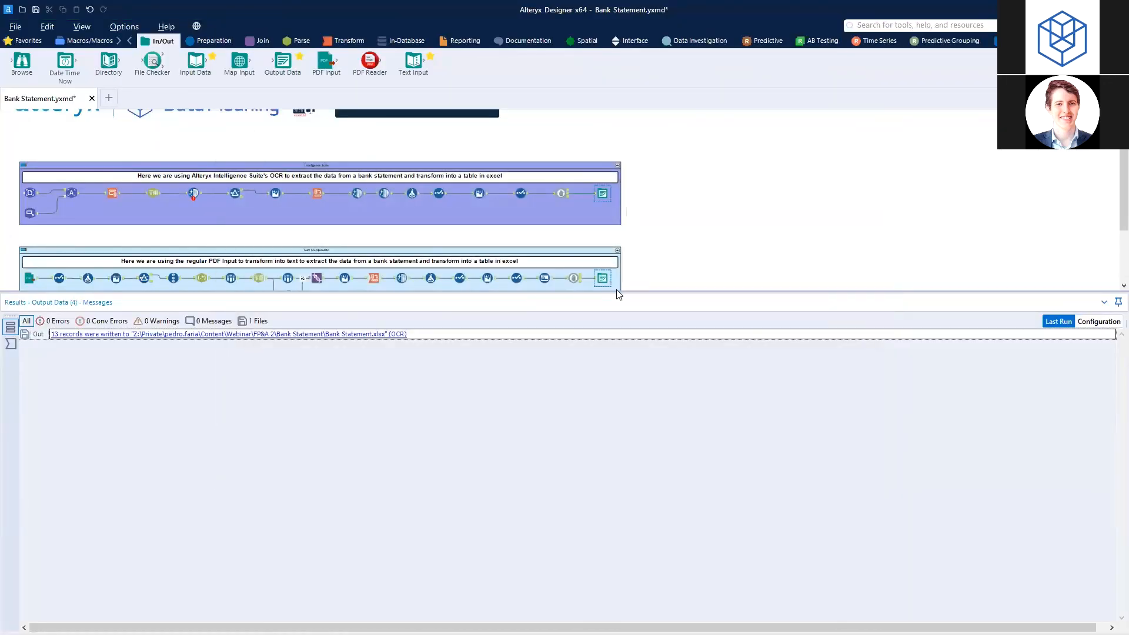
drag(617, 292, 617, 351)
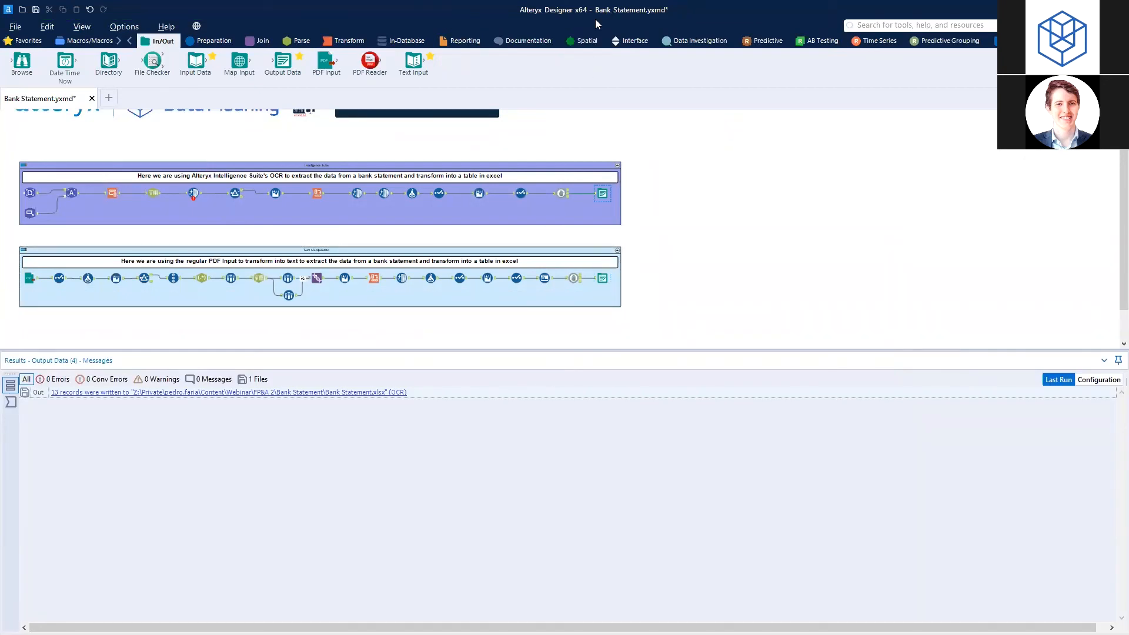
Step: Switch to the PowerPoint slide show and advance past the PDF Parsing slides to the closing thank-you slide
key(alt+Tab)
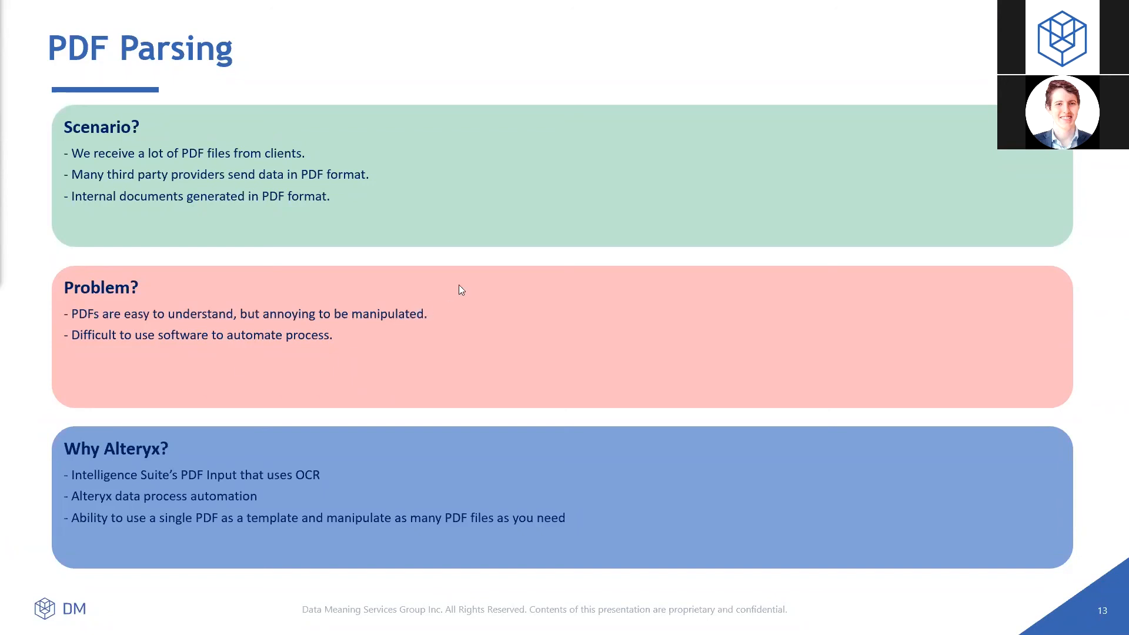
click(479, 325)
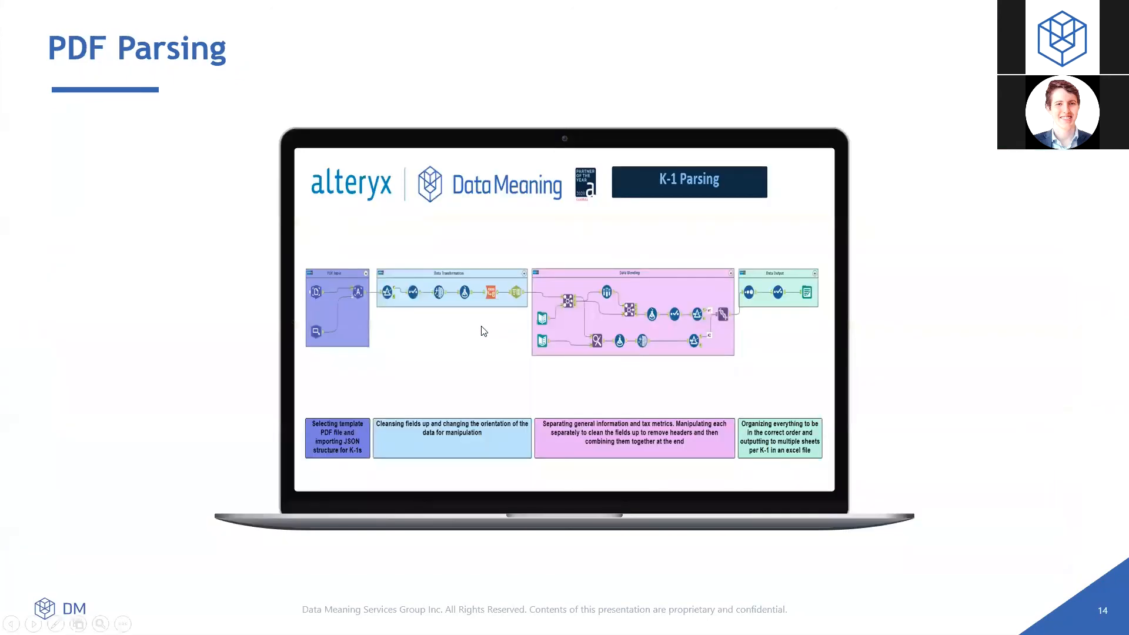
click(483, 331)
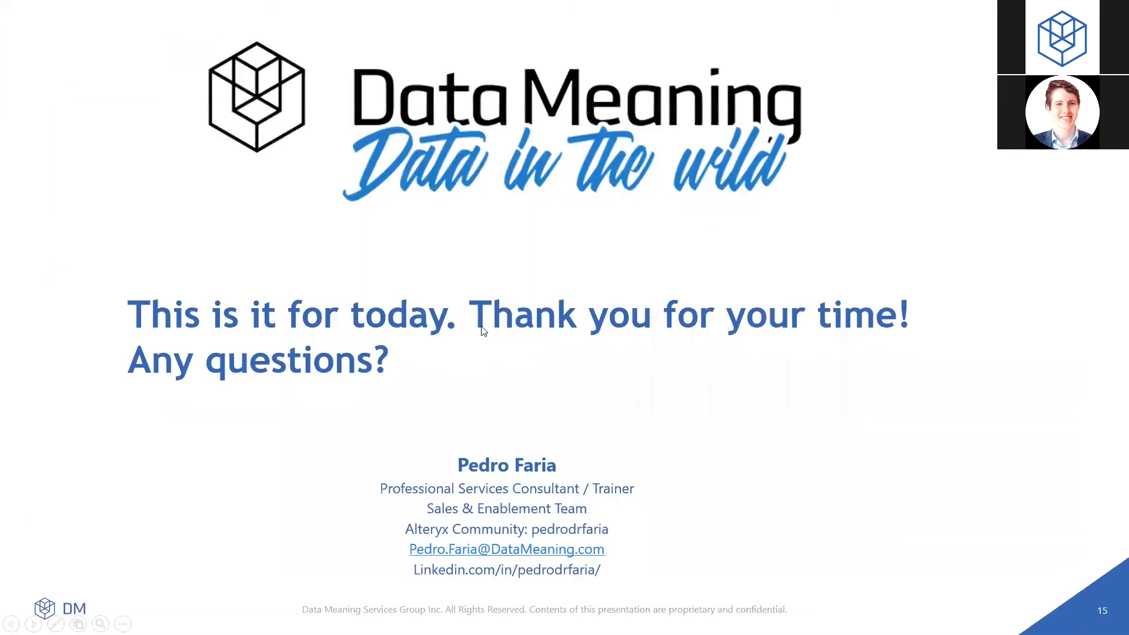